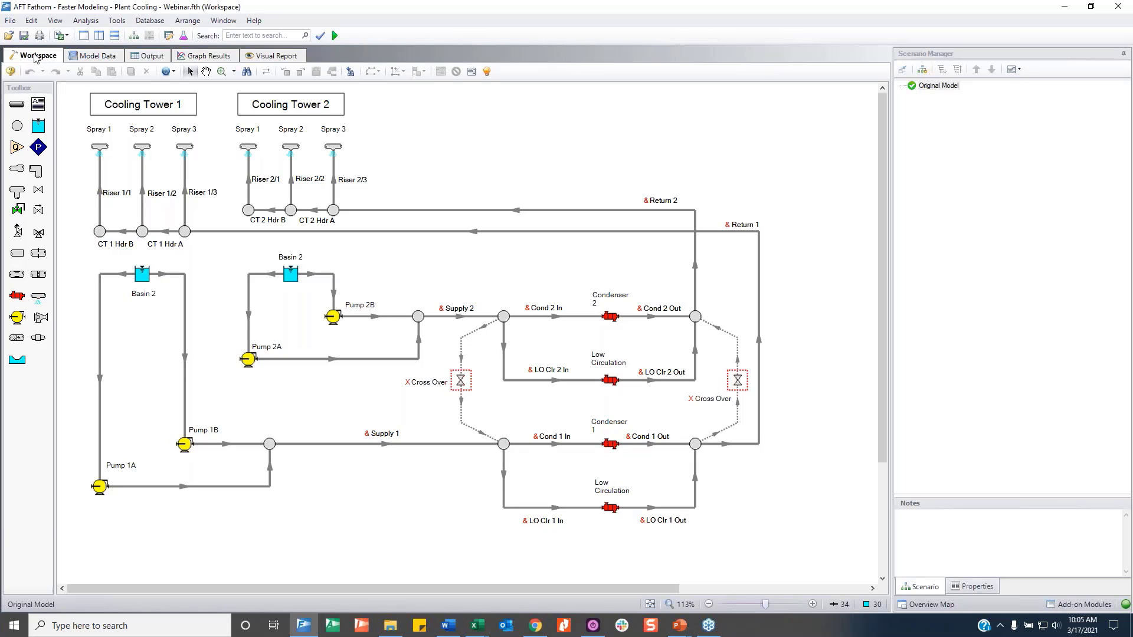
Place the Workspace window side by side with the other primary windows and auto-hide the Scenario Manager.
drag(44, 57, 0, 401)
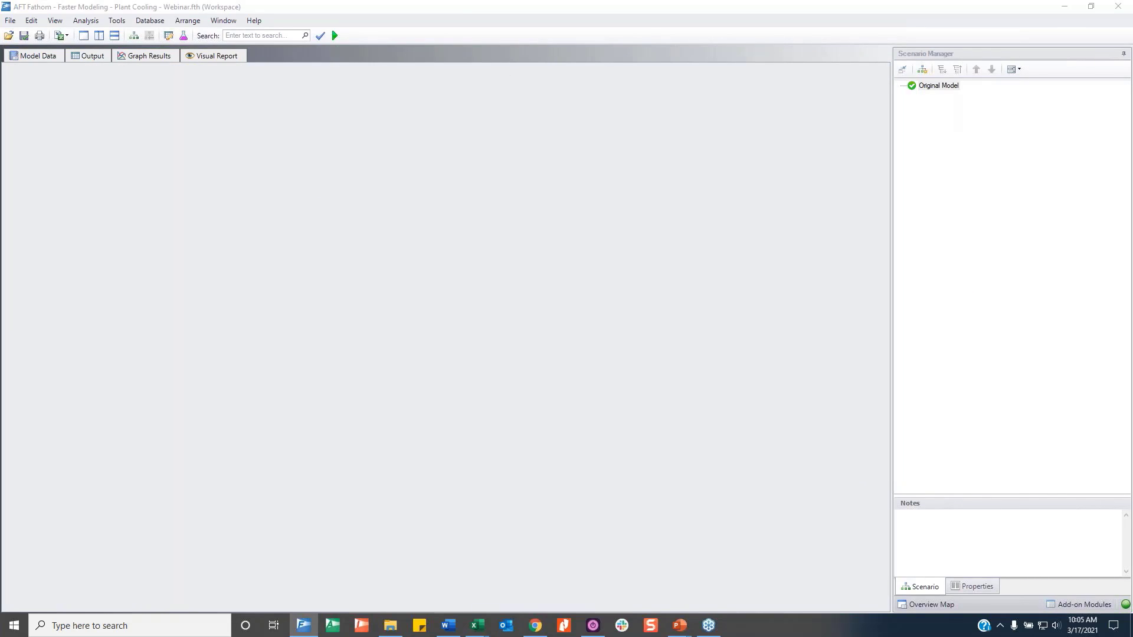
drag(0, 401, 425, 335)
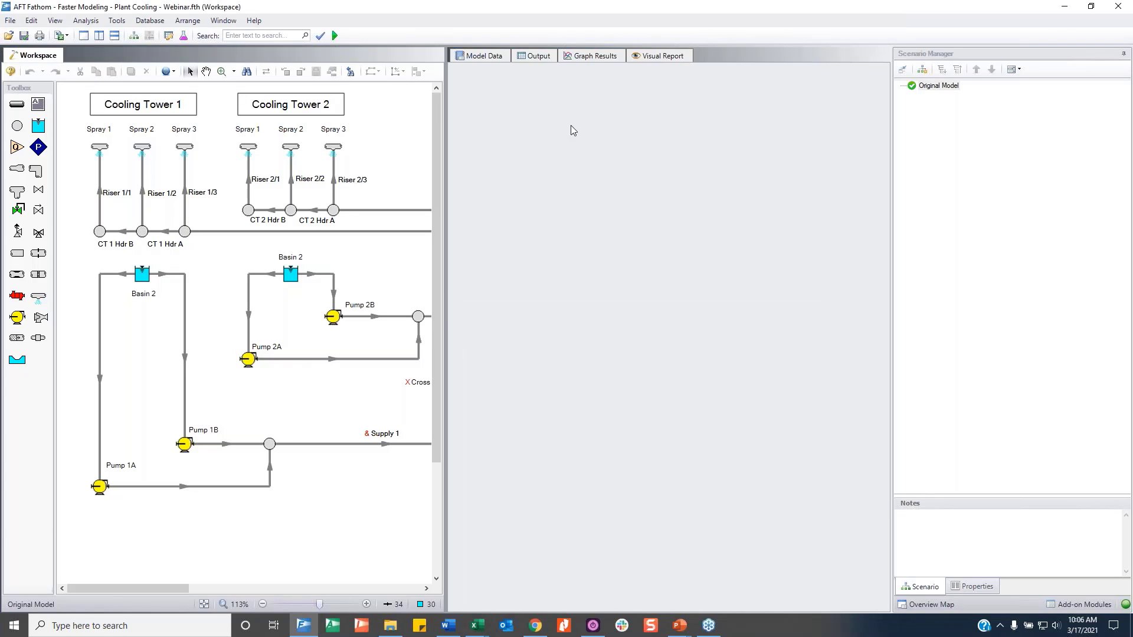
click(536, 57)
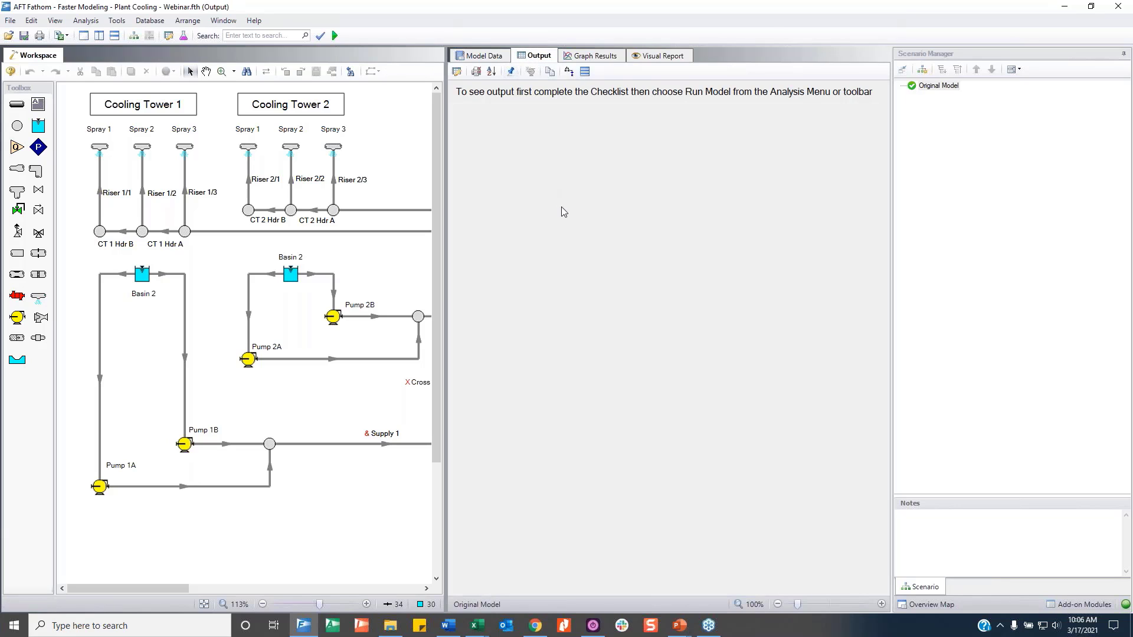
click(1124, 54)
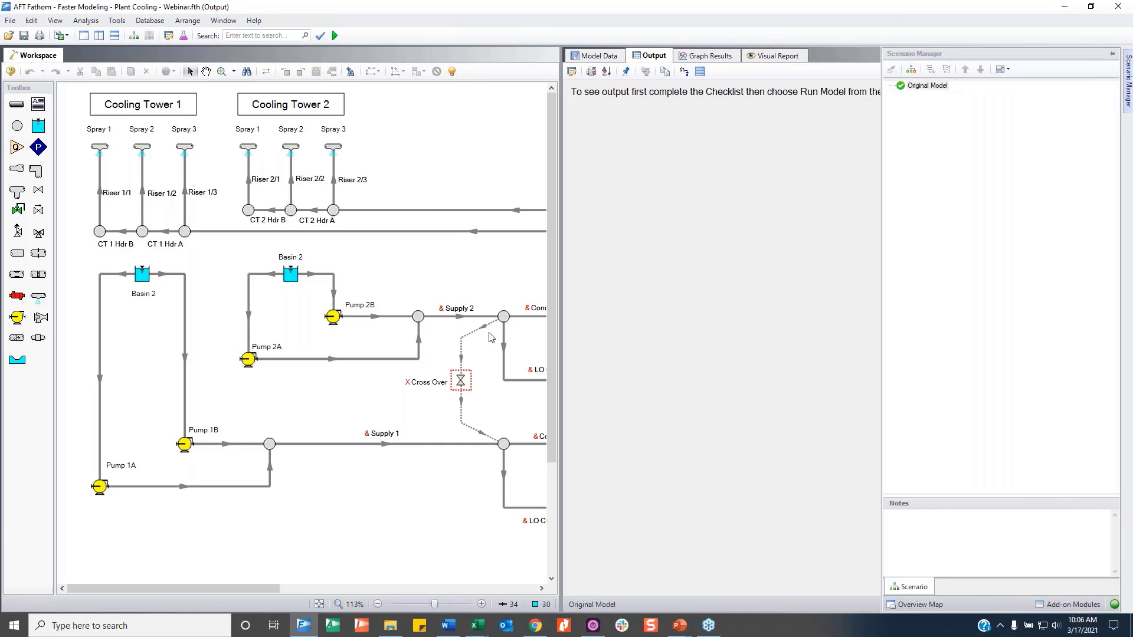
Show the Model Data beside the workspace and review the properties listed for all pipes.
click(608, 56)
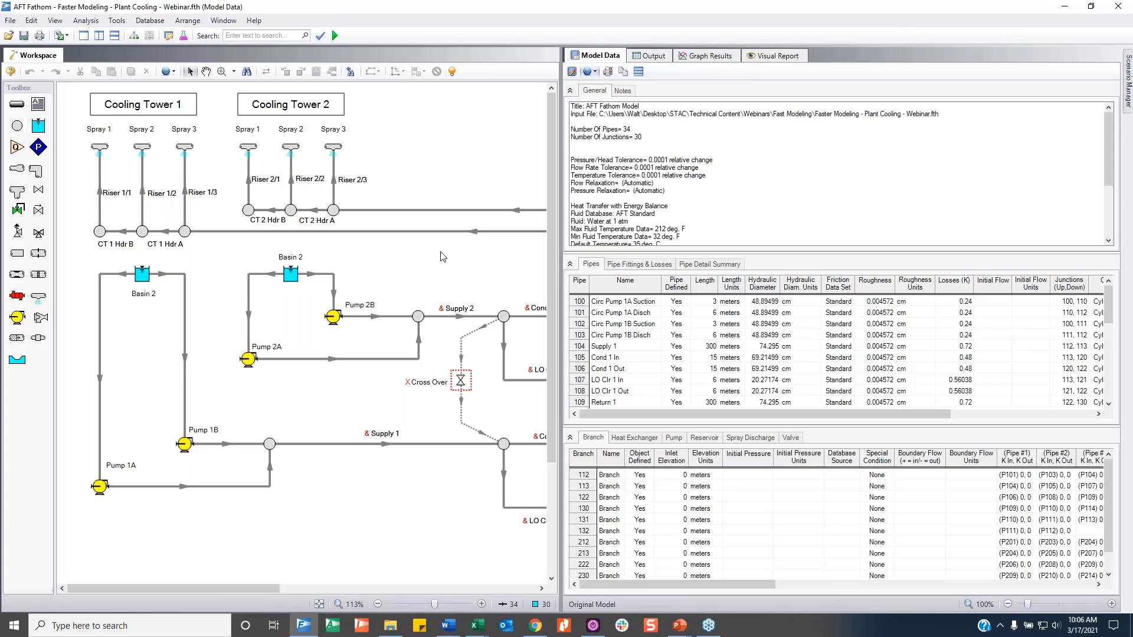
click(347, 424)
scroll(345, 407, down, 4)
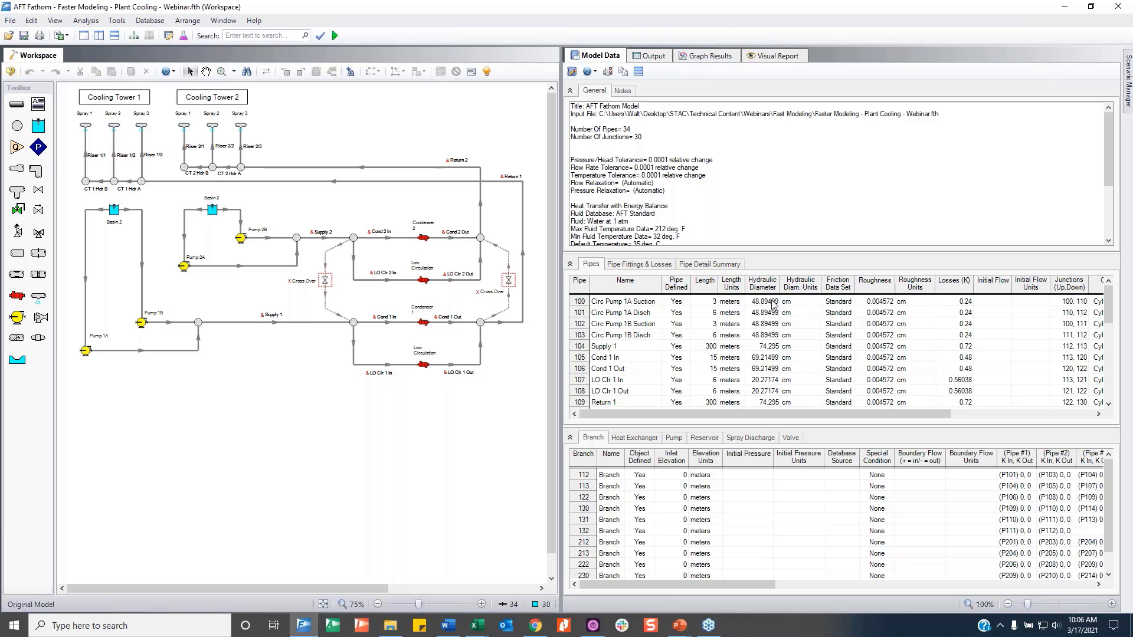
scroll(774, 304, down, 4)
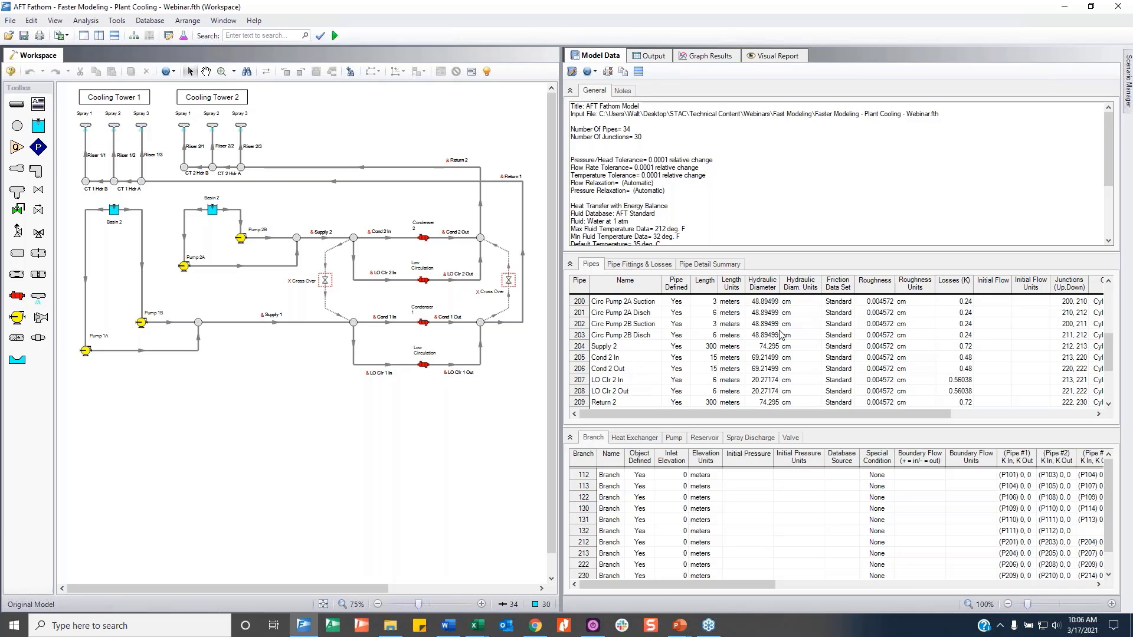
scroll(782, 335, down, 2)
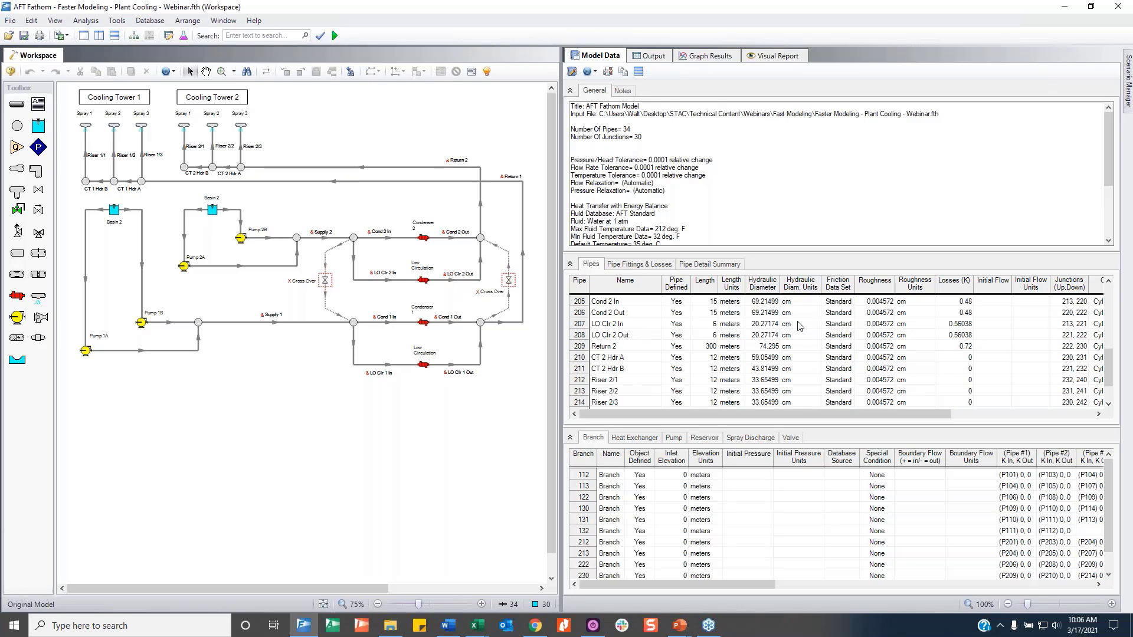
scroll(800, 328, down, 2)
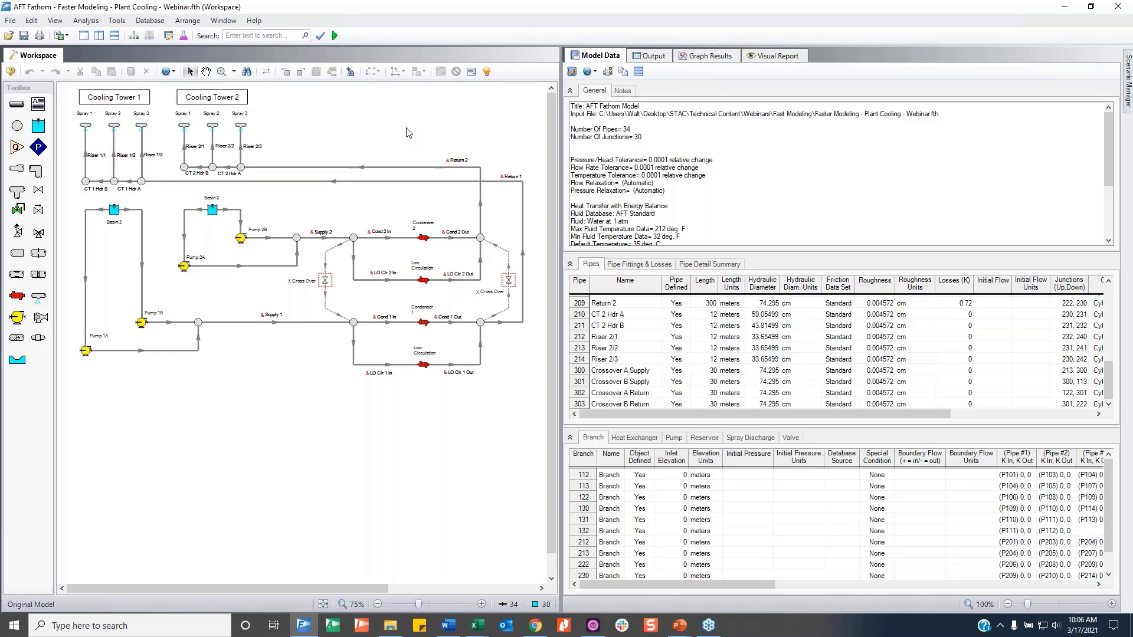
Run the original model from the Model Data window and show its output.
click(744, 161)
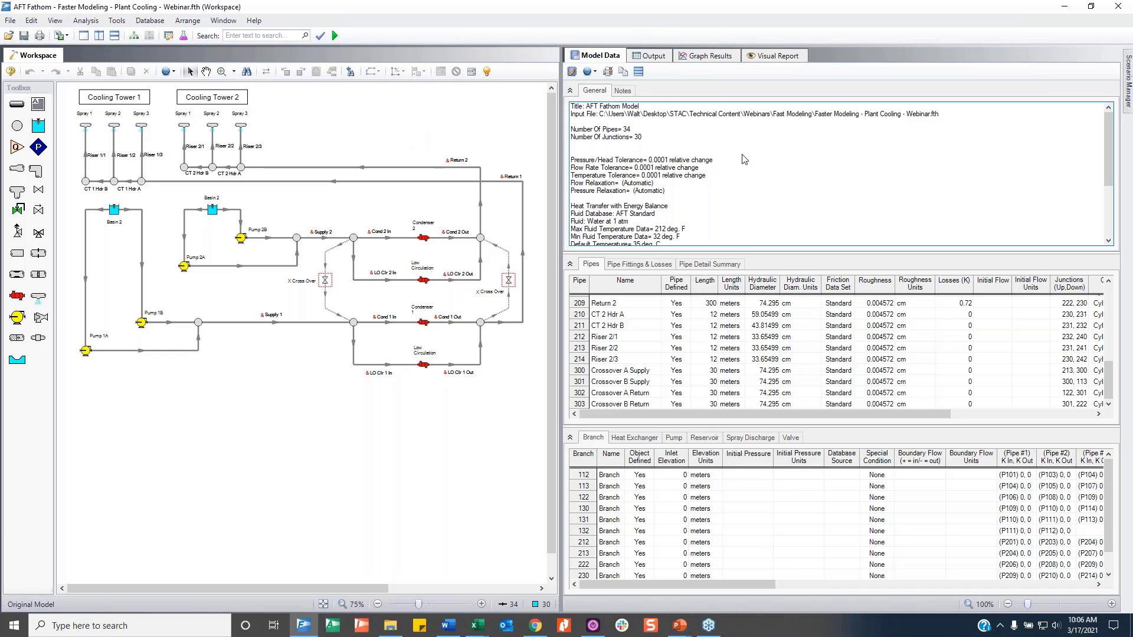
click(792, 162)
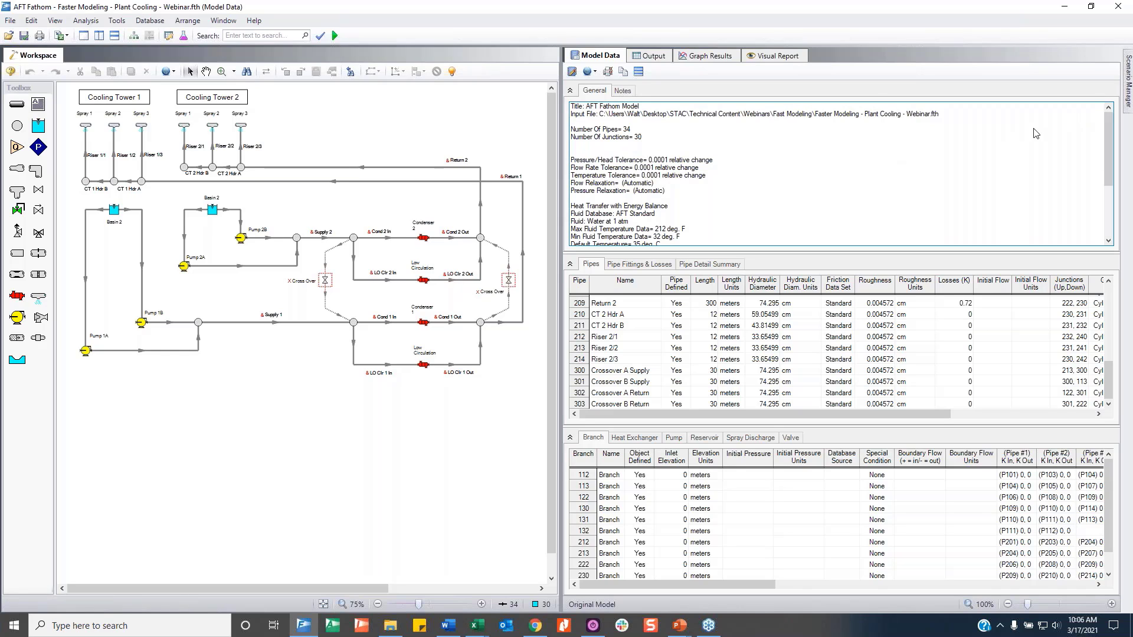
key(ctrl+r)
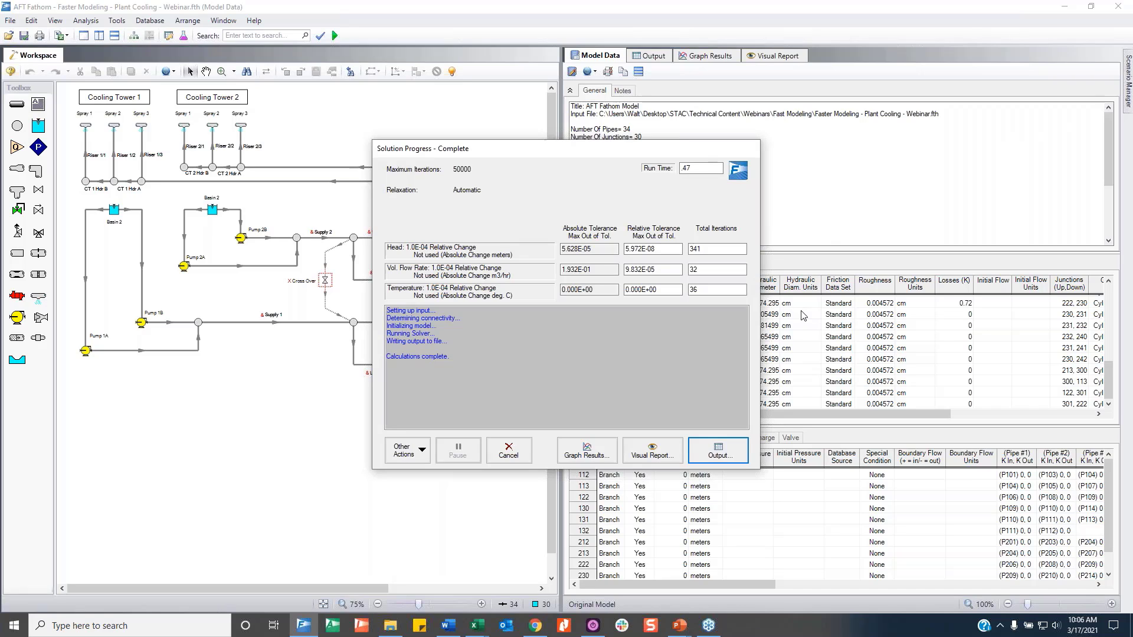
click(718, 451)
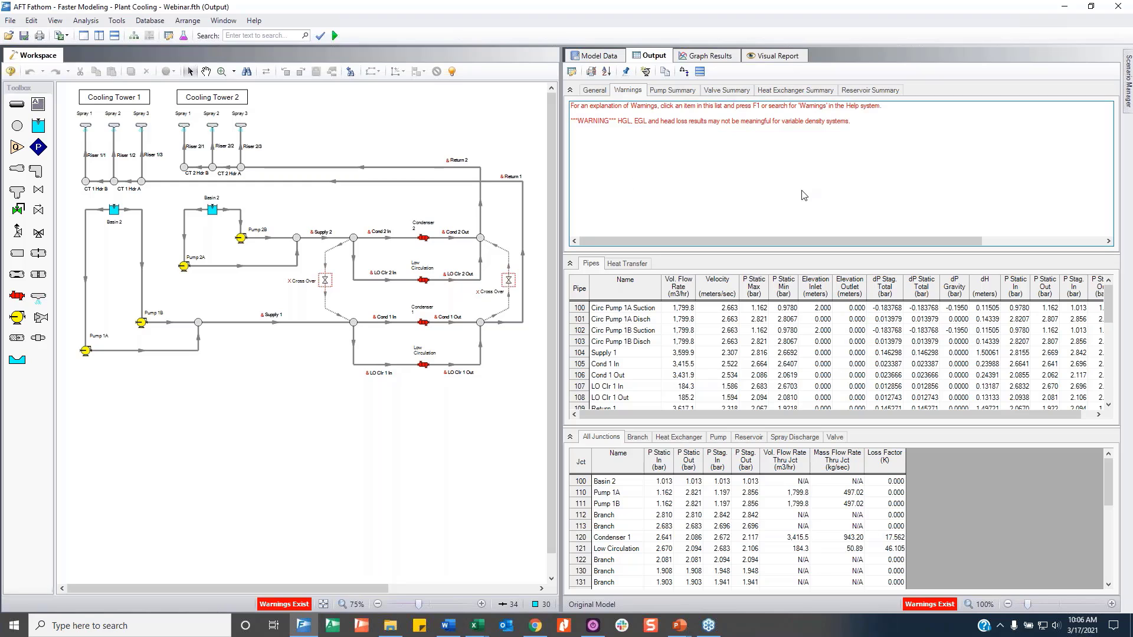
Create a child scenario of Original Model named "Warning Causing".
mouse_move(1128, 103)
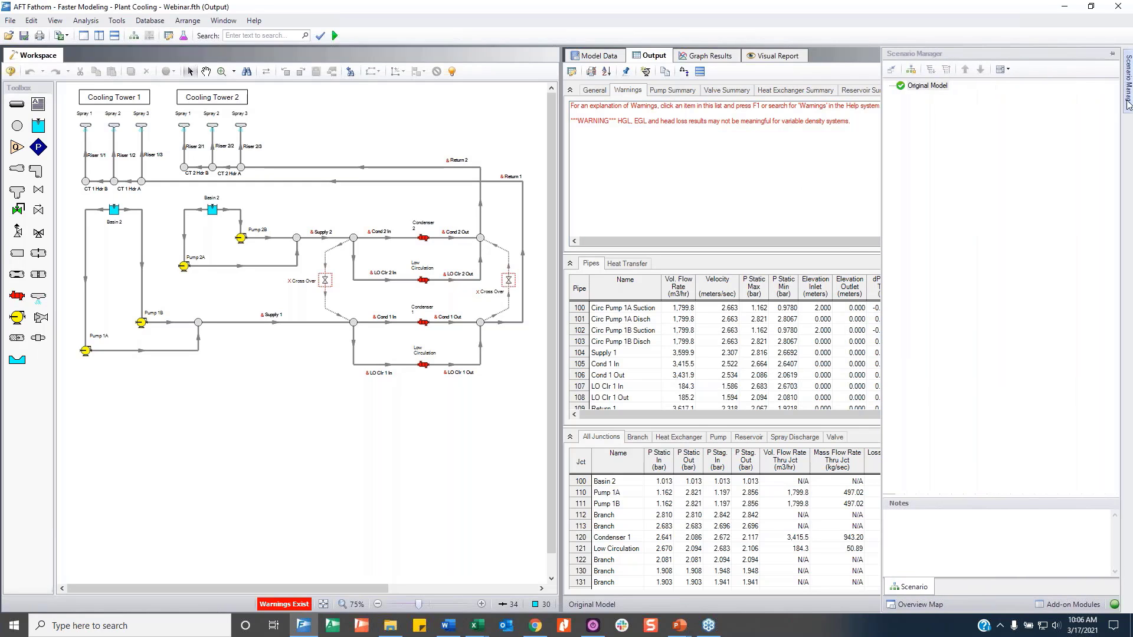
right_click(939, 86)
click(974, 111)
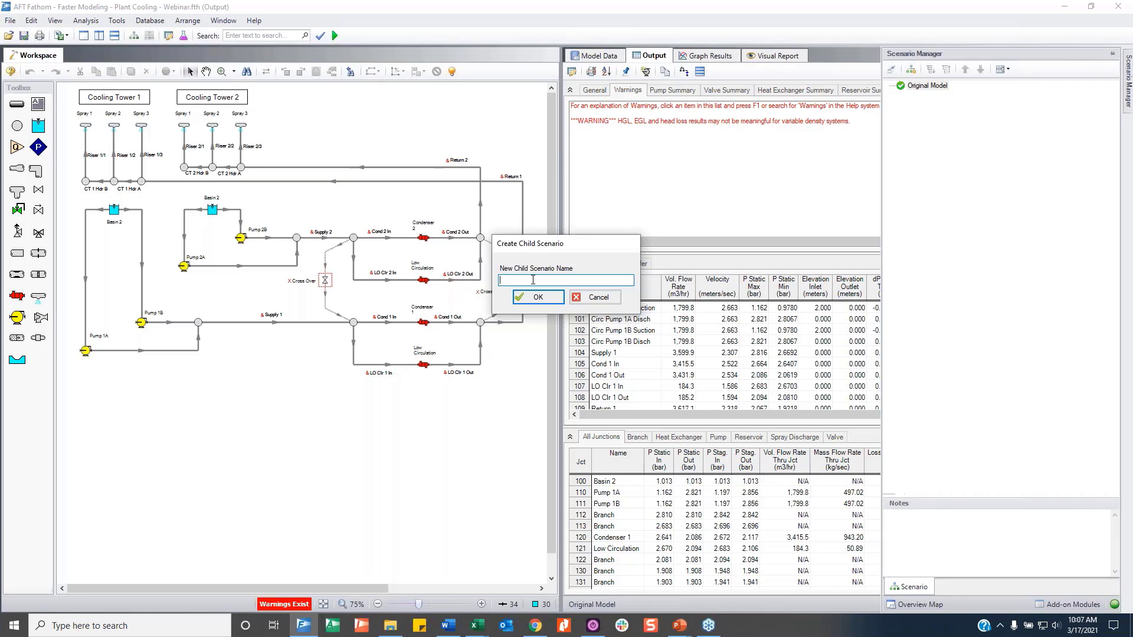
text(E)
text(arning Cau)
text(sing)
key(Return)
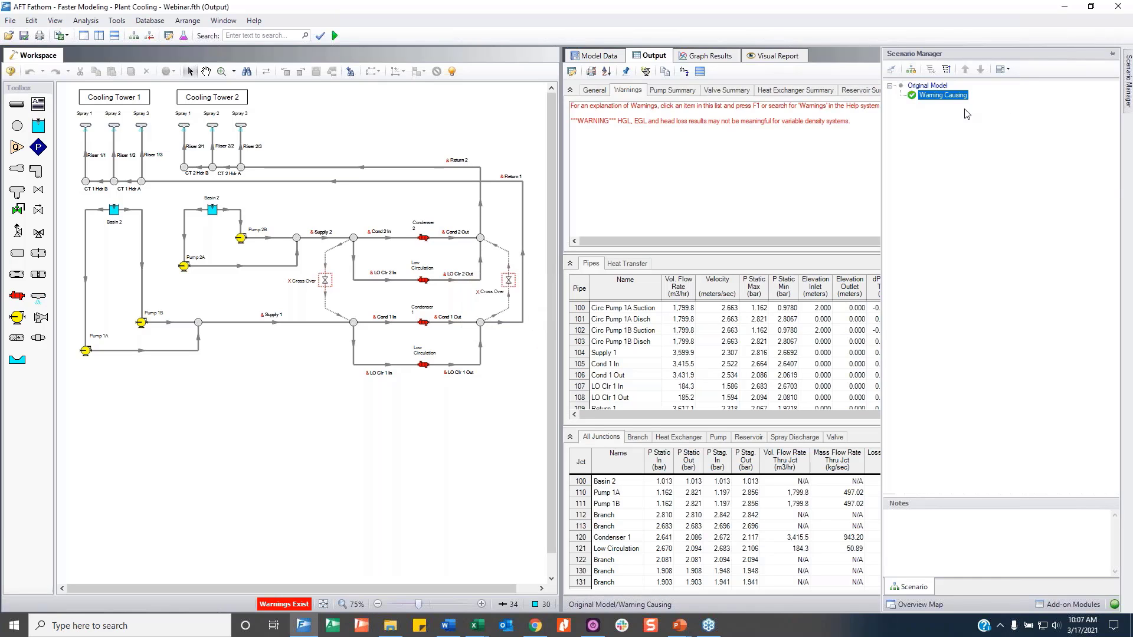
Set the elevation of branch junction 213 to 305 meters, accepting that the existing results are cleared.
click(353, 238)
double_click(353, 238)
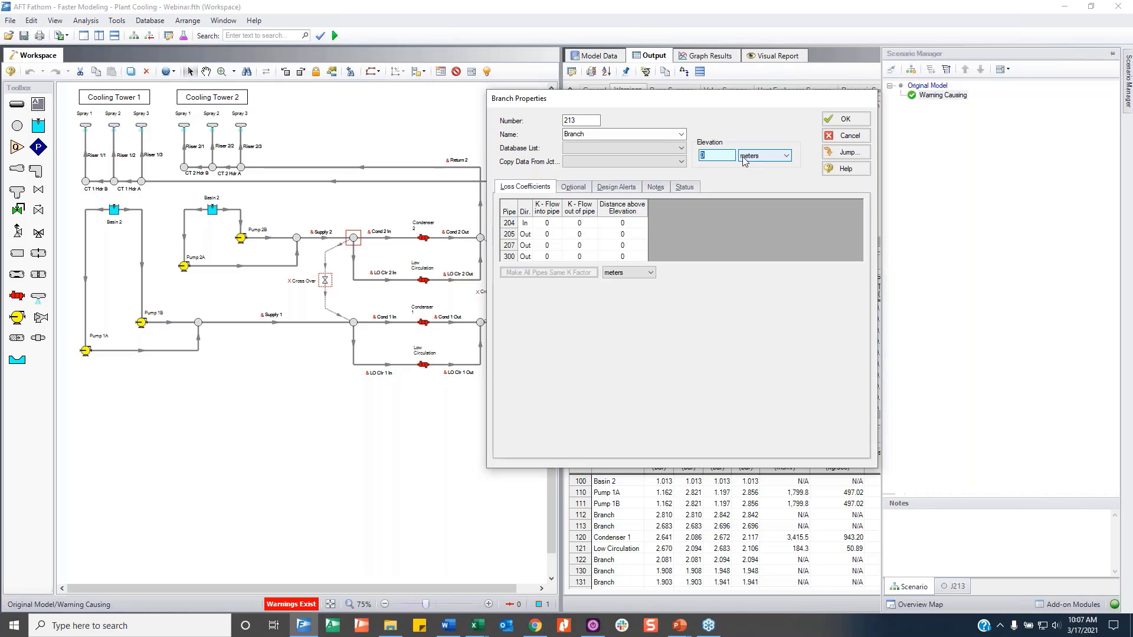
text(305)
click(846, 119)
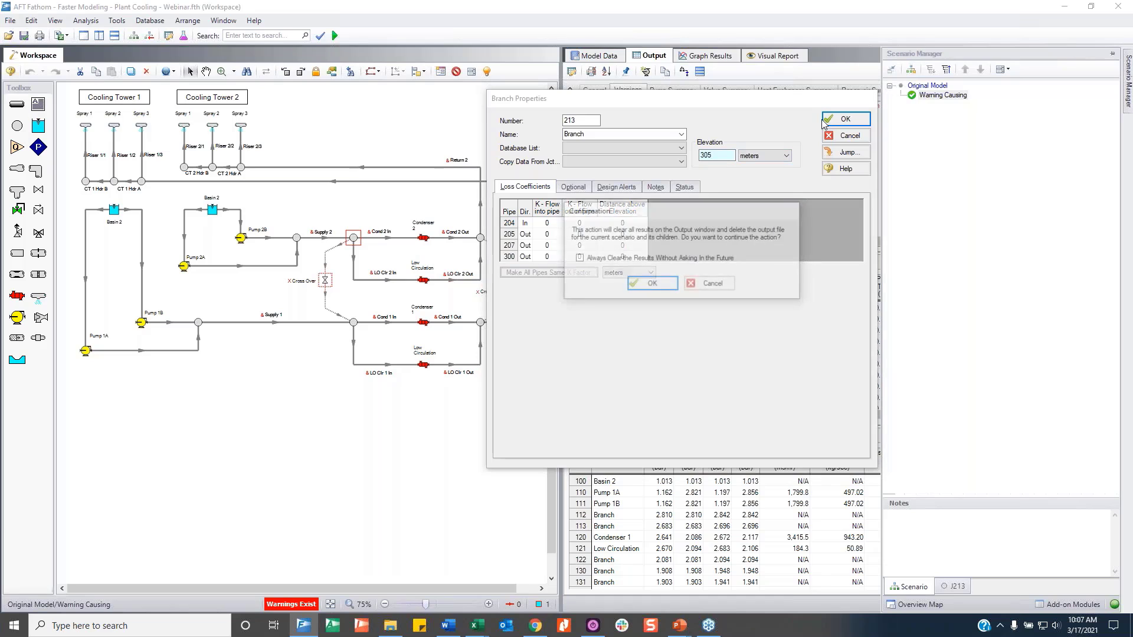
click(652, 284)
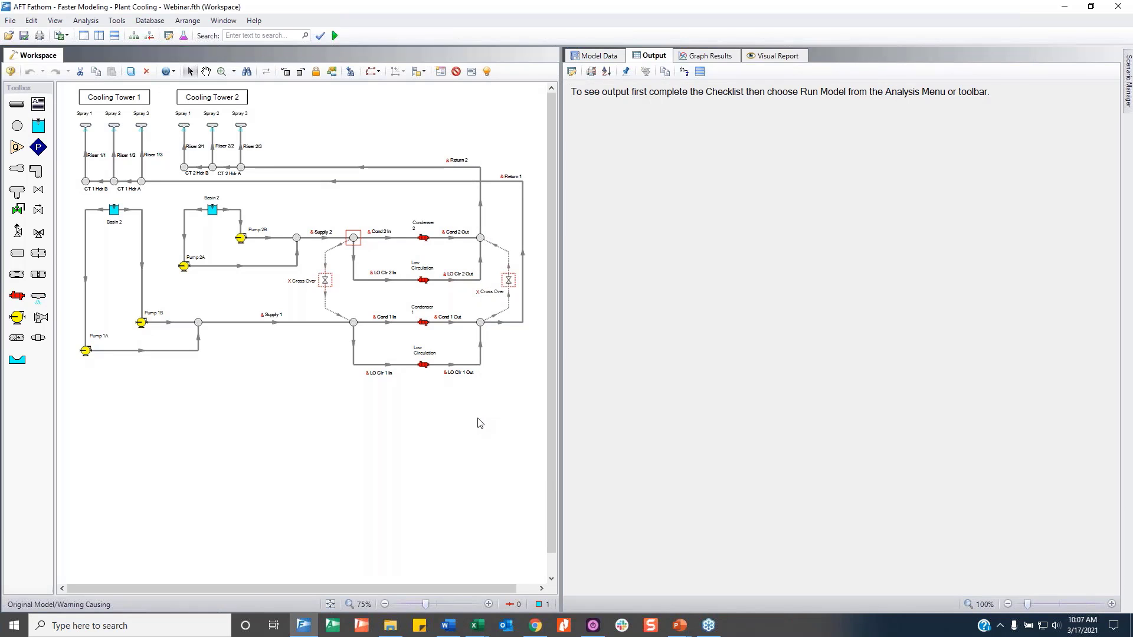
Run the Warning Causing scenario and examine the static pressure warning for the inlet of pipe 207.
key(ctrl+r)
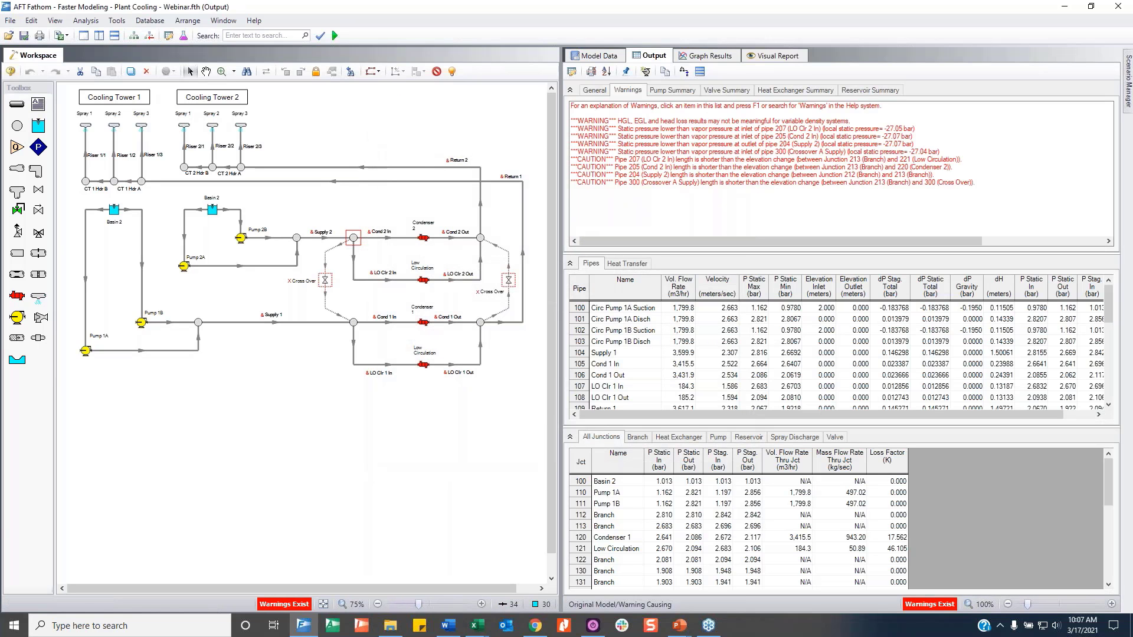
click(785, 129)
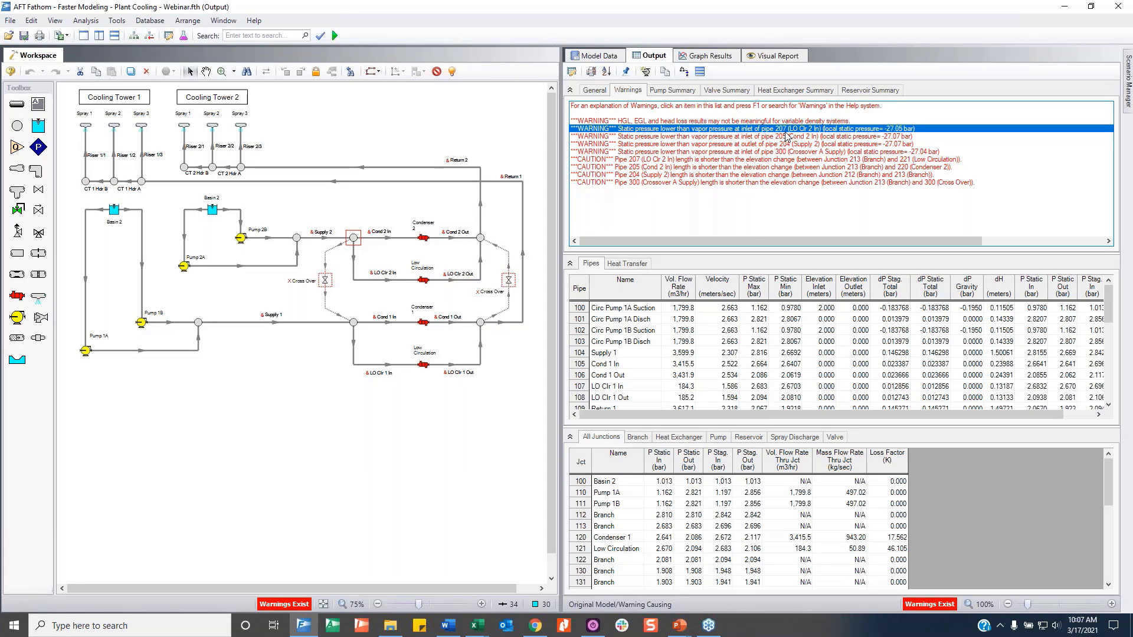
click(745, 124)
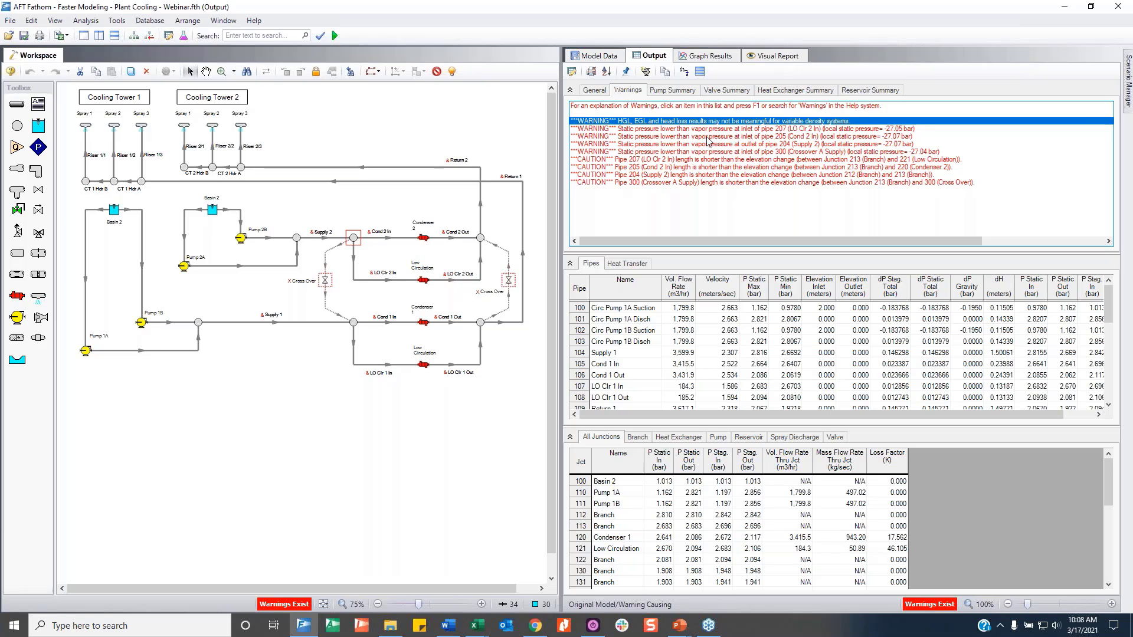
click(783, 129)
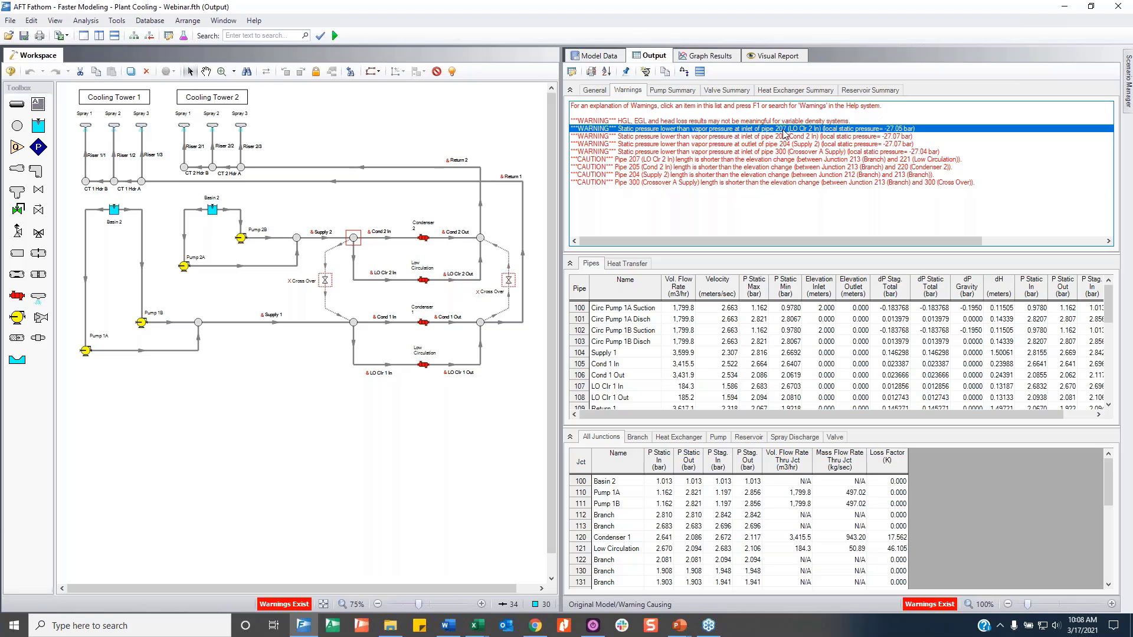
Locate pipe 207 in the workspace with the Find tool.
click(494, 127)
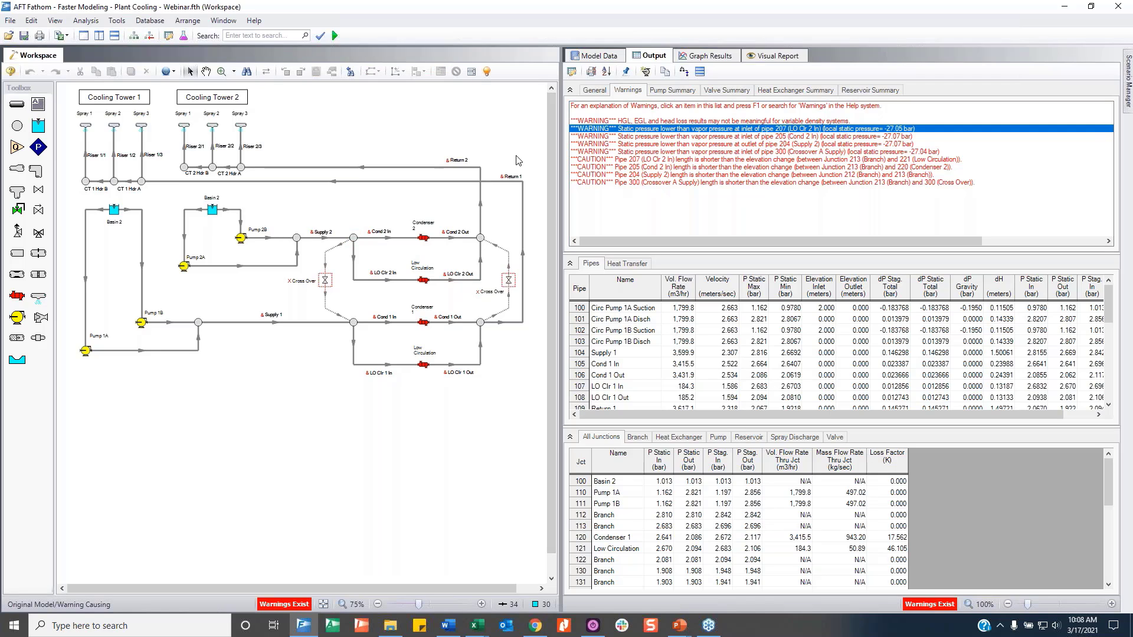
key(ctrl+f)
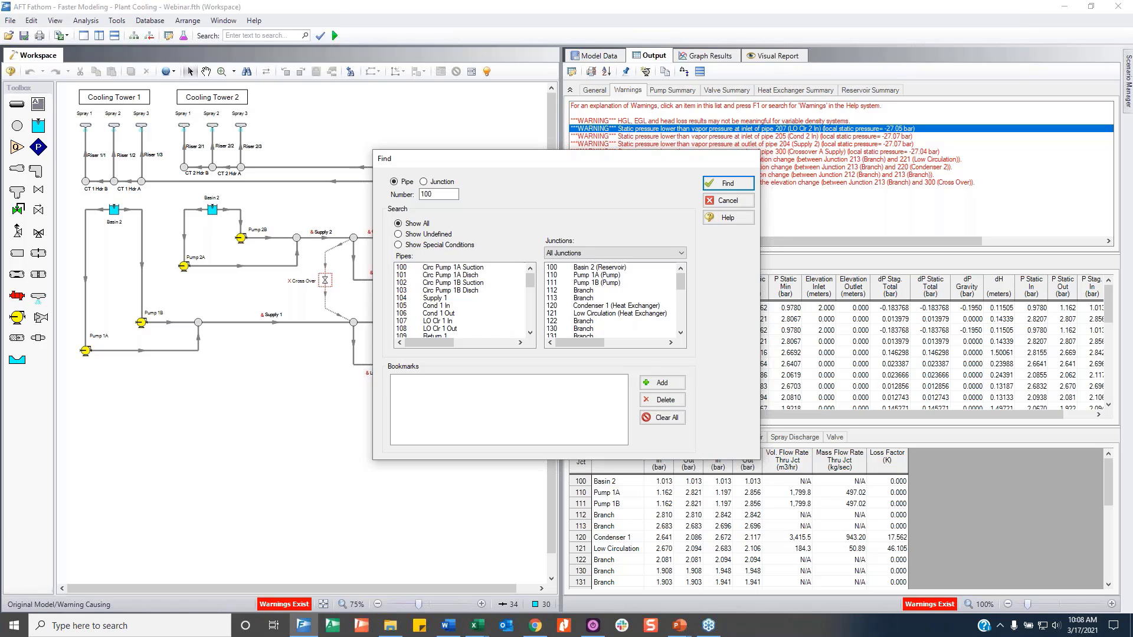
drag(472, 159, 479, 165)
double_click(456, 199)
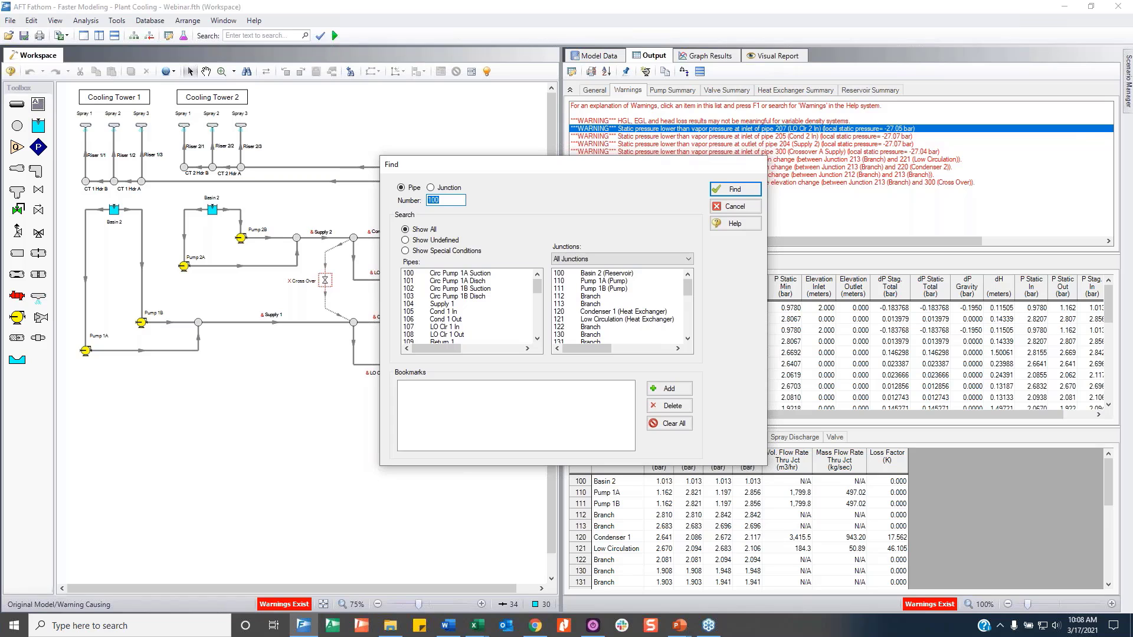
text(207)
key(Return)
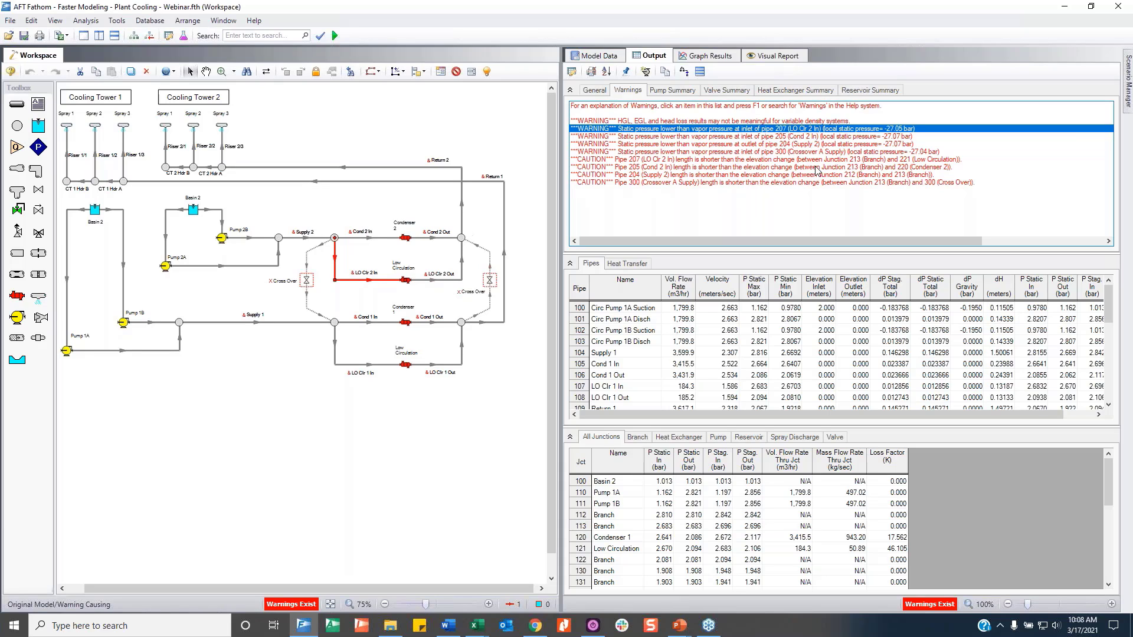
Clear the pipe selection, show the Workspace alone at full width and fit the whole model in it.
click(349, 251)
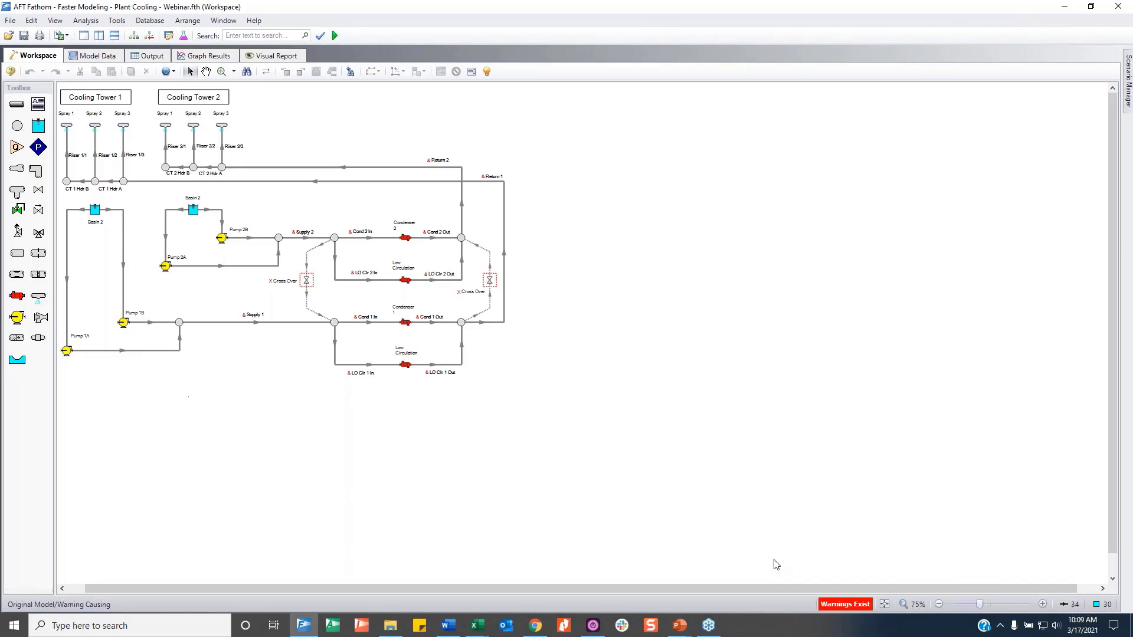
click(886, 604)
drag(351, 396, 431, 437)
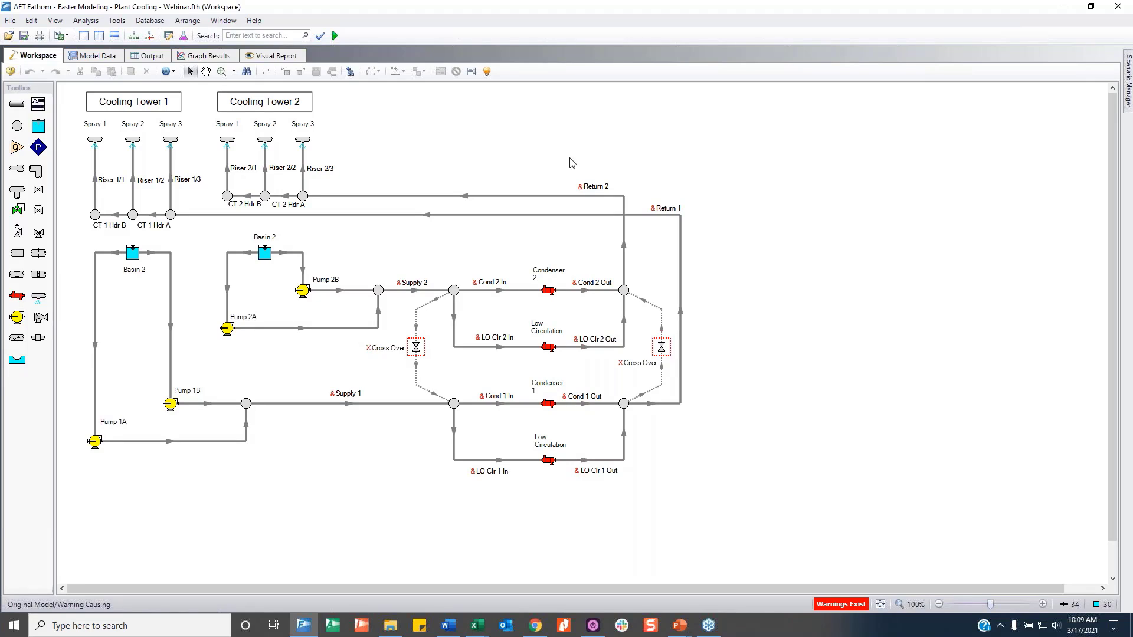
Open the help topic on keyboard shortcuts for the Workspace, read through its list and close it.
click(255, 22)
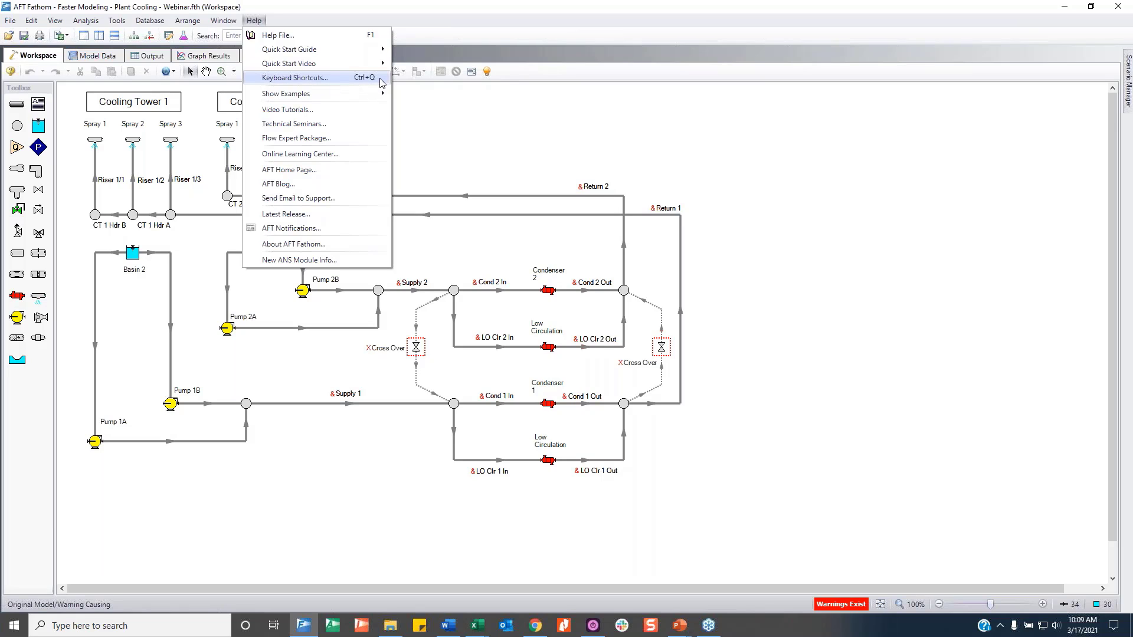
click(544, 131)
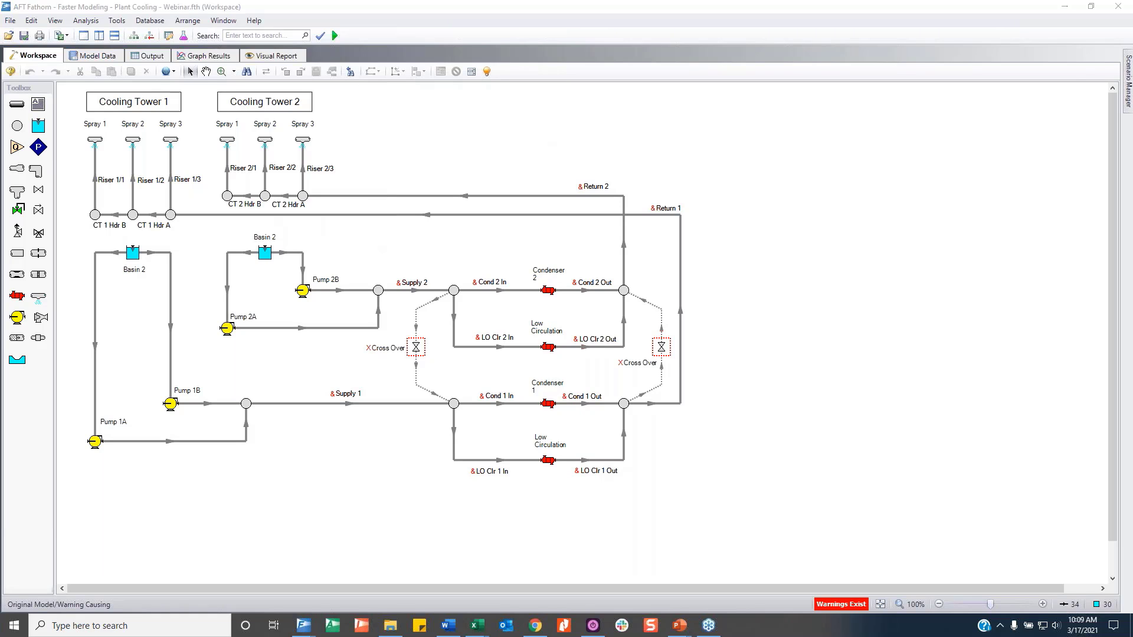
mouse_move(585, 6)
mouse_down()
mouse_move(704, 200)
mouse_move(602, 0)
mouse_up()
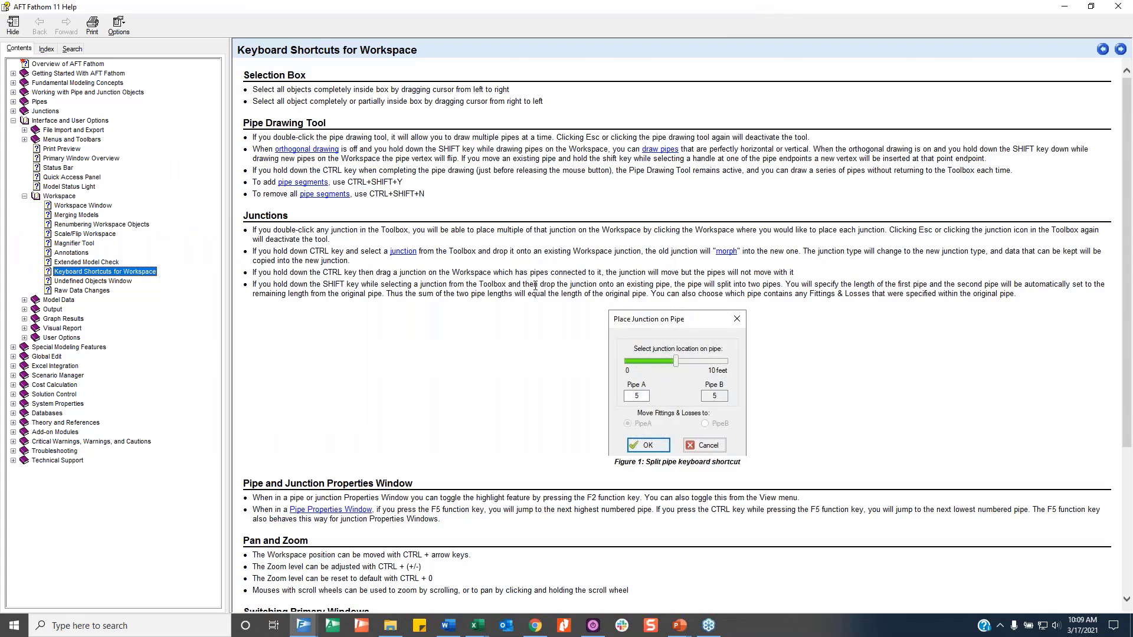
scroll(536, 286, down, 3)
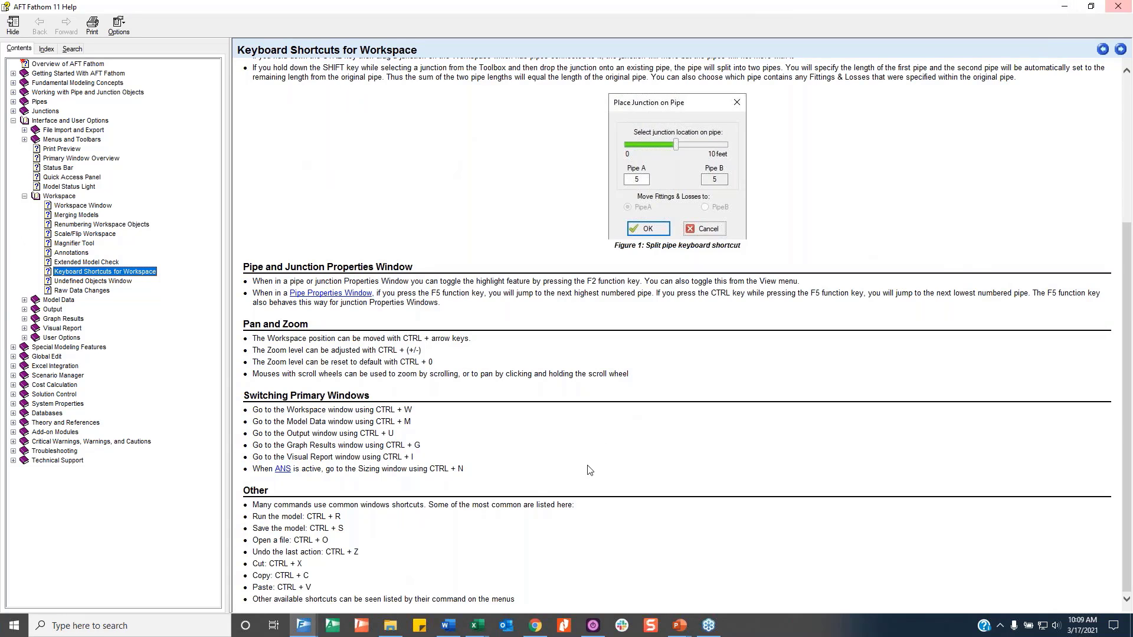
scroll(592, 470, up, 1)
scroll(592, 470, up, 3)
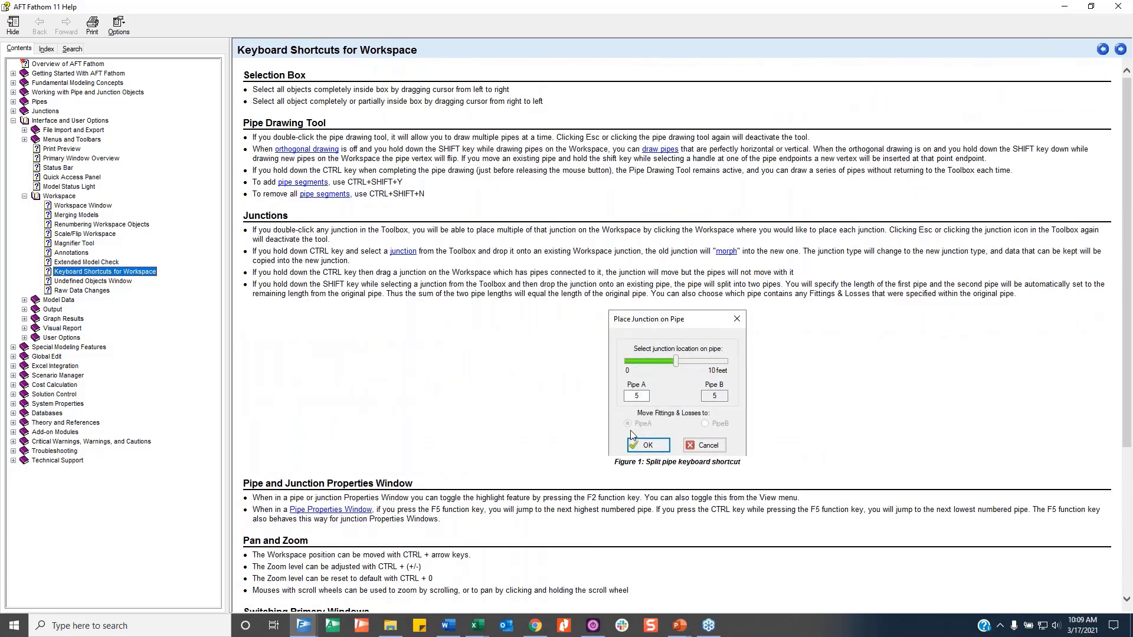
click(1117, 6)
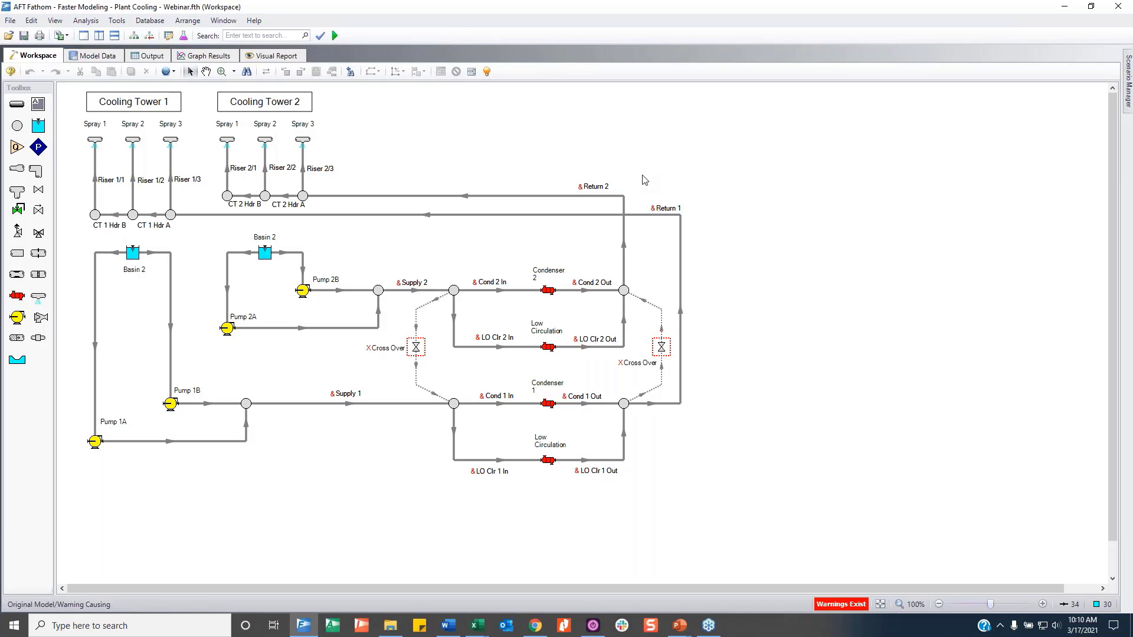
Show the Model Data and Visual Report windows, cancel the Visual Report Control settings and return to the Workspace.
key(ctrl+m)
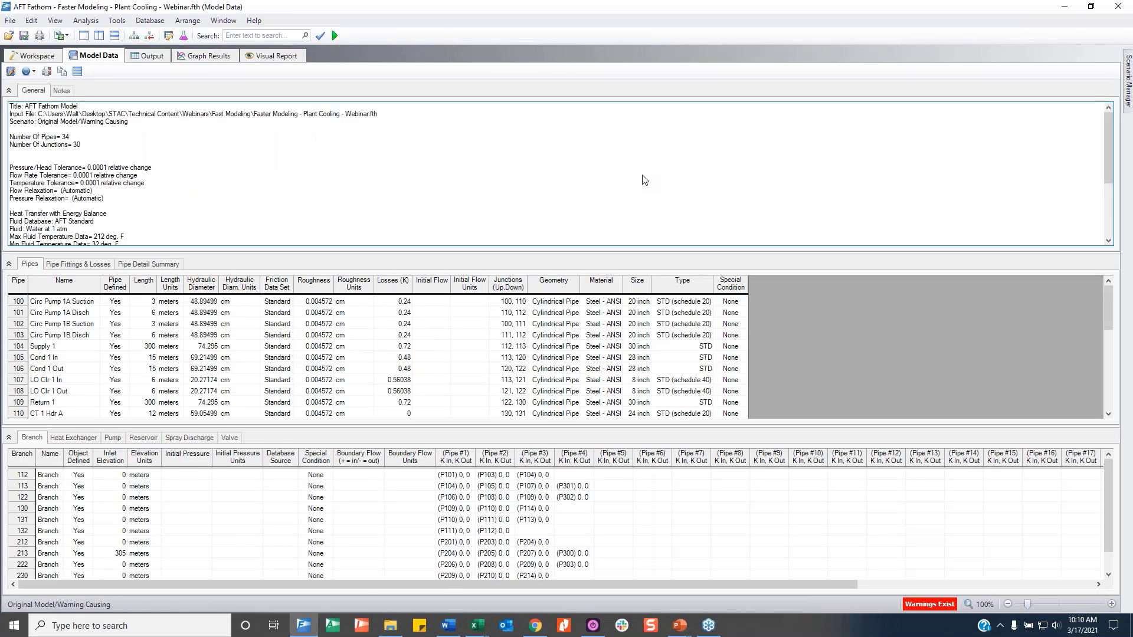
key(ctrl+u)
key(ctrl+i)
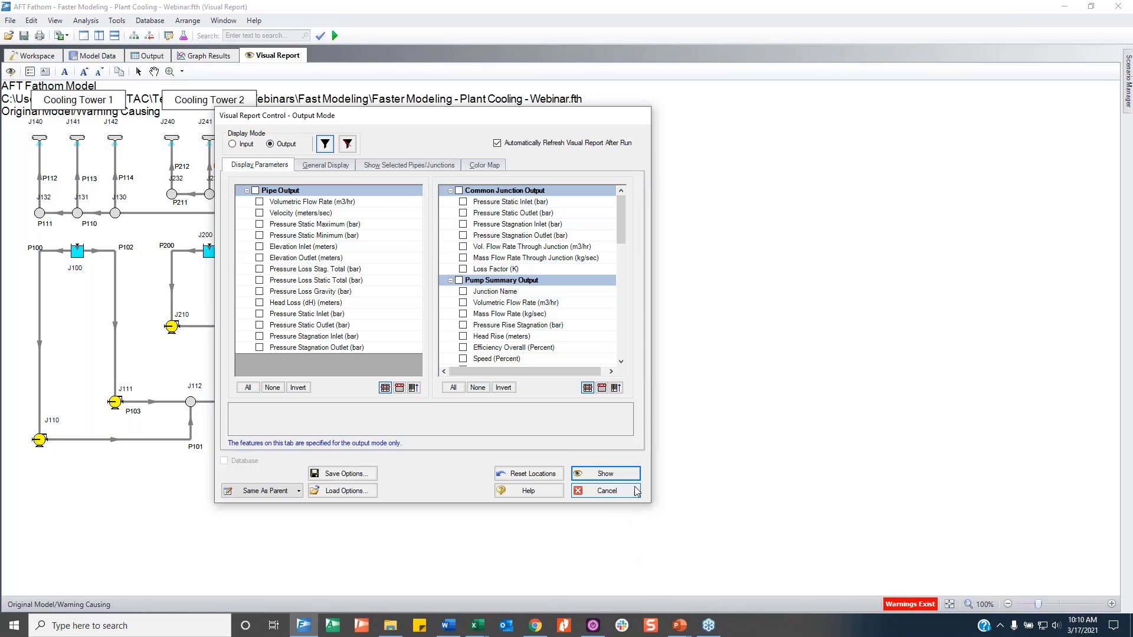
click(607, 490)
click(32, 55)
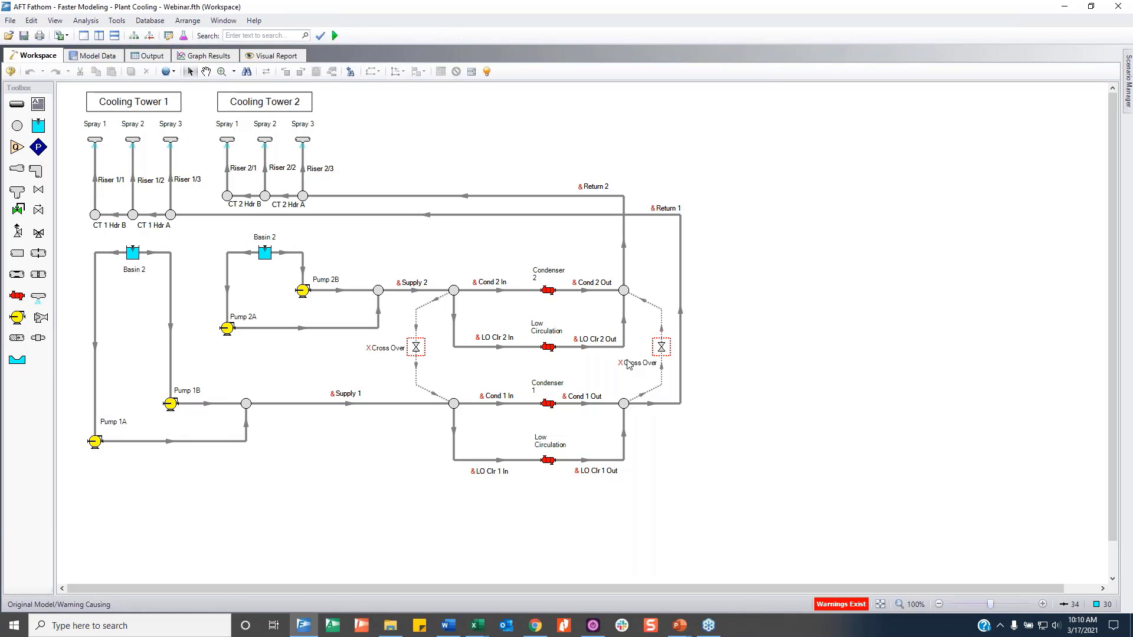
Create a child scenario named Morphing & Splitting under the Warning Causing scenario.
click(1129, 89)
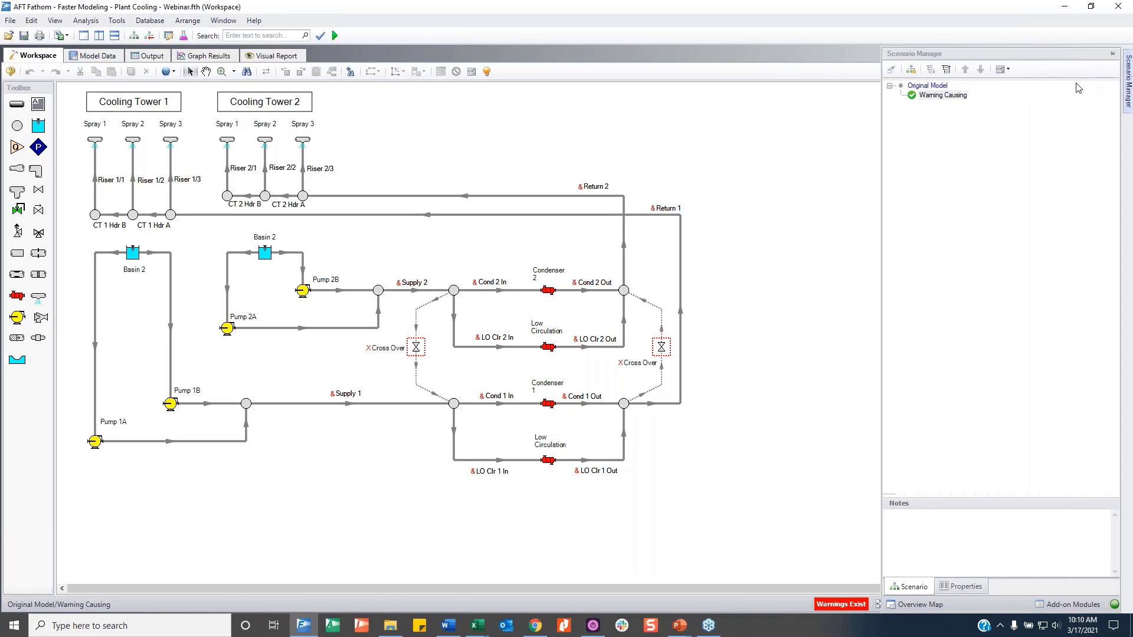
click(938, 87)
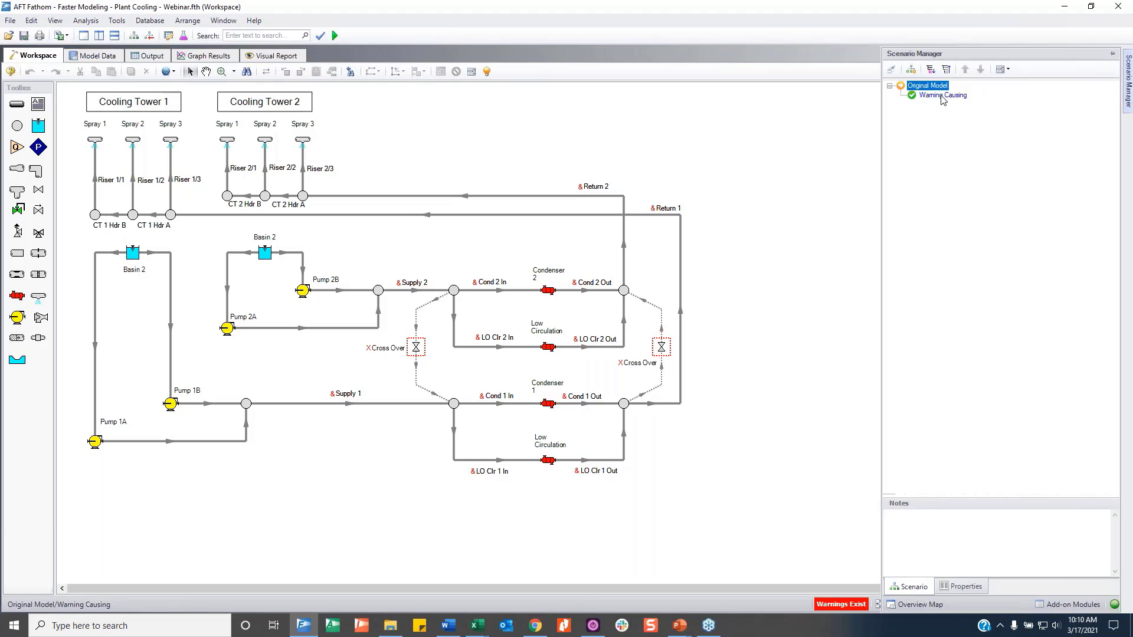
right_click(943, 95)
click(980, 121)
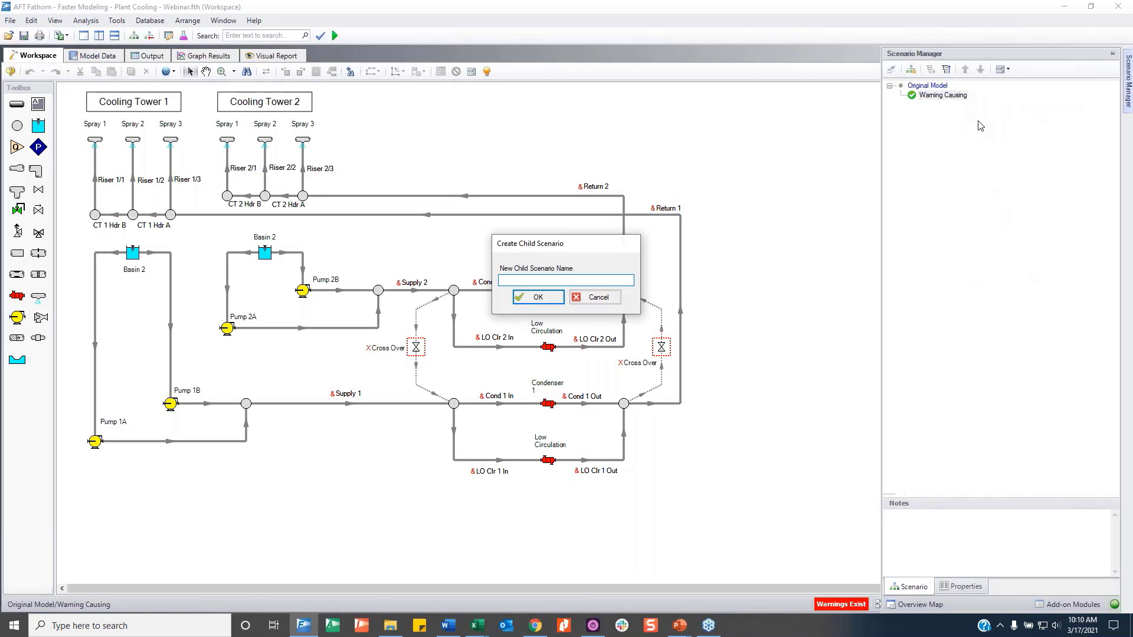
text(Morphing & Splitting)
key(Return)
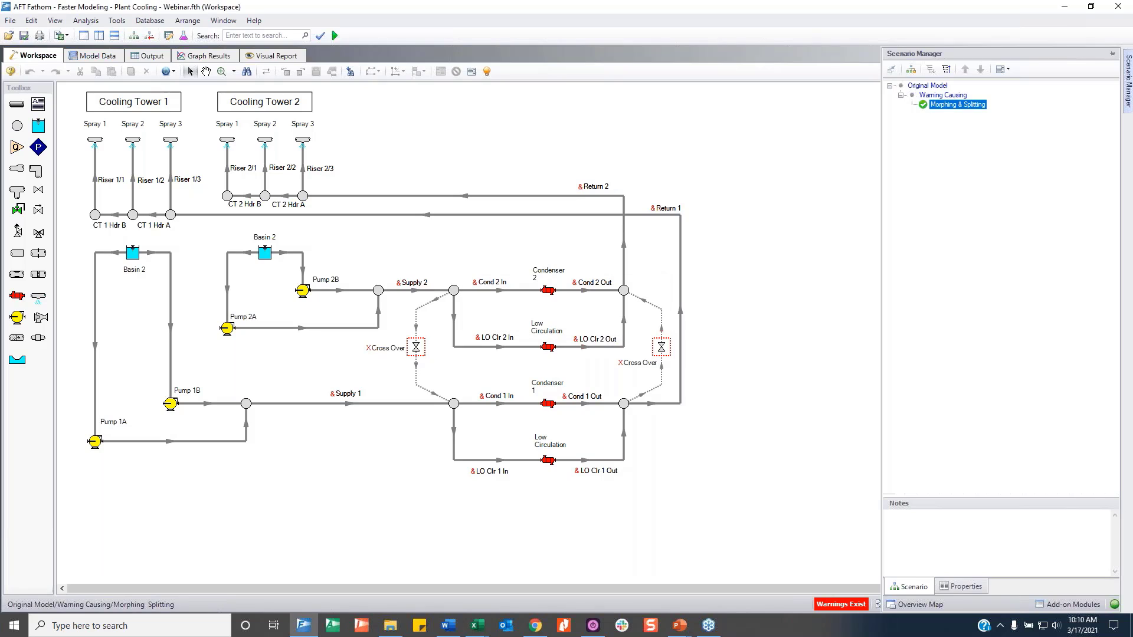
click(786, 164)
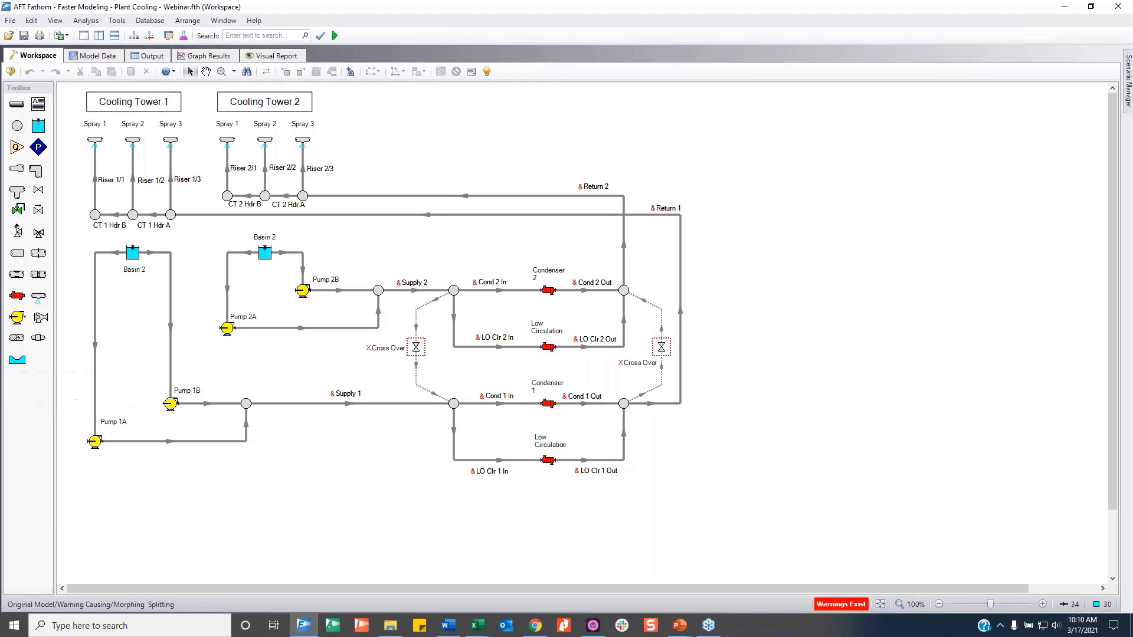
drag(38, 210, 359, 254)
click(545, 309)
key(Delete)
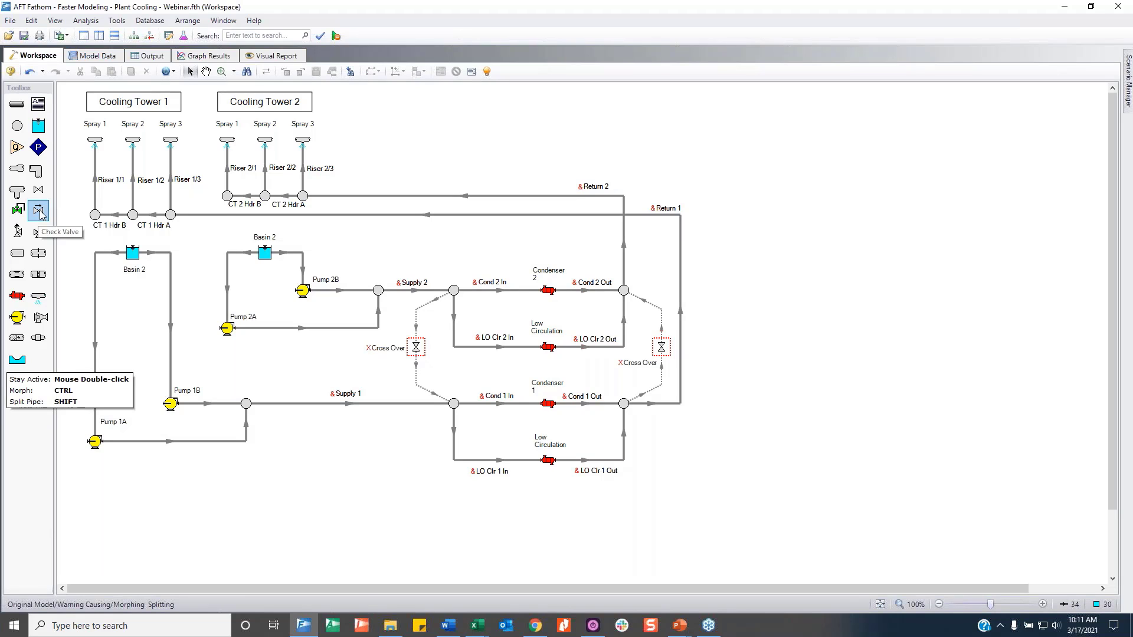
Split the Pump 2B discharge pipe with a check valve, setting the Pipe A length to 1 meter.
drag(39, 210, 324, 291)
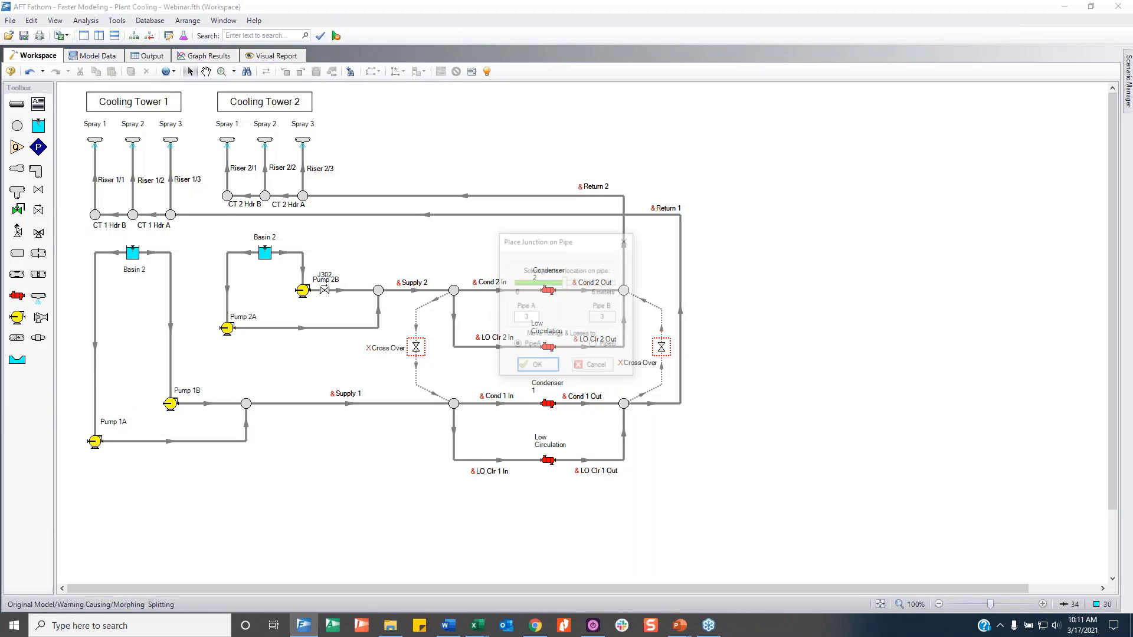
drag(529, 317, 518, 324)
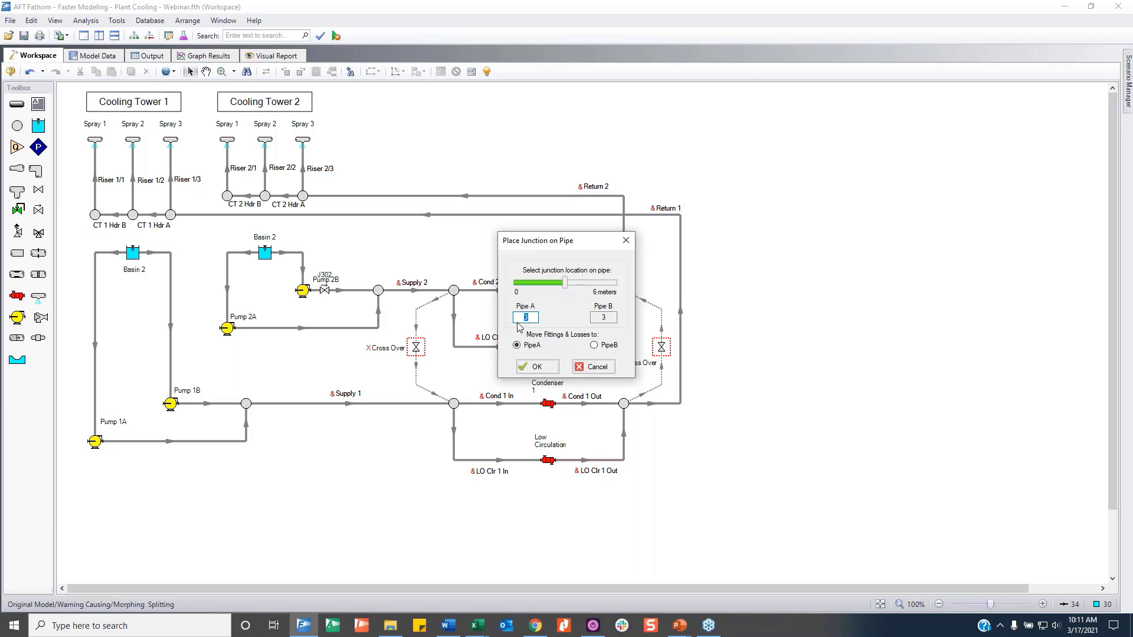
text(1)
click(554, 374)
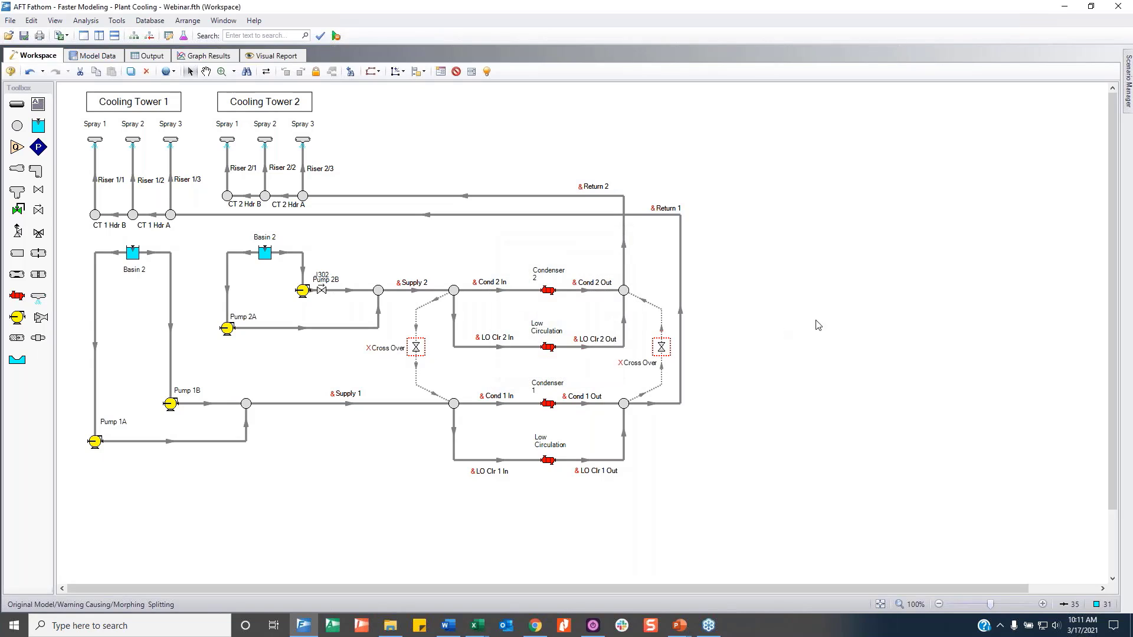
Morph the branch joining the Pump 1A and 1B discharge pipes into a Tee/Wye and accept its disconnection from ancestor scenarios.
click(47, 214)
click(246, 406)
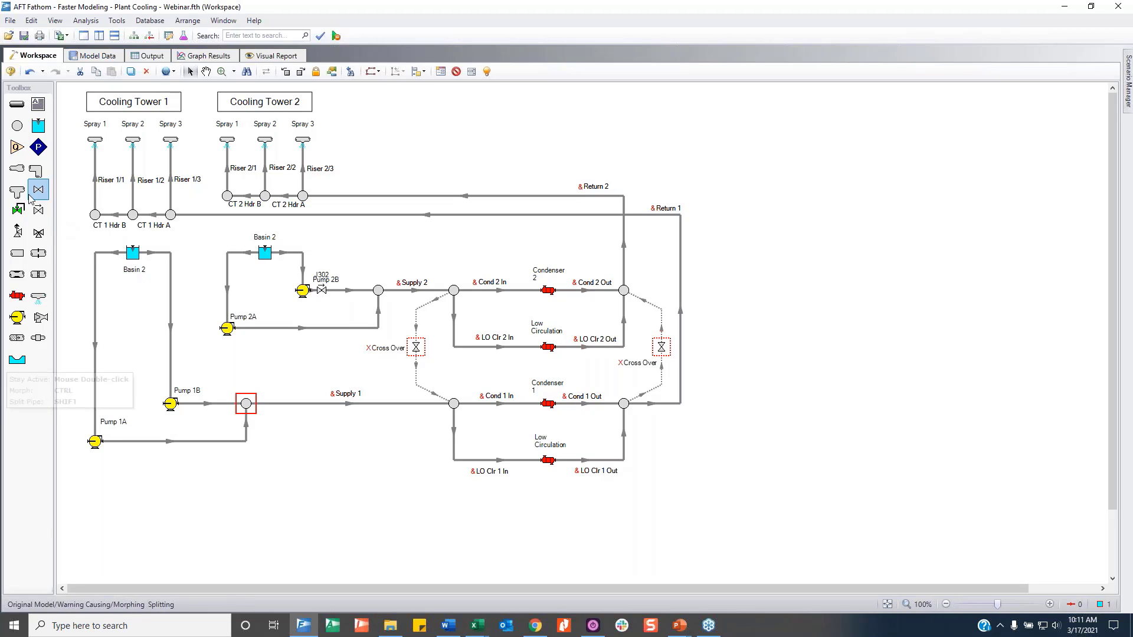
drag(22, 196, 246, 406)
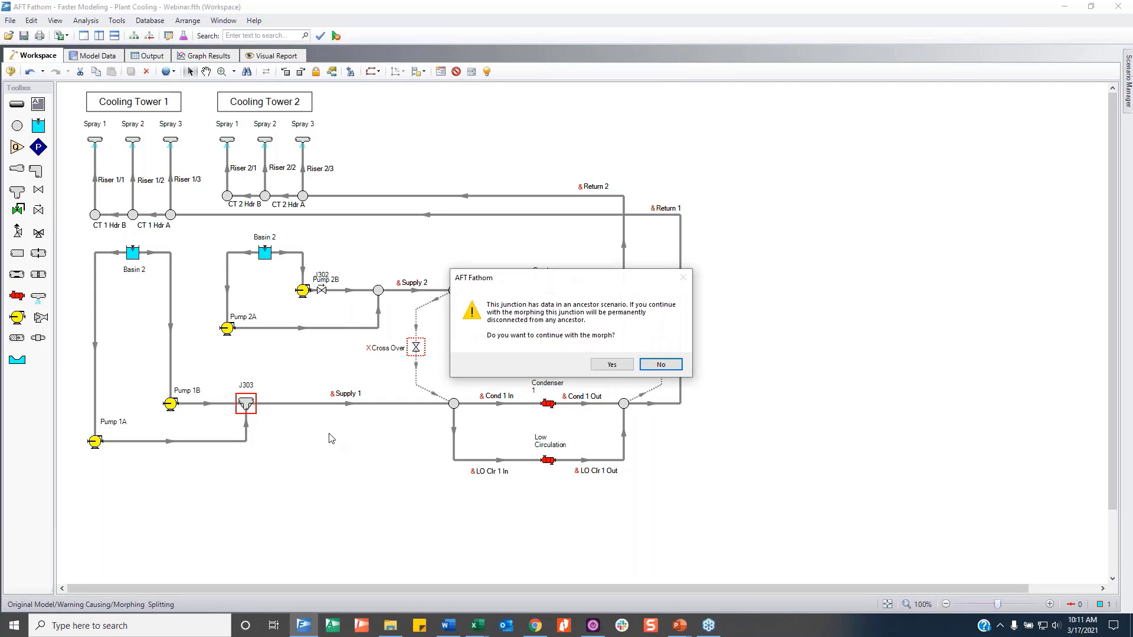
key(Left)
key(Return)
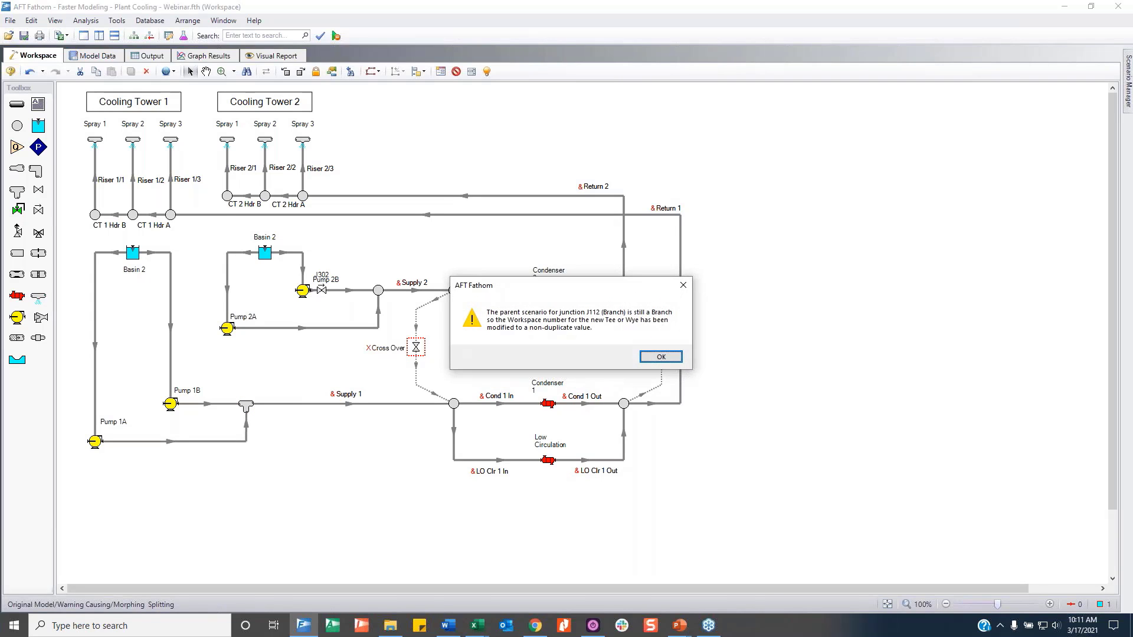
key(Return)
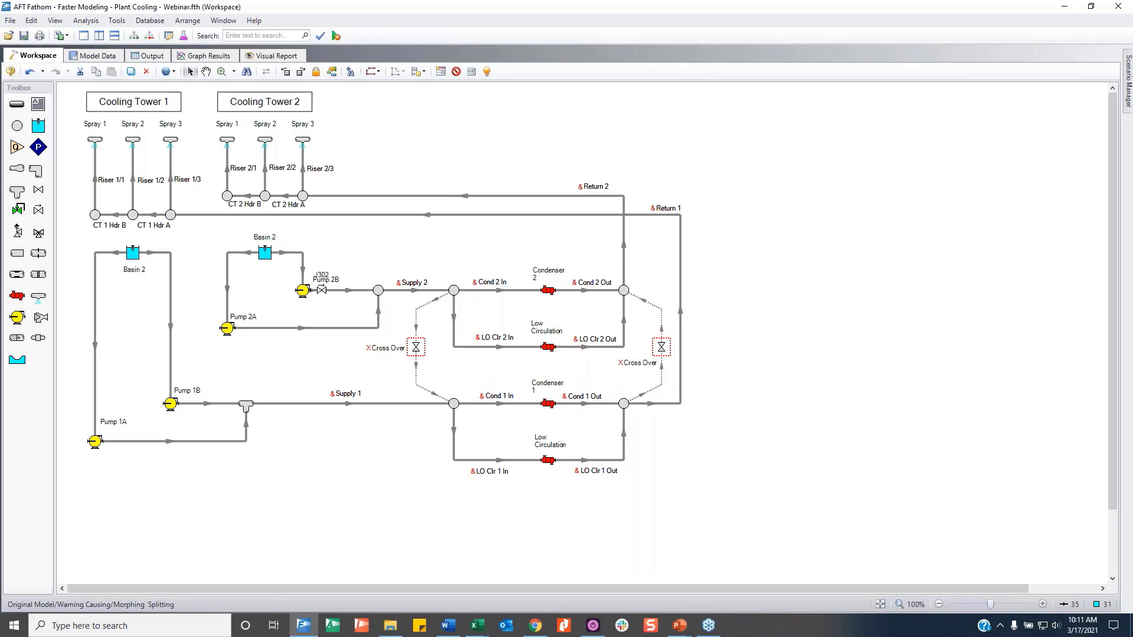
Examine the number, elevation and loss model of the Tee/Wye upstream of Supply 1, then cancel its properties and deselect it.
click(1128, 79)
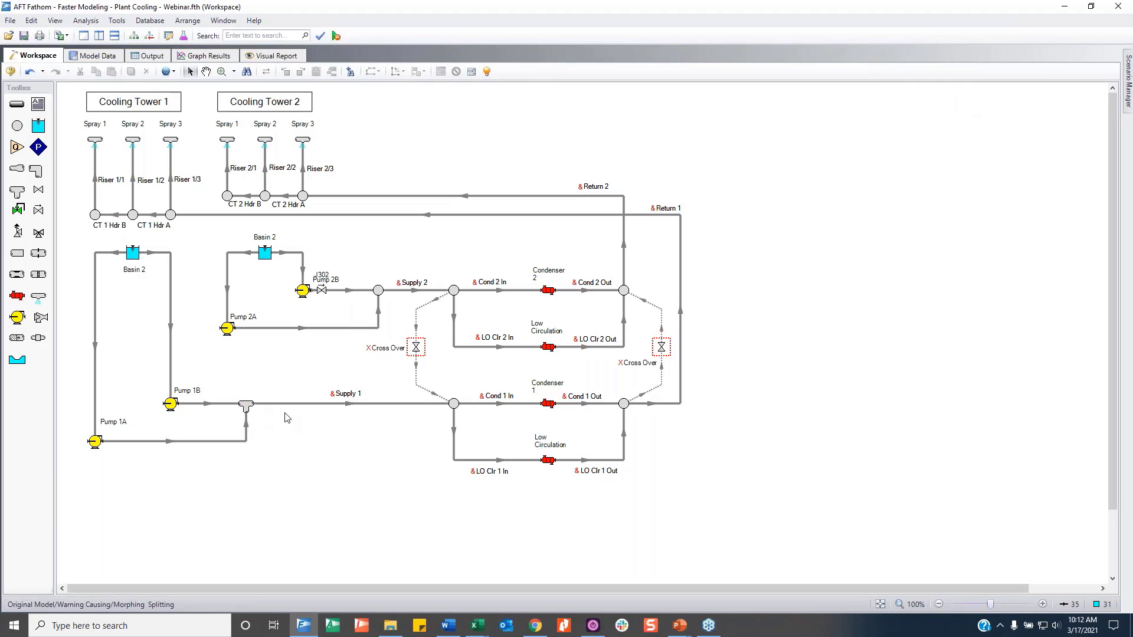
double_click(246, 406)
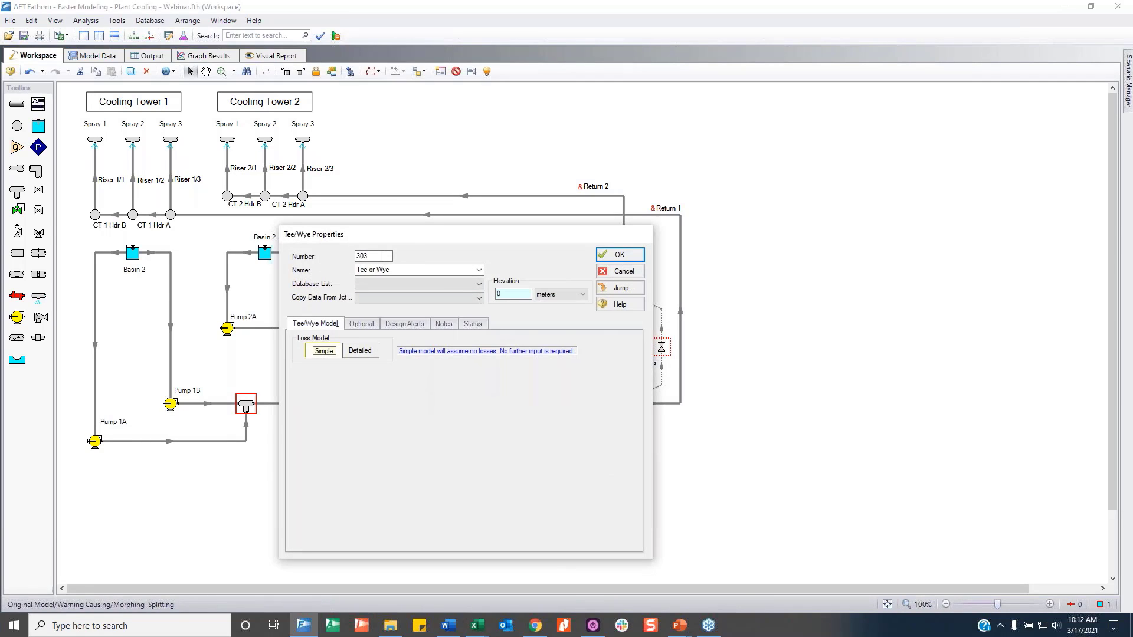
click(513, 295)
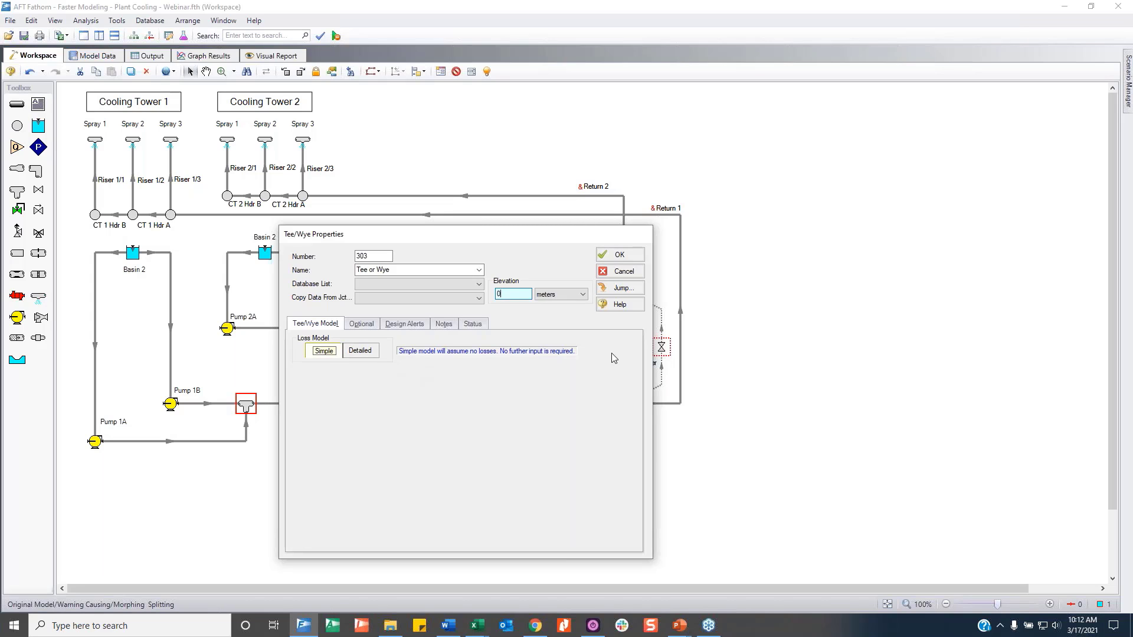
click(620, 271)
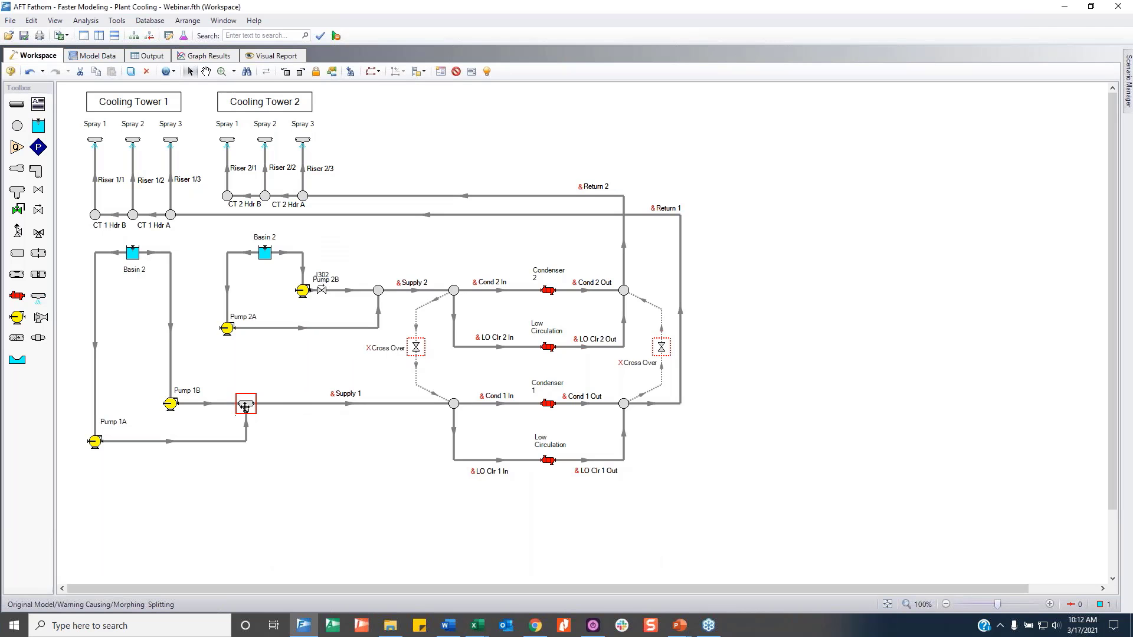
drag(246, 407, 246, 406)
click(388, 497)
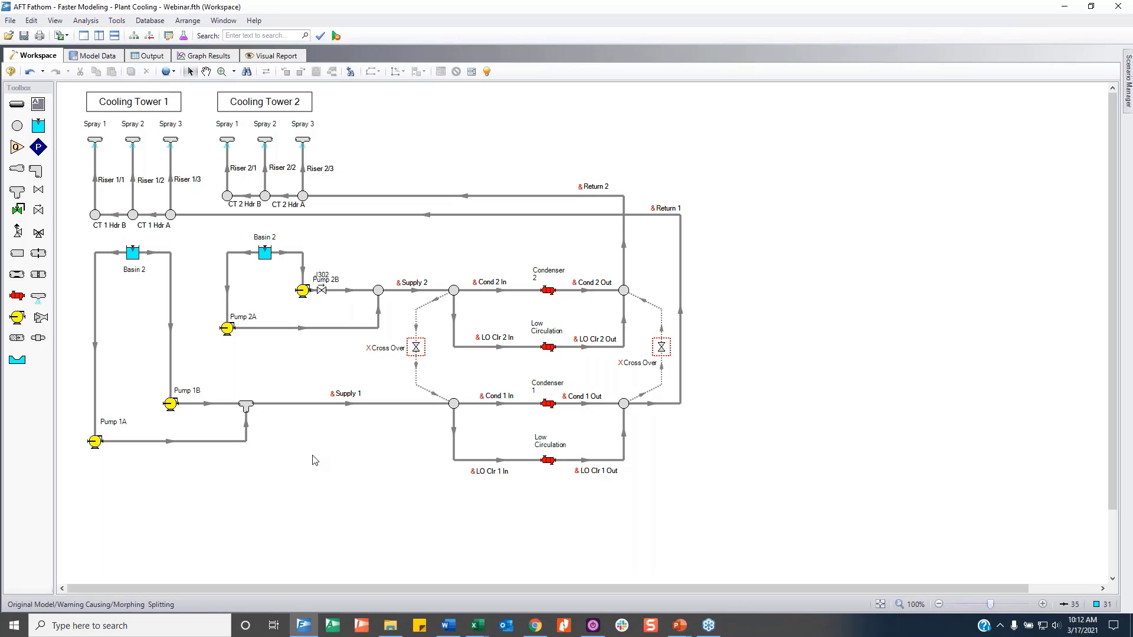
drag(912, 106, 741, 236)
drag(708, 115, 897, 273)
mouse_move(362, 117)
mouse_down()
mouse_move(322, 155)
mouse_move(321, 134)
mouse_move(302, 161)
mouse_up()
drag(524, 158, 496, 204)
click(463, 122)
drag(440, 108, 499, 205)
drag(474, 163, 502, 202)
drag(516, 170, 524, 207)
drag(603, 261, 649, 309)
click(781, 282)
scroll(489, 375, up, 1)
scroll(489, 374, down, 5)
scroll(489, 375, up, 3)
drag(489, 375, 699, 449)
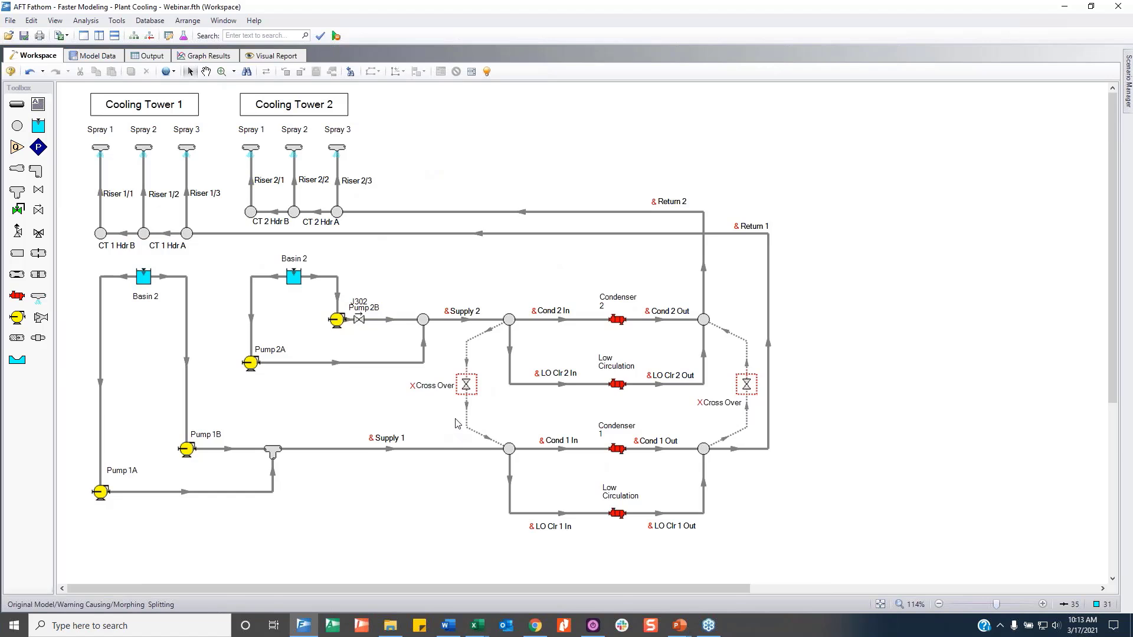
scroll(458, 424, up, 3)
scroll(455, 422, down, 3)
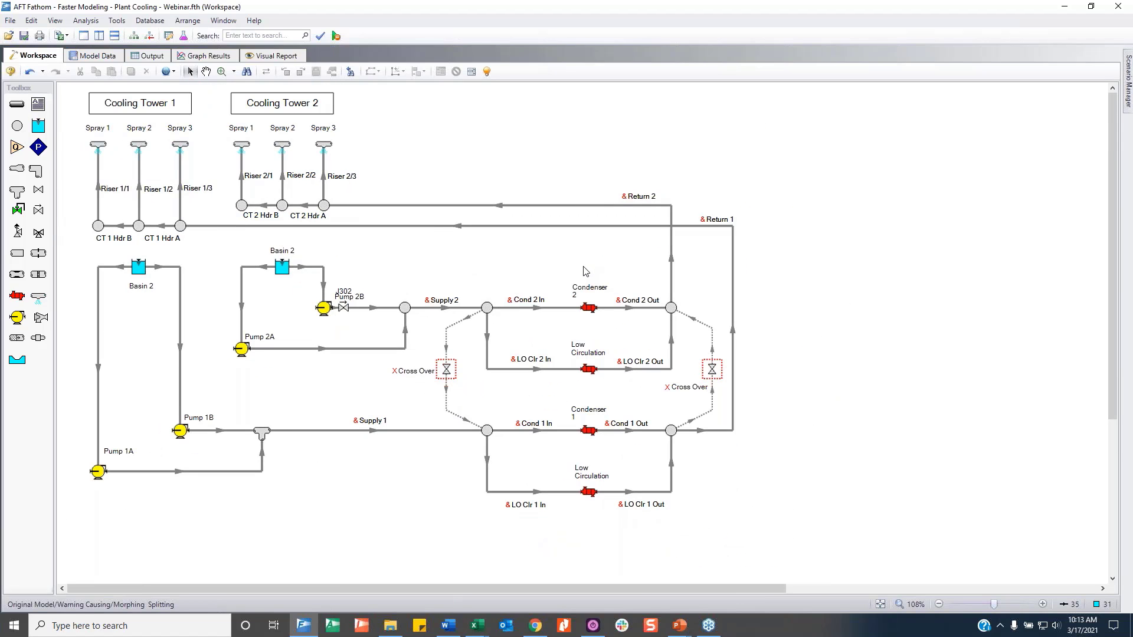
mouse_move(583, 267)
mouse_down()
mouse_move(446, 136)
mouse_move(631, 412)
mouse_move(511, 281)
mouse_move(581, 287)
mouse_up()
scroll(506, 280, down, 2)
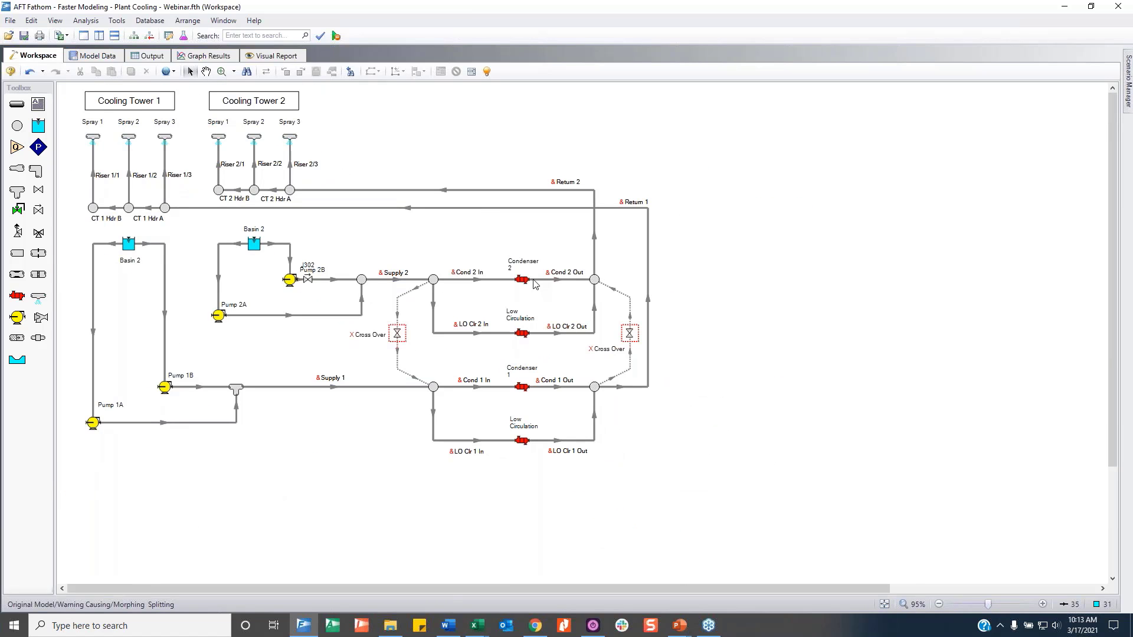
Pin the Scenario Manager open and generate a scenario comparison of Original Model, Warning Causing and Morphing & Splitting.
mouse_move(1128, 89)
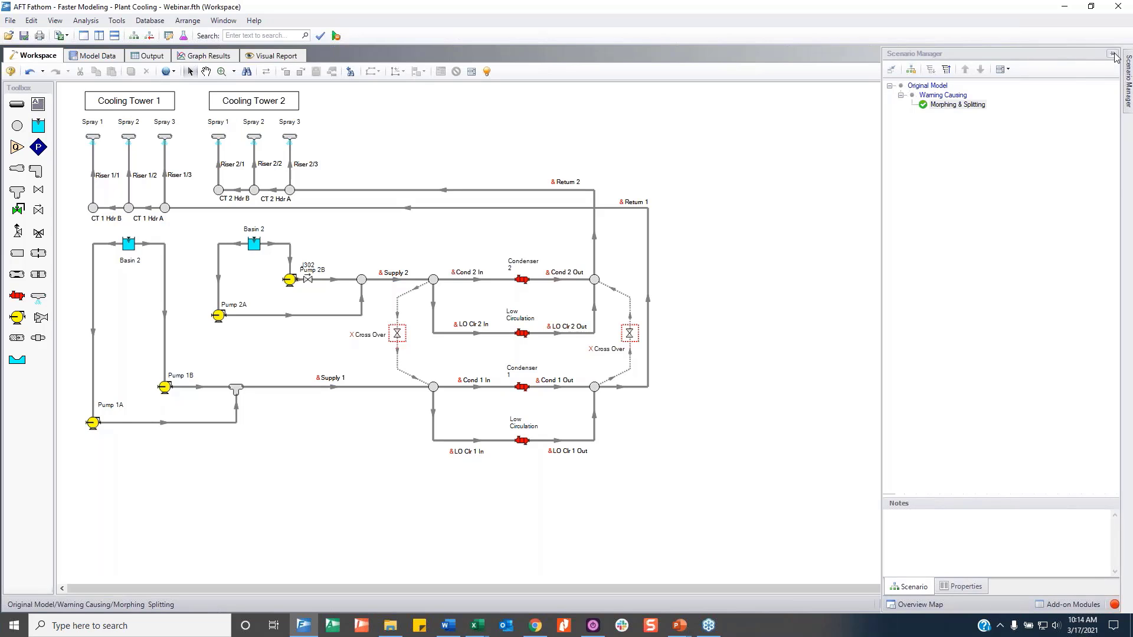
click(1113, 55)
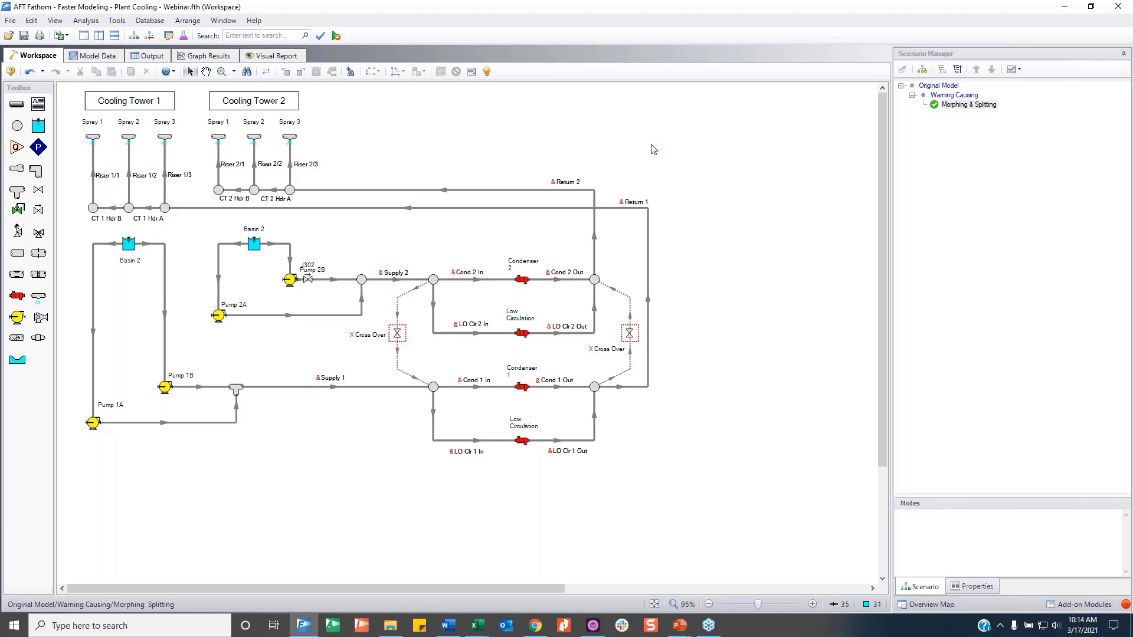
click(114, 24)
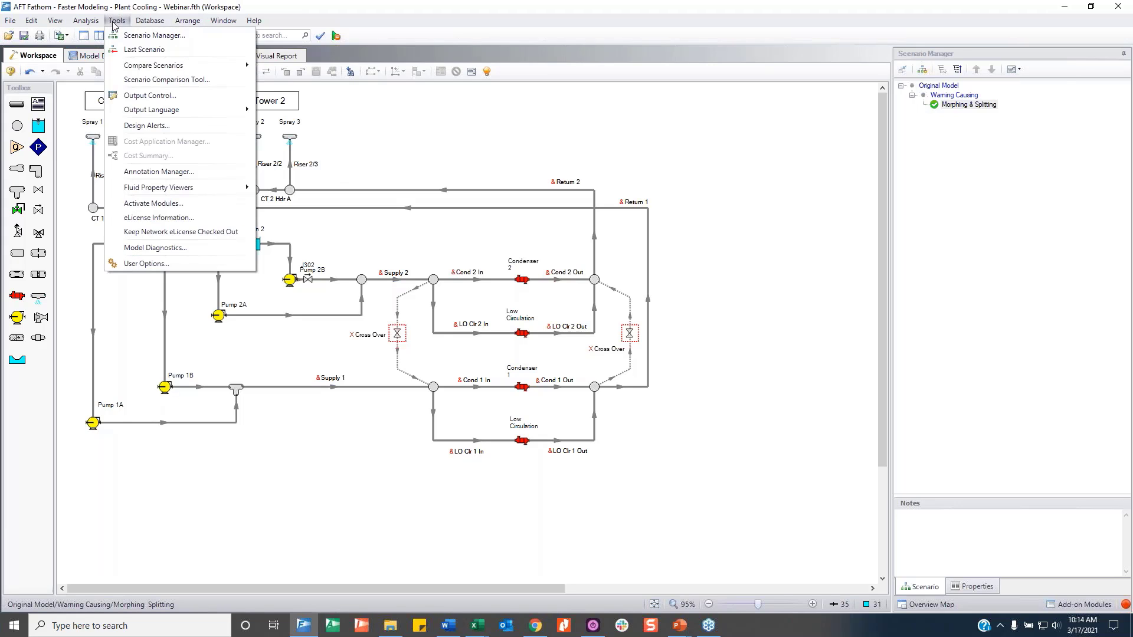
click(166, 79)
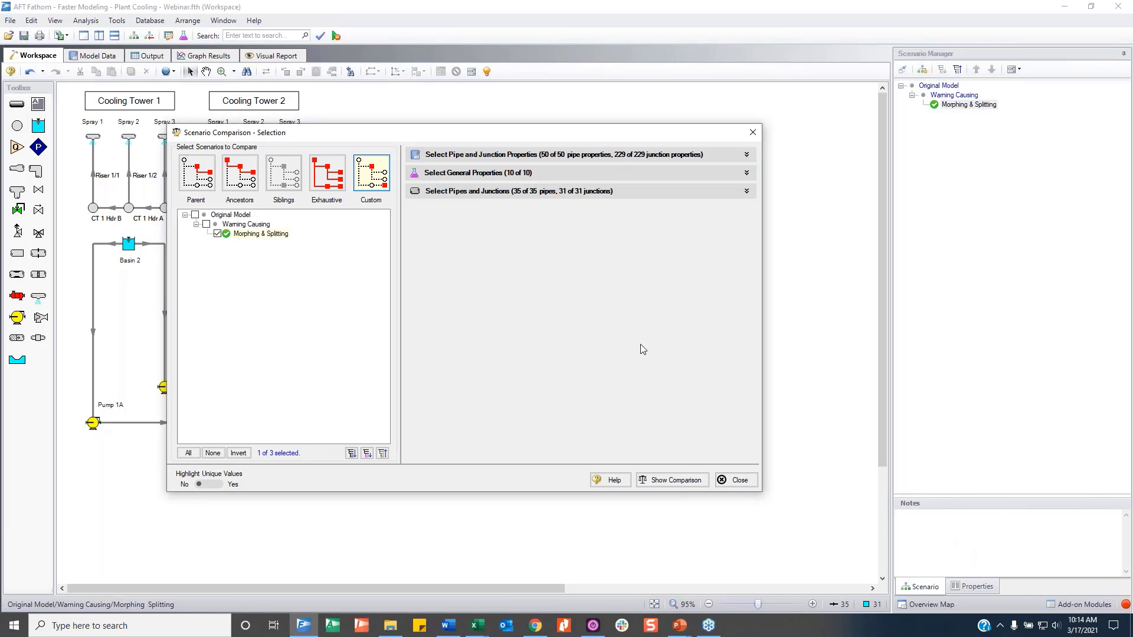
click(207, 225)
click(195, 215)
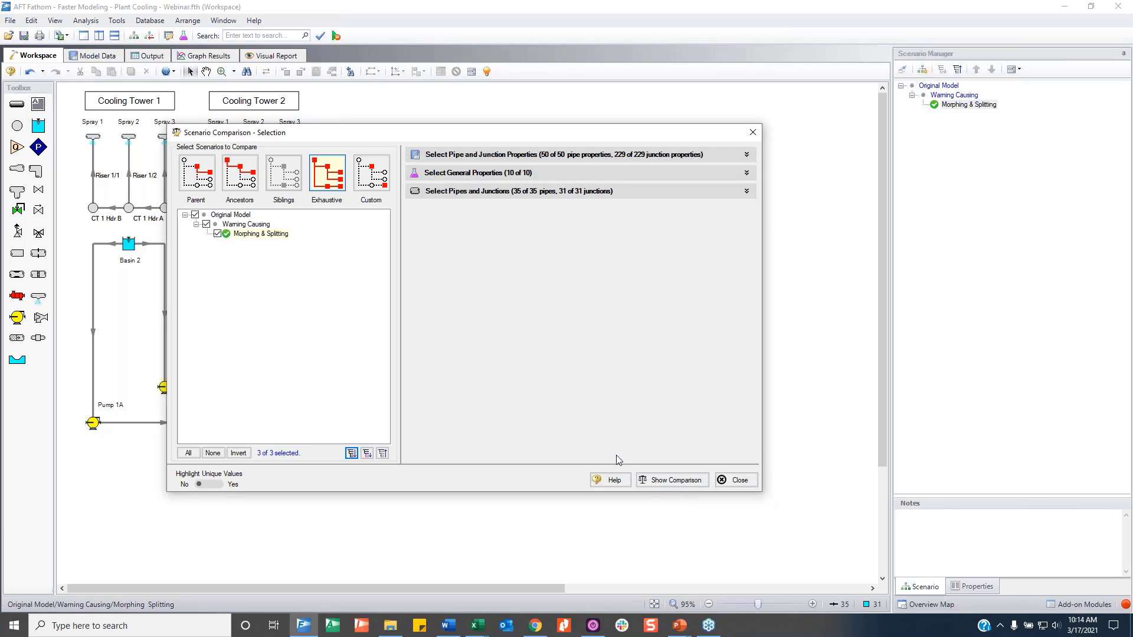
click(661, 480)
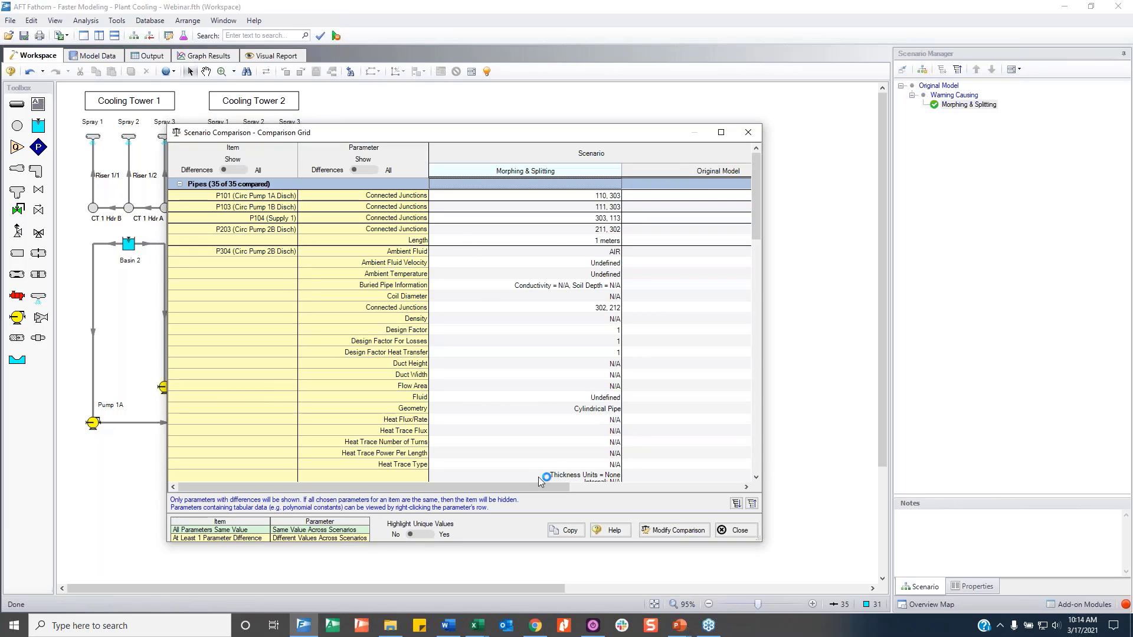
Examine the pipe and junction differences between the three scenarios in the comparison grid.
drag(552, 487, 699, 497)
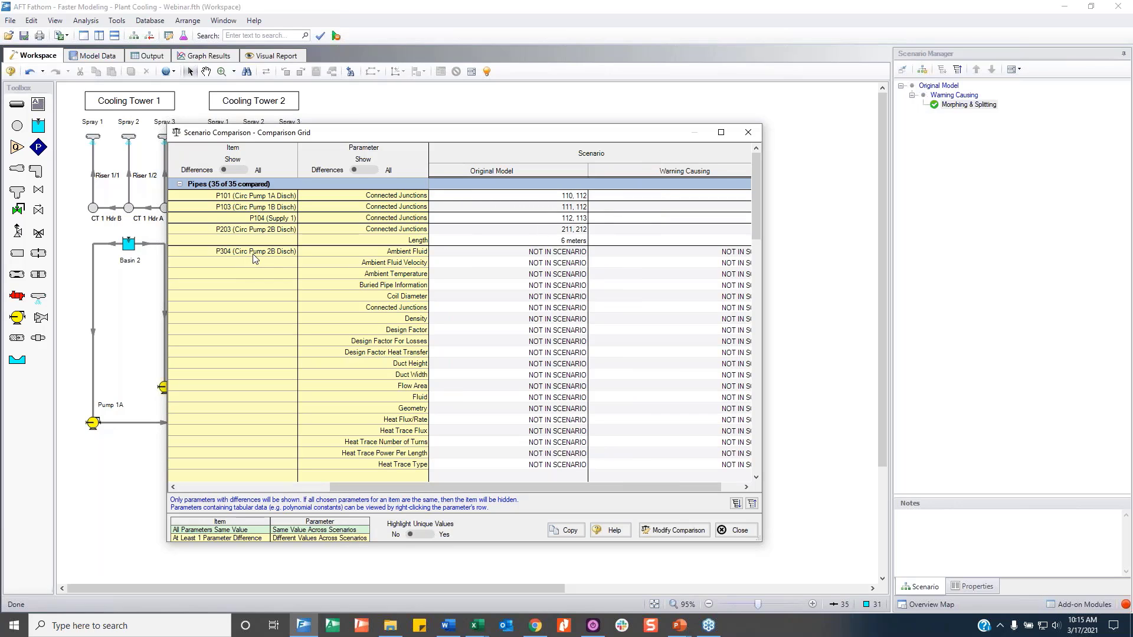
scroll(308, 312, down, 5)
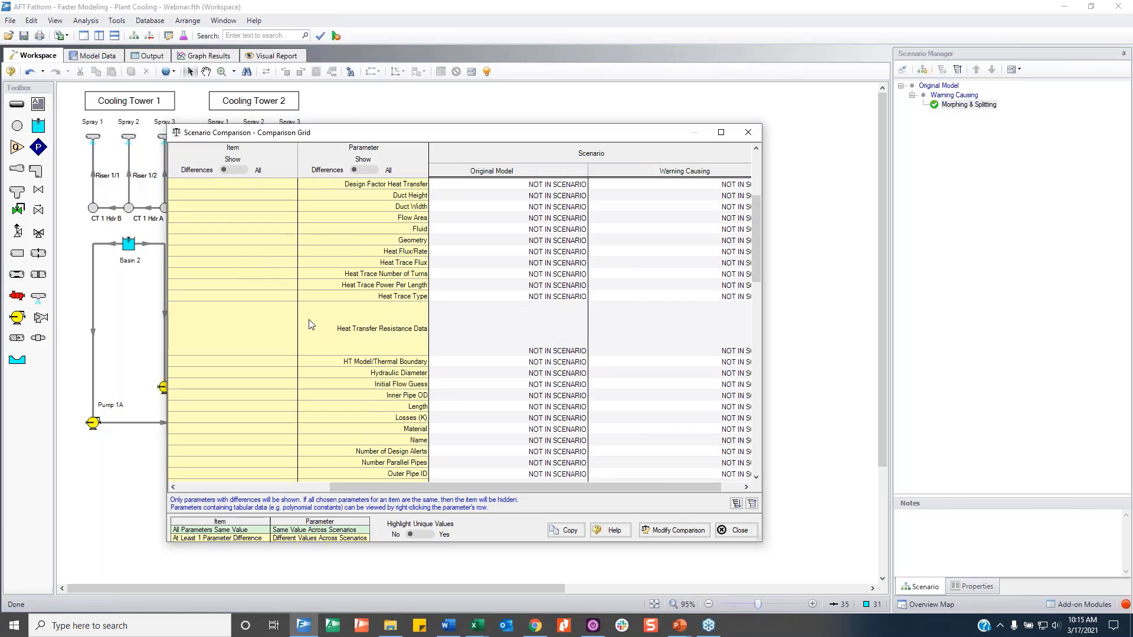
scroll(327, 341, up, 5)
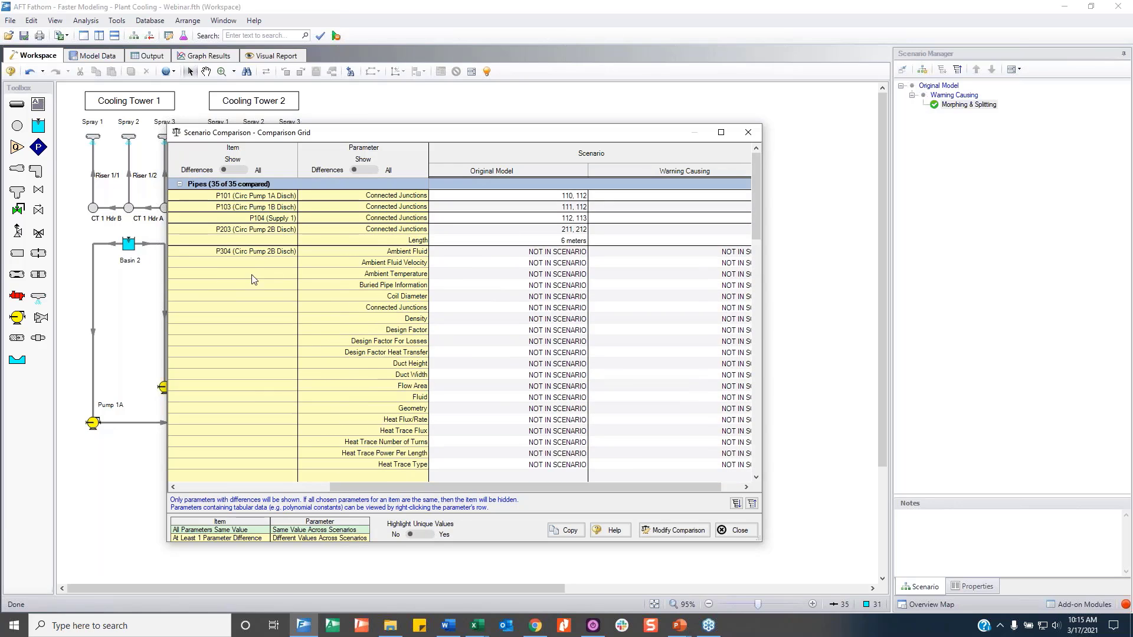
scroll(401, 329, down, 15)
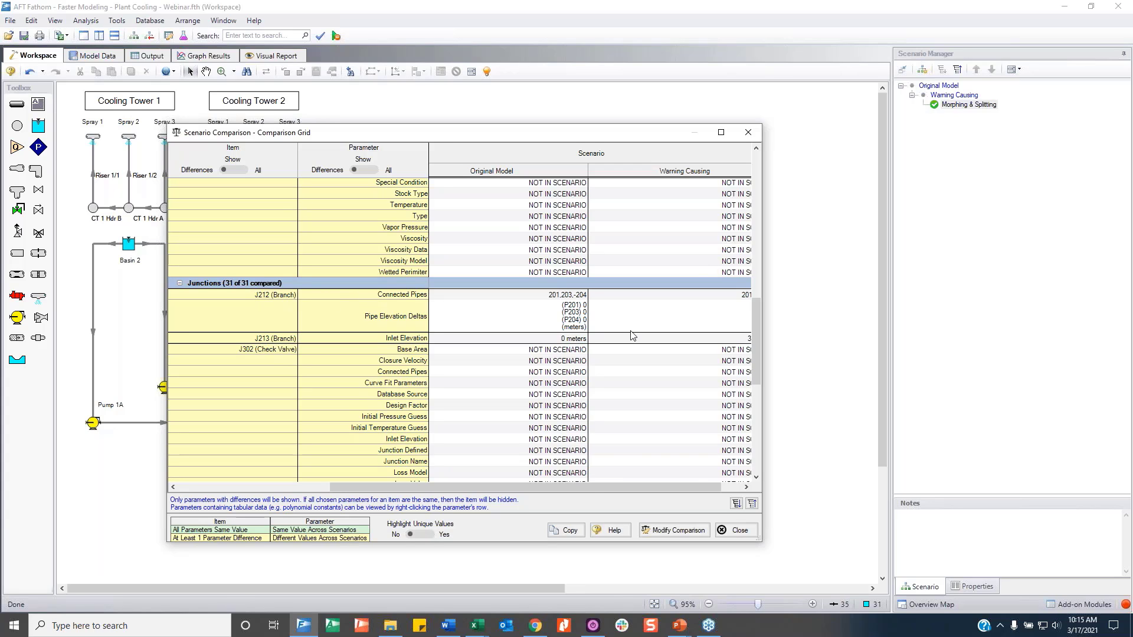
drag(587, 488, 425, 499)
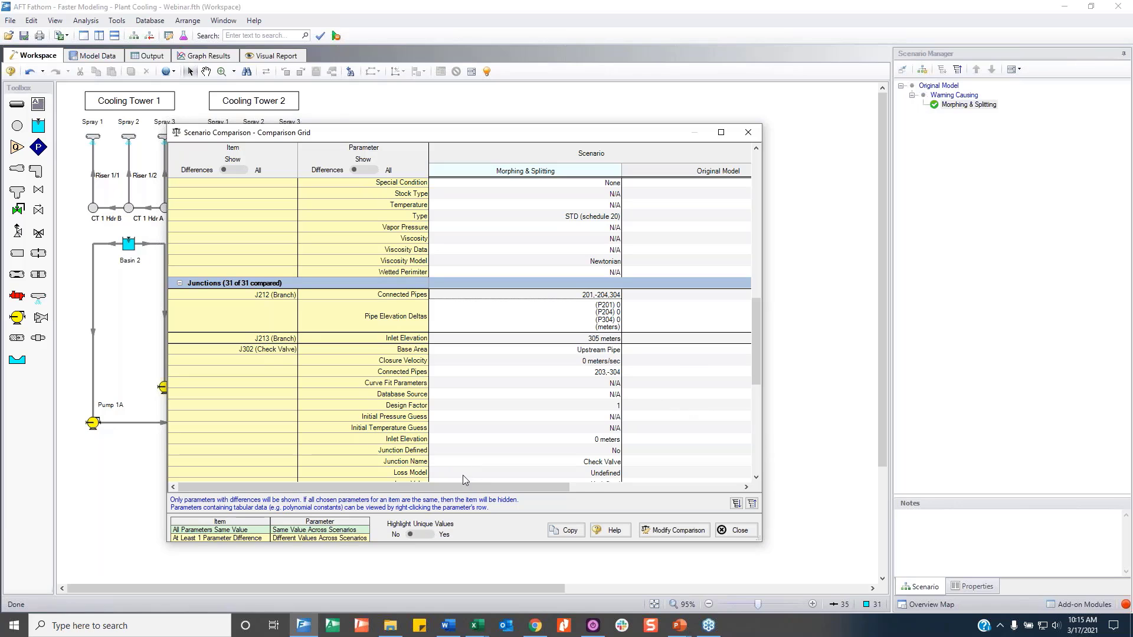
Examine the J212 and J213 branch values in the Original Model column of the comparison grid, then close the comparison.
scroll(475, 471, down, 2)
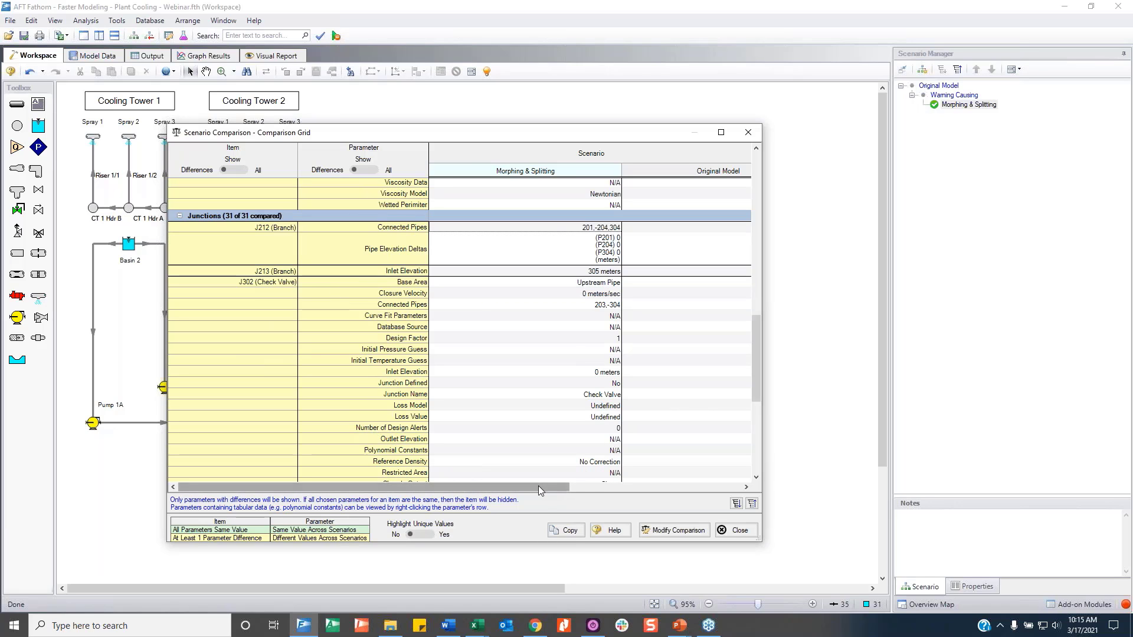
drag(487, 488, 605, 489)
scroll(409, 375, up, 4)
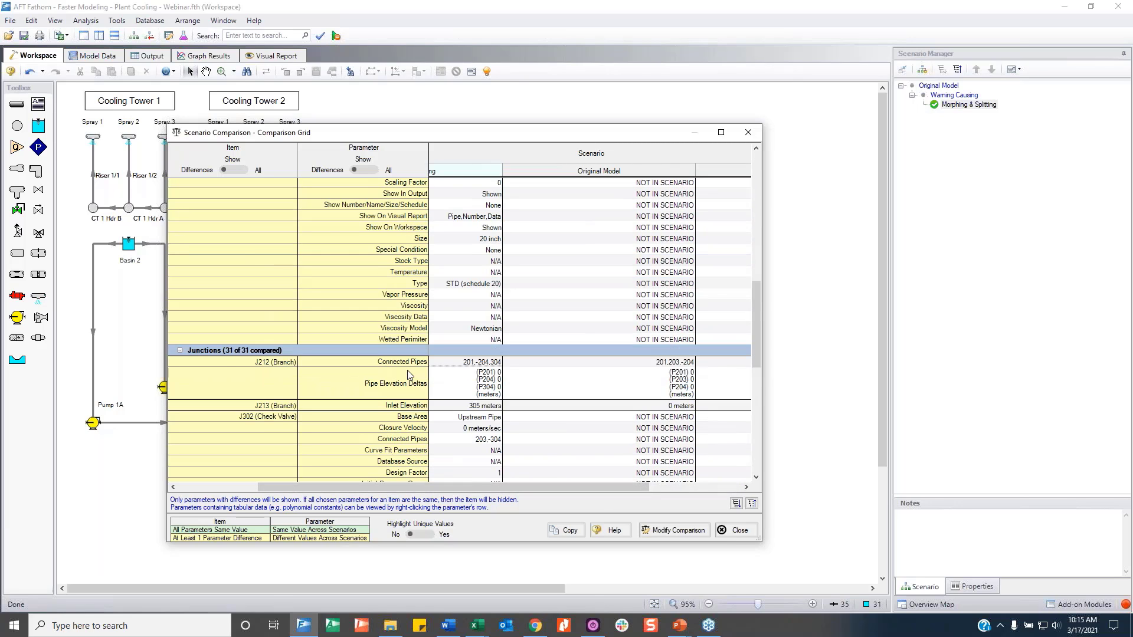
click(751, 535)
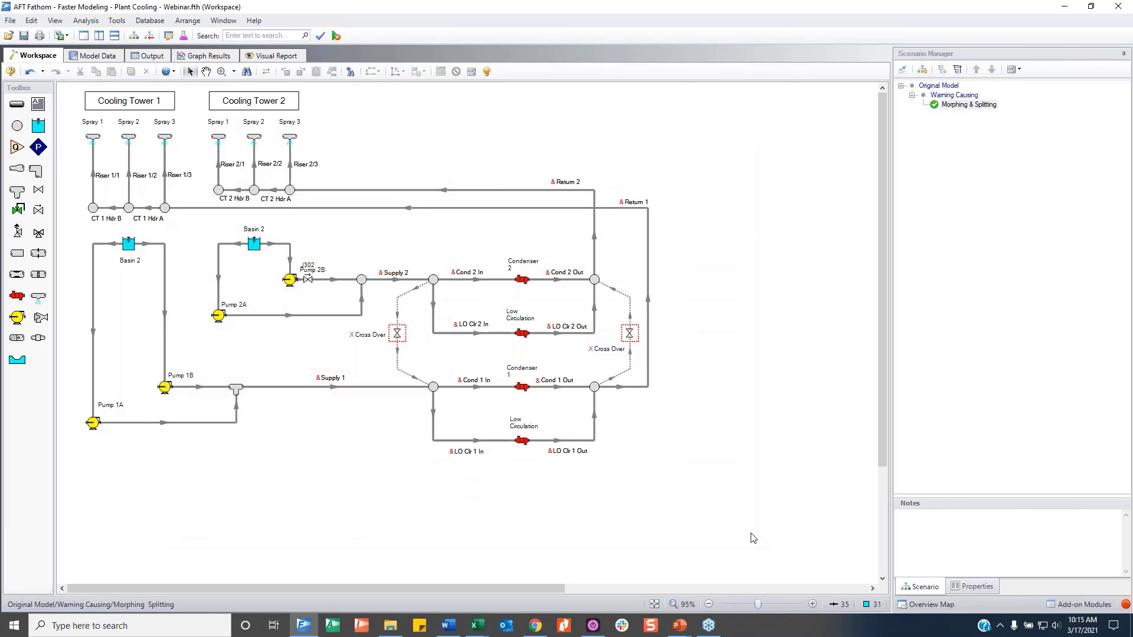
Generate a scenario comparison of only Original Model and Warning Causing, examine the J213 inlet elevation in both, then close it.
click(116, 20)
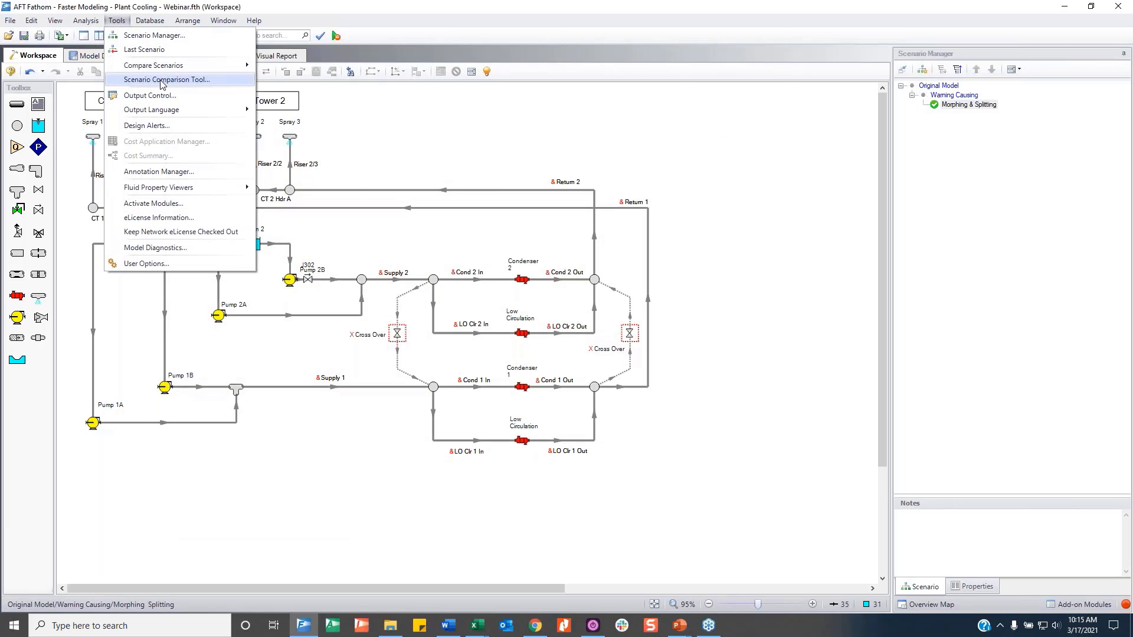
click(162, 81)
click(319, 231)
click(308, 221)
click(297, 212)
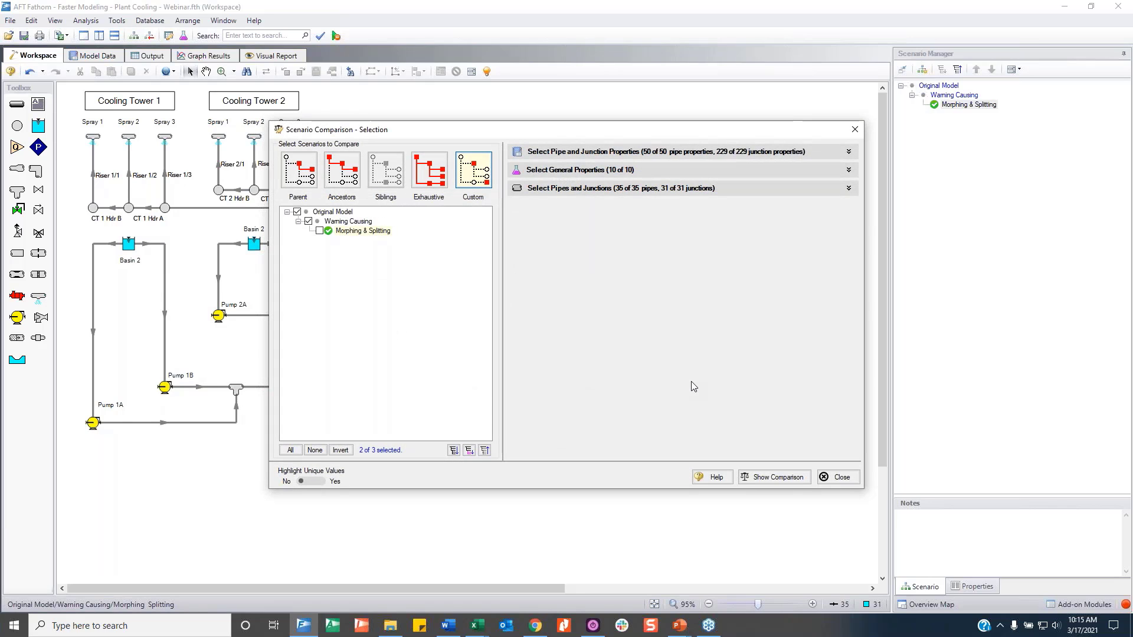
click(798, 477)
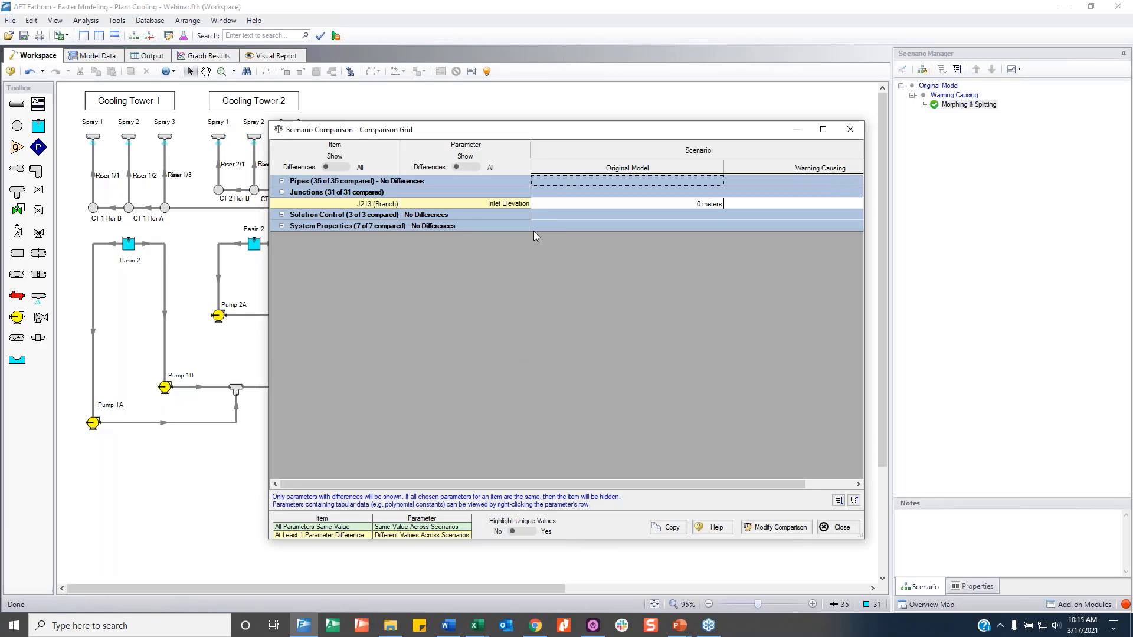
drag(595, 484, 783, 482)
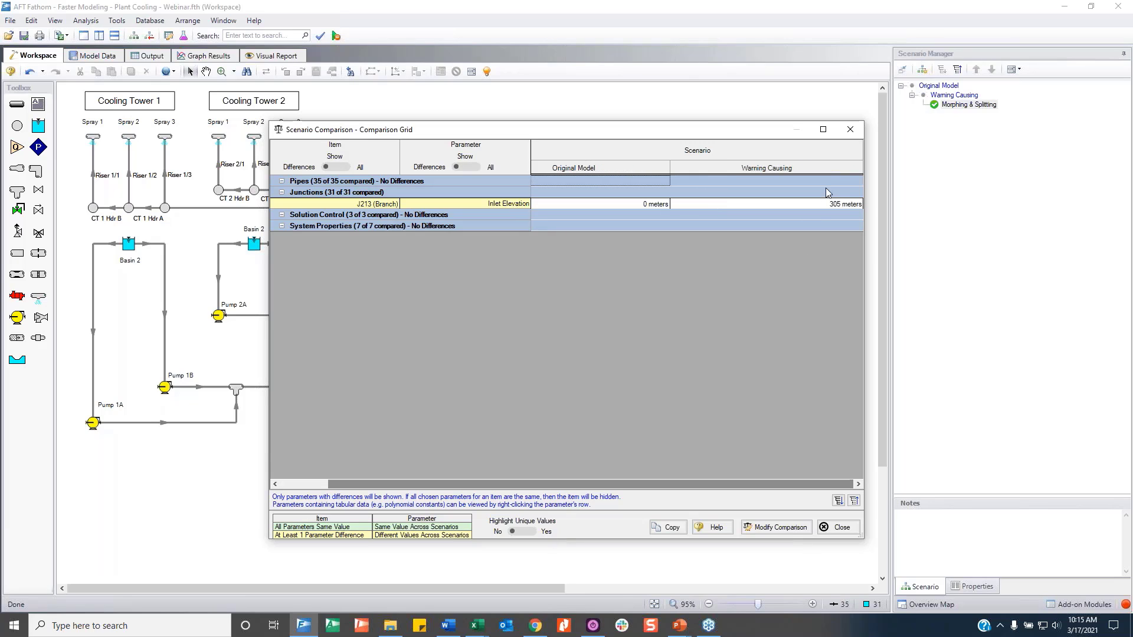
click(845, 535)
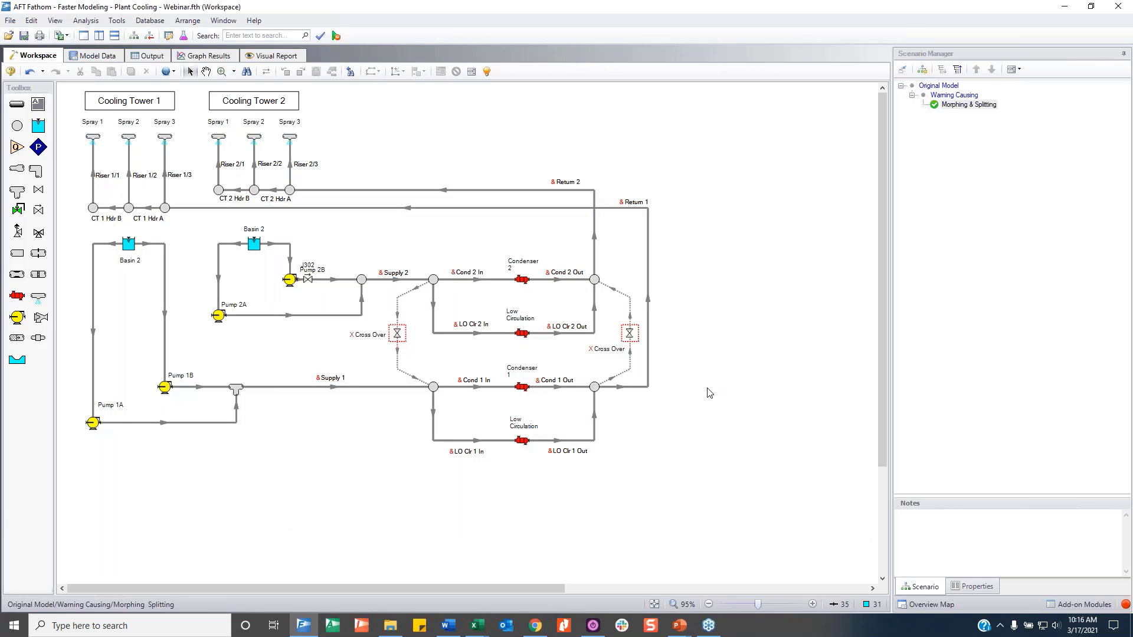
mouse_move(680, 626)
click(726, 586)
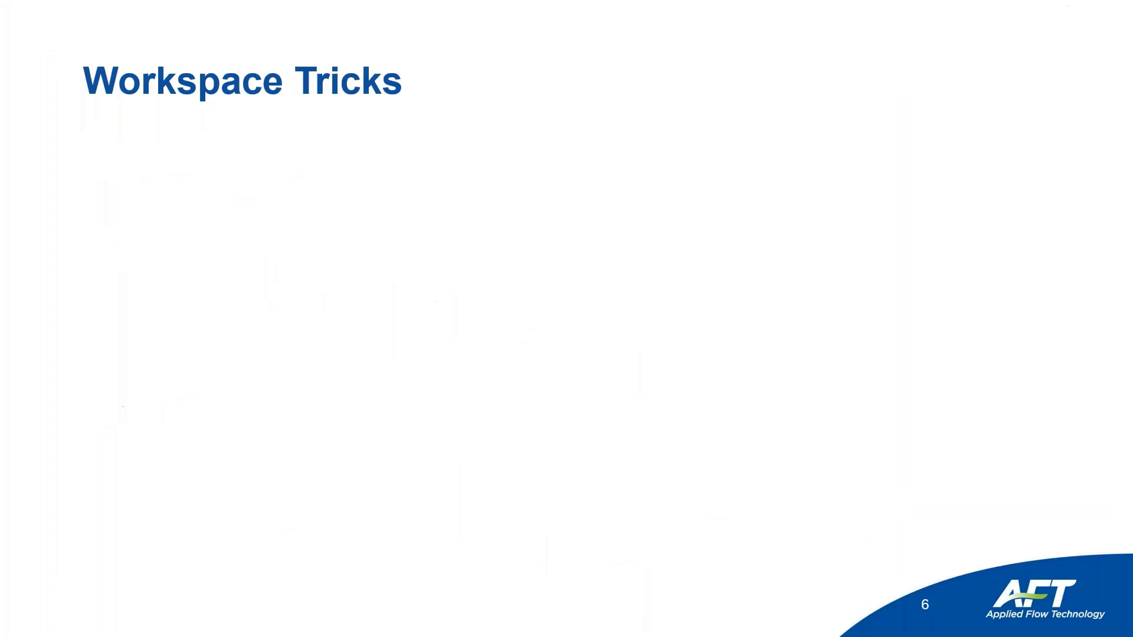
key(Right)
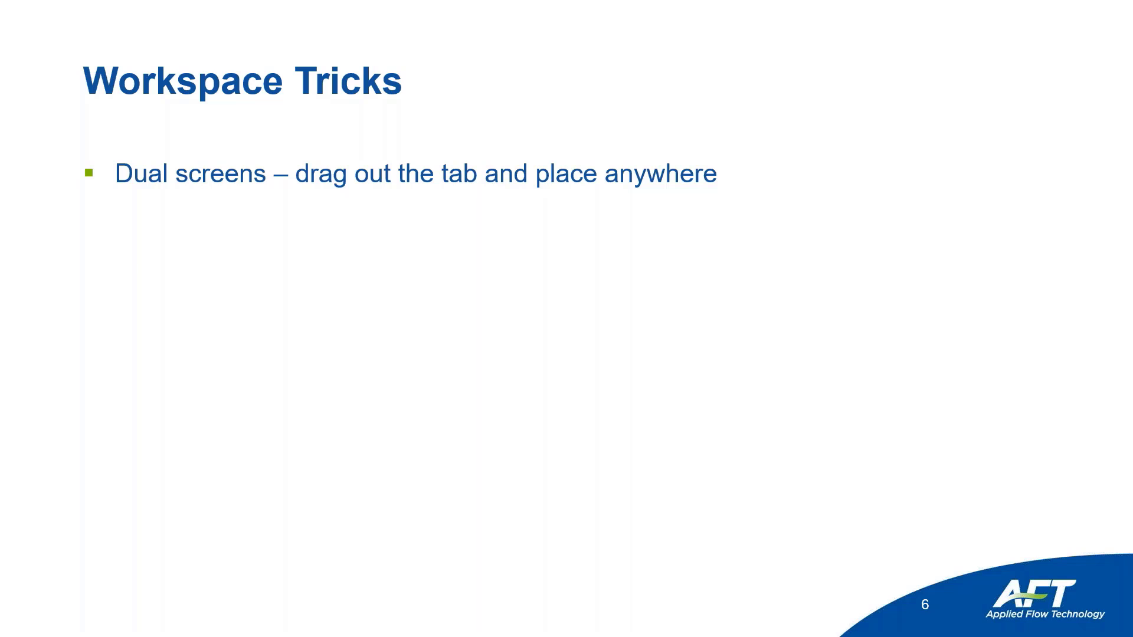
key(Right)
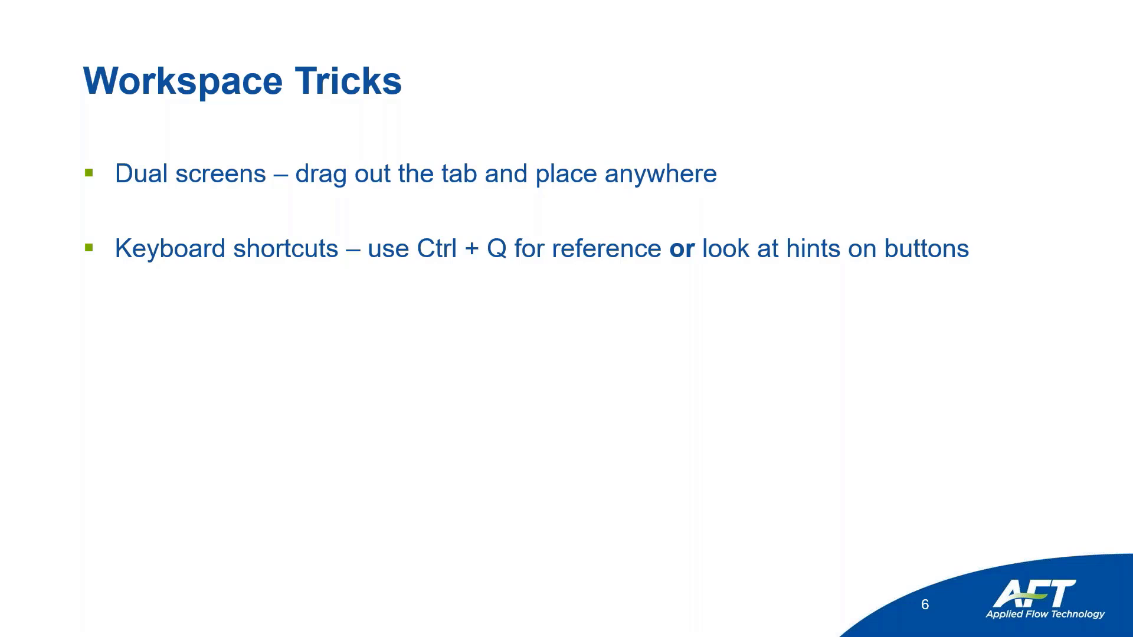
key(Right)
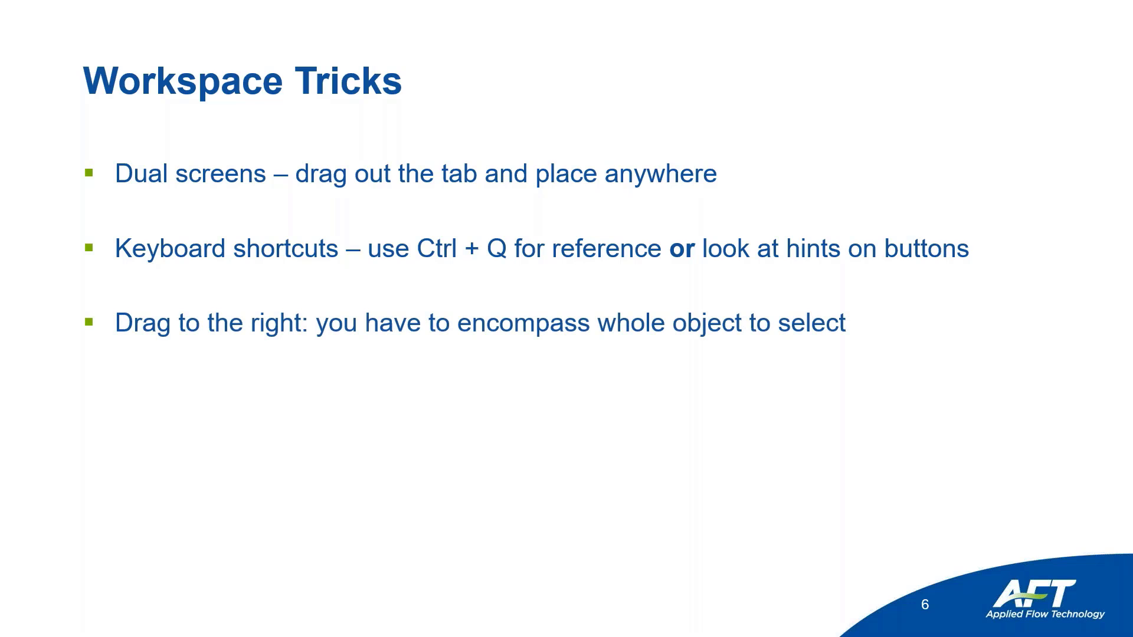
key(Right)
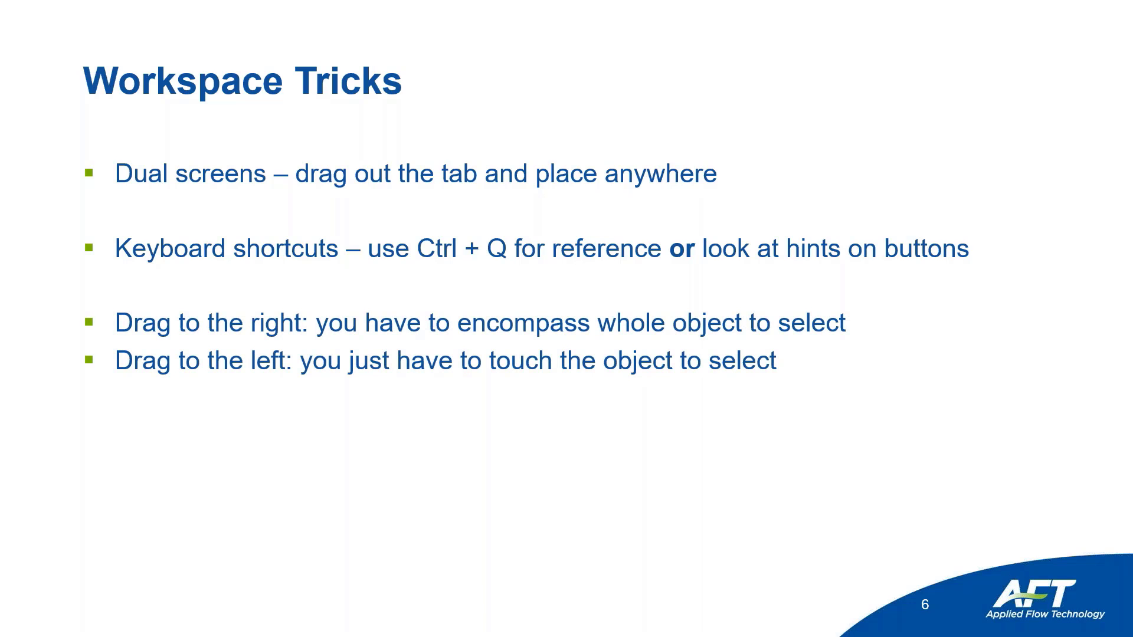
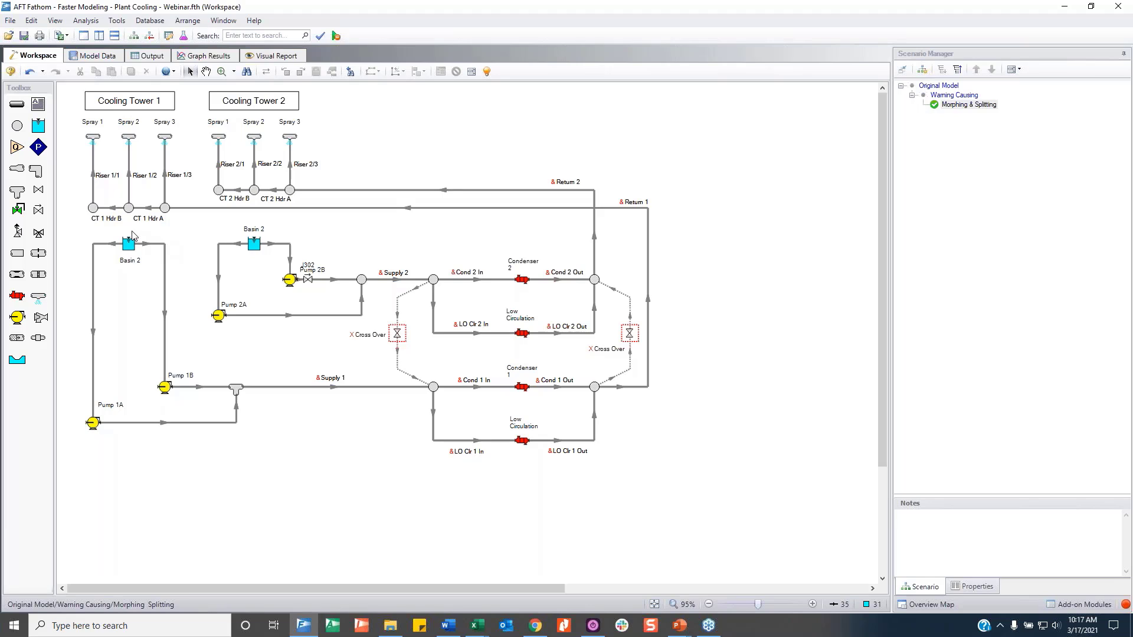
Select the flow path from the Cooling Tower 1 basin through Pump 1A, the Tee/Wye and Supply 1 to its downstream branch, excluding the cross-over pipe.
drag(127, 225, 84, 515)
shift+click(236, 390)
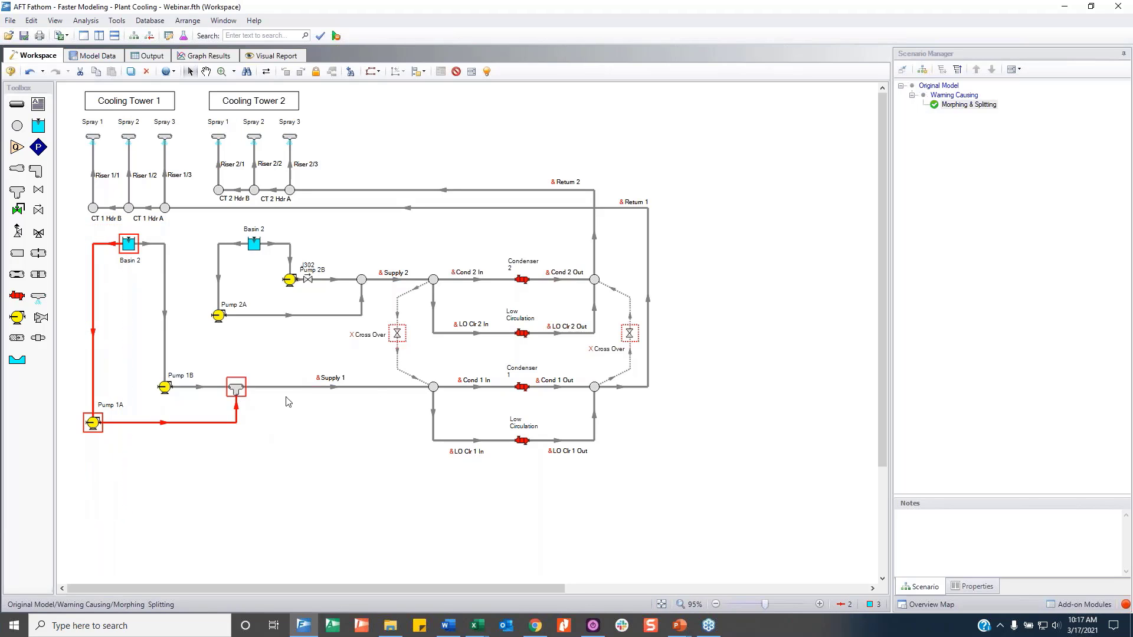
drag(397, 361, 382, 445)
key(ctrl+z)
shift+click(352, 387)
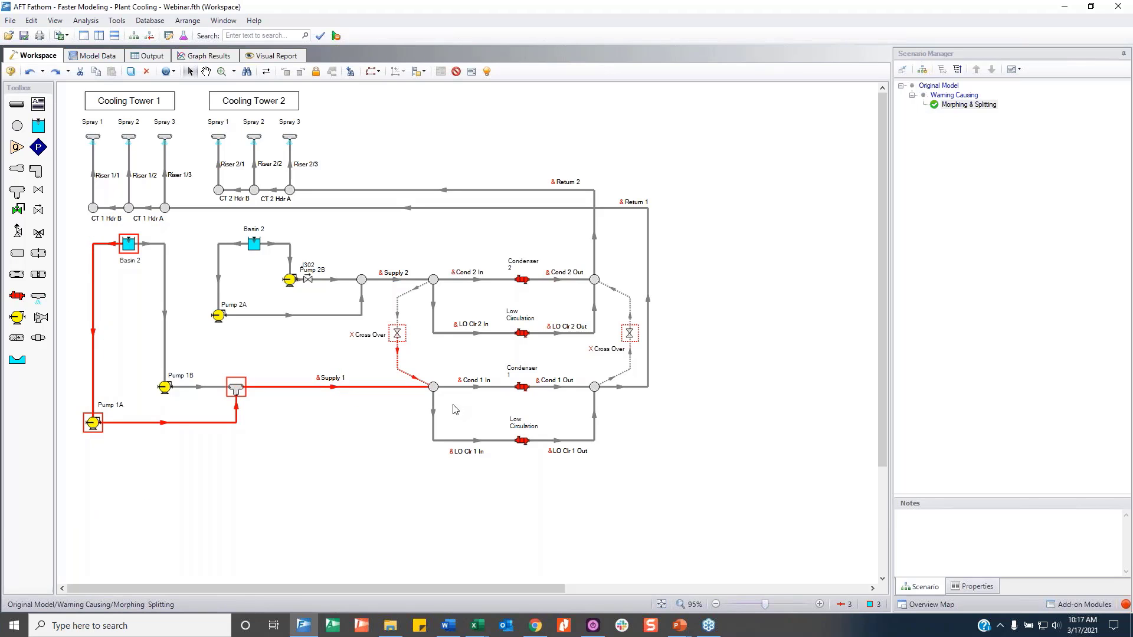
shift+click(417, 377)
shift+click(434, 386)
Extend the selection through the lower Low Circulation exchanger, Return 1 and the Cooling Tower 1 headers to Spray 1, excluding Sprays 2 and 3.
drag(678, 424, 377, 488)
shift+click(594, 386)
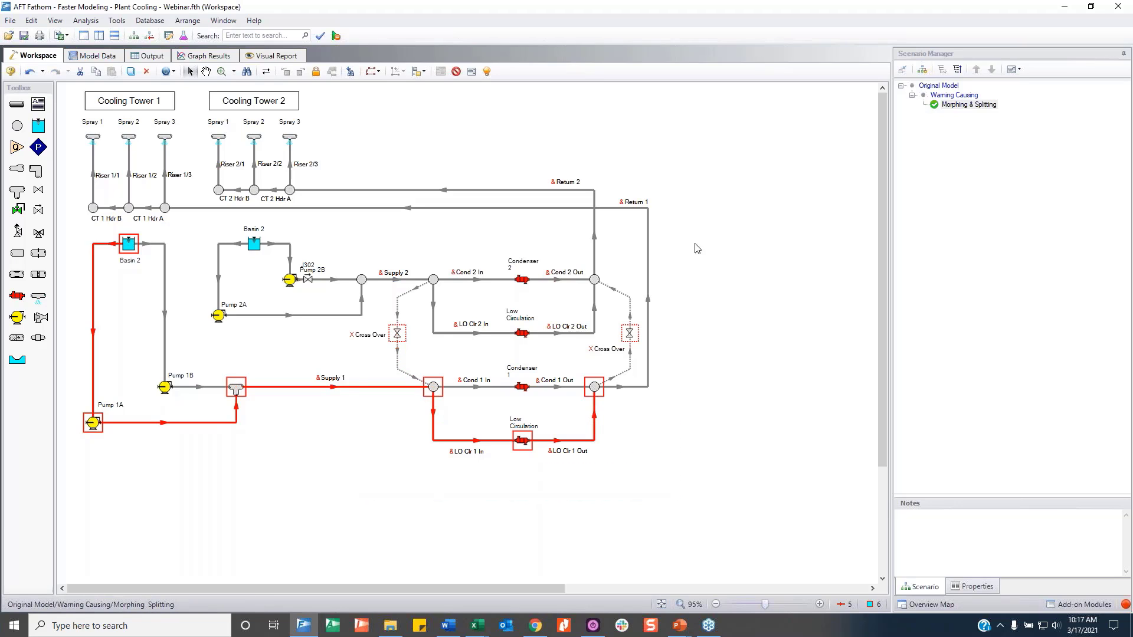
drag(695, 242, 641, 267)
drag(72, 122, 180, 224)
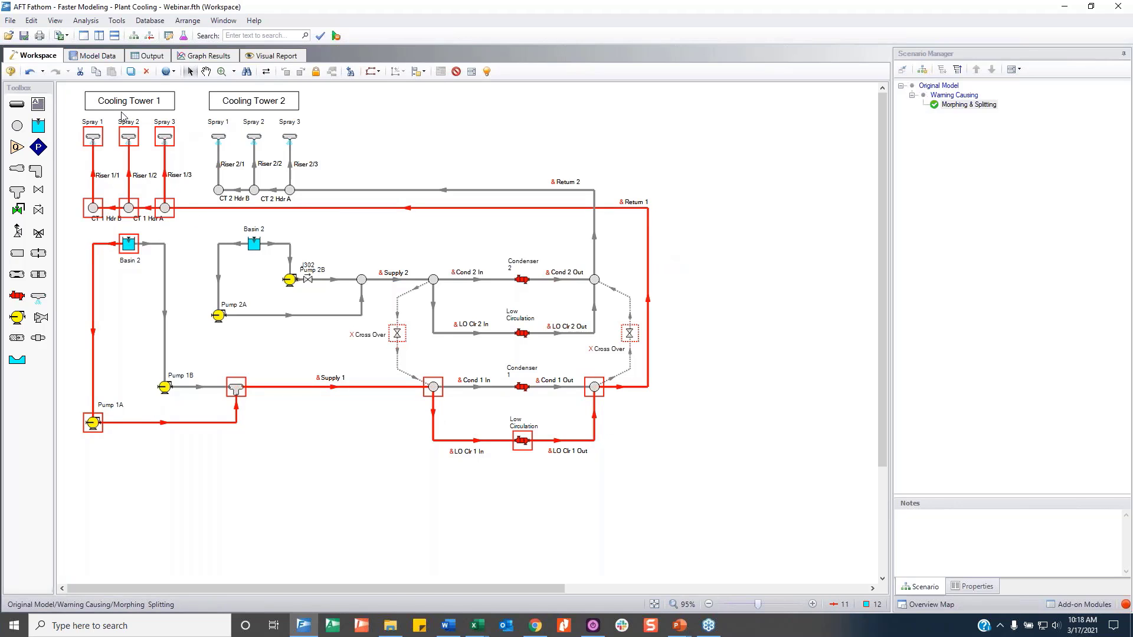
drag(111, 115, 181, 222)
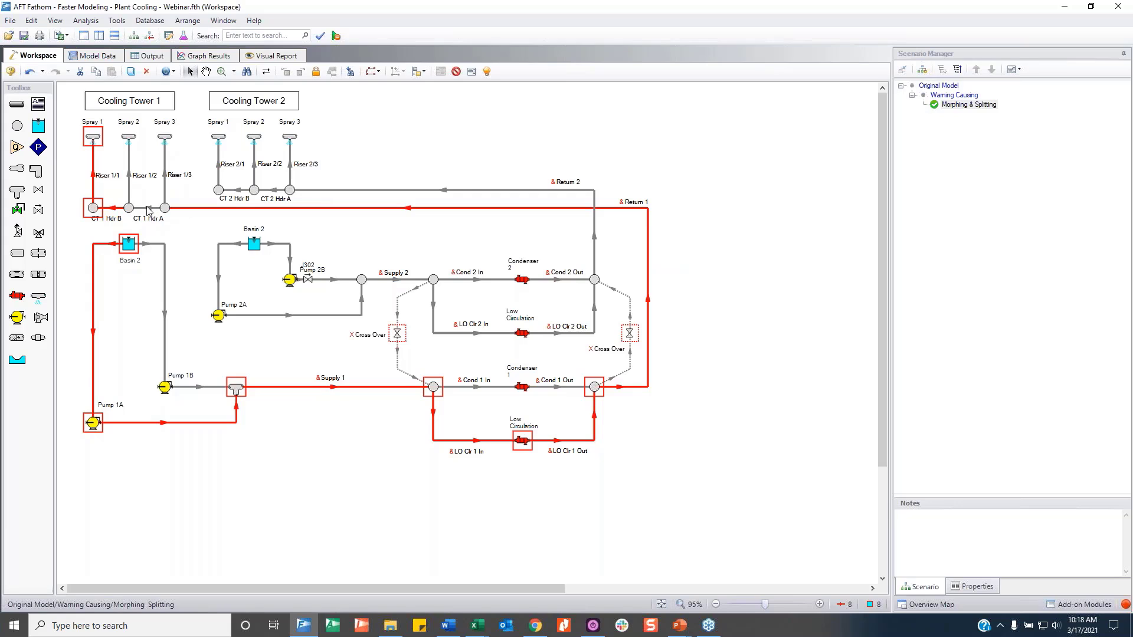
shift+click(166, 210)
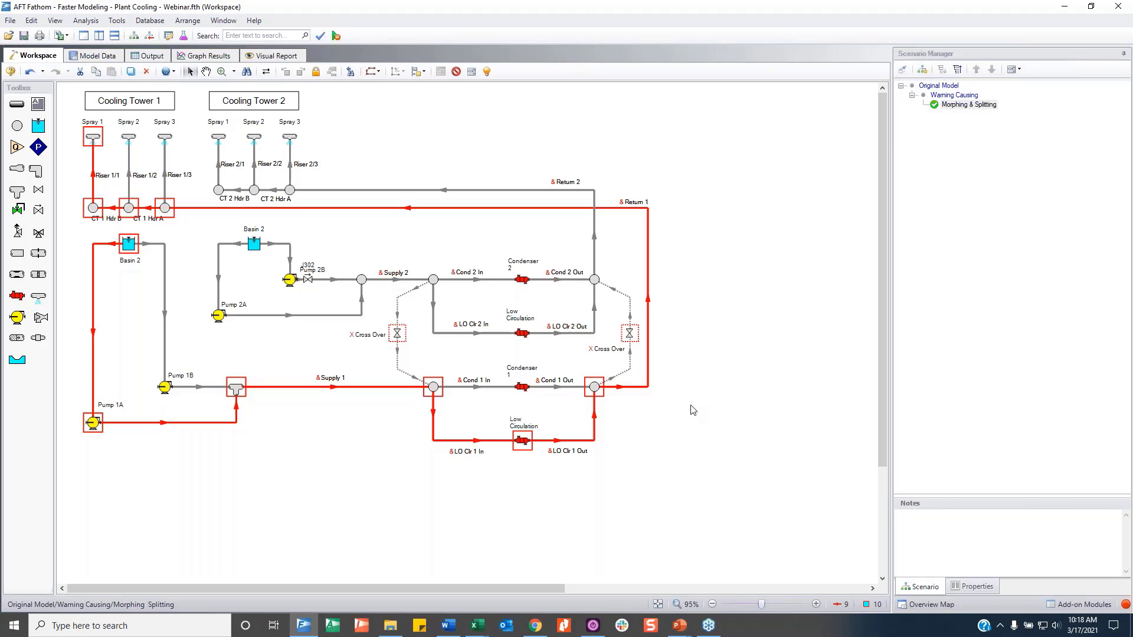
Create a group named Lower Profile from the selected pipes and junctions and accept it in the Group Manager.
click(32, 20)
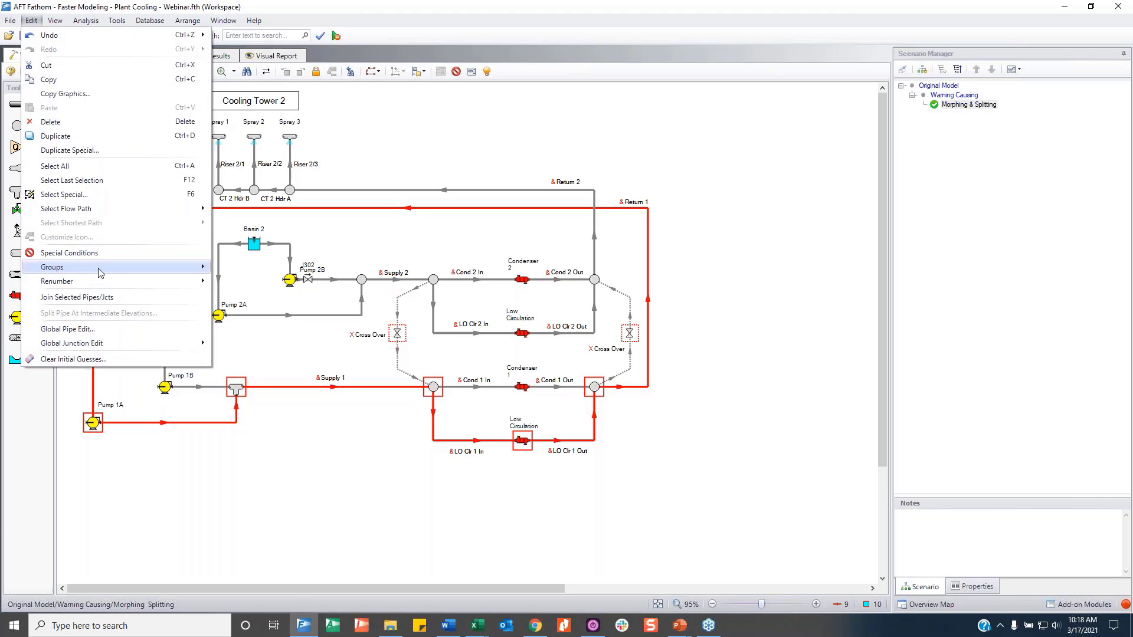
mouse_move(97, 267)
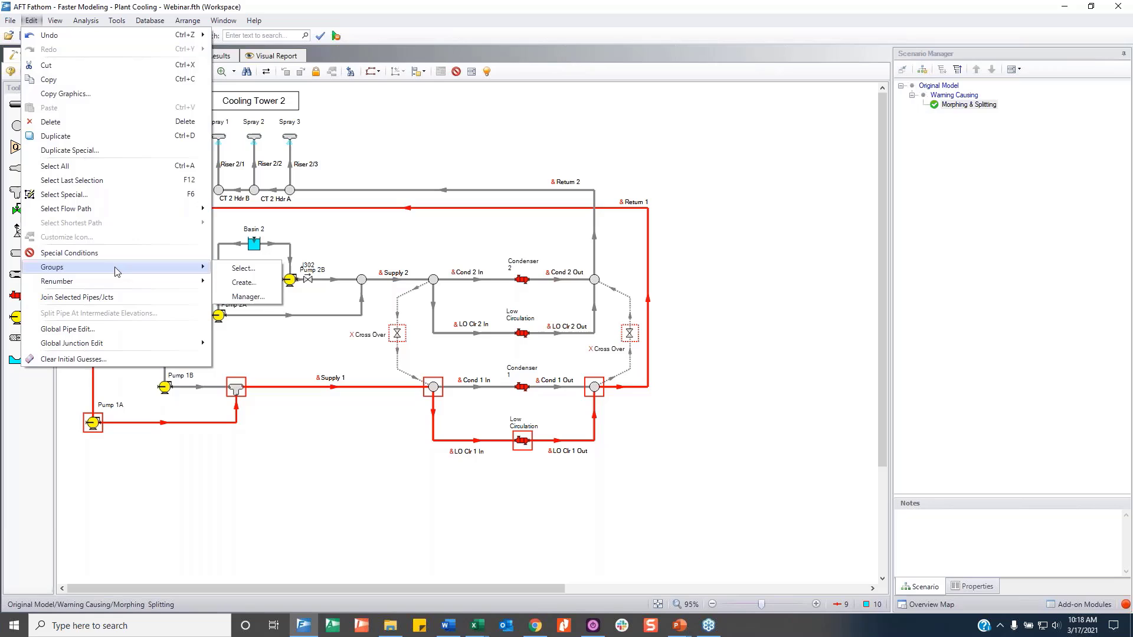
click(257, 288)
text(Lower Profile)
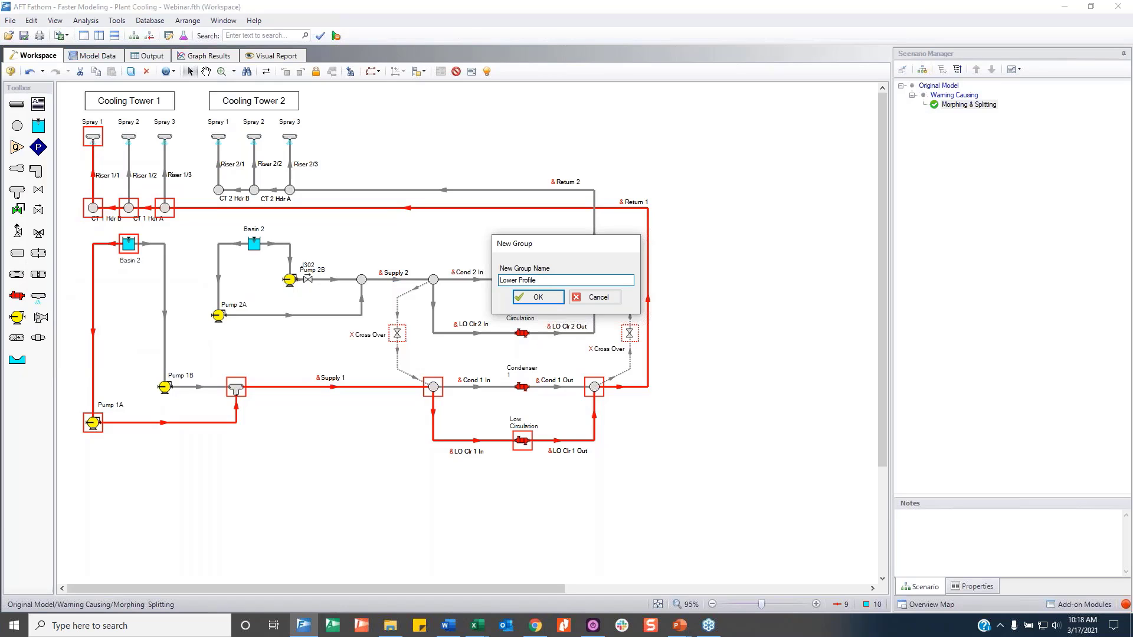
key(Return)
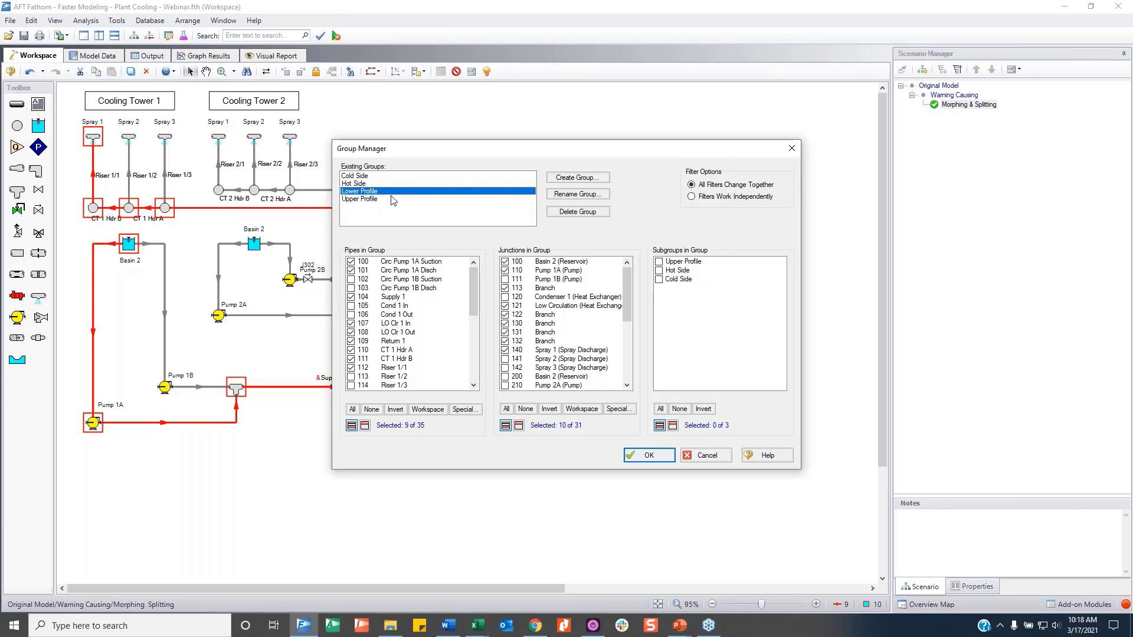
click(667, 462)
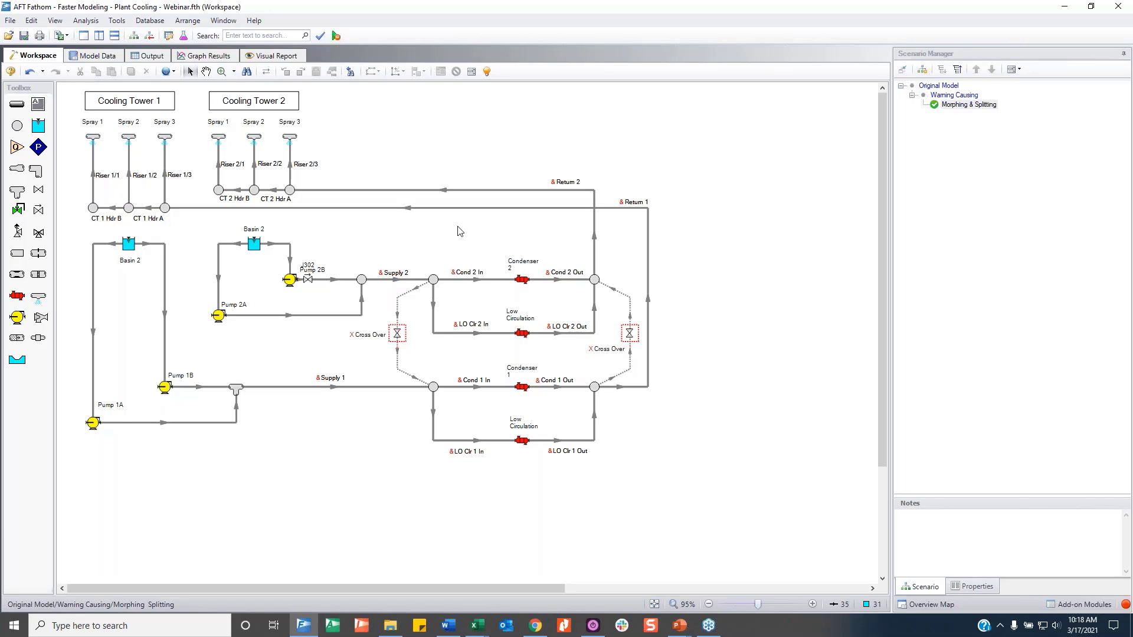
Start a Global Pipe Edit and try selecting all pipes in its list, then clear the selection.
click(174, 72)
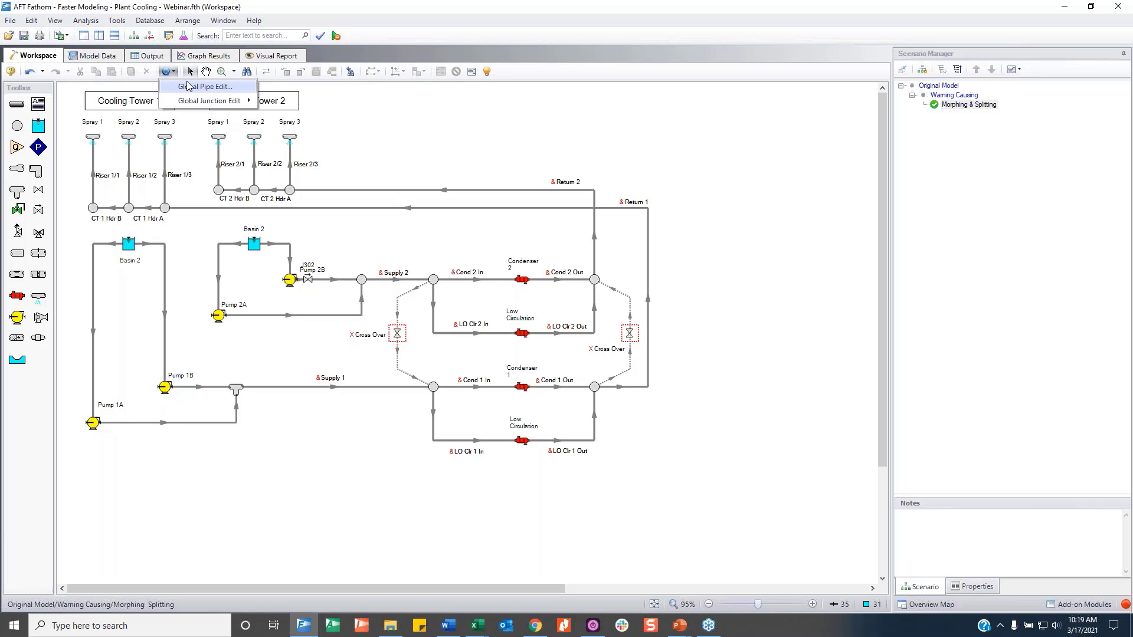
click(175, 72)
click(175, 72)
click(189, 86)
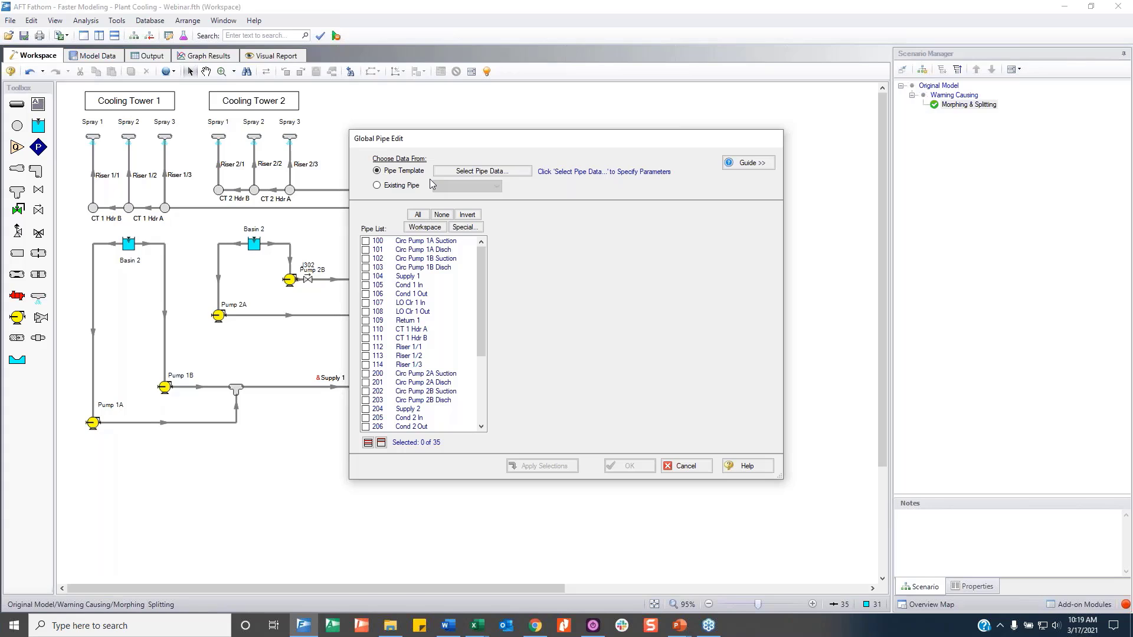
click(418, 215)
click(441, 215)
Use Select Special by group to select the pipes of the Cold Side group for the global edit.
click(476, 230)
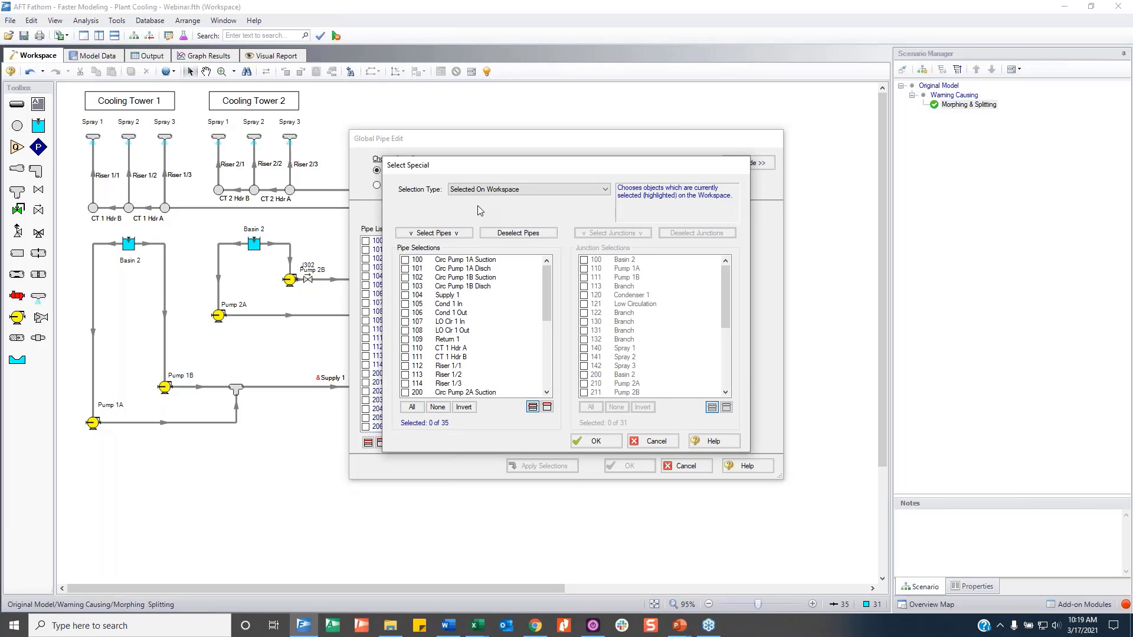
click(479, 190)
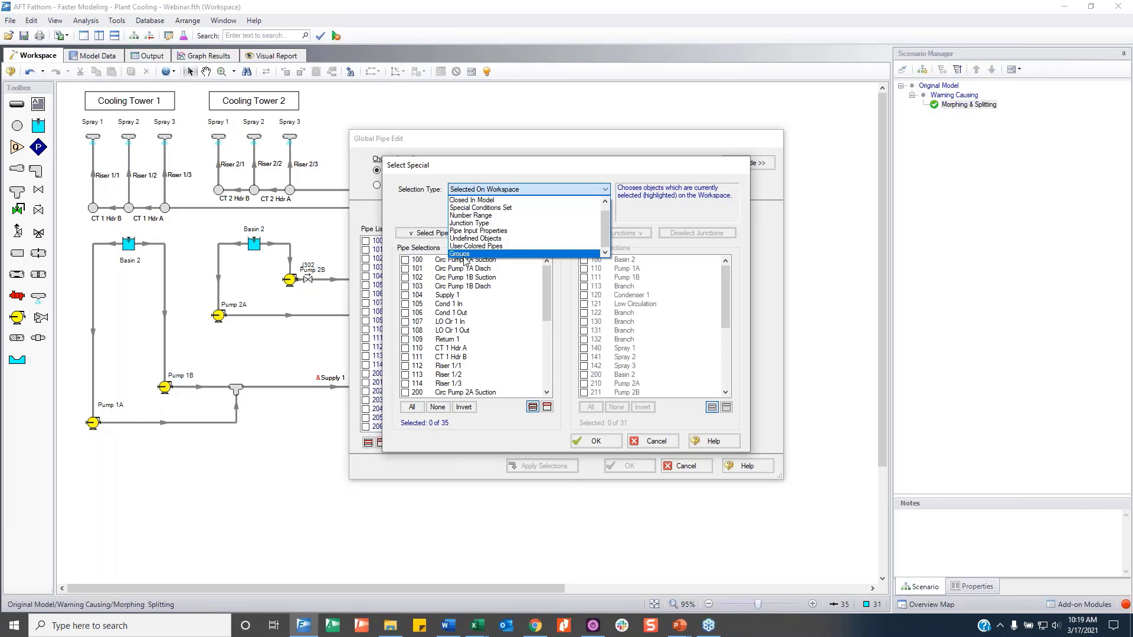
click(466, 255)
click(487, 204)
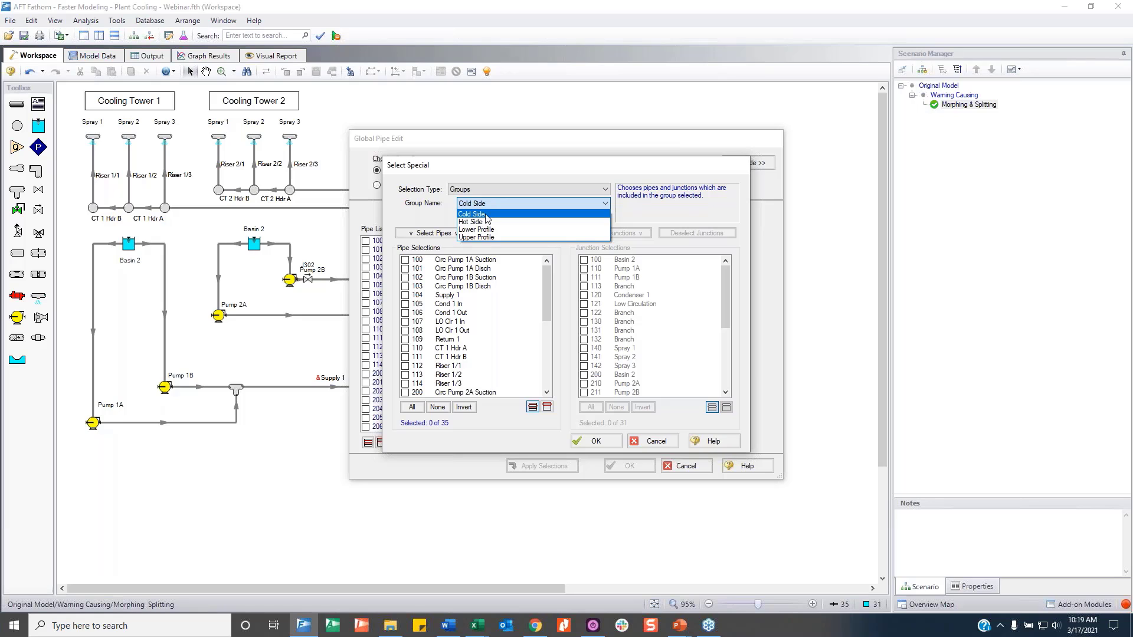
click(487, 215)
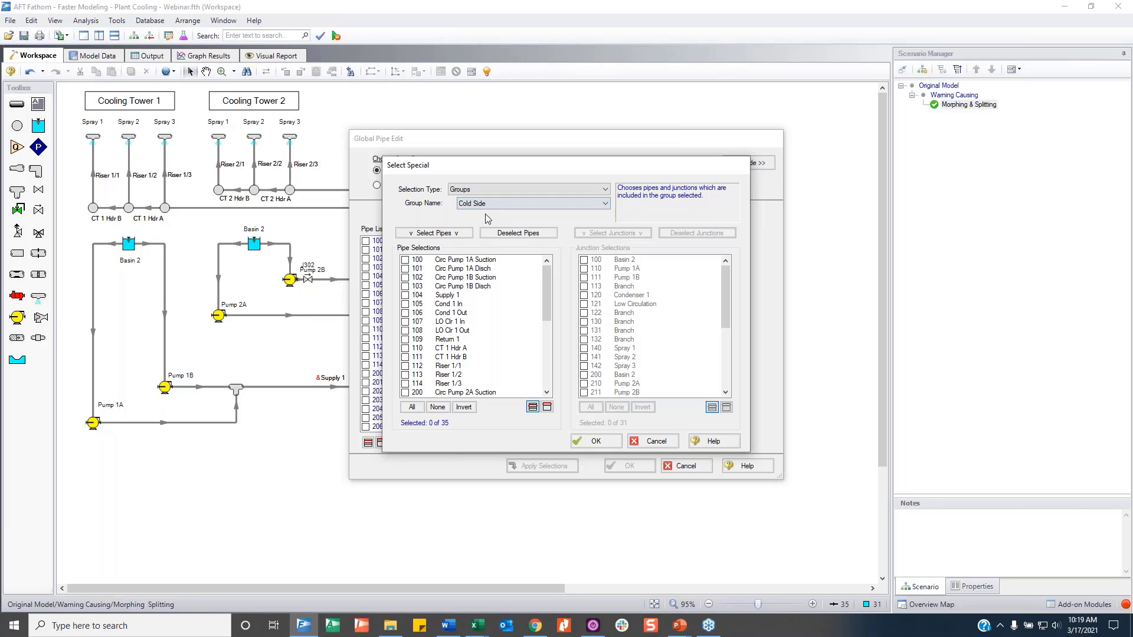
click(433, 233)
click(593, 442)
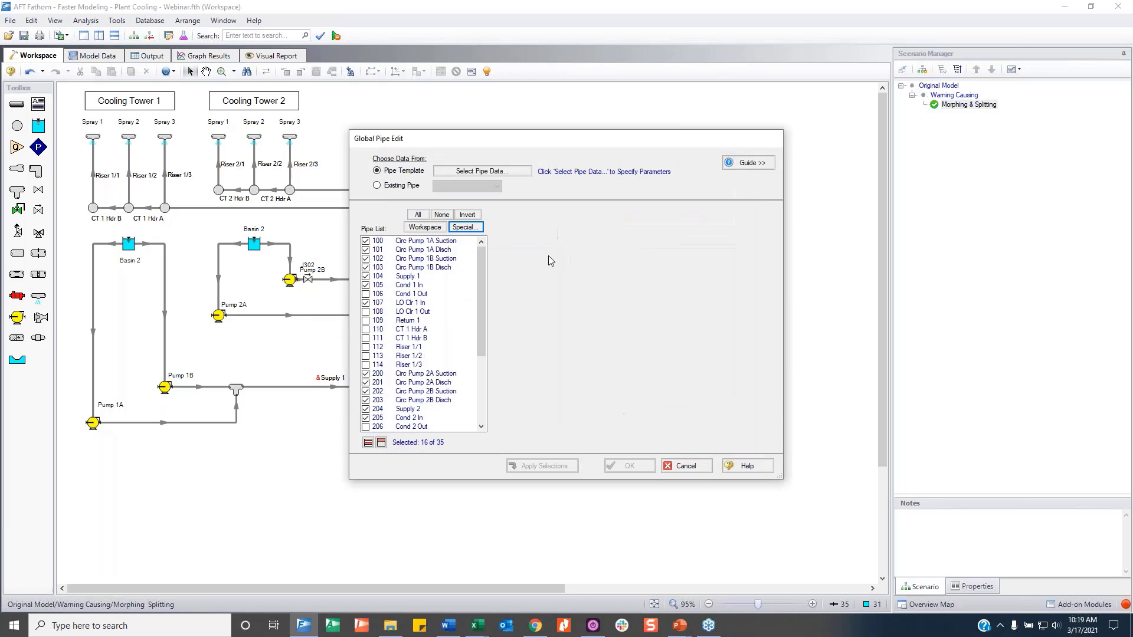
Give the Global Pipe Edit template a customized blue pipe line color with red 0, green 128 and blue 255.
click(496, 172)
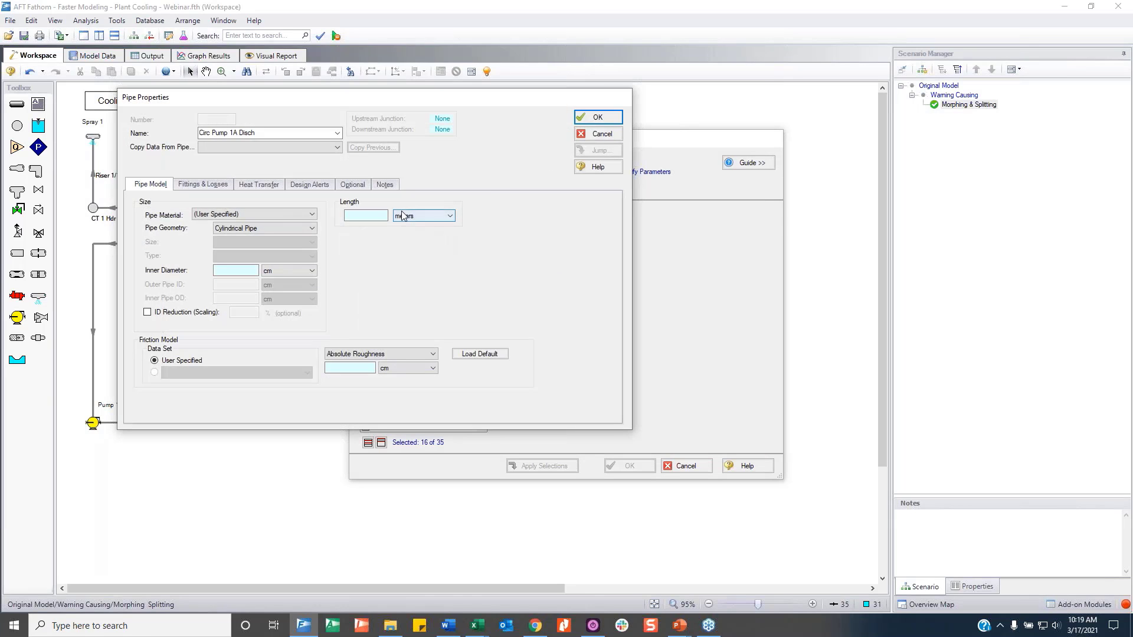
click(354, 185)
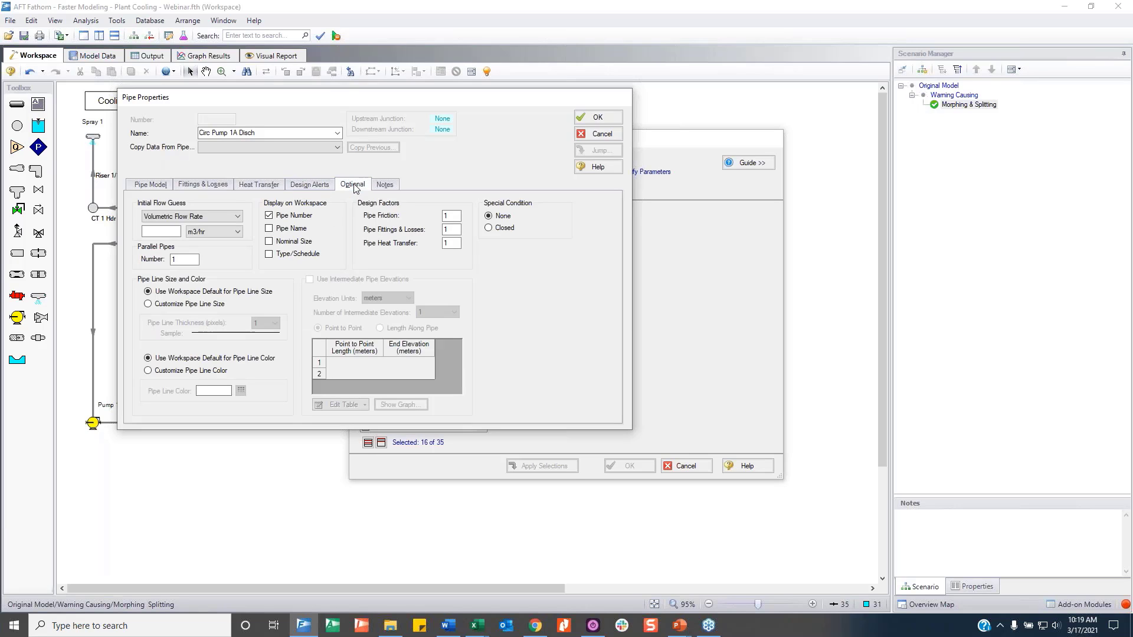
click(193, 371)
click(241, 391)
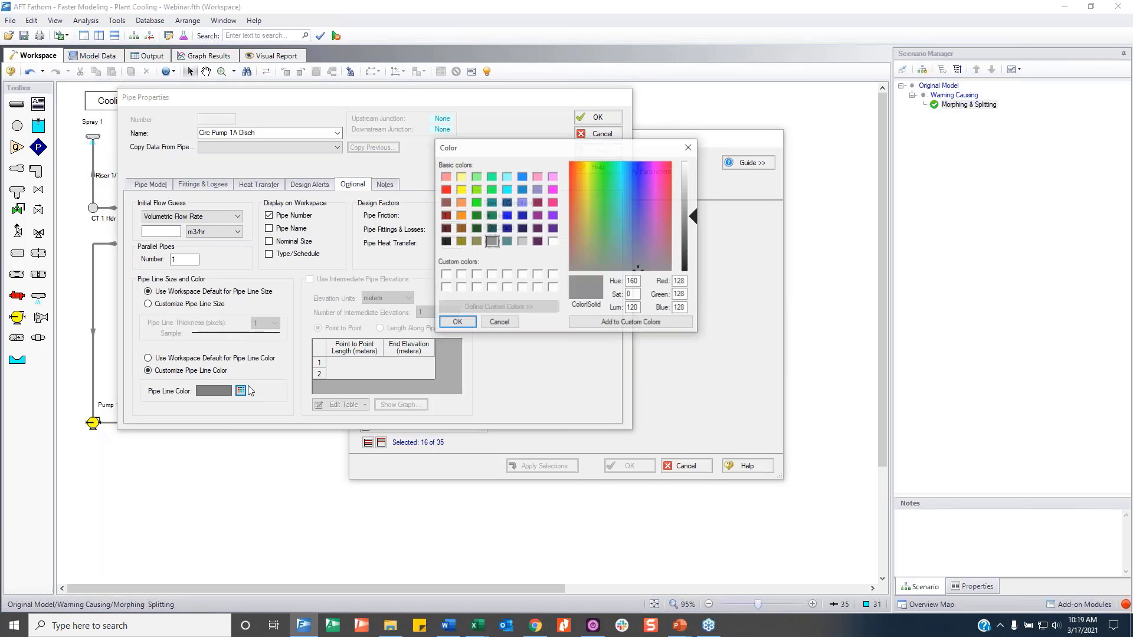
click(521, 177)
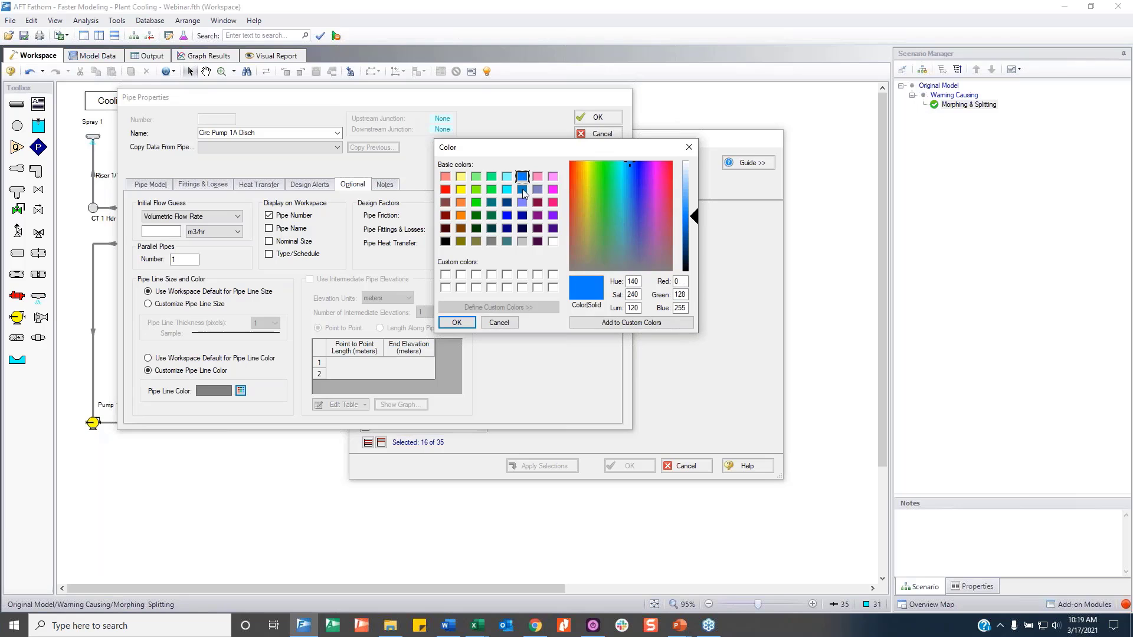
click(457, 322)
click(597, 119)
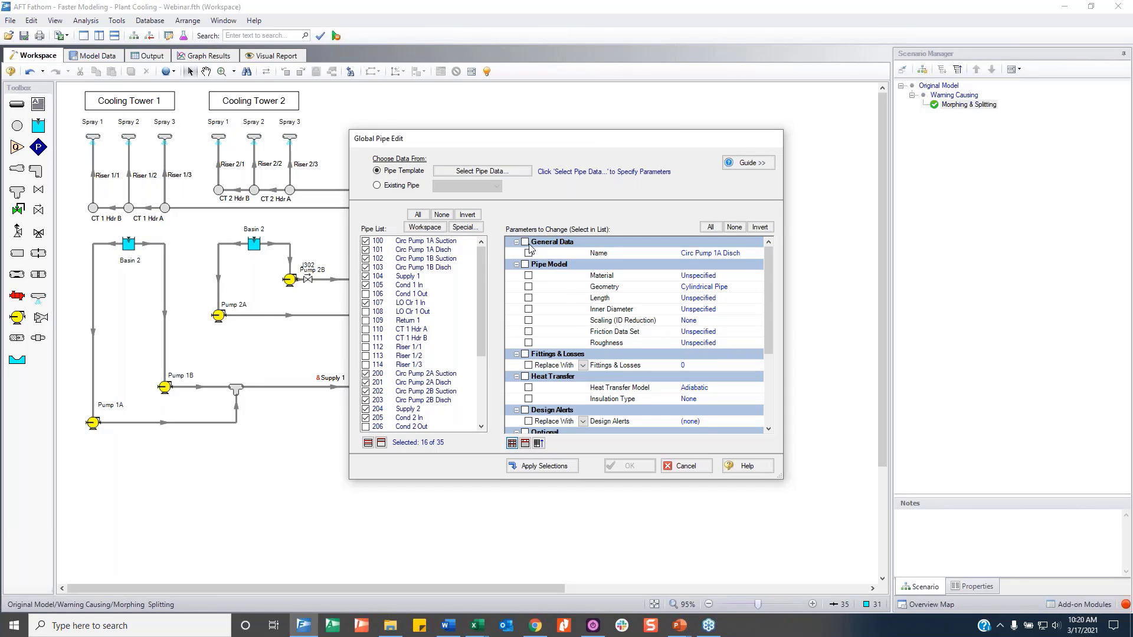
Apply only the Pipe Color parameter to the Cold Side pipes and accept the global edit.
scroll(558, 258, down, 5)
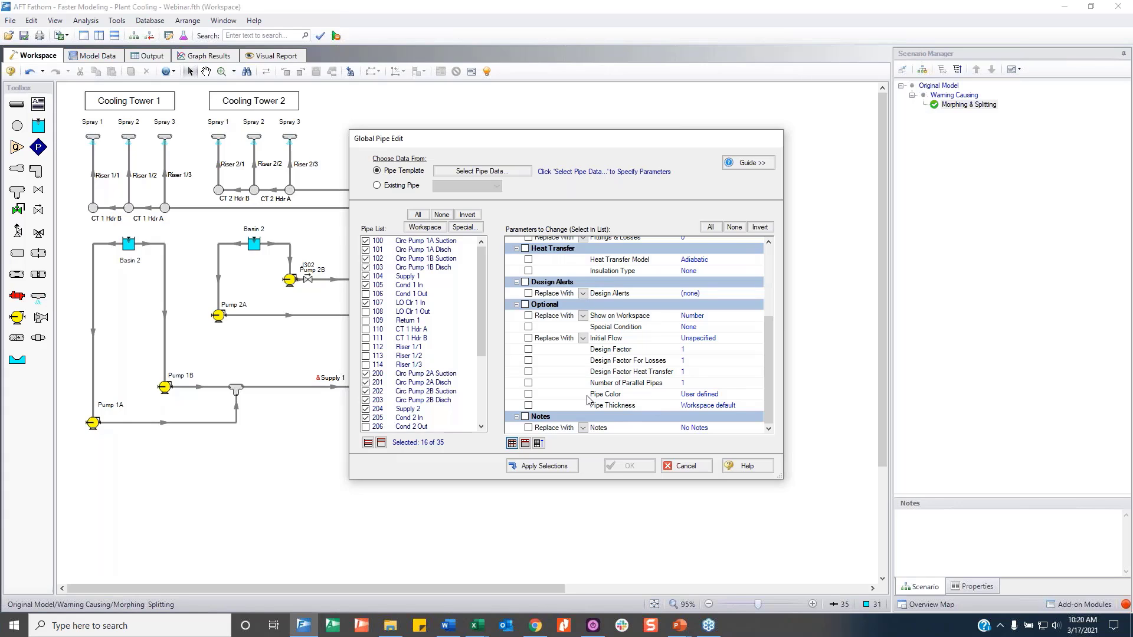
click(529, 394)
click(539, 468)
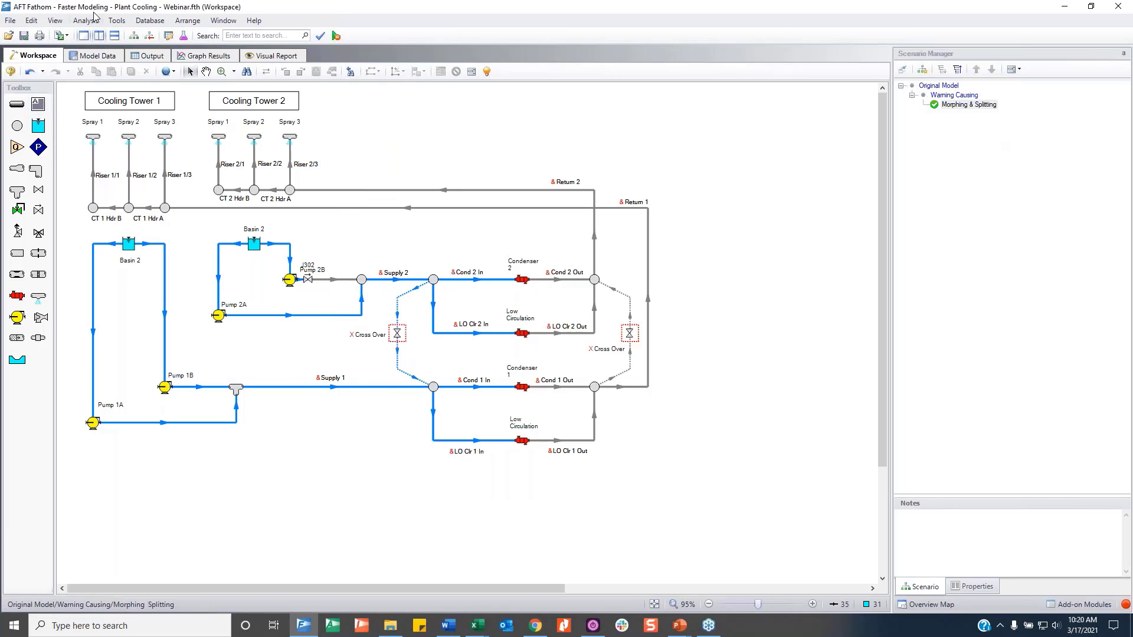
Start another Global Pipe Edit and use Select Special by group to select the Hot Side pipes.
click(170, 71)
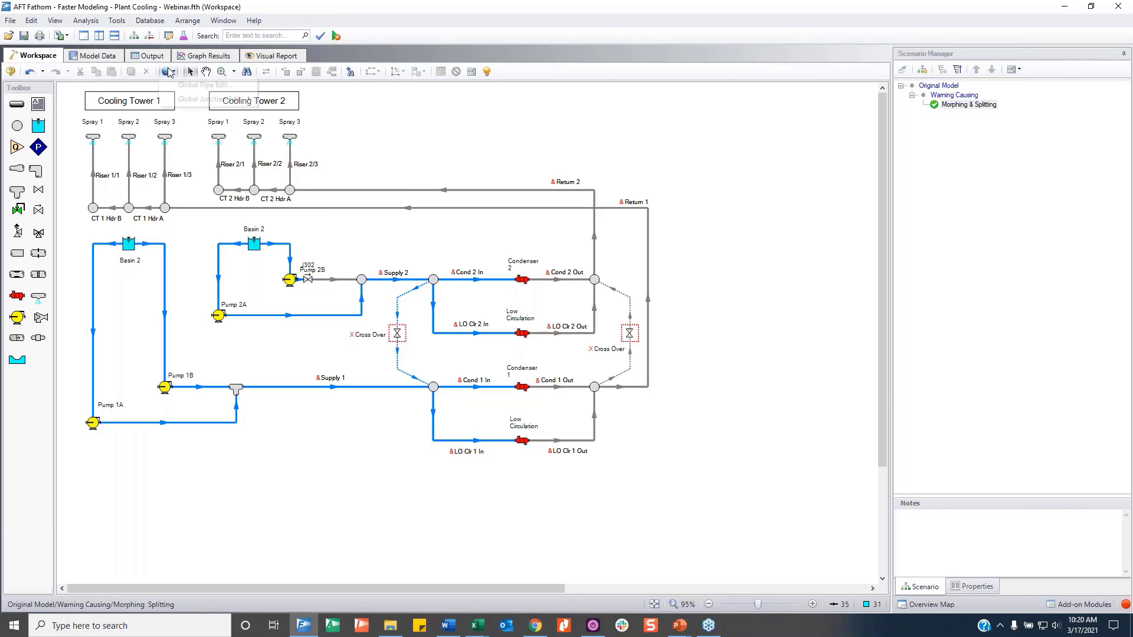
click(186, 86)
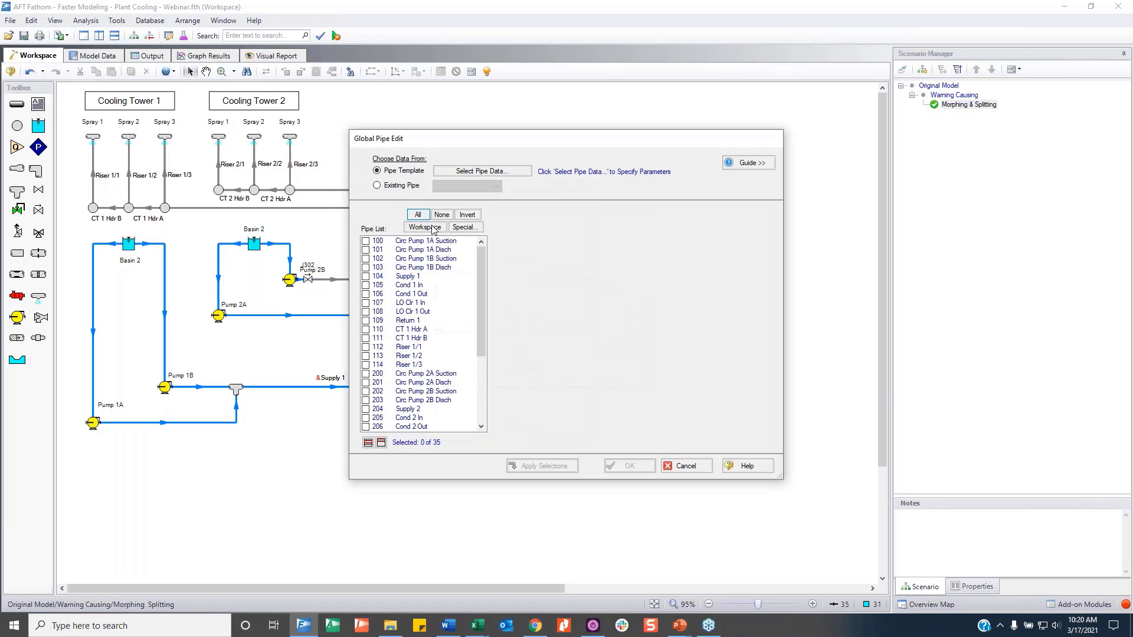
click(465, 227)
click(499, 189)
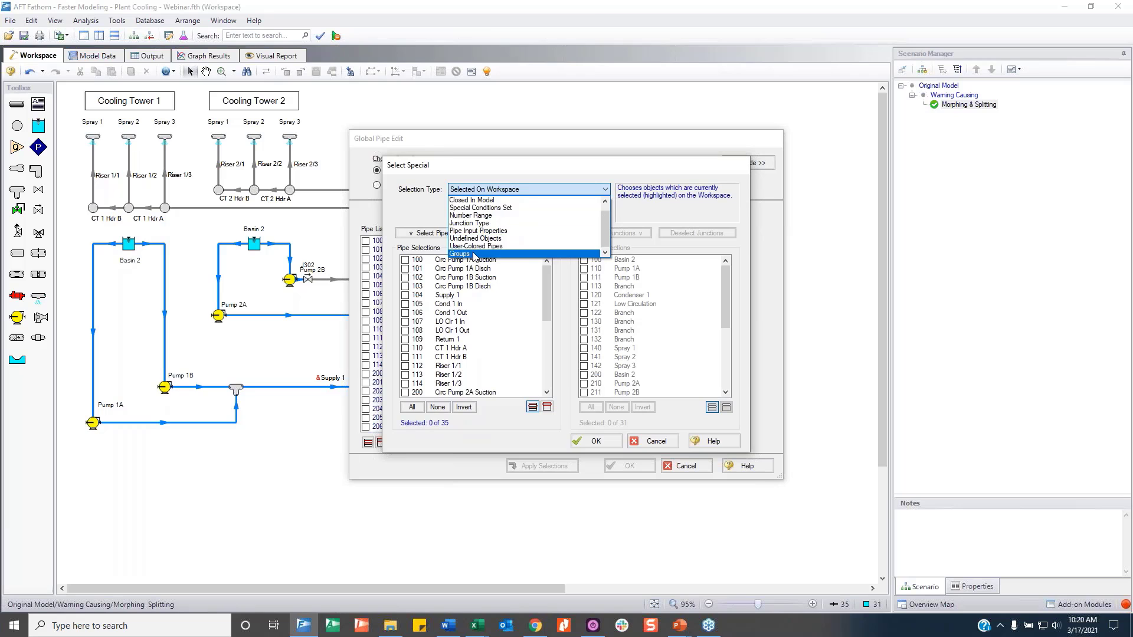
click(472, 254)
click(532, 203)
click(489, 220)
click(462, 232)
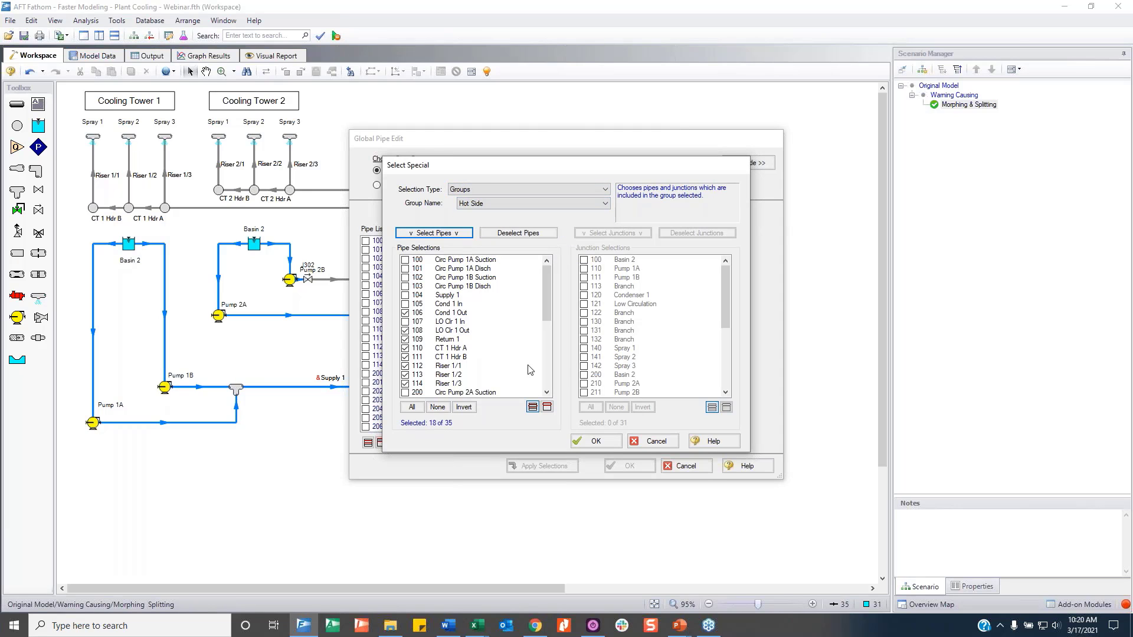
click(594, 441)
Give the pipe template for the Hot Side pipes a customized orange line color with red 255, green 128 and blue 64.
click(482, 171)
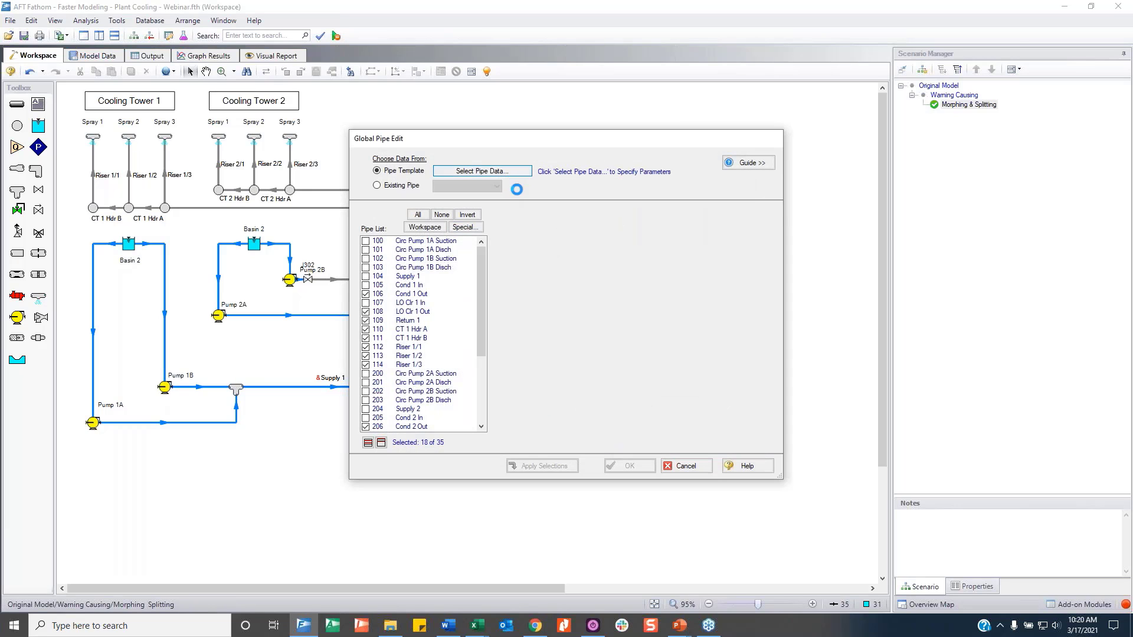
click(353, 184)
click(181, 369)
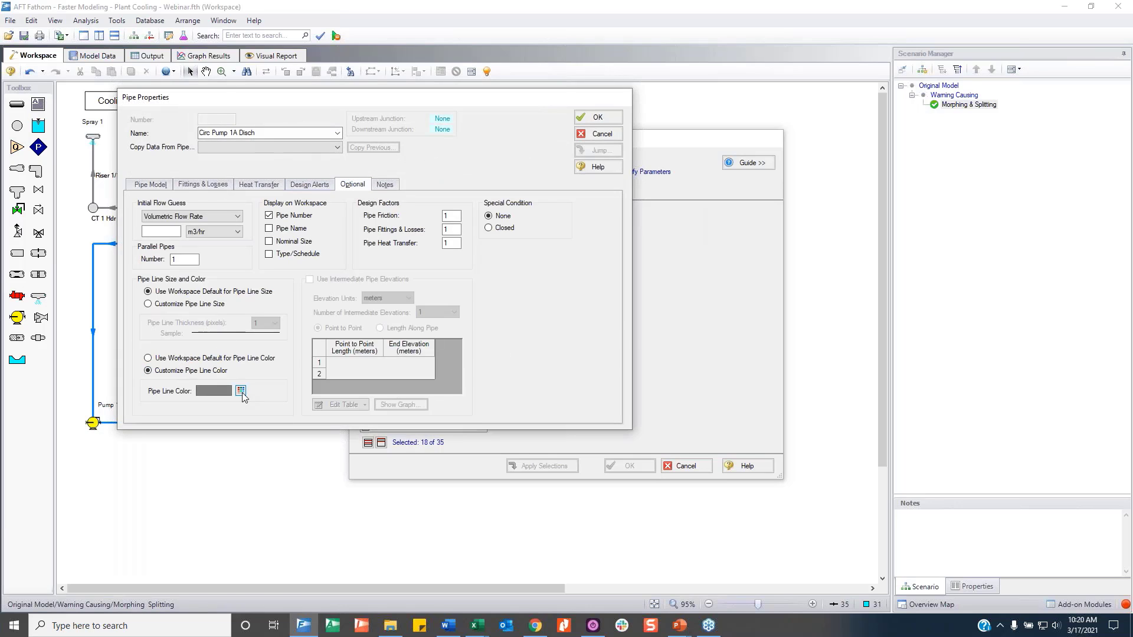
click(240, 390)
click(461, 202)
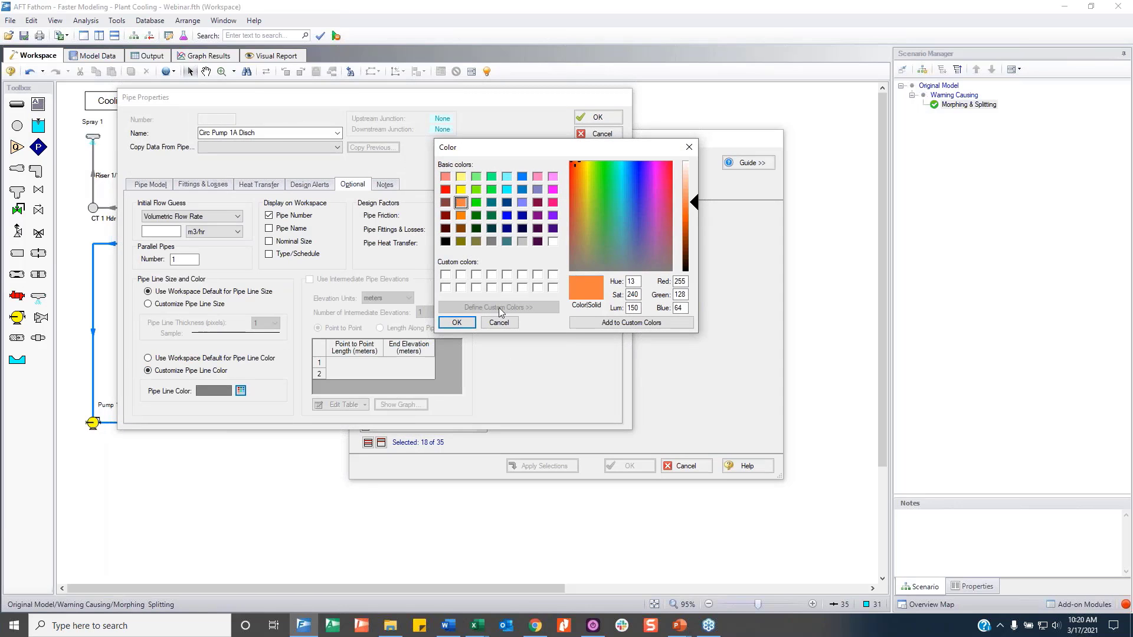
click(457, 323)
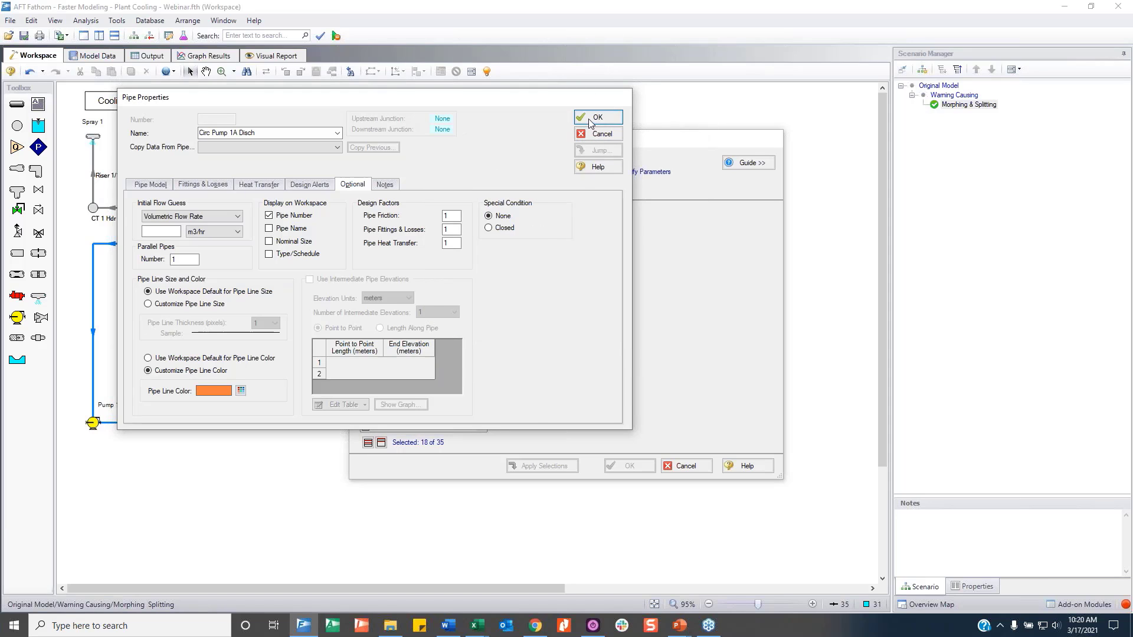
click(598, 117)
Apply only the Pipe Color parameter to the Hot Side pipes and accept the global edit.
click(528, 394)
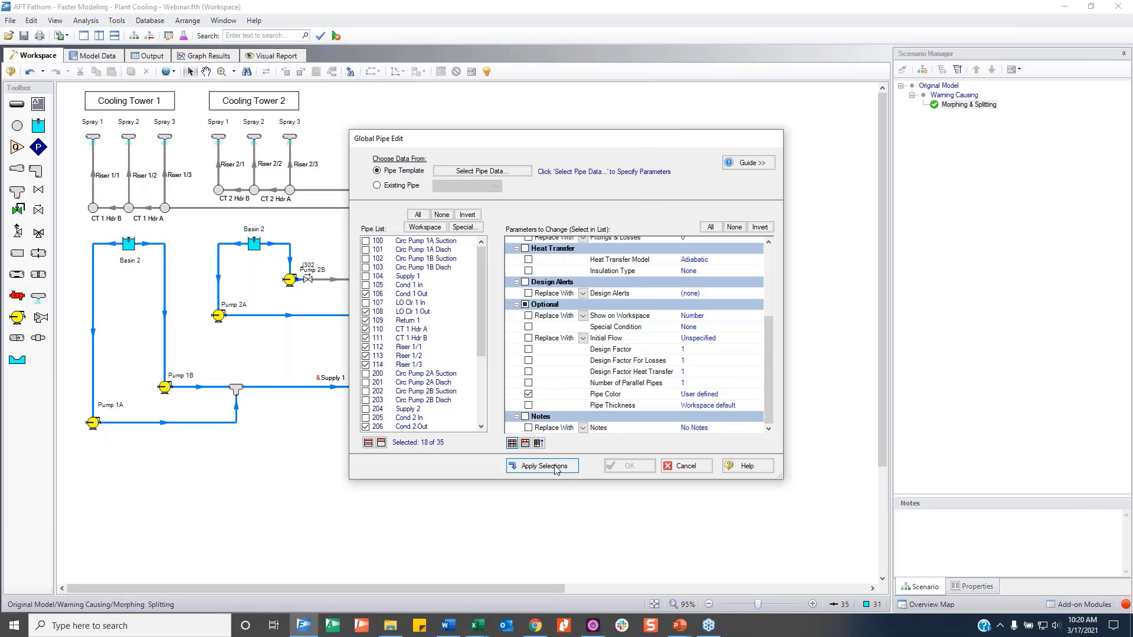
click(554, 469)
click(629, 468)
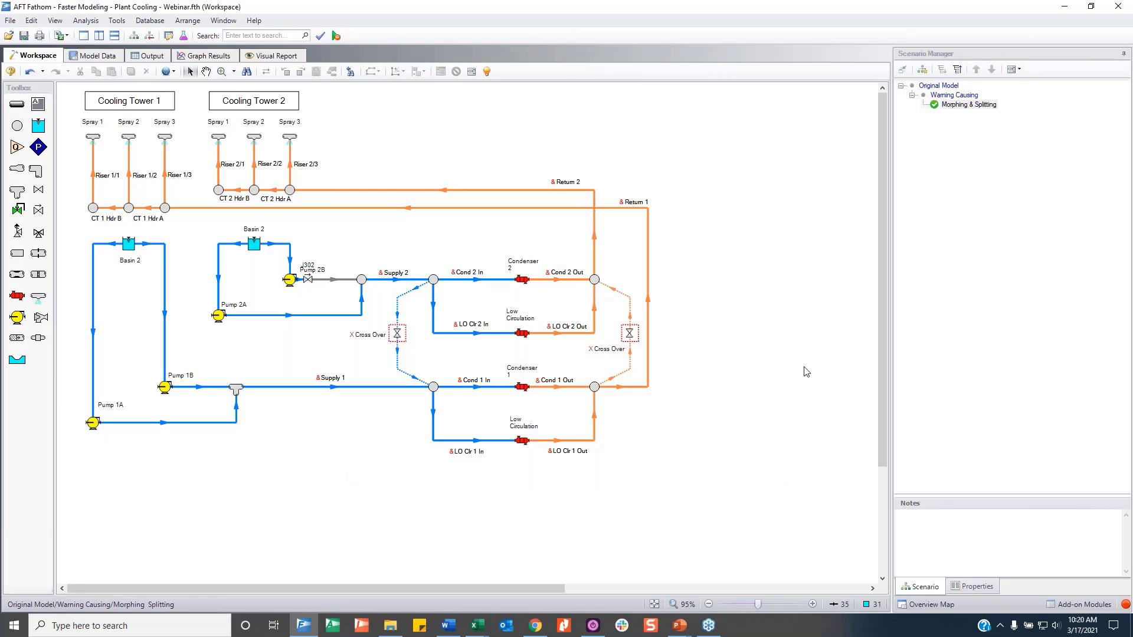
click(577, 208)
click(642, 150)
Create a child scenario named Increased Friction under the Original Model scenario.
click(938, 86)
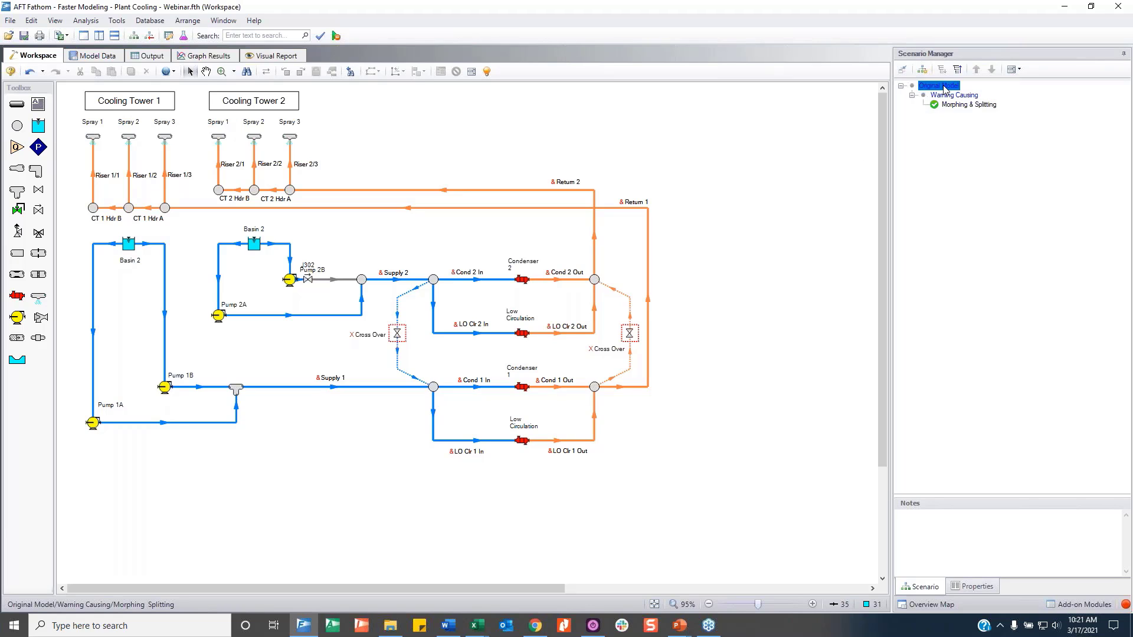
right_click(943, 87)
click(985, 110)
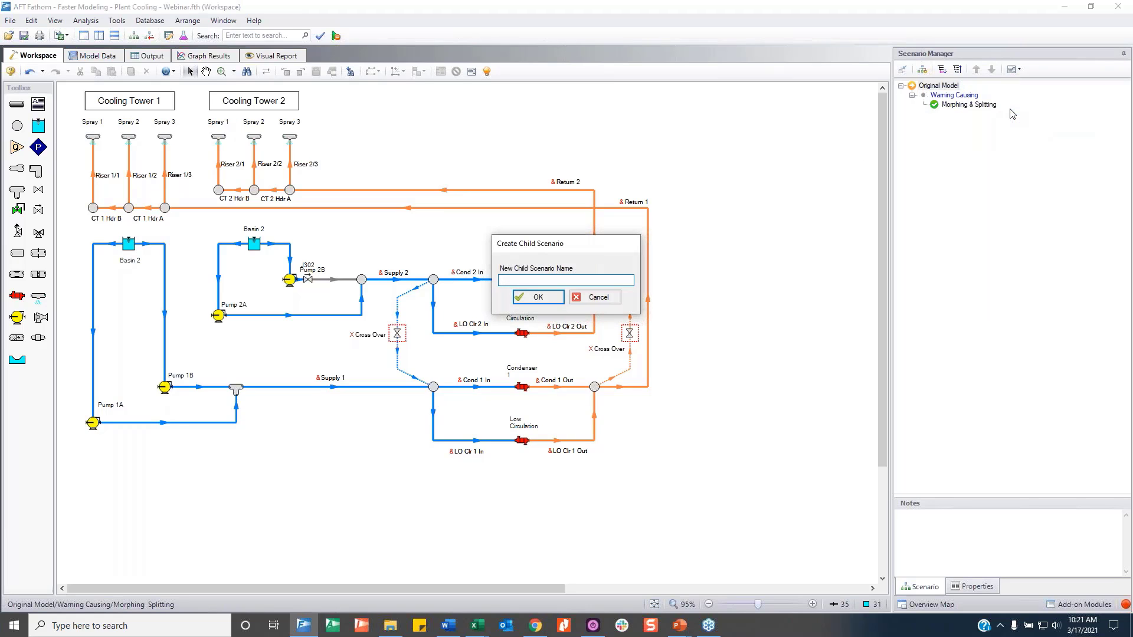
text(Increased Friction)
key(Return)
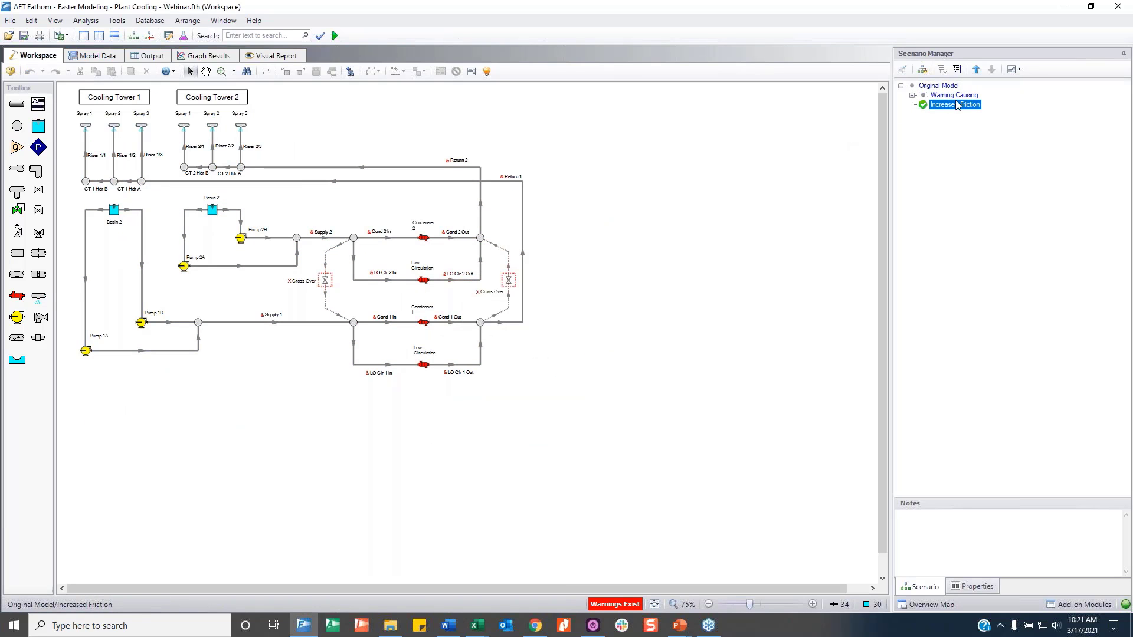
Select everything on the workspace, start a Global Pipe Edit and check that its pipe list includes all pipes.
click(487, 146)
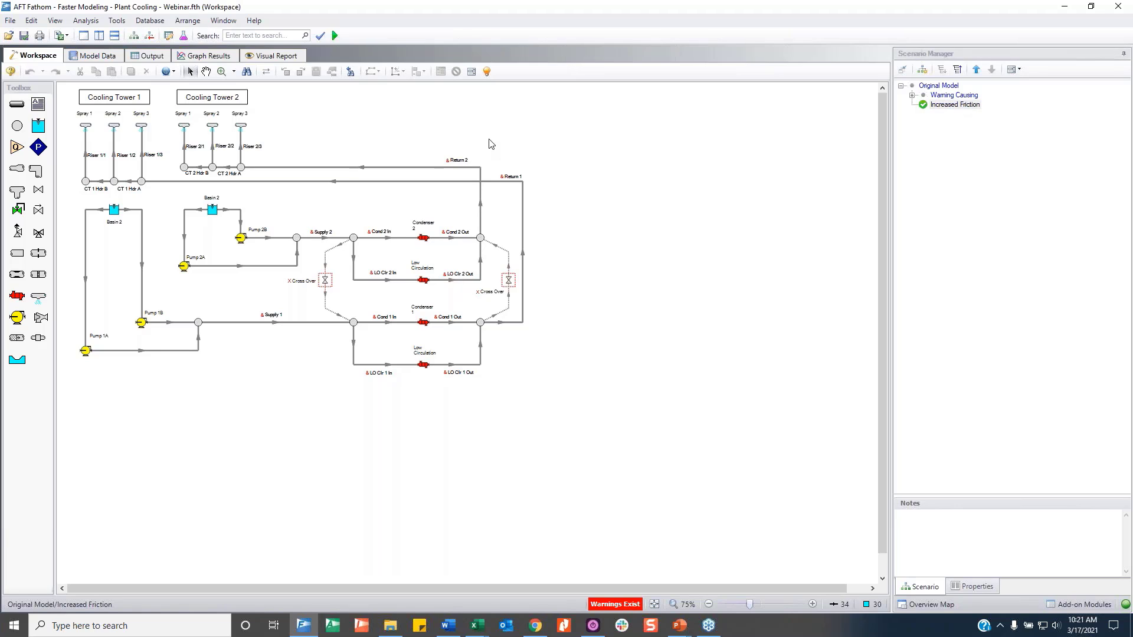
key(ctrl+a)
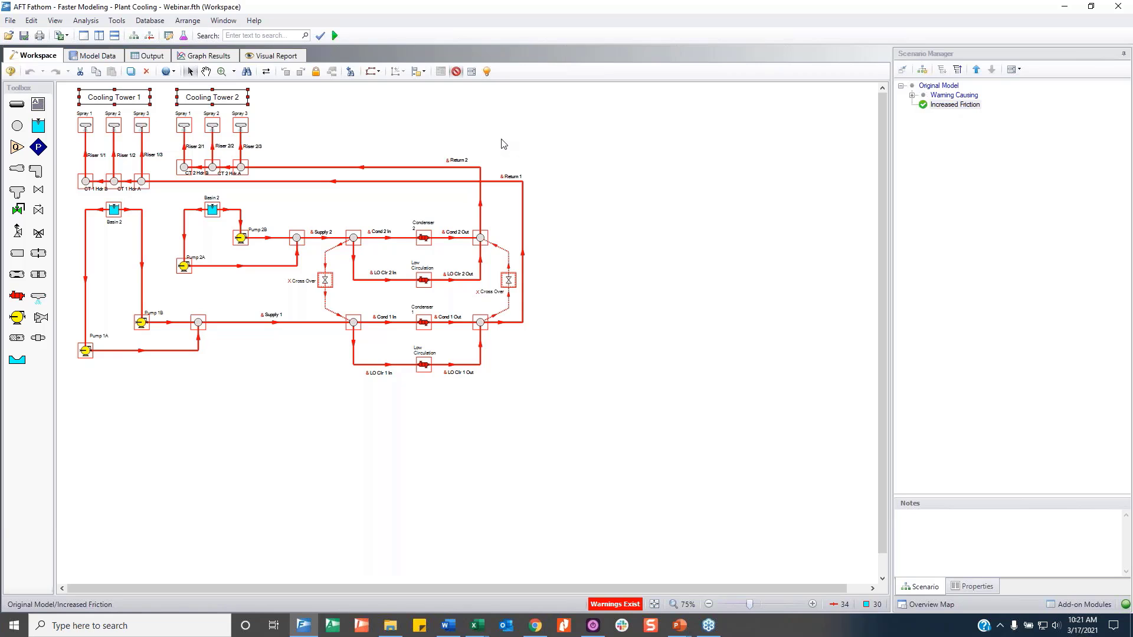
click(170, 71)
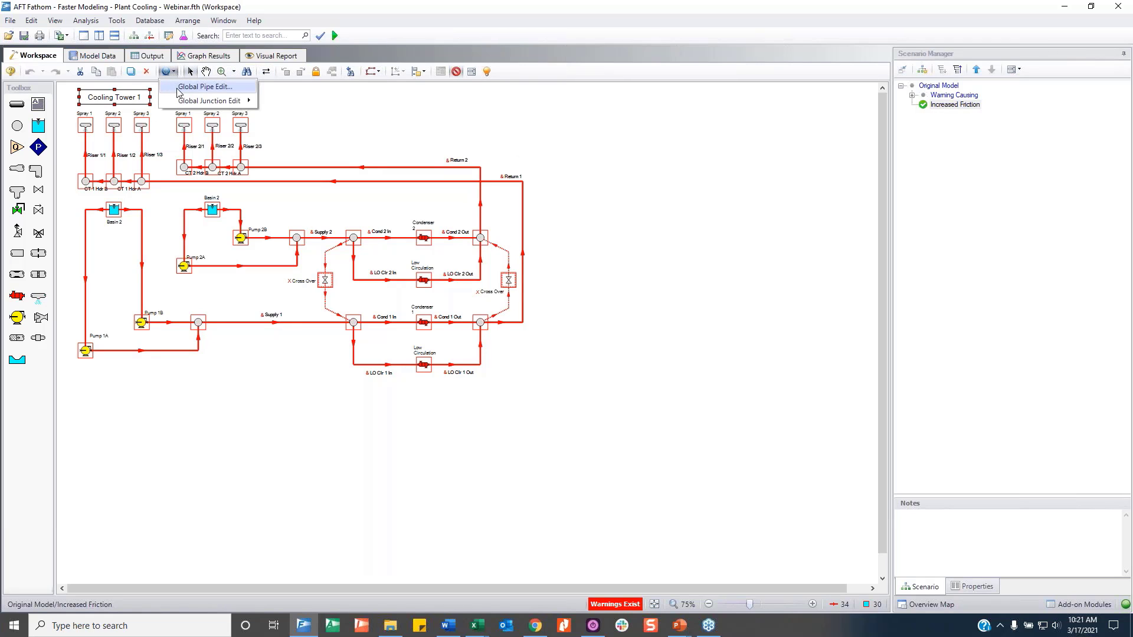
click(180, 89)
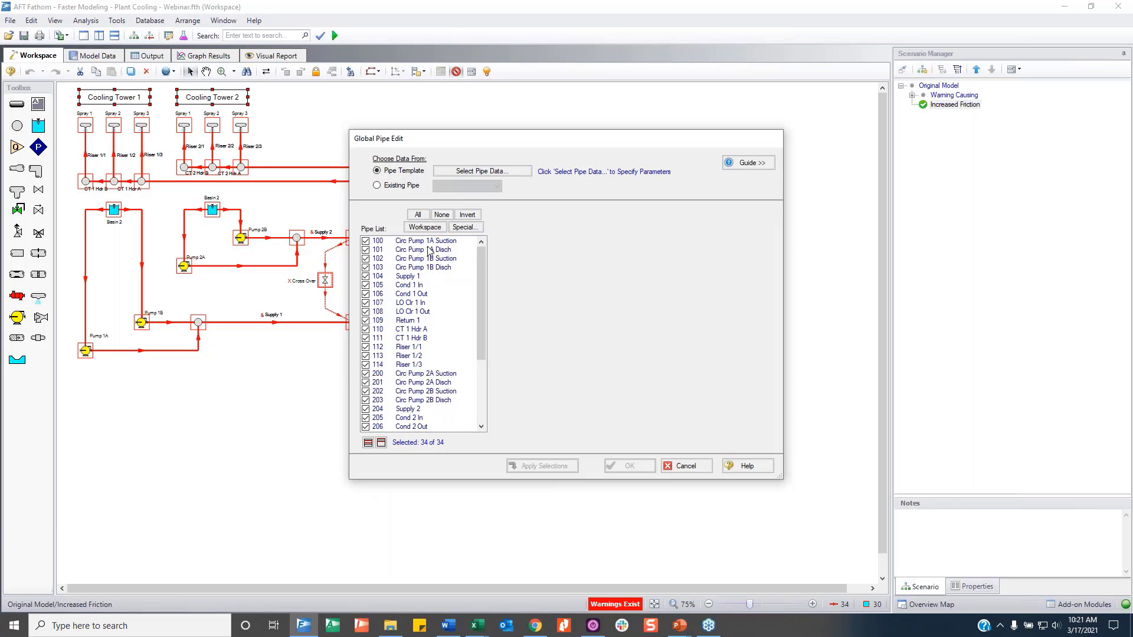
scroll(413, 272, down, 4)
scroll(426, 364, up, 4)
Set the Pipe Friction design factor to 1.5 in the pipe template data.
click(480, 171)
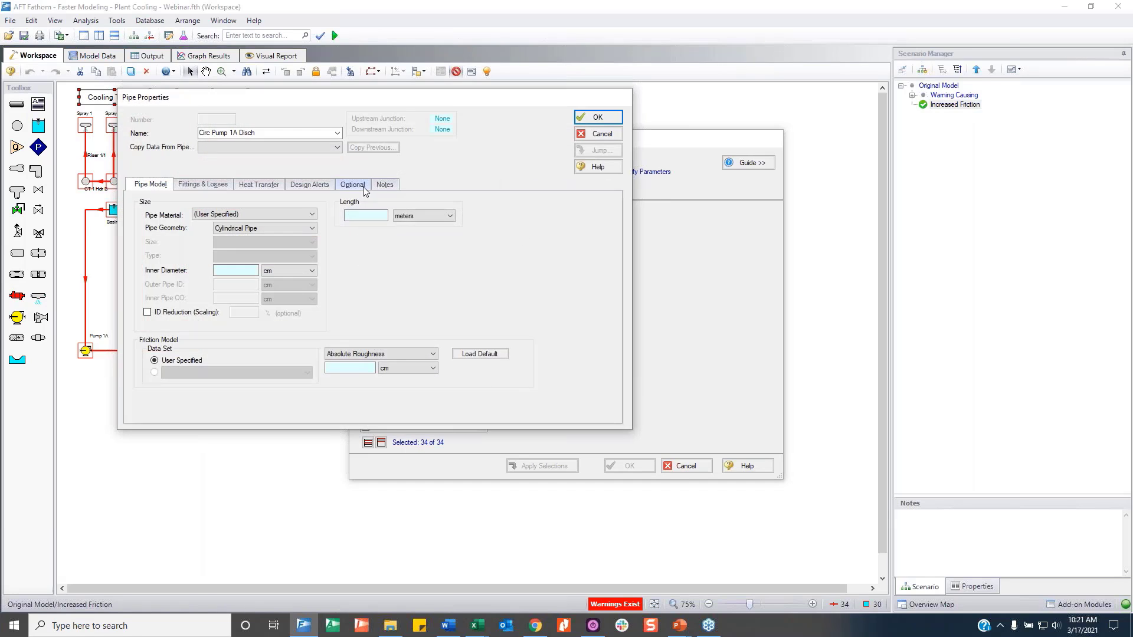
click(457, 216)
text(.)
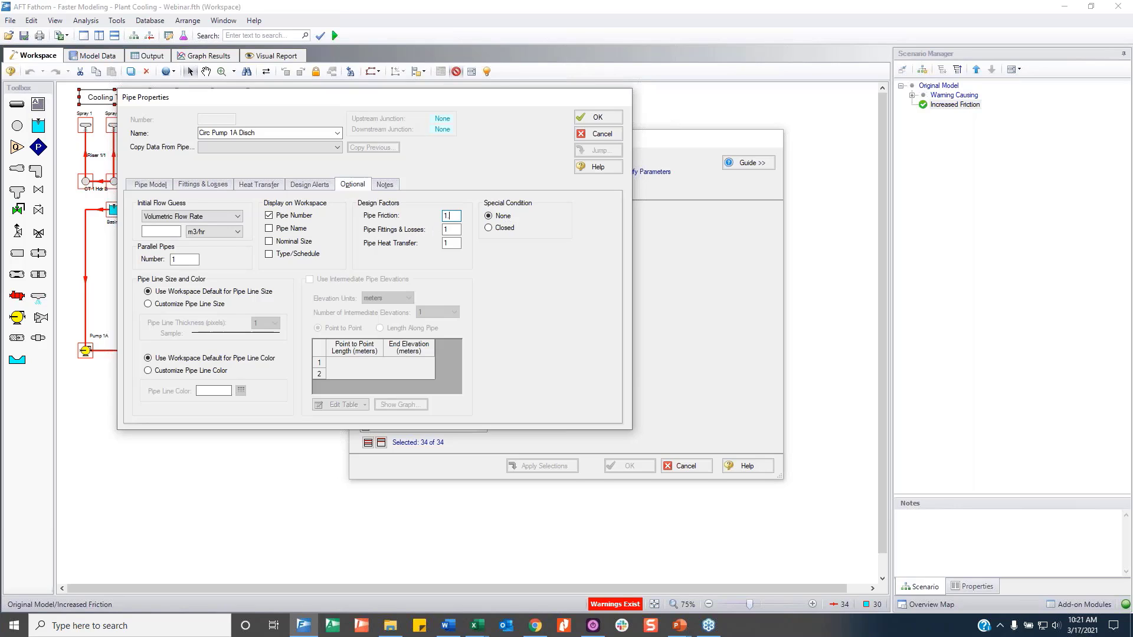
text(56)
key(BackSpace)
click(597, 117)
Apply only the Design Factor parameter to all pipes, agree to clear the existing results and accept the global edit.
scroll(646, 366, down, 5)
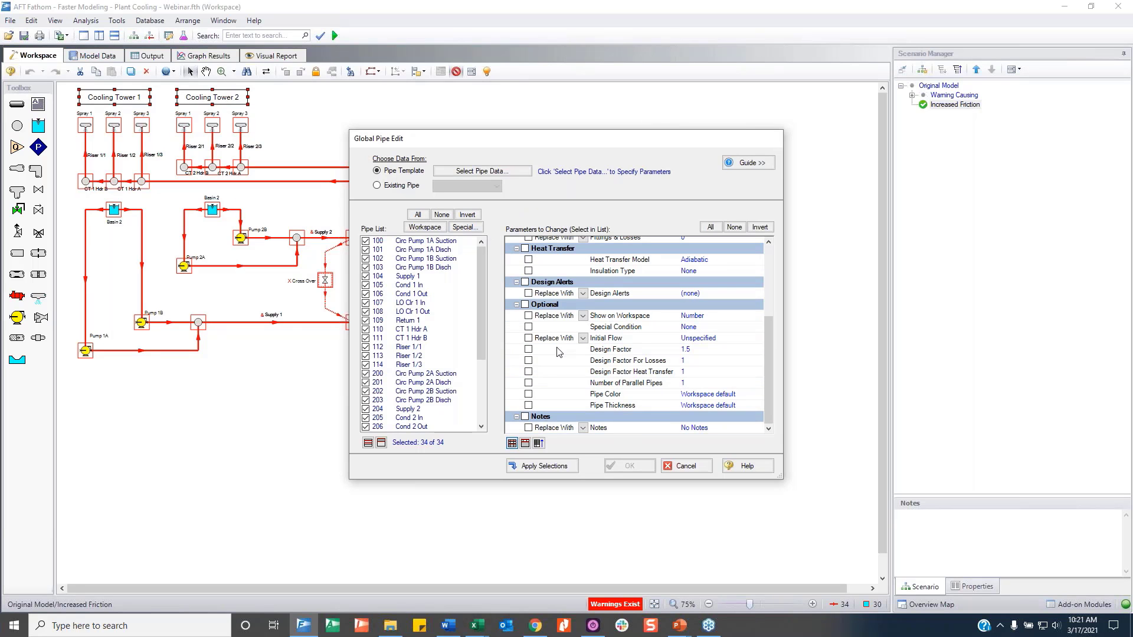
click(529, 349)
click(543, 466)
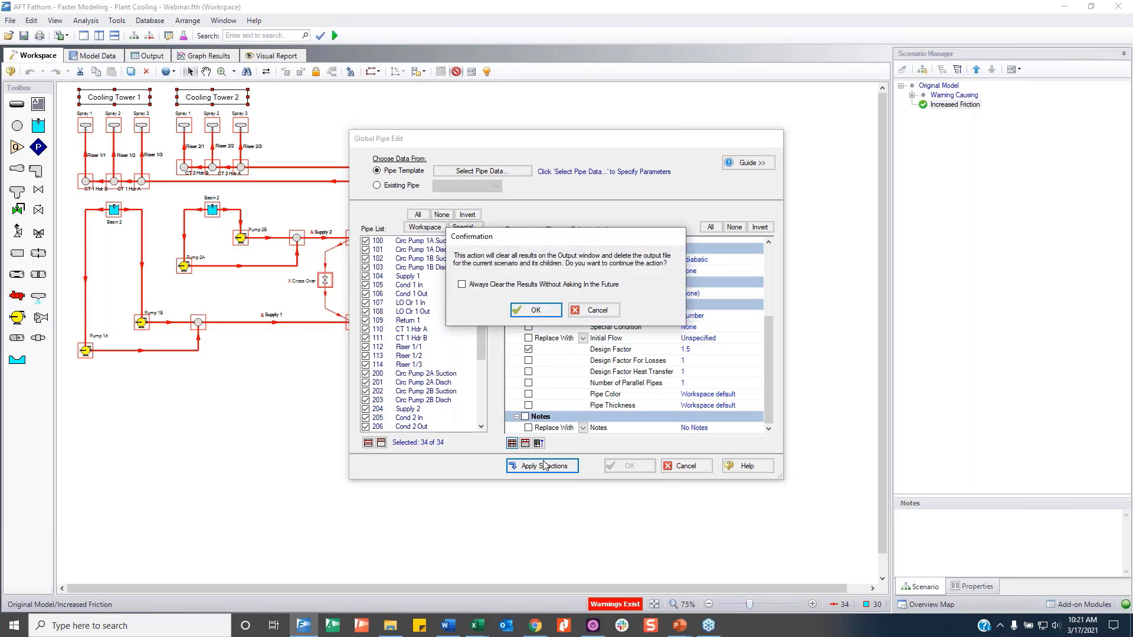
click(621, 311)
click(629, 466)
key(Return)
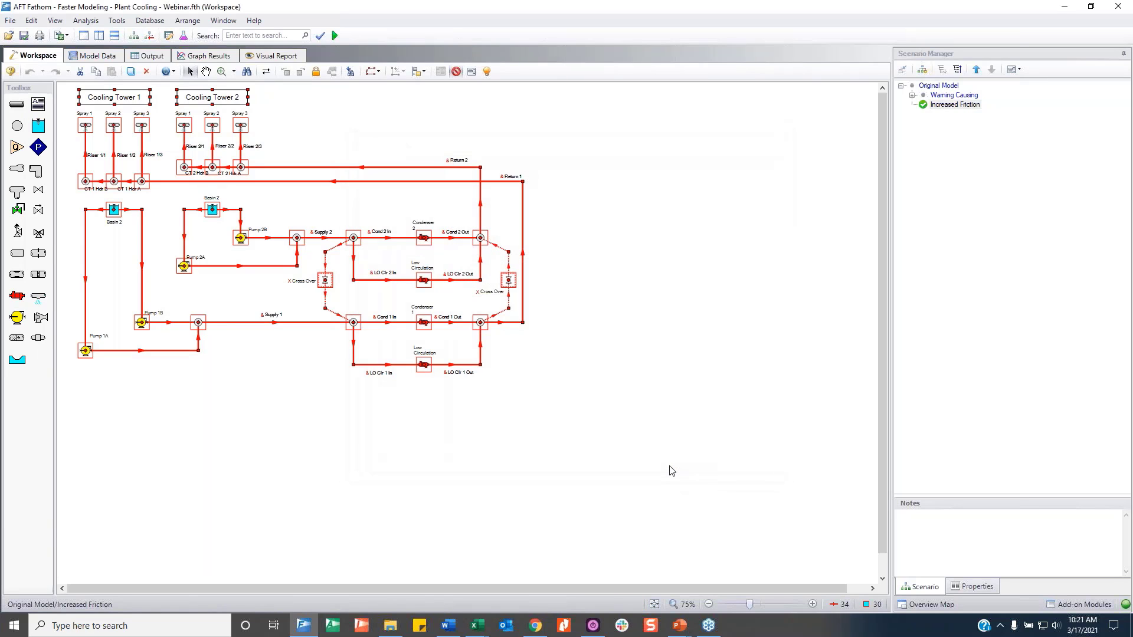
Run the Increased Friction scenario, view its output results and return to the workspace.
key(ctrl+r)
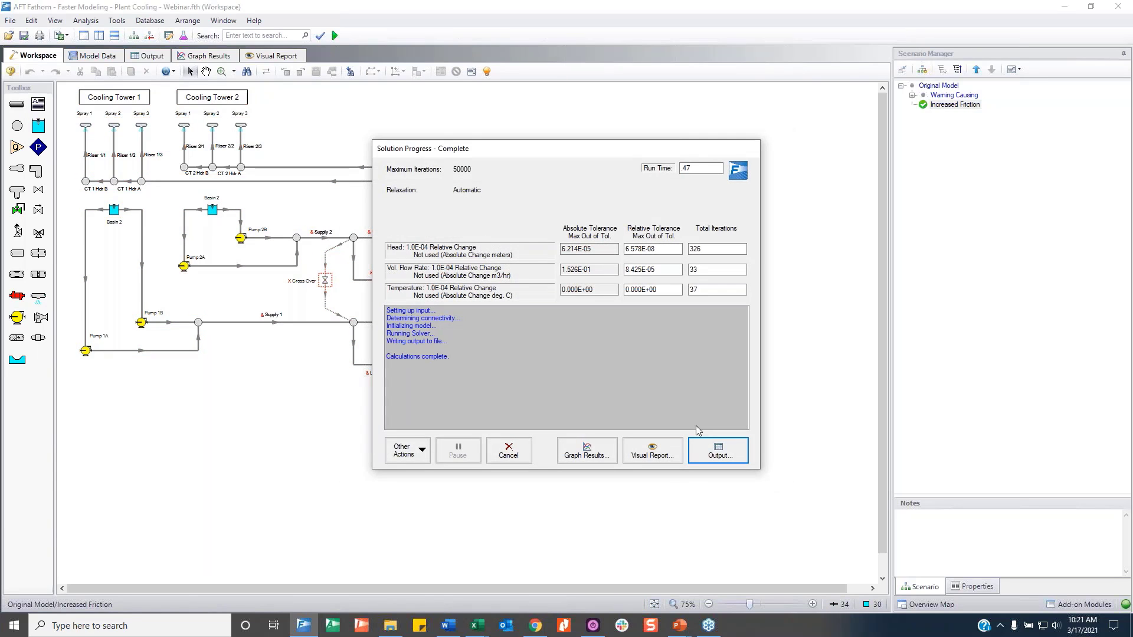
click(716, 455)
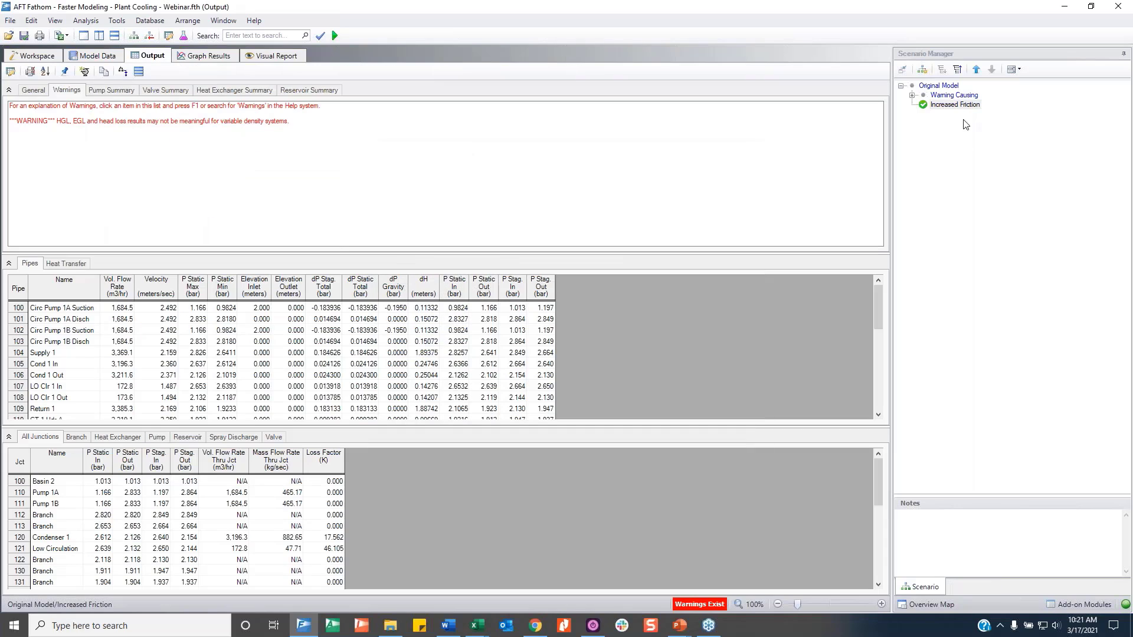
click(44, 55)
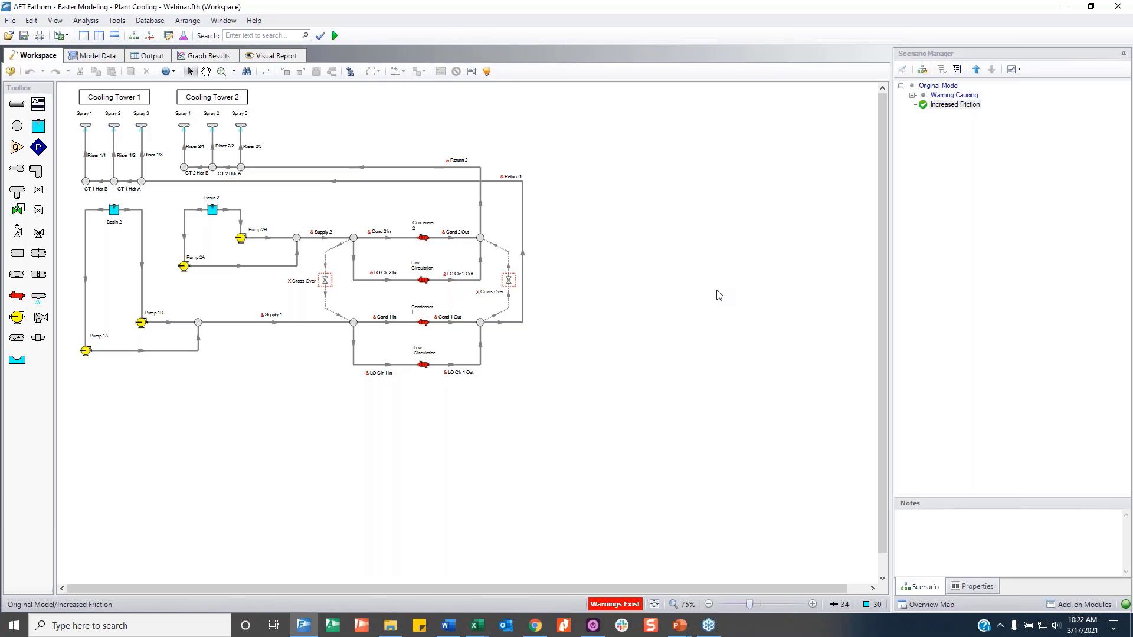
Look through the junction types offered for Global Junction Edit and leave without choosing one.
click(173, 71)
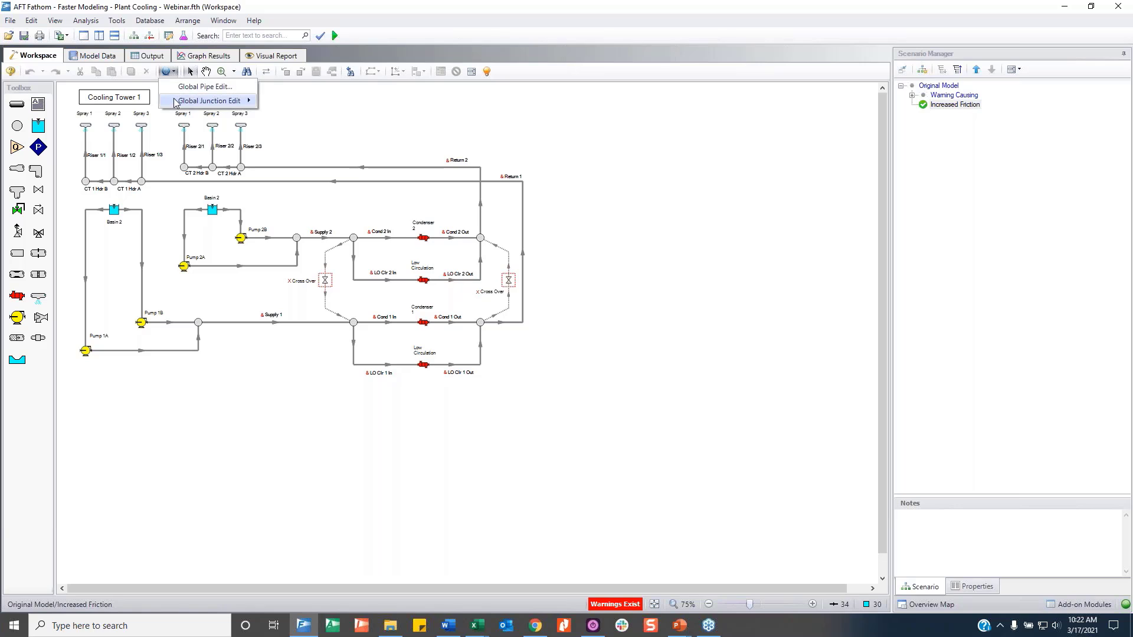
mouse_move(175, 101)
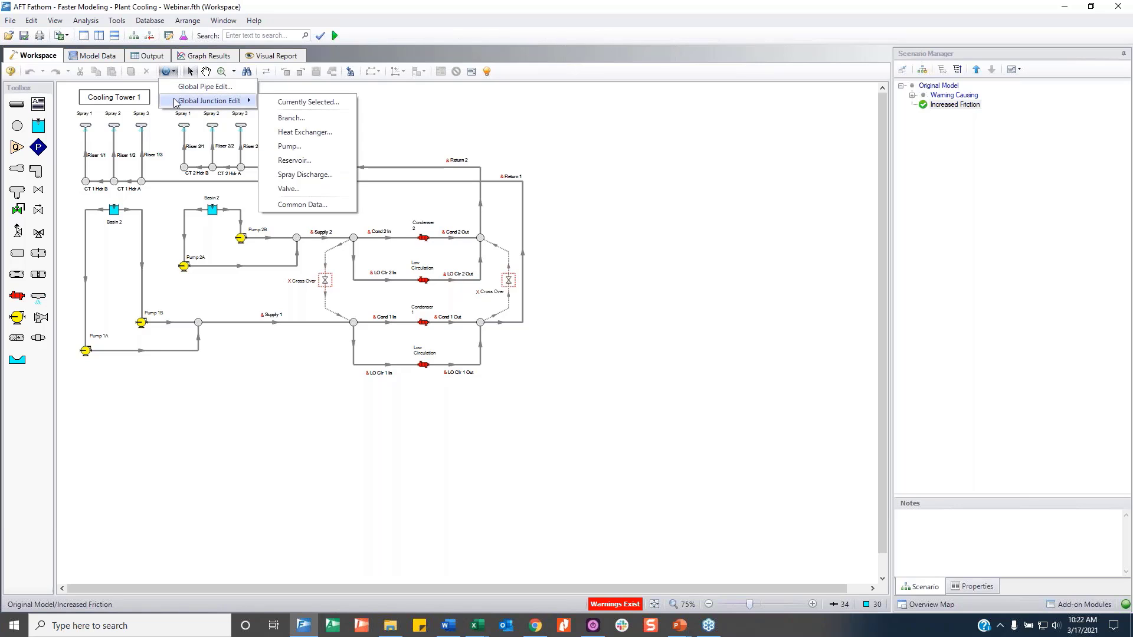
click(605, 206)
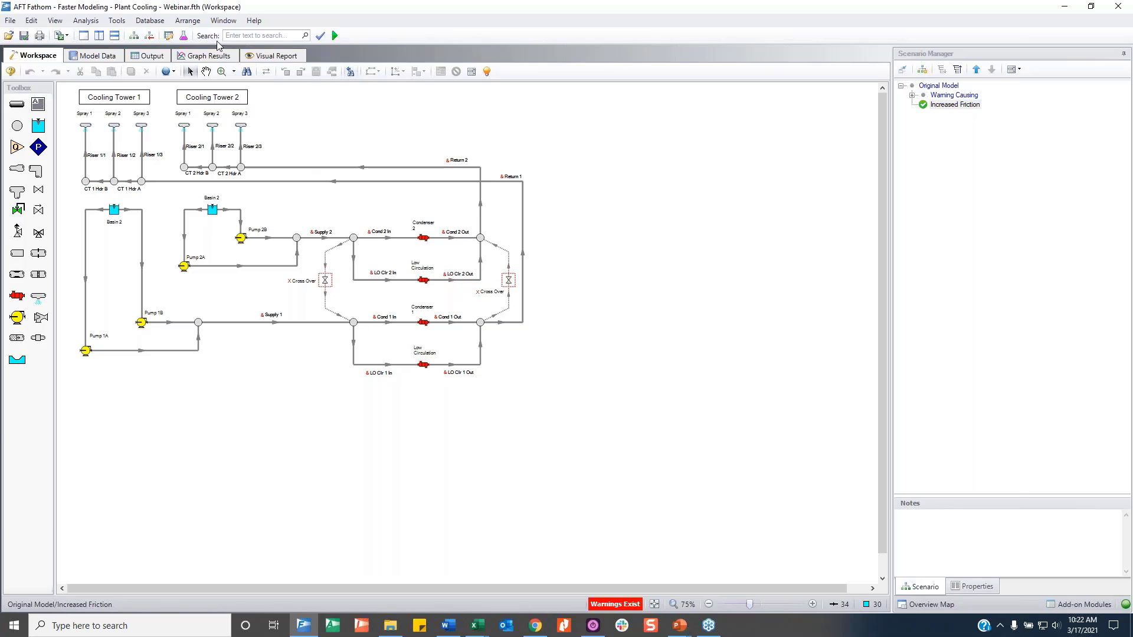
Open the output control settings and clear all pipes and all junctions from the objects shown in the output.
click(152, 55)
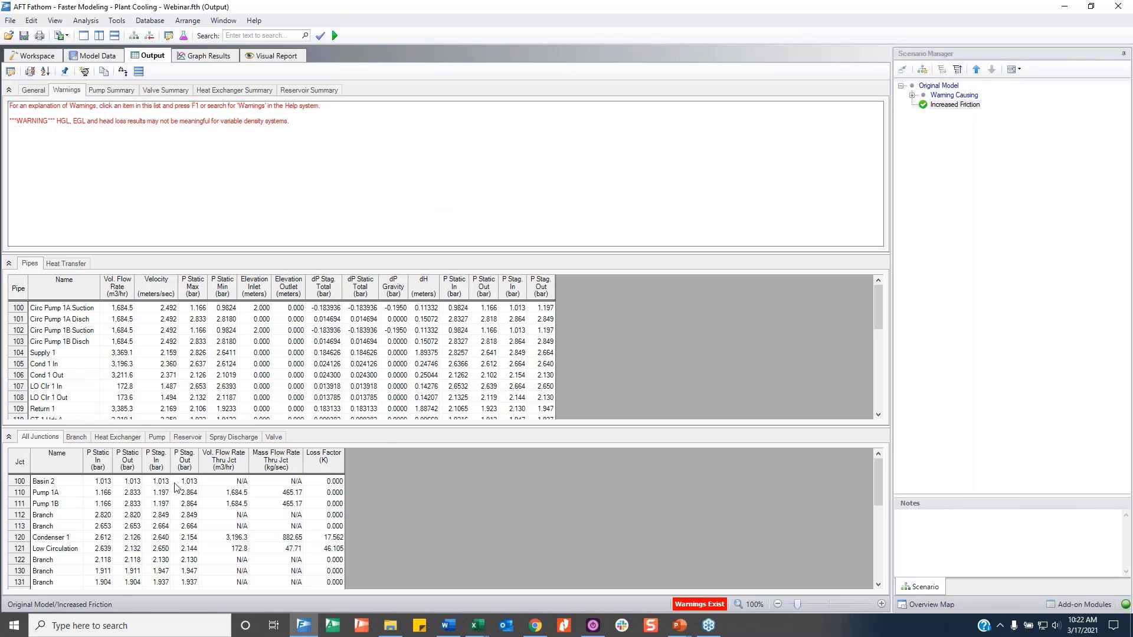
click(370, 364)
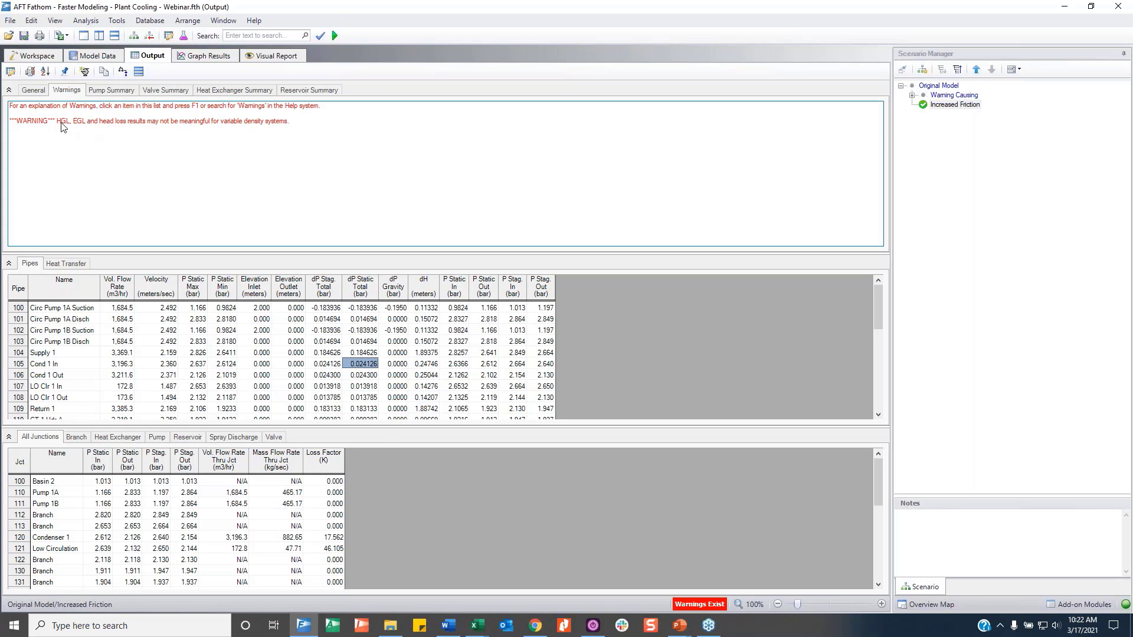
click(10, 73)
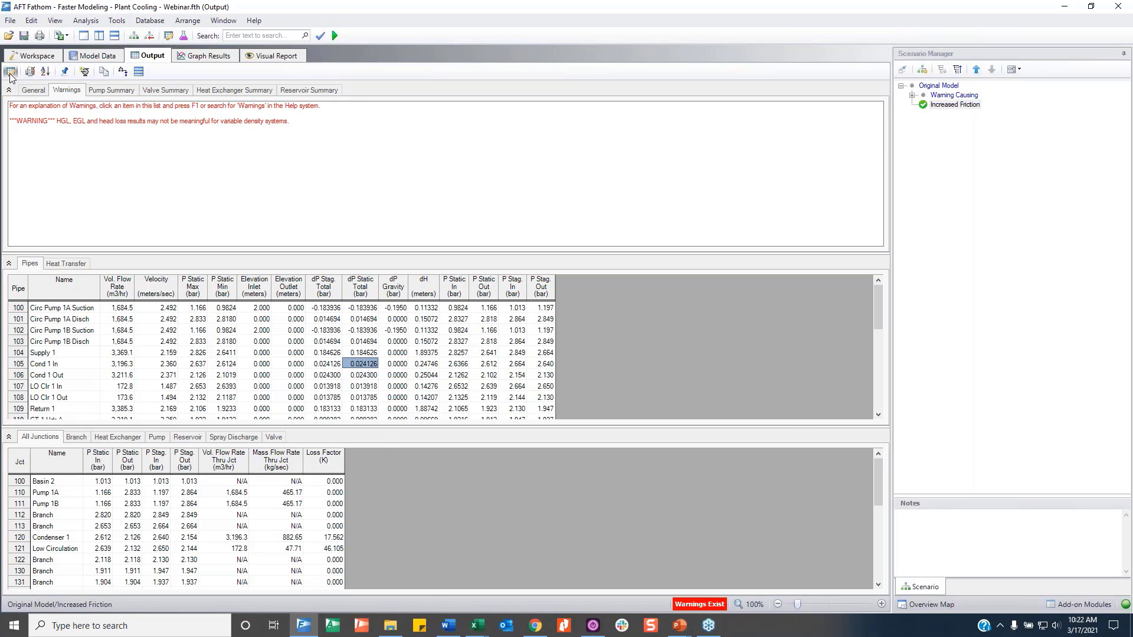
drag(625, 128, 620, 93)
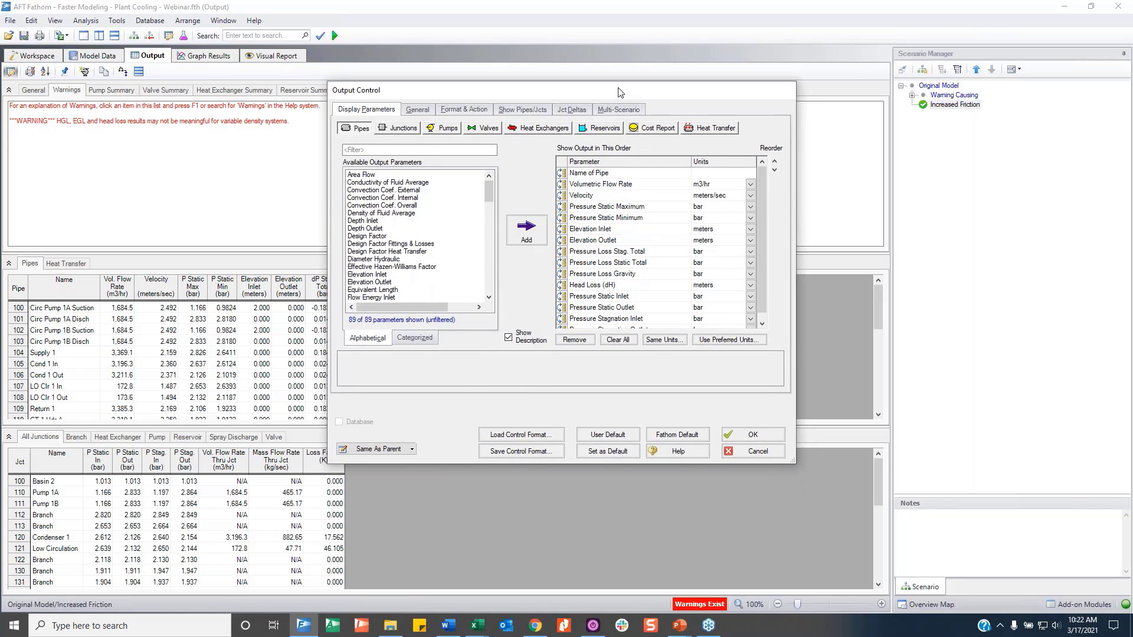
click(516, 109)
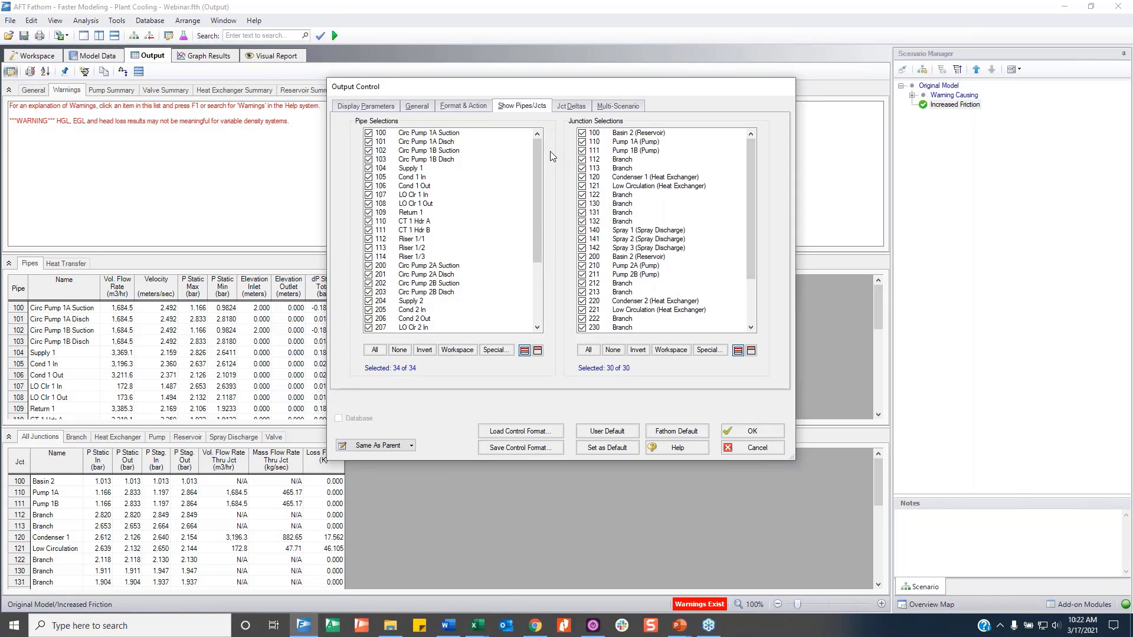
click(400, 351)
click(612, 351)
Use special selection by group to include only the pipes of the Lower Profile group in the output.
click(499, 350)
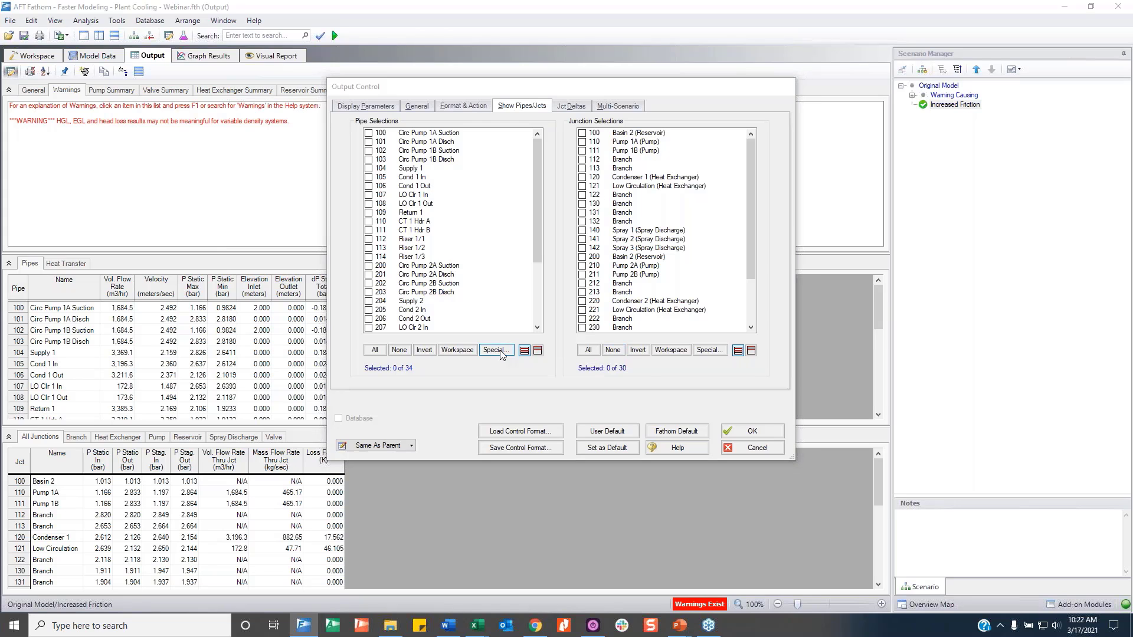
click(505, 154)
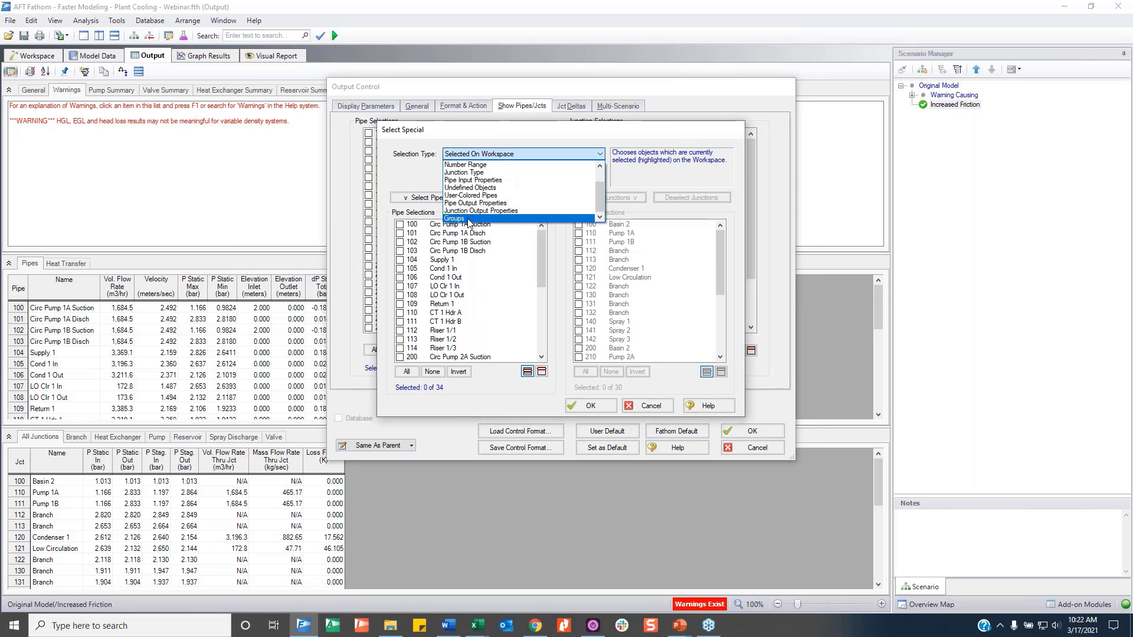
click(472, 219)
click(499, 169)
click(485, 194)
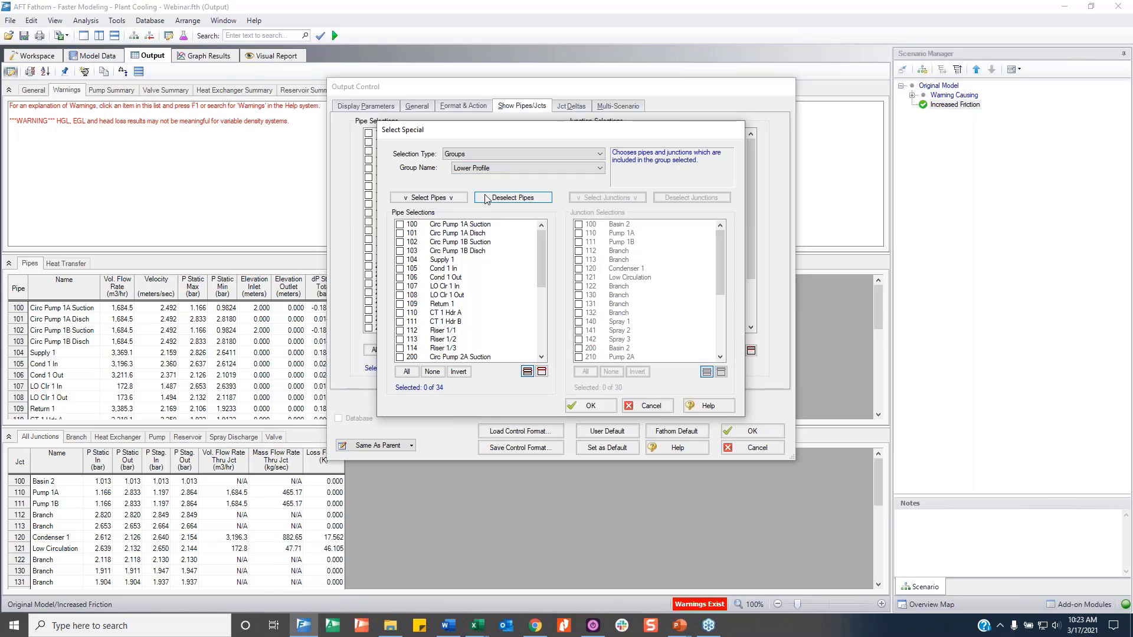
click(454, 201)
click(587, 405)
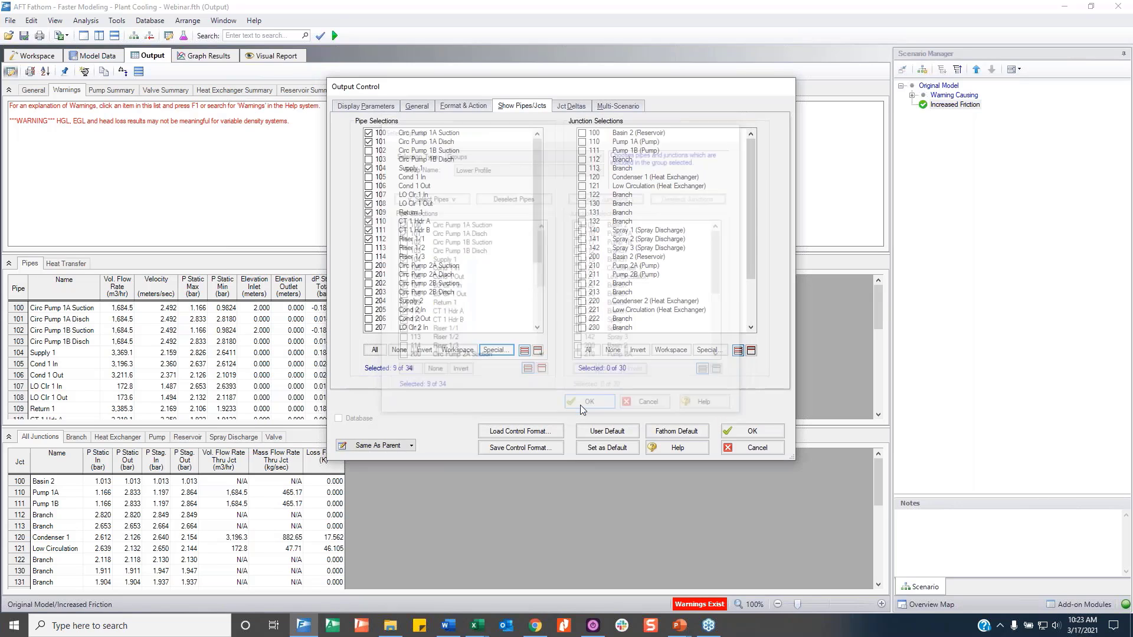
Include all junctions in the output, apply the output control settings and review the filtered output tables.
click(588, 351)
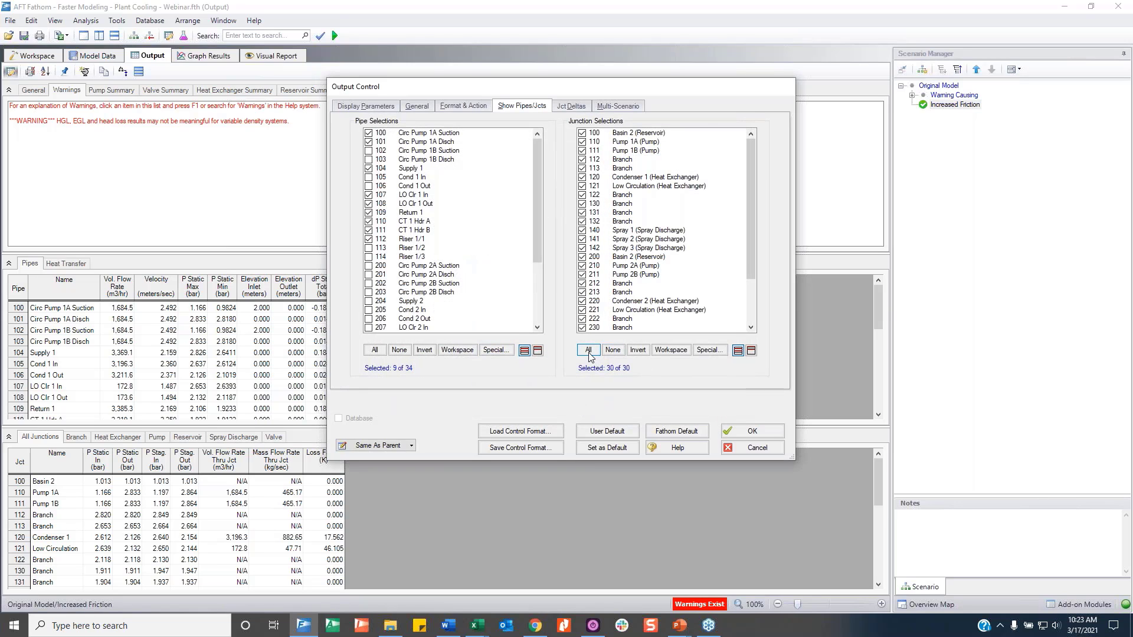
click(752, 431)
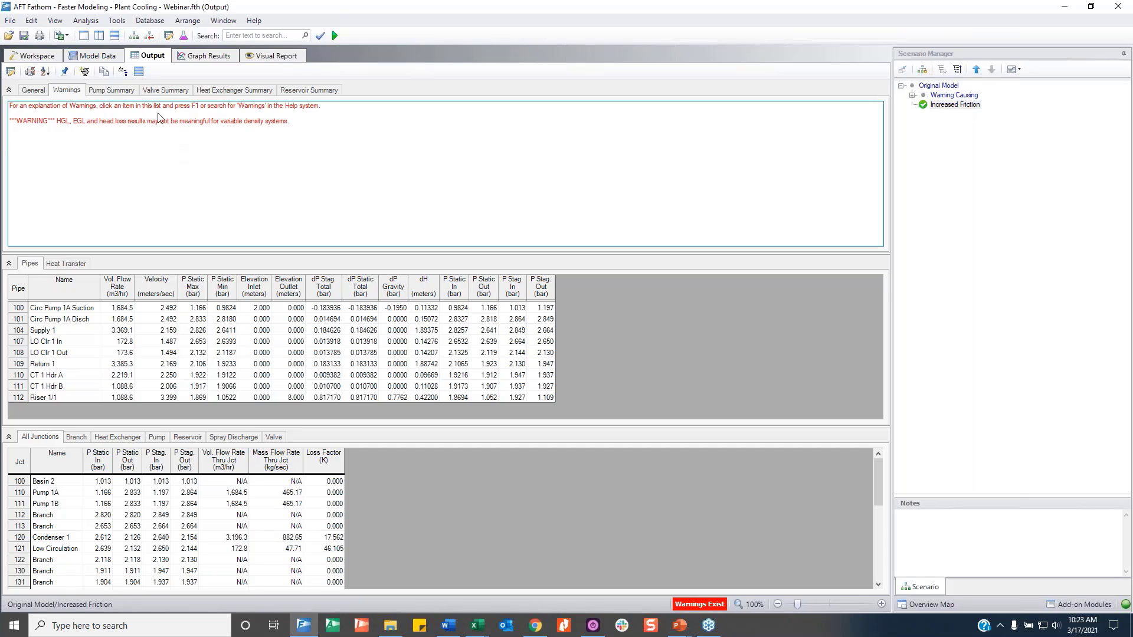
click(52, 56)
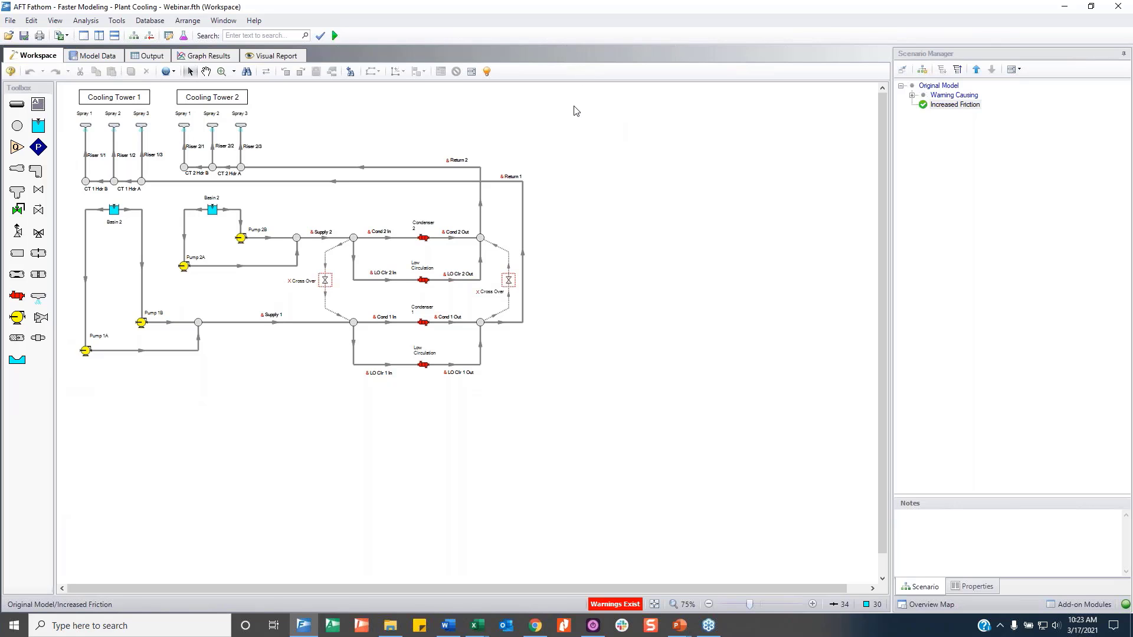
click(151, 56)
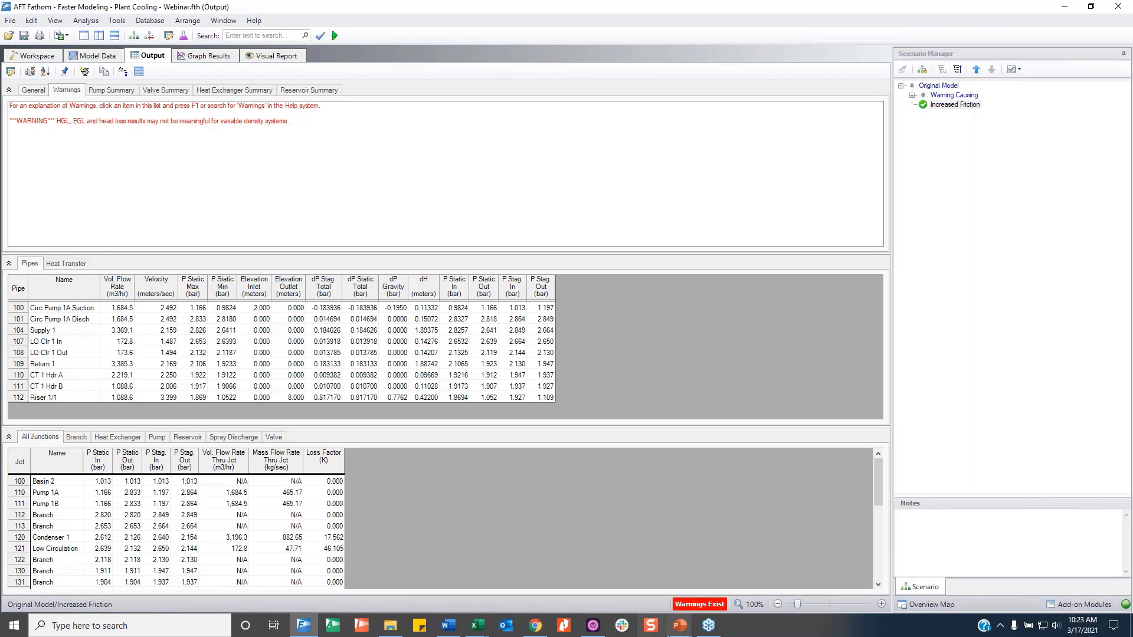
Switch to the PowerPoint slide show and reveal the first points of the Groups and Global Edit slide.
mouse_move(679, 627)
click(721, 586)
click(523, 326)
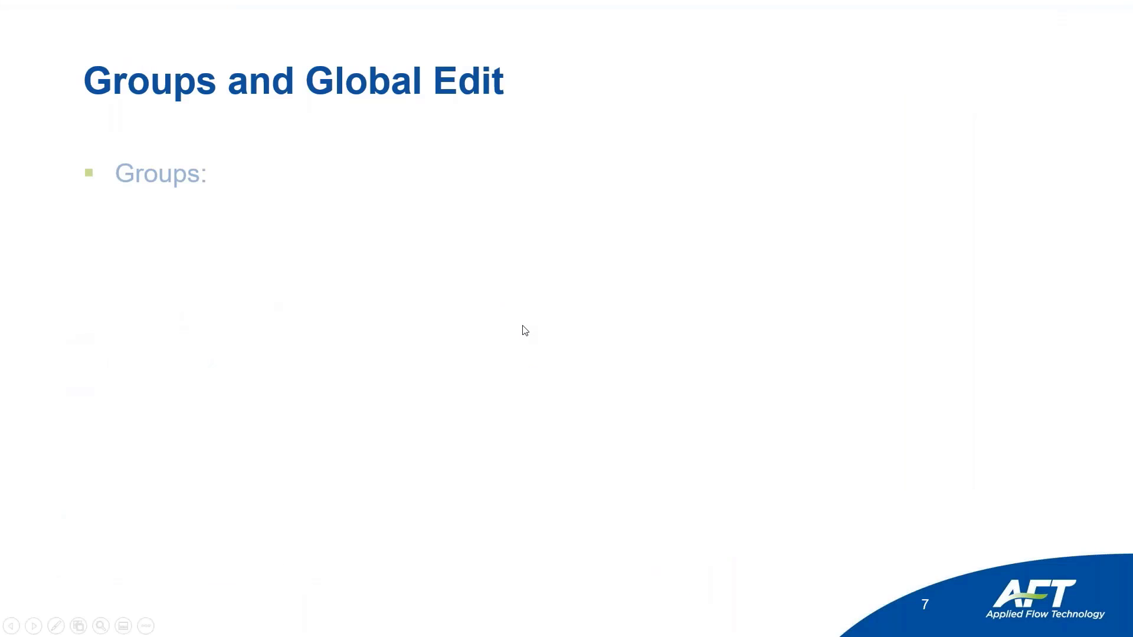
click(523, 326)
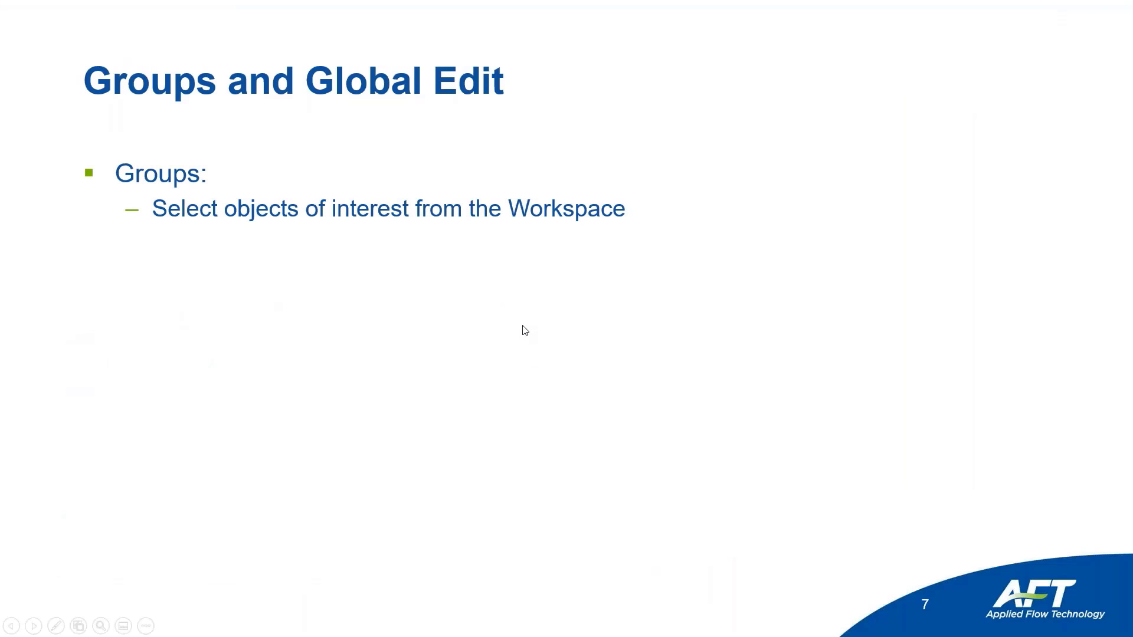
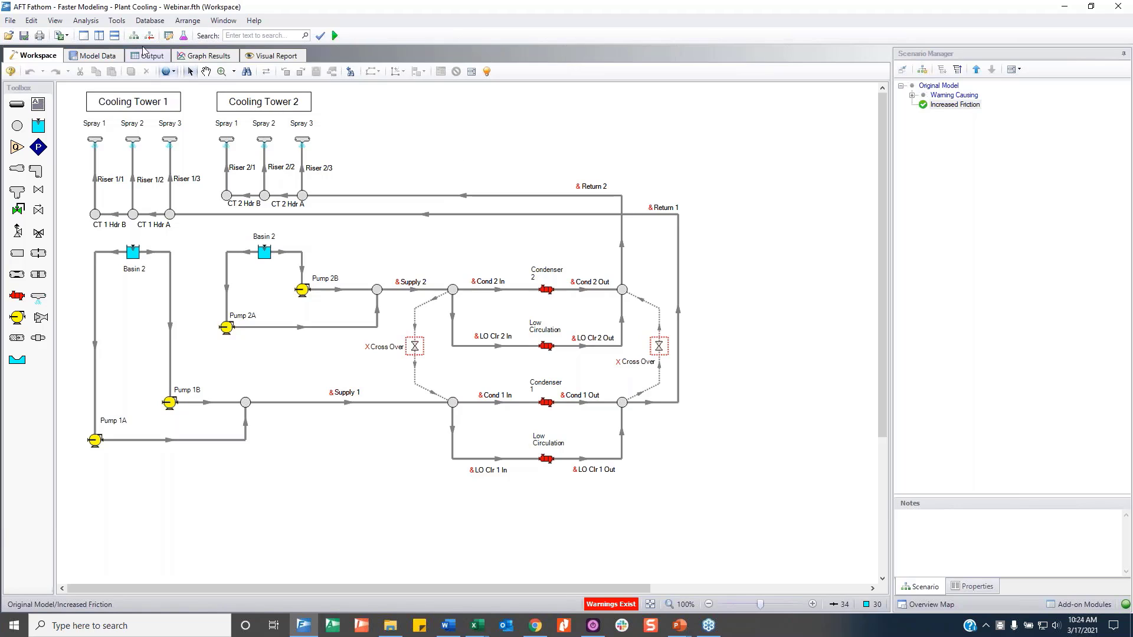
Open the user options and review the general Show settings.
click(117, 21)
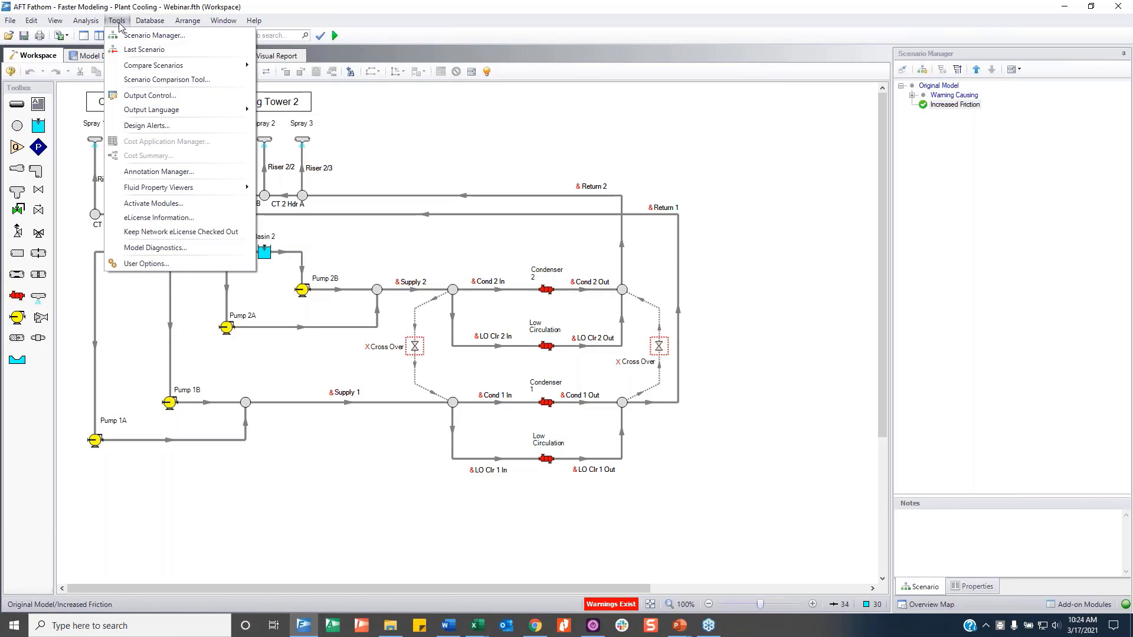
click(174, 269)
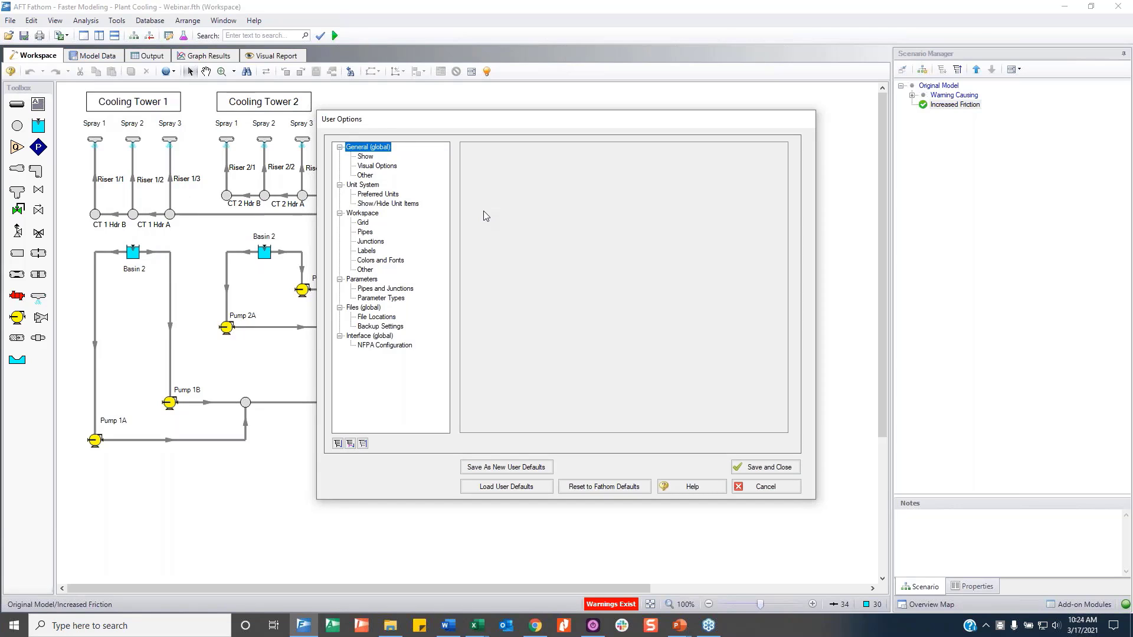
click(369, 158)
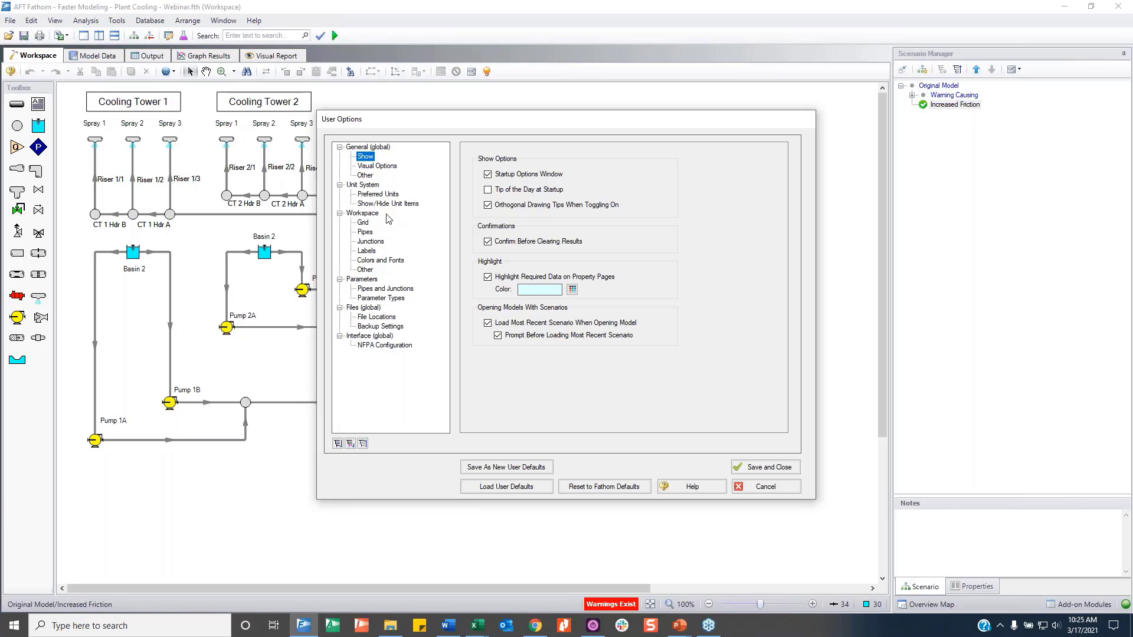
Preview the Blue visual theme and restore the Default theme.
click(378, 167)
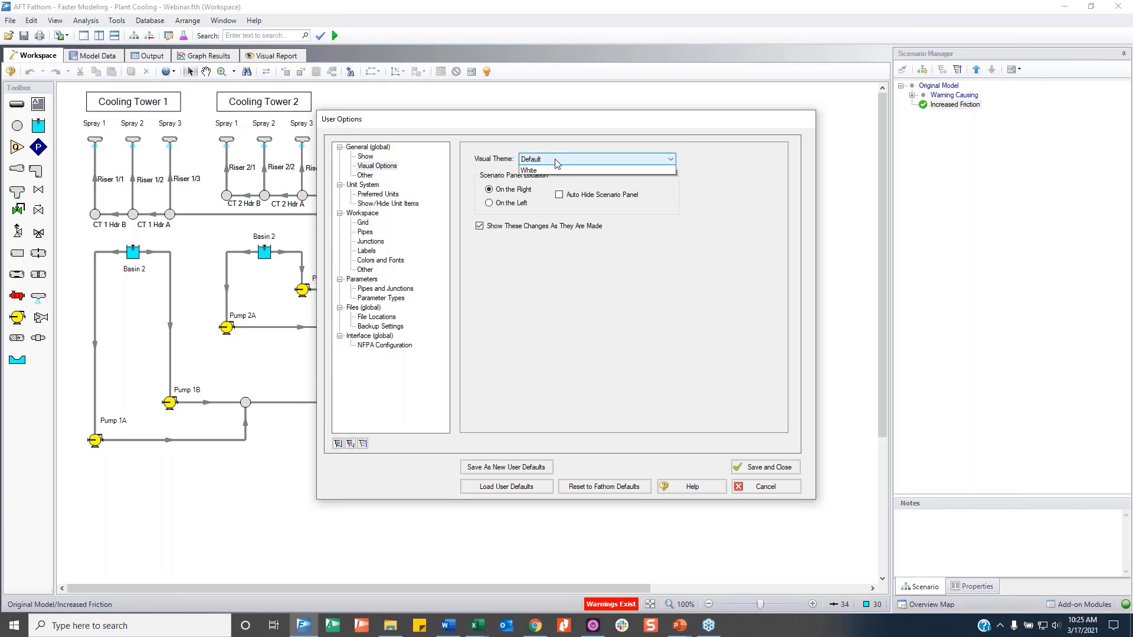
click(551, 158)
click(551, 175)
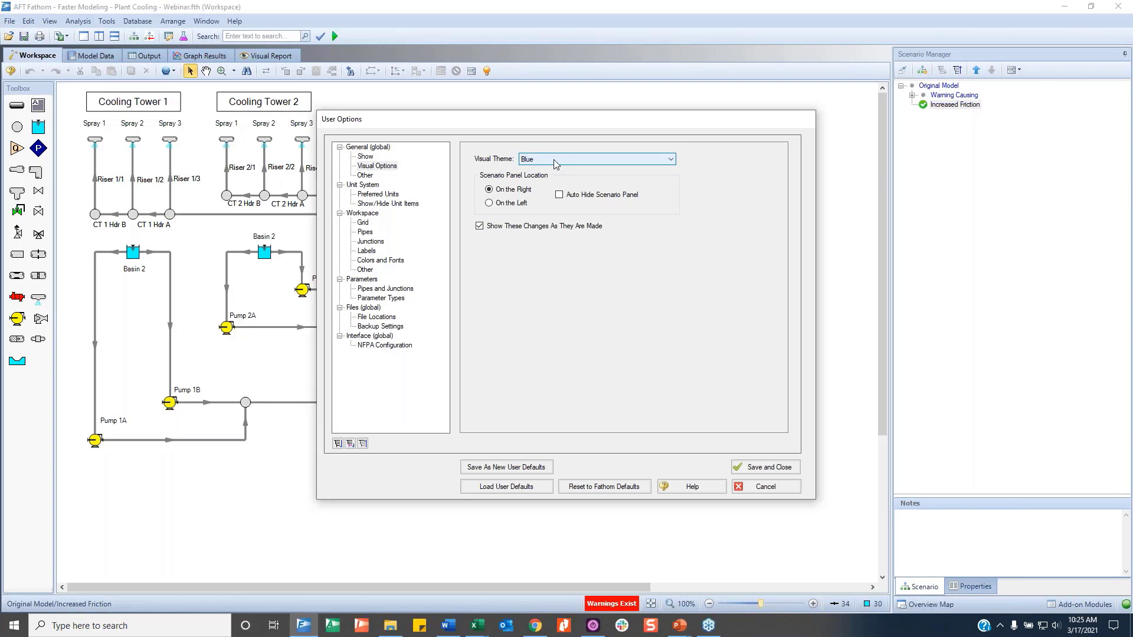
click(551, 159)
click(590, 171)
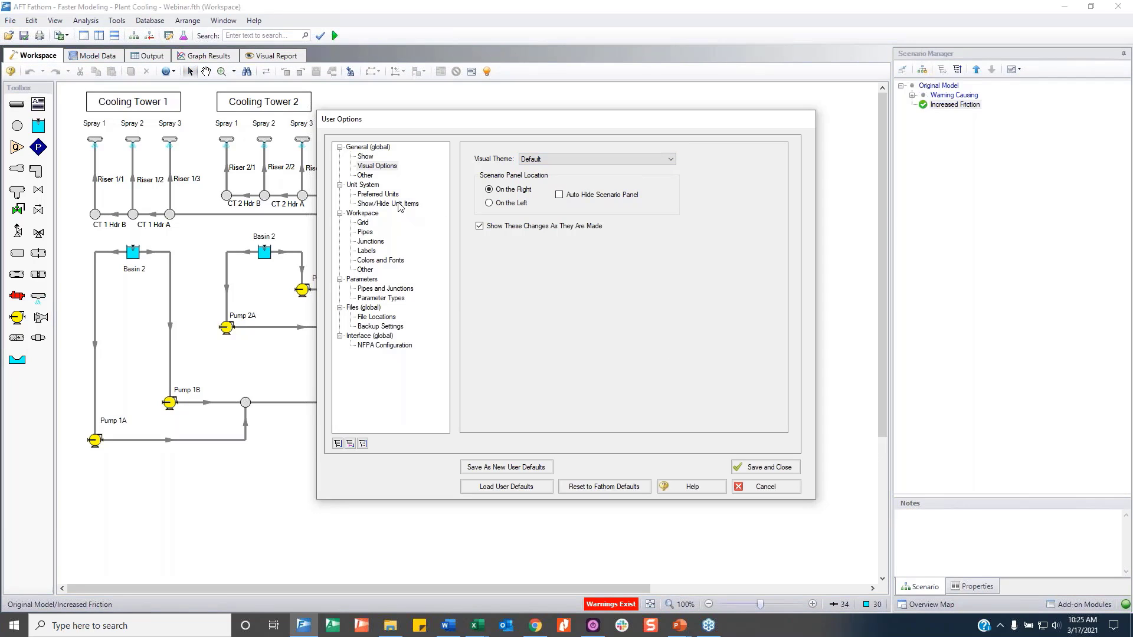
Set the preferred Area unit to mm2 and look through the rest of the preferred units.
click(387, 195)
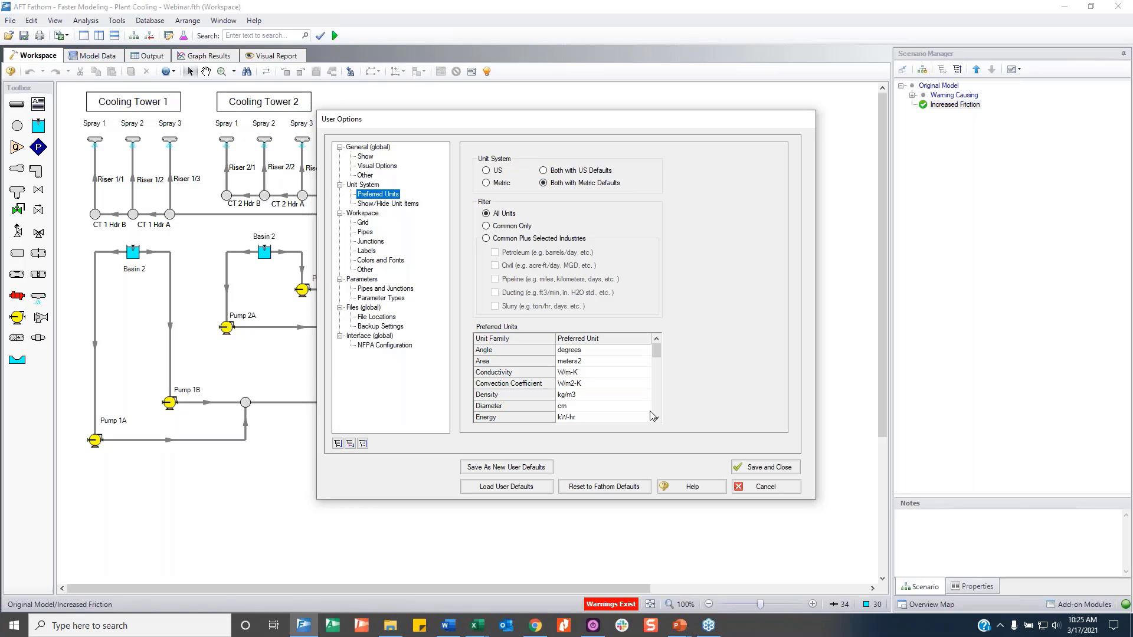
scroll(626, 388, down, 10)
scroll(626, 388, up, 10)
click(618, 361)
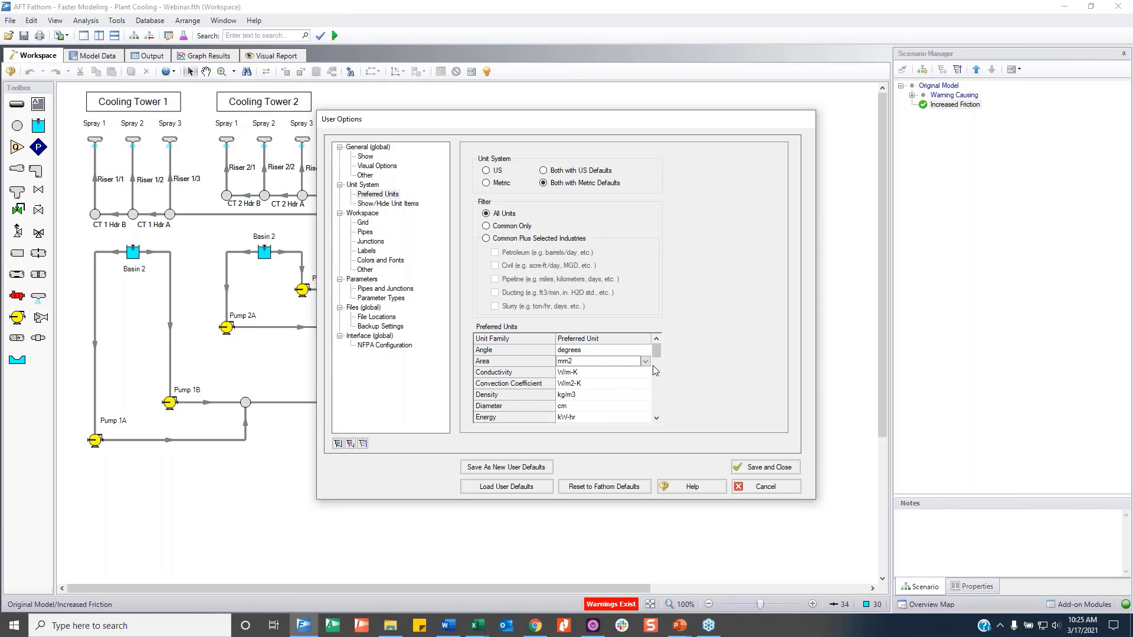
click(646, 362)
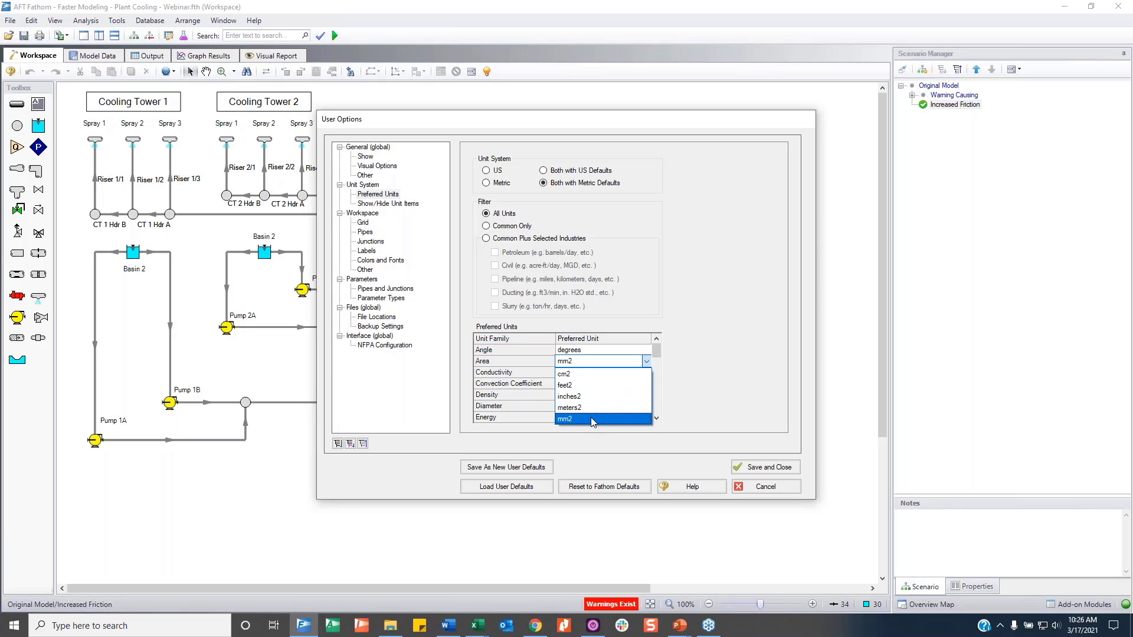
click(593, 420)
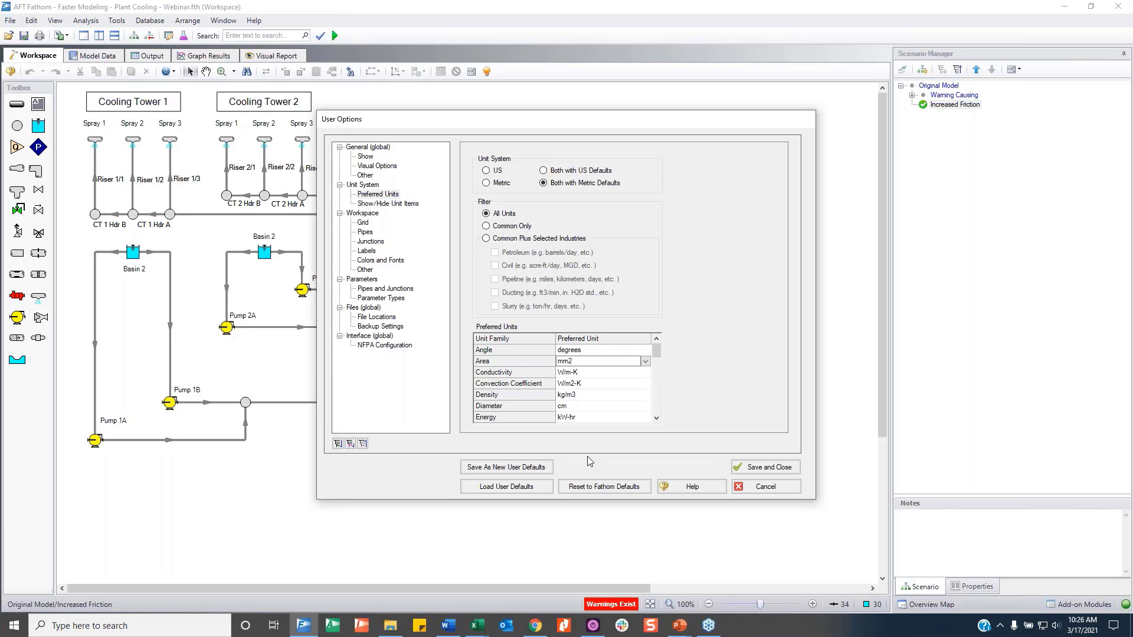
scroll(618, 401, down, 10)
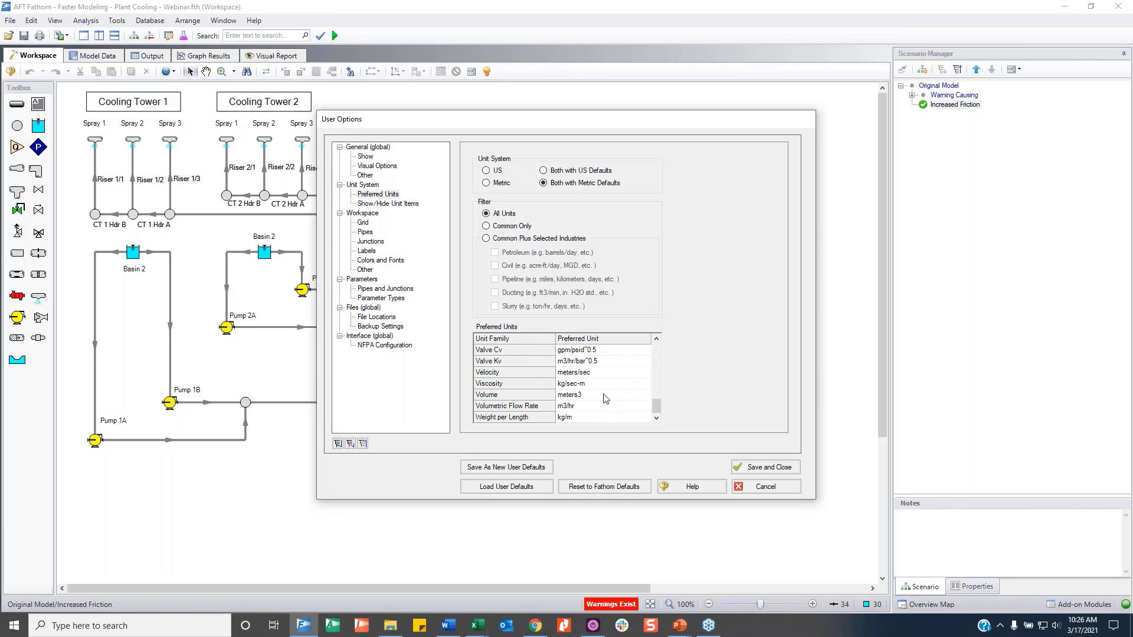
click(604, 396)
scroll(649, 397, up, 10)
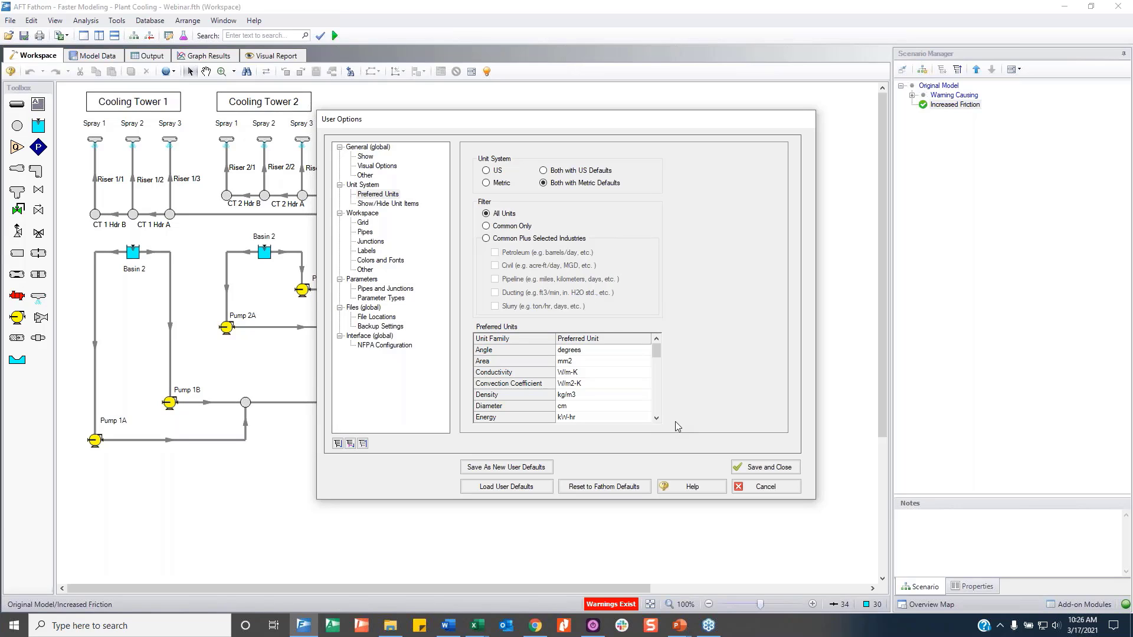
Load the user defaults, look through the resulting preferred units and save the user options.
click(517, 487)
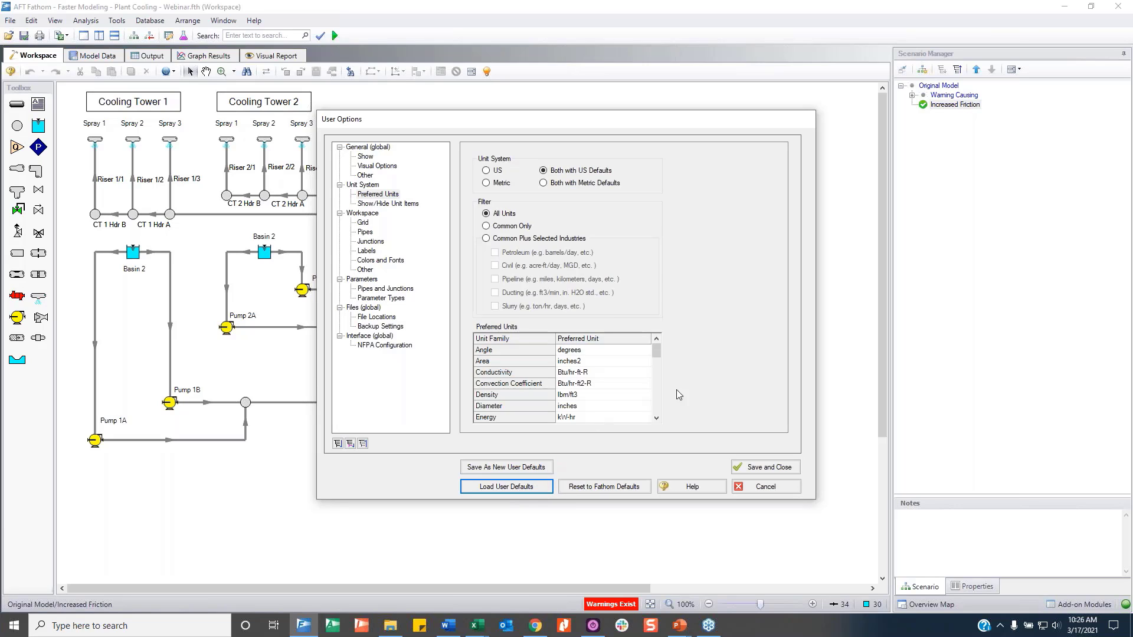
click(587, 362)
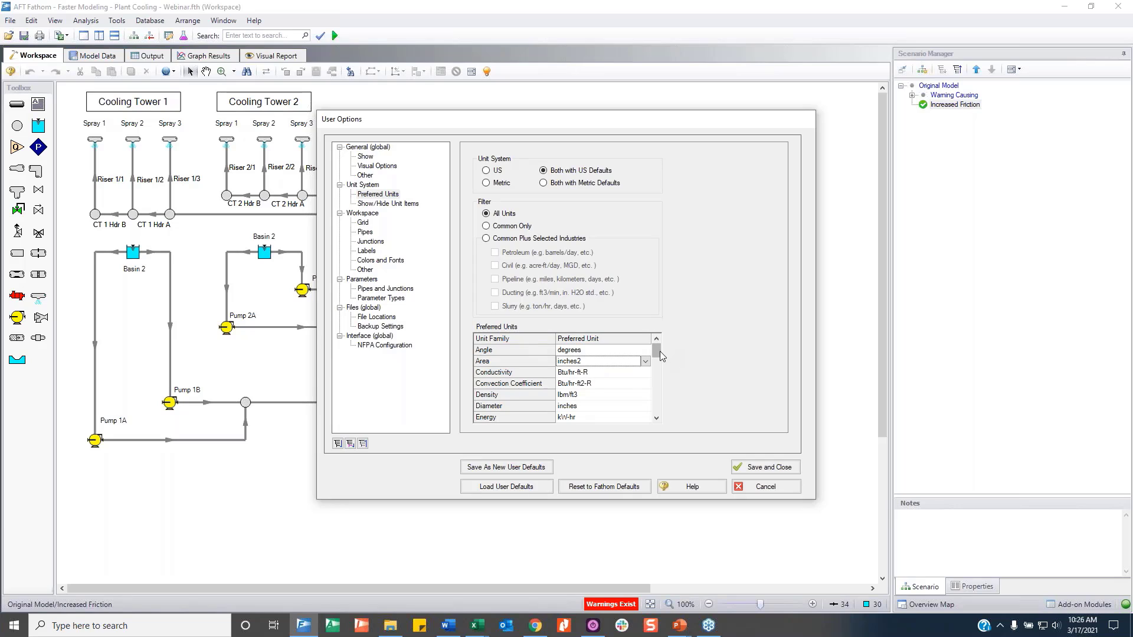
scroll(626, 379, down, 3)
scroll(628, 384, down, 5)
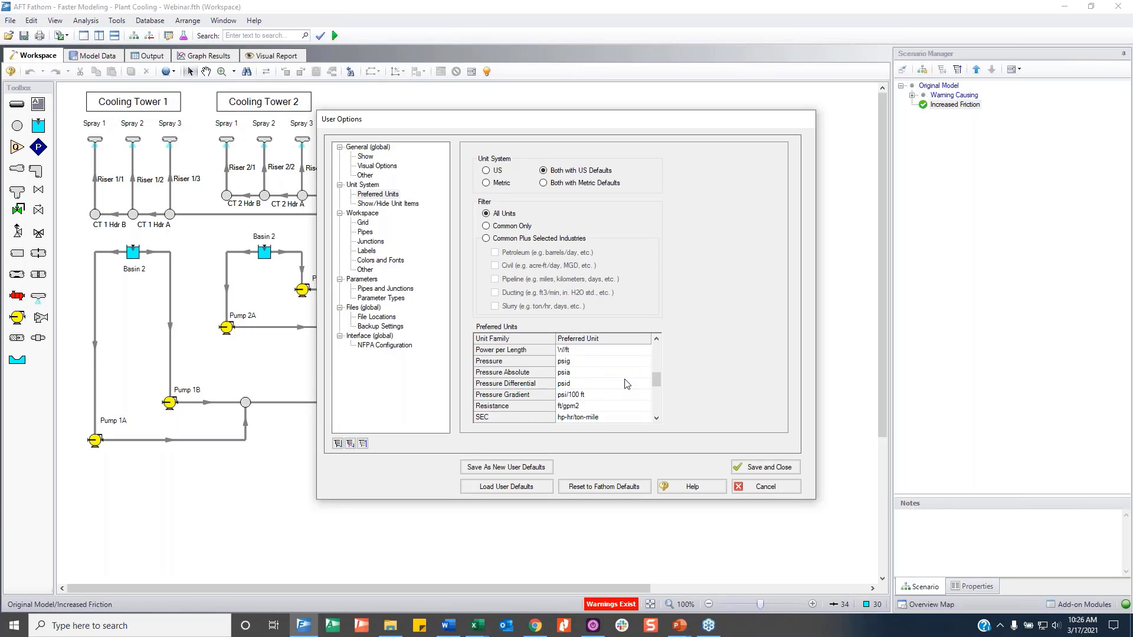
scroll(627, 384, up, 3)
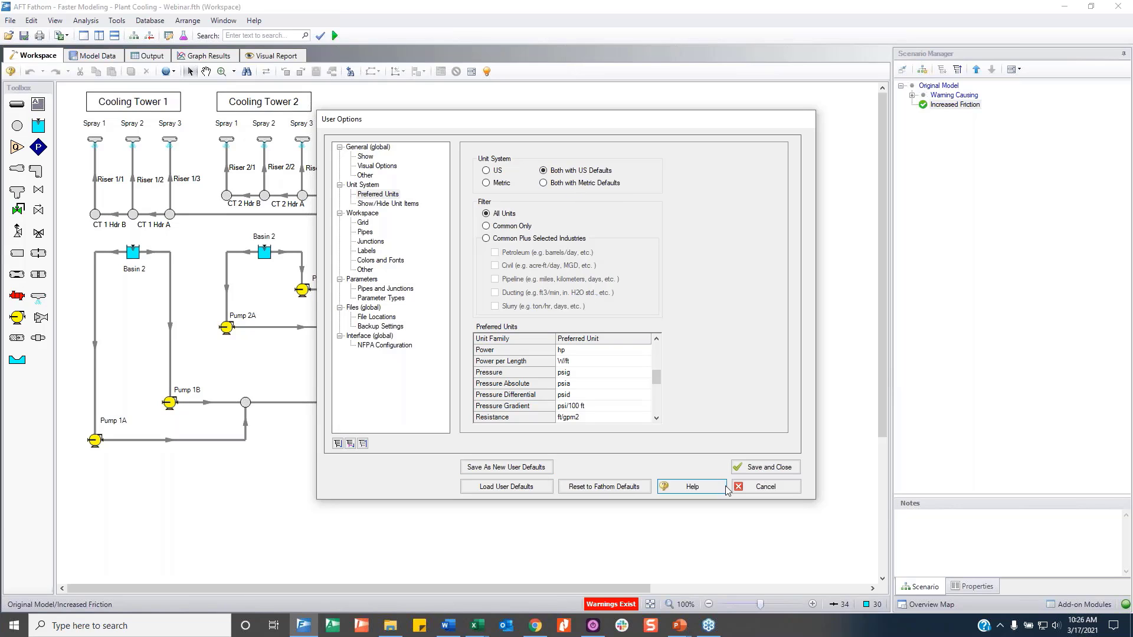
click(761, 467)
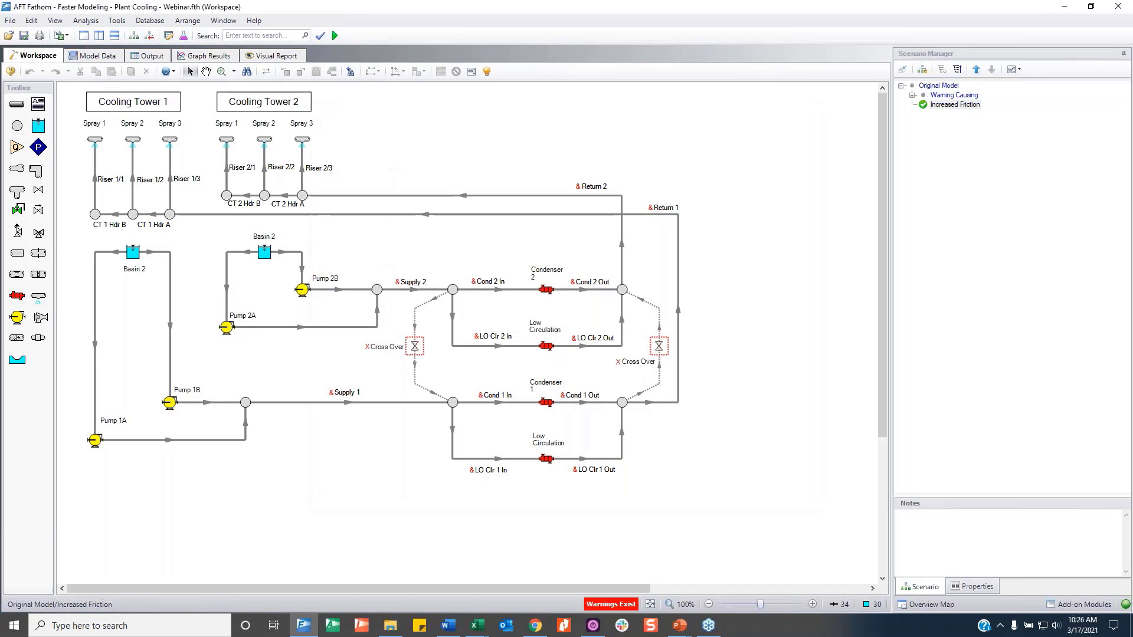
Look at the reservoir properties of the Basin 2 junction below Cooling Tower 1 and close them without changes.
double_click(133, 255)
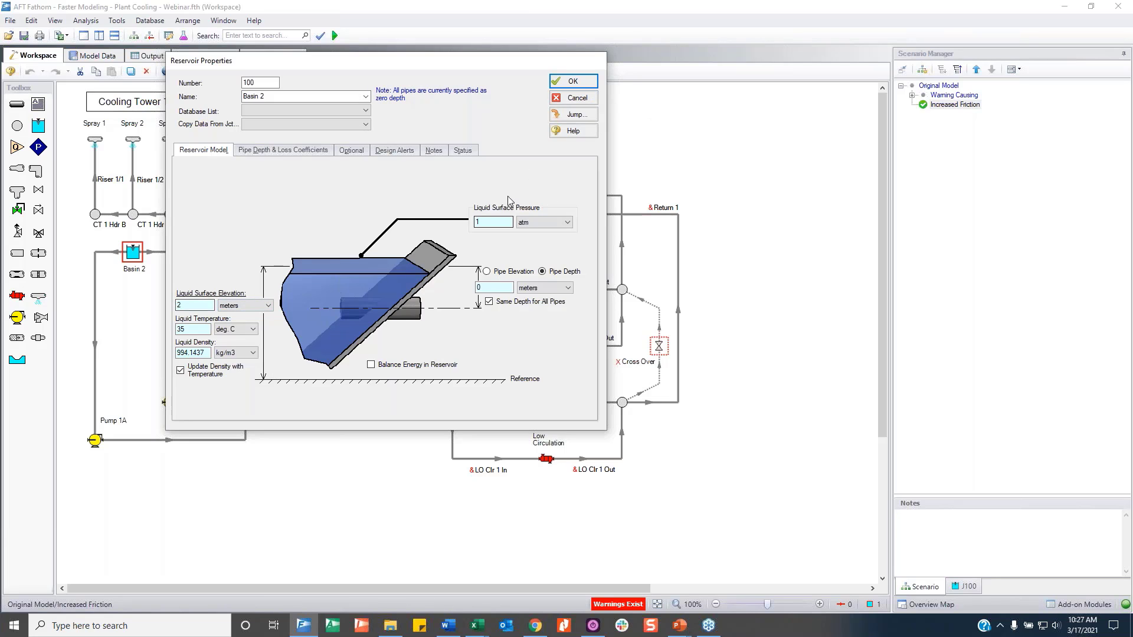
click(576, 99)
key(ctrl+a)
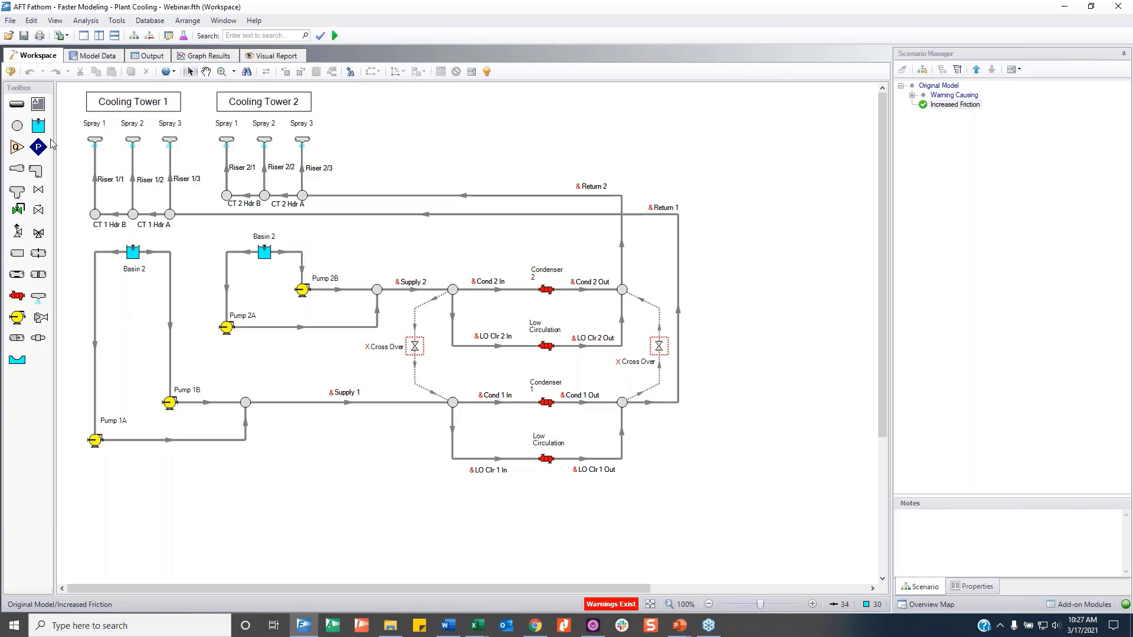
Add a trial Assigned Pressure junction beside the Return 1 line, check the units in its properties and delete it.
key(Delete)
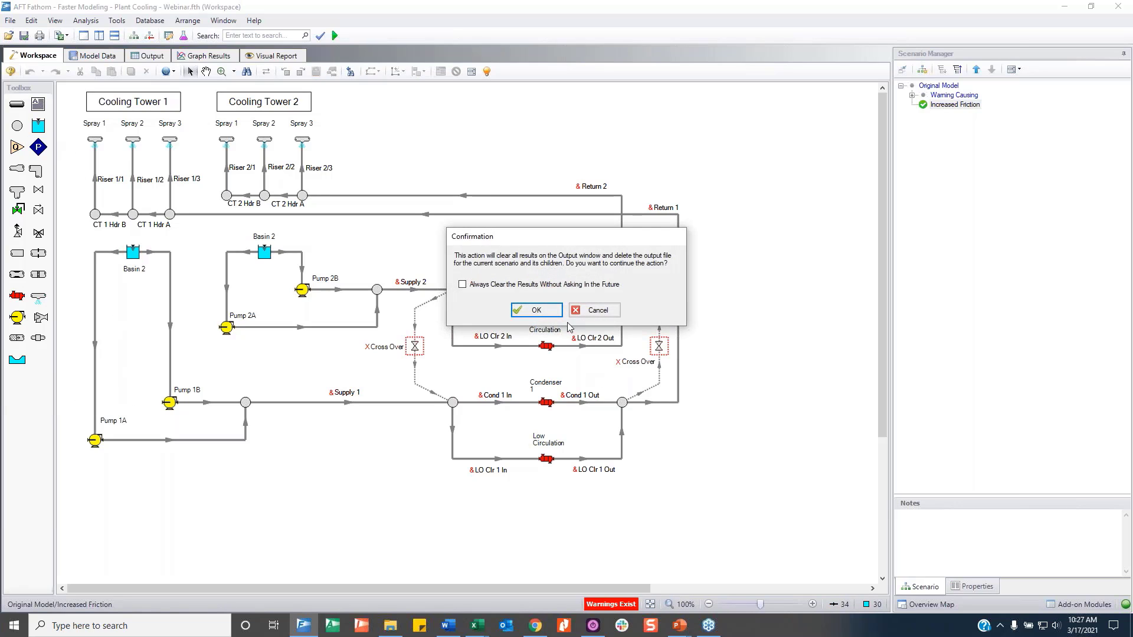
click(537, 308)
double_click(753, 177)
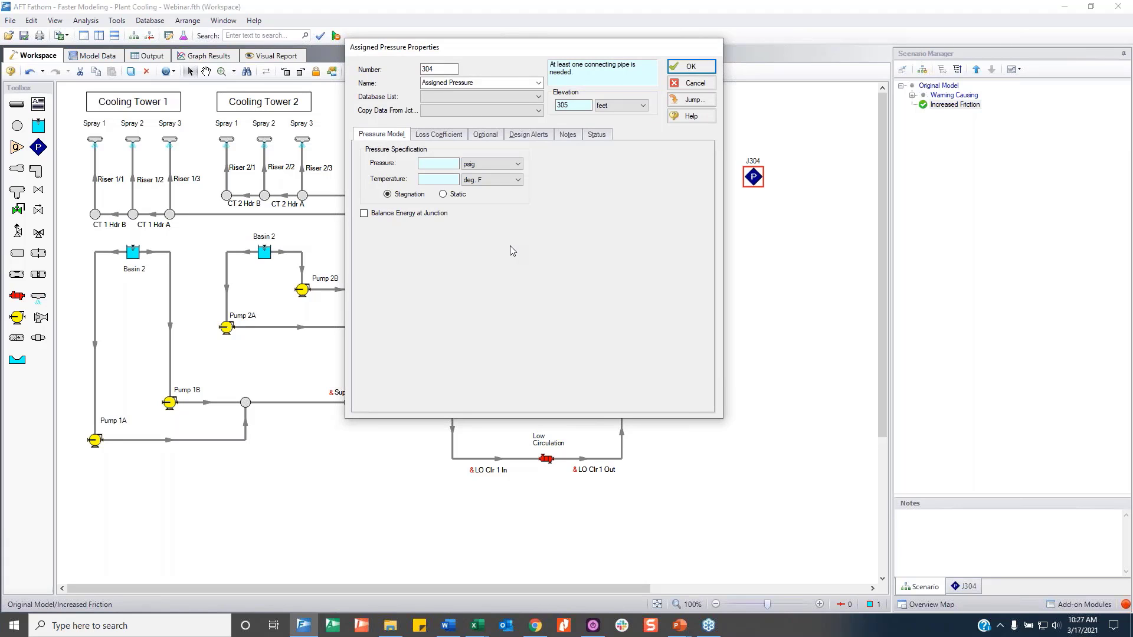
click(439, 182)
click(693, 83)
drag(801, 112, 737, 239)
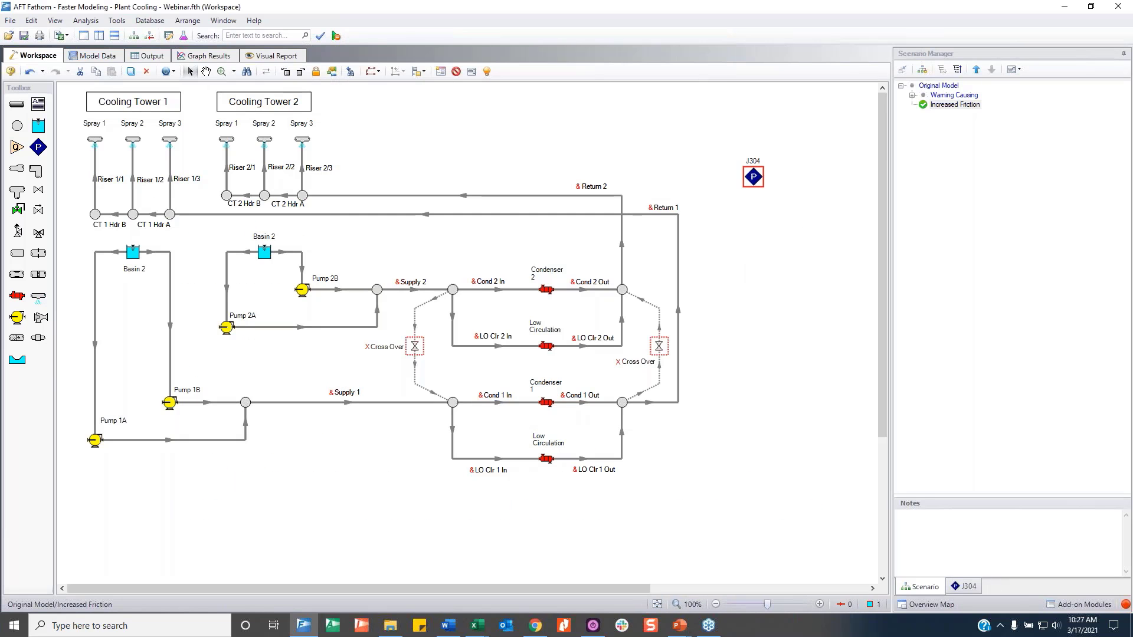
key(Delete)
Switch the unit system to Both with Metric Defaults in the user options and leave without saving.
click(117, 20)
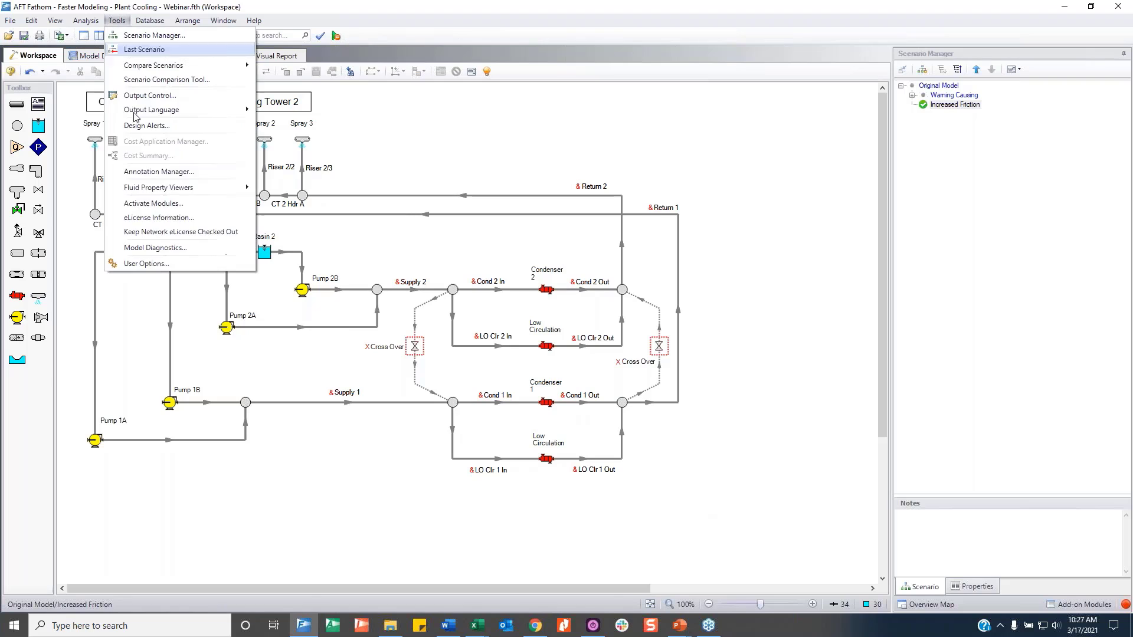
click(141, 263)
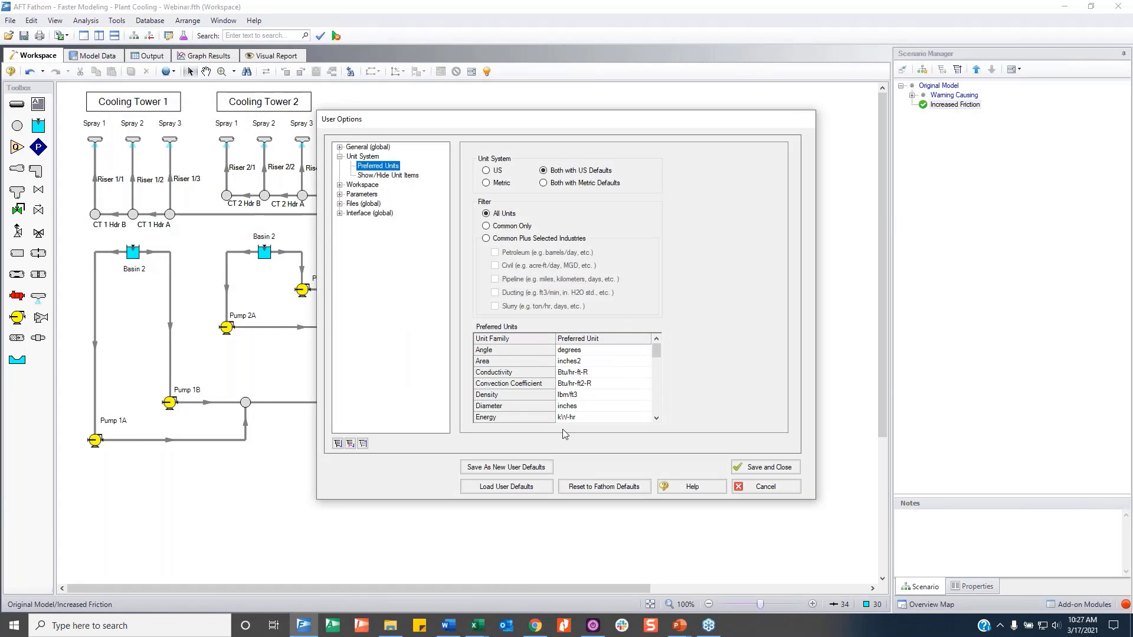
click(565, 184)
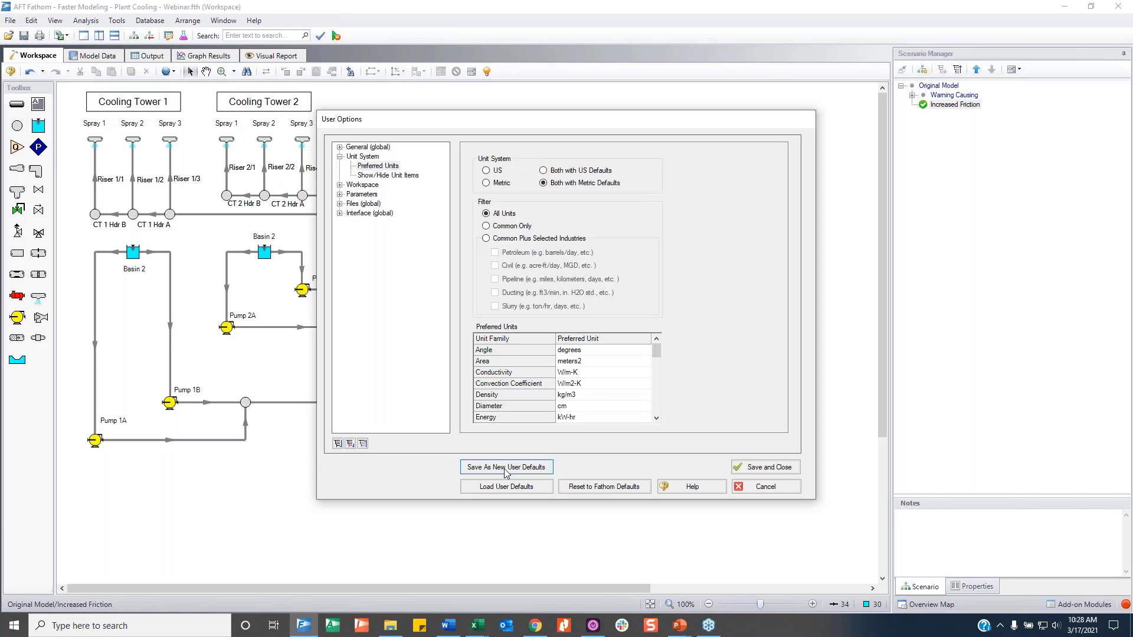
click(757, 487)
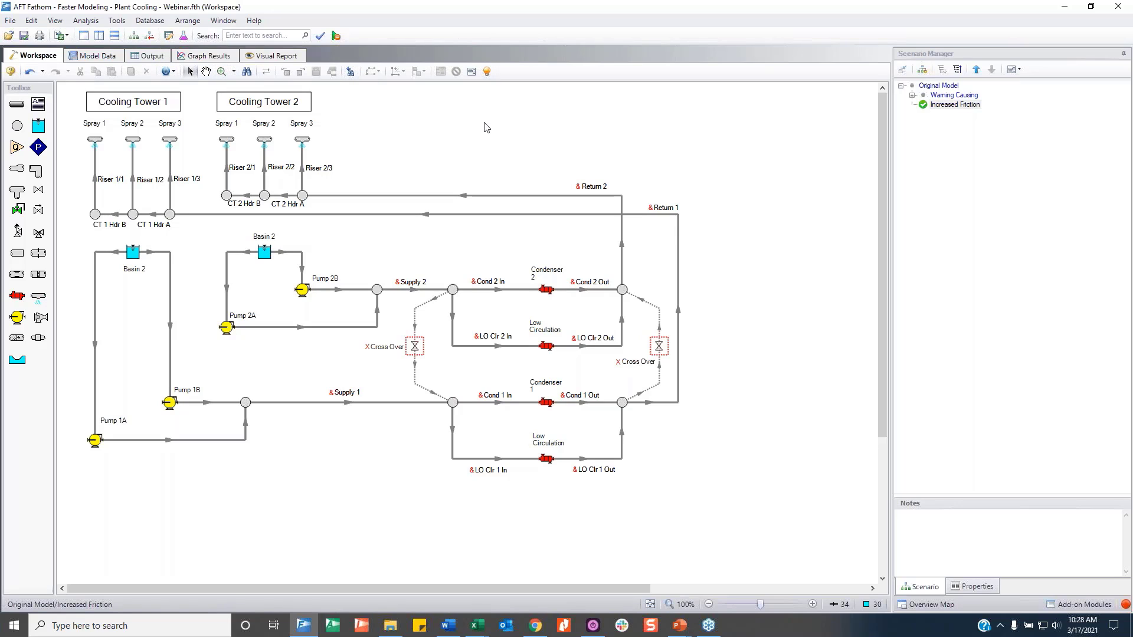
Run the Increased Friction scenario and show its output.
click(147, 56)
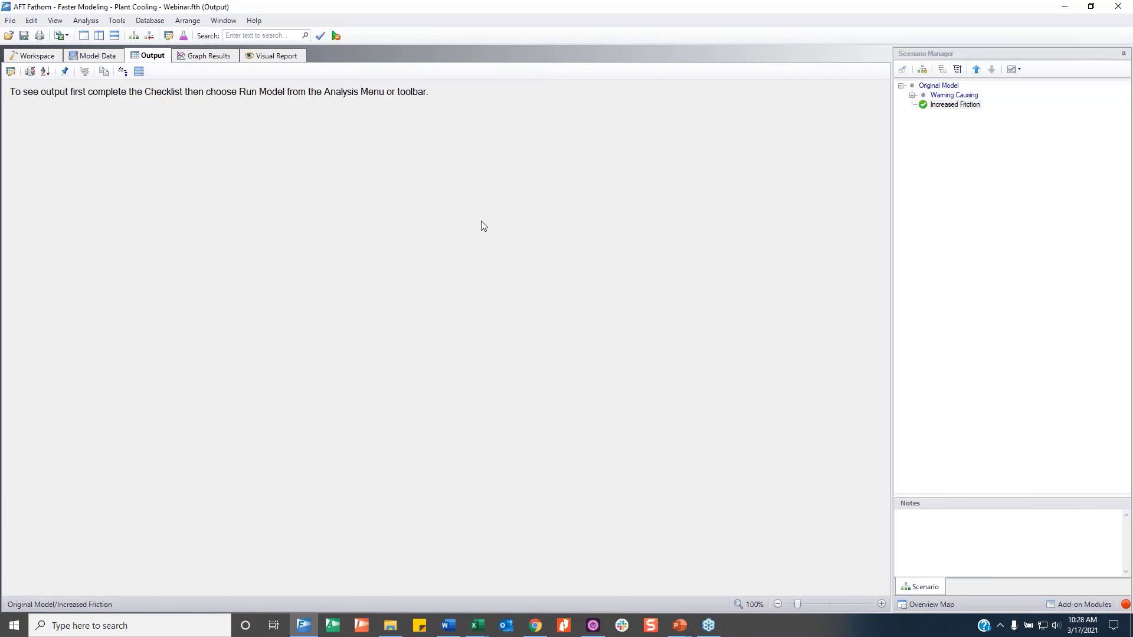
key(ctrl+r)
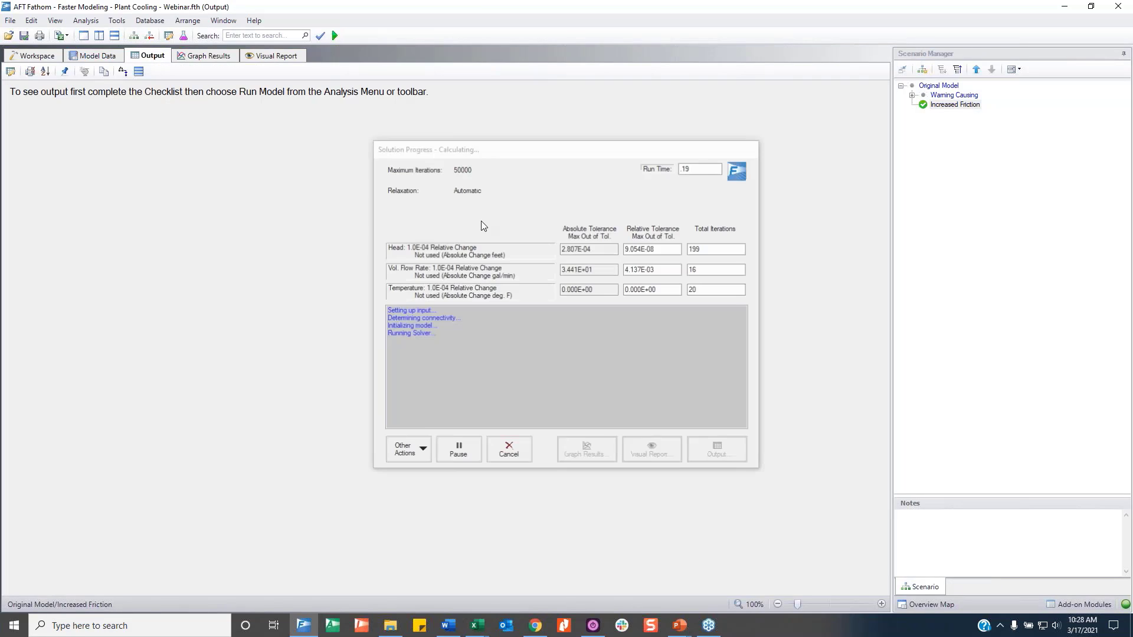
key(Return)
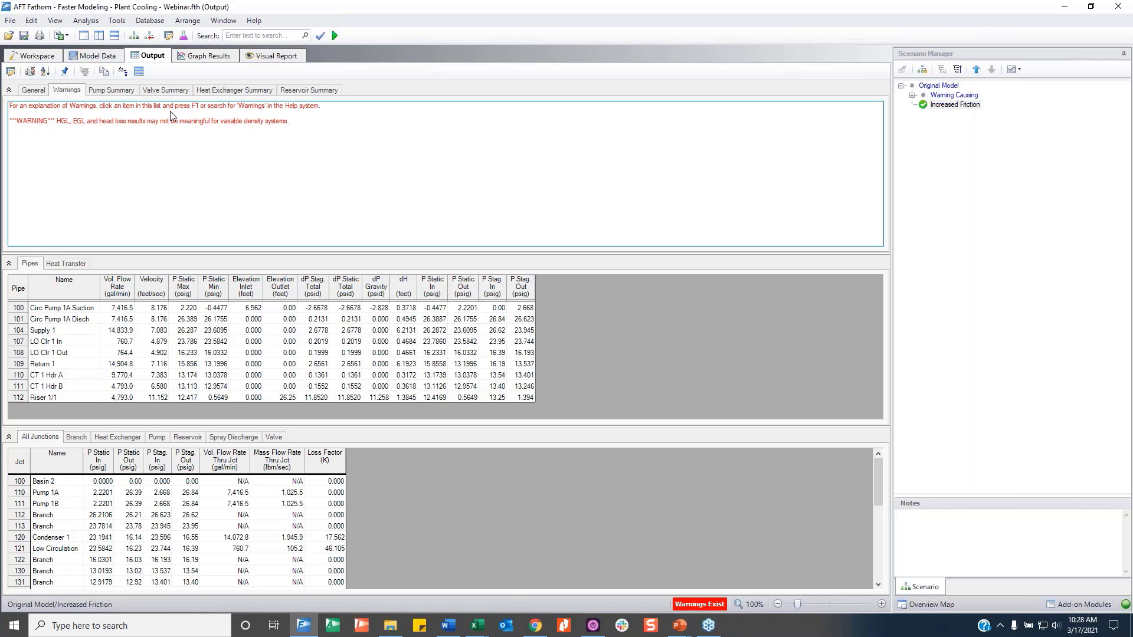
In the output control for pipes, set the Elevation Outlet units to meters and remove that parameter from the displayed output.
click(12, 76)
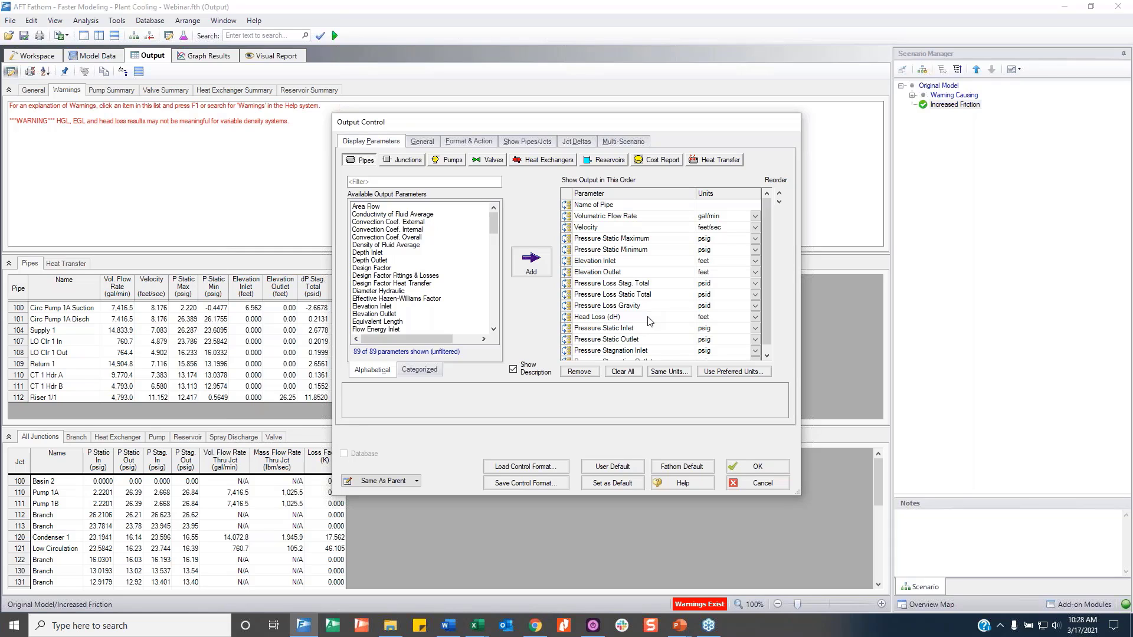
scroll(650, 321, down, 1)
scroll(650, 321, up, 1)
click(756, 272)
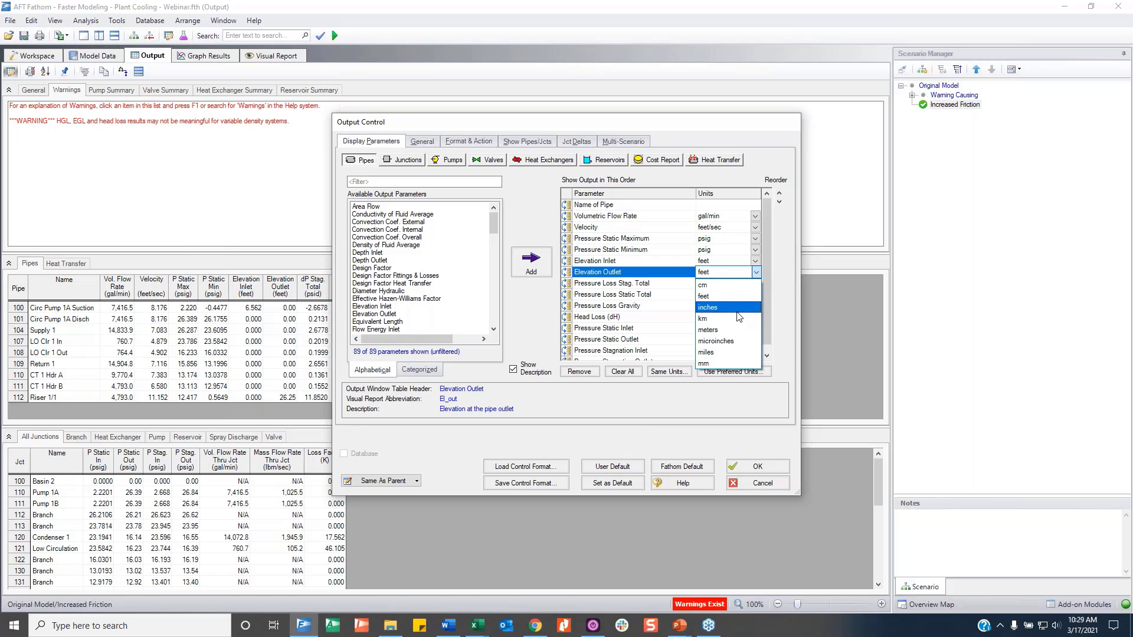
click(732, 329)
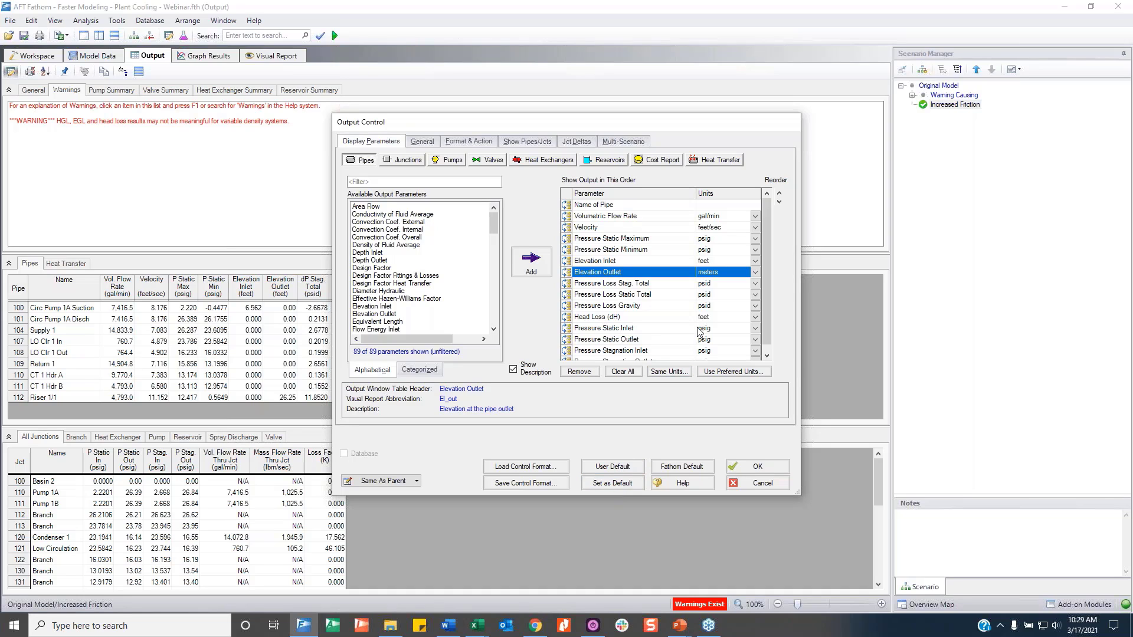
scroll(661, 318, down, 1)
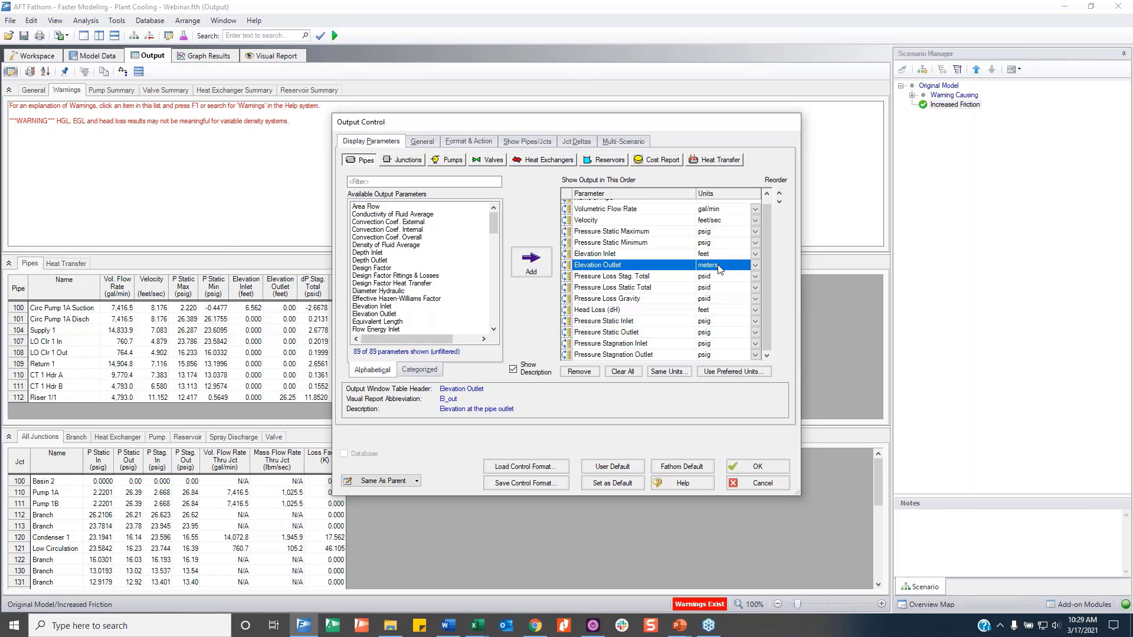
click(579, 371)
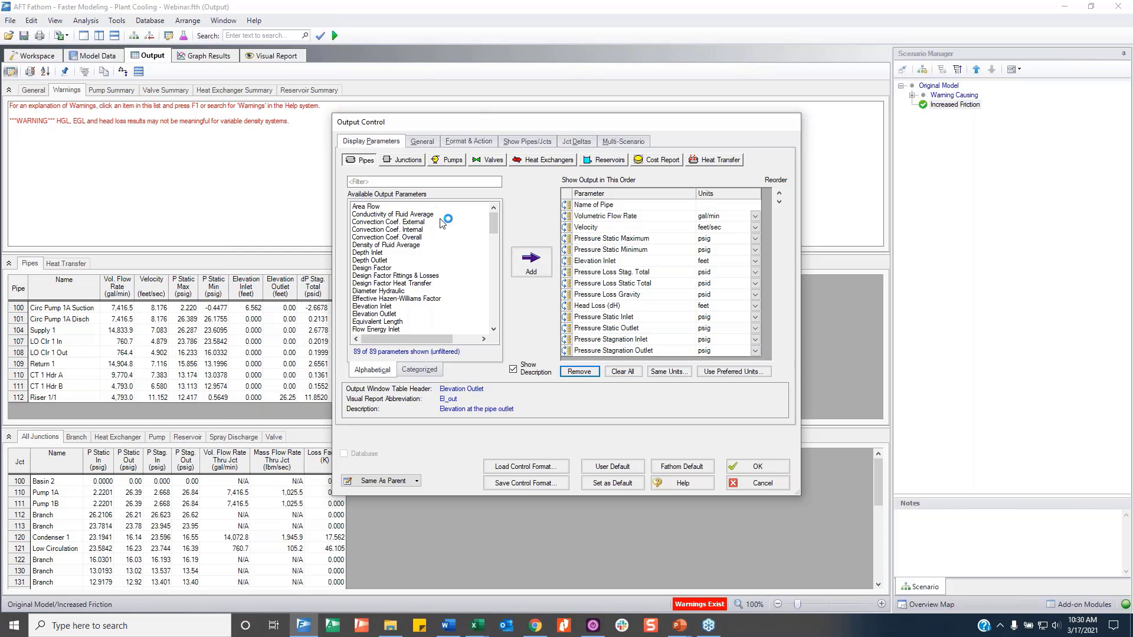
mouse_move(492, 220)
mouse_down()
mouse_move(494, 317)
mouse_move(489, 213)
mouse_up()
Load the user default output control settings, apply them and check the output's warnings list.
click(620, 468)
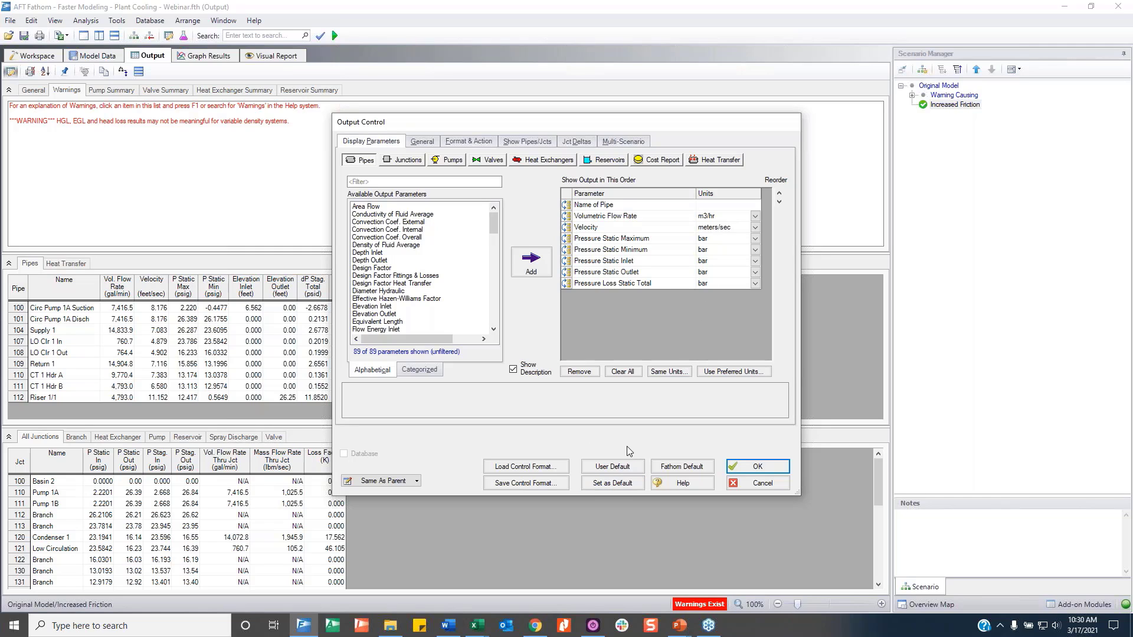
click(629, 470)
click(756, 471)
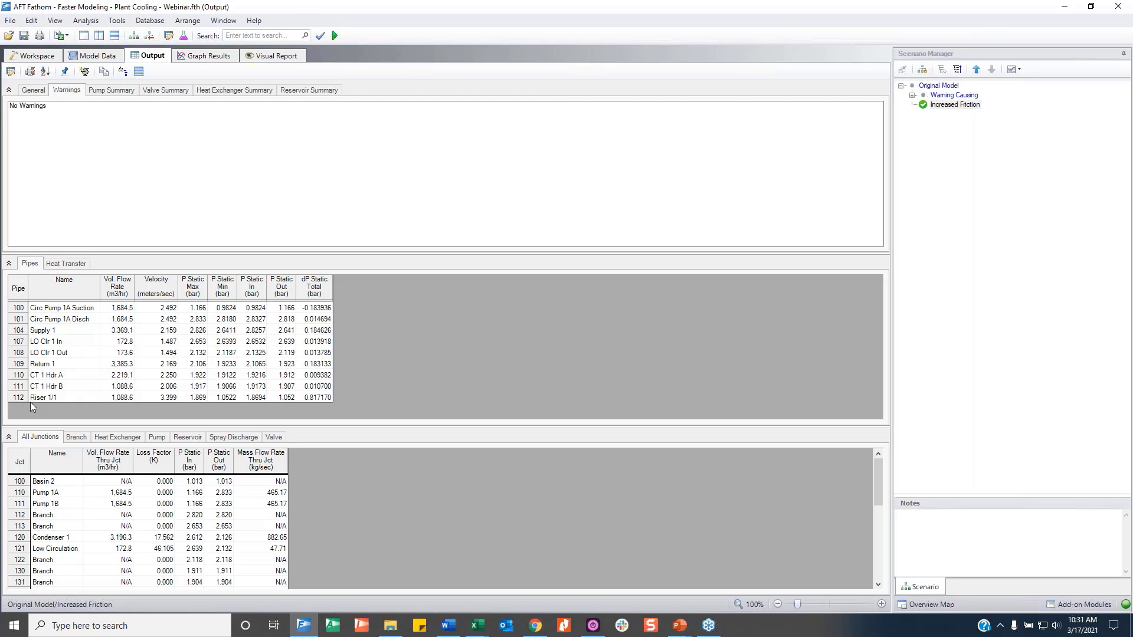
click(42, 109)
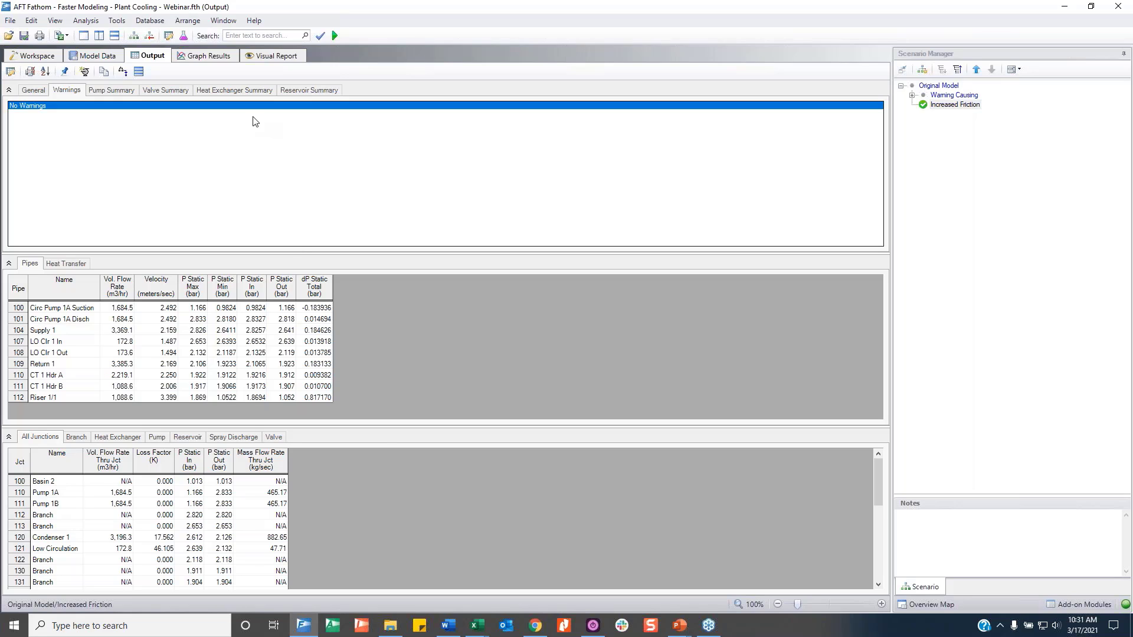
Switch to the running PowerPoint slide show and advance to the User Options slide.
mouse_move(681, 625)
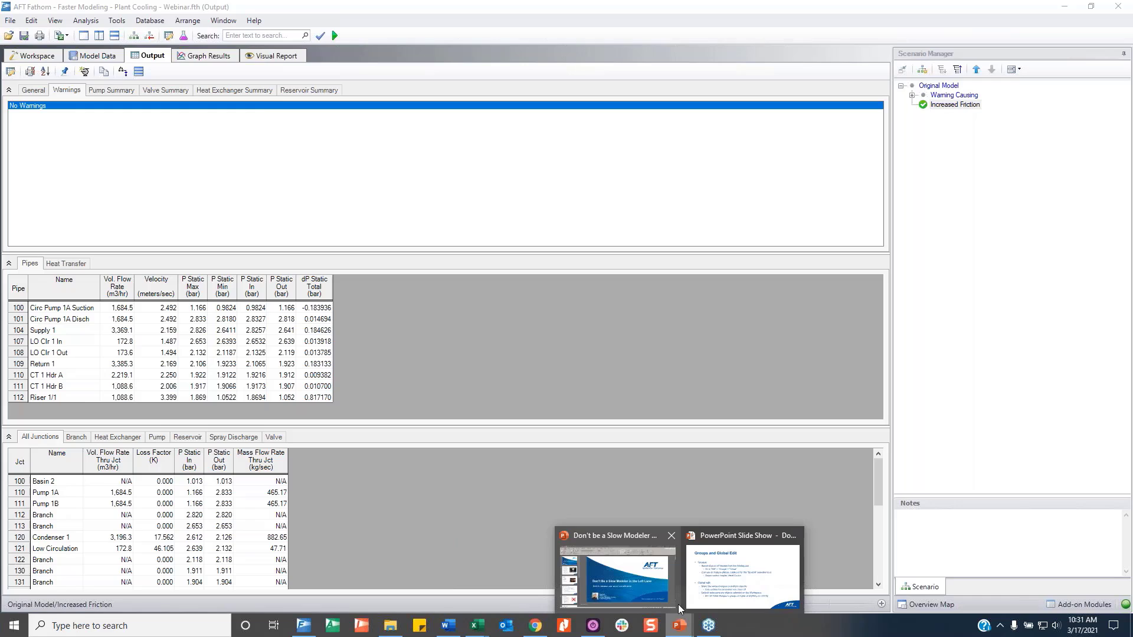
click(625, 588)
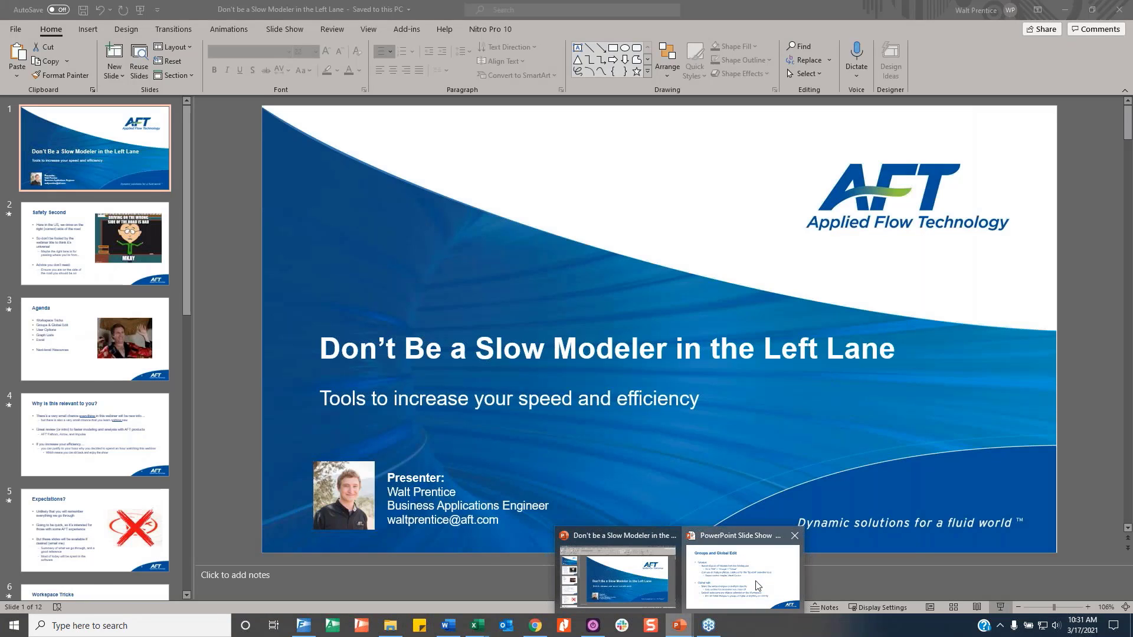
click(758, 585)
click(757, 585)
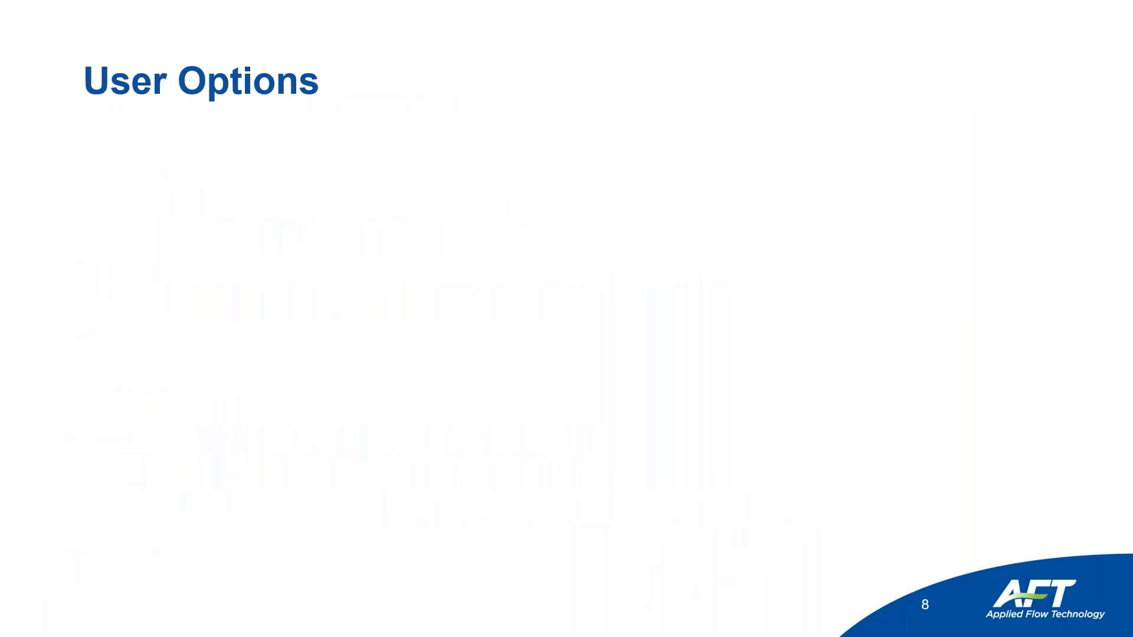
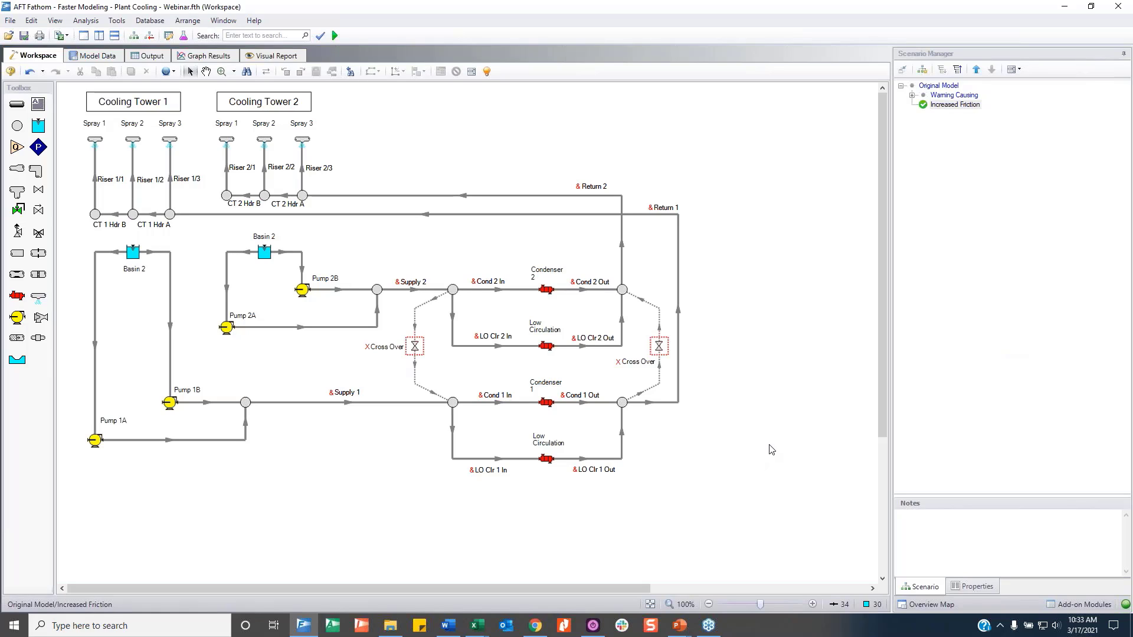
Select the path from Pump 2A's discharge through Supply 2, LO Clr 2 In and Out and Return 2, and look at its profile graph options.
click(330, 327)
shift+click(413, 289)
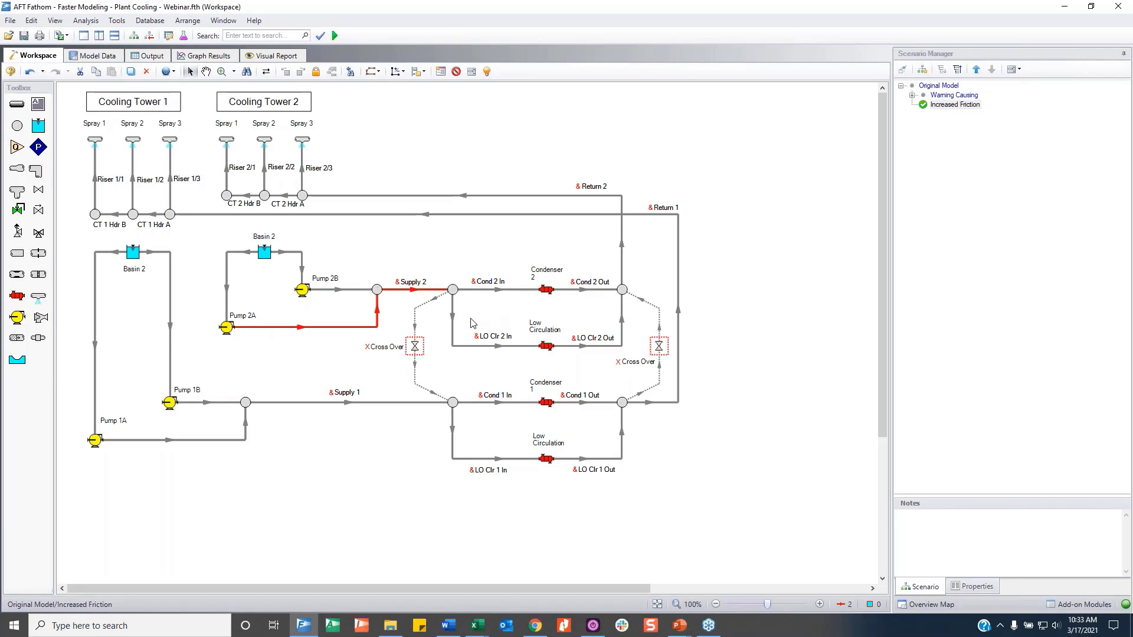
shift+click(452, 340)
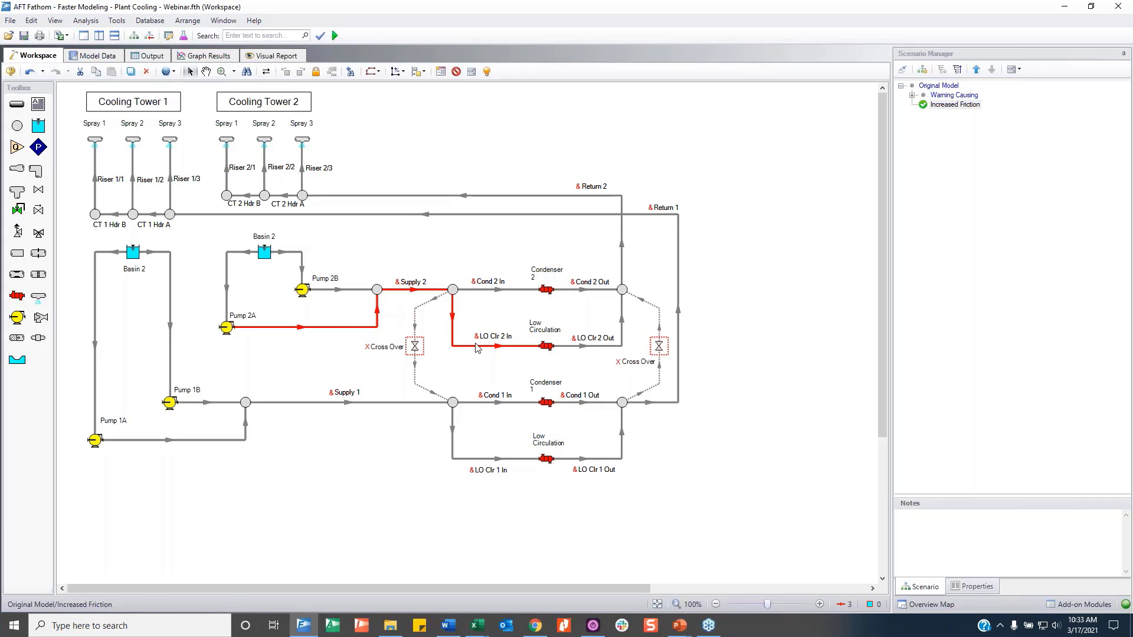
shift+click(596, 346)
shift+click(622, 266)
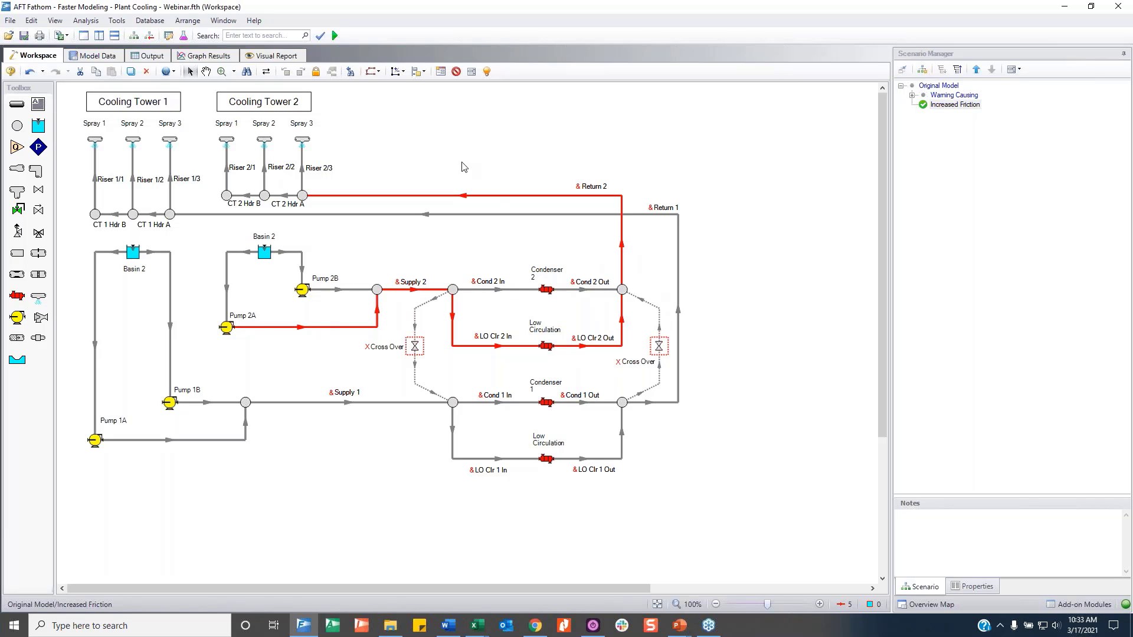
right_click(453, 176)
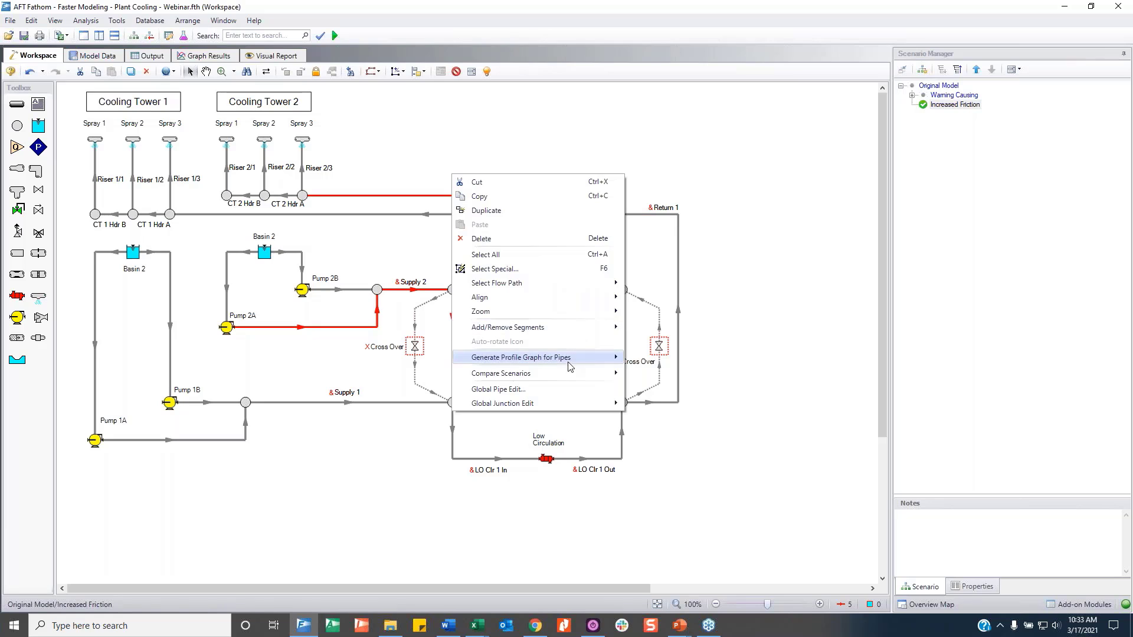
mouse_move(566, 361)
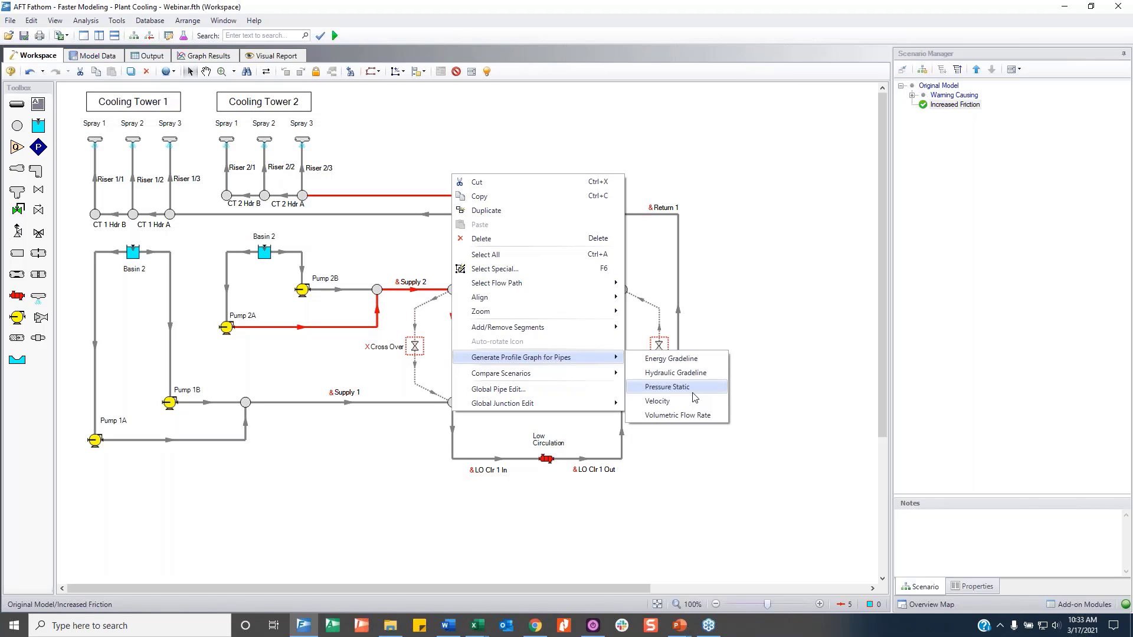
click(747, 263)
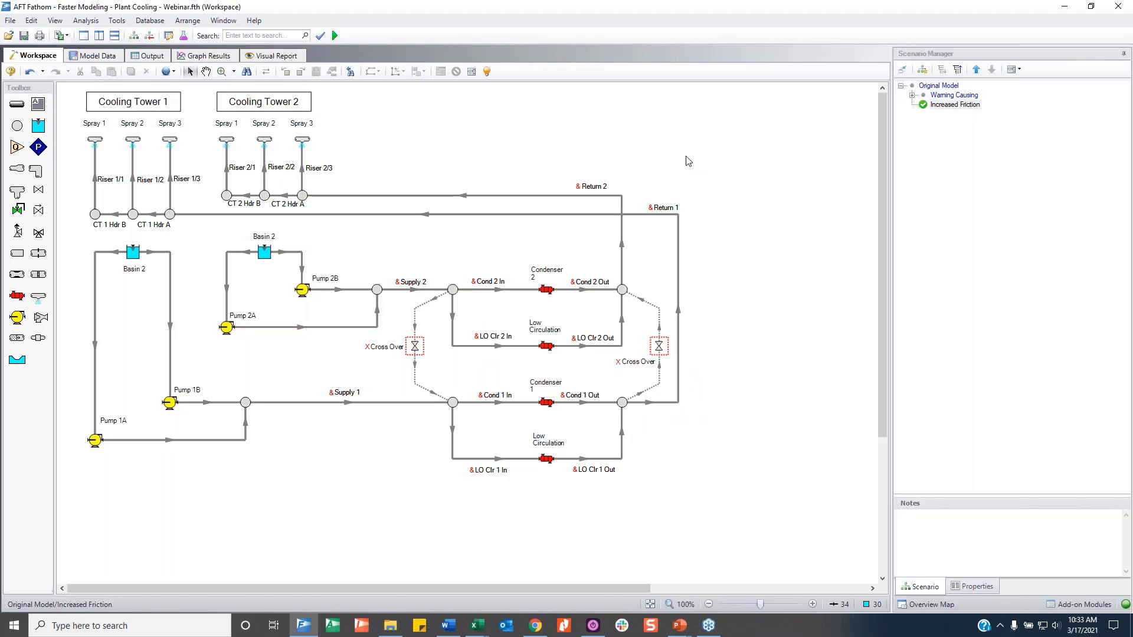
Select the pipes of the Lower Profile group on the workspace using Select Special.
key(ctrl+shift+a)
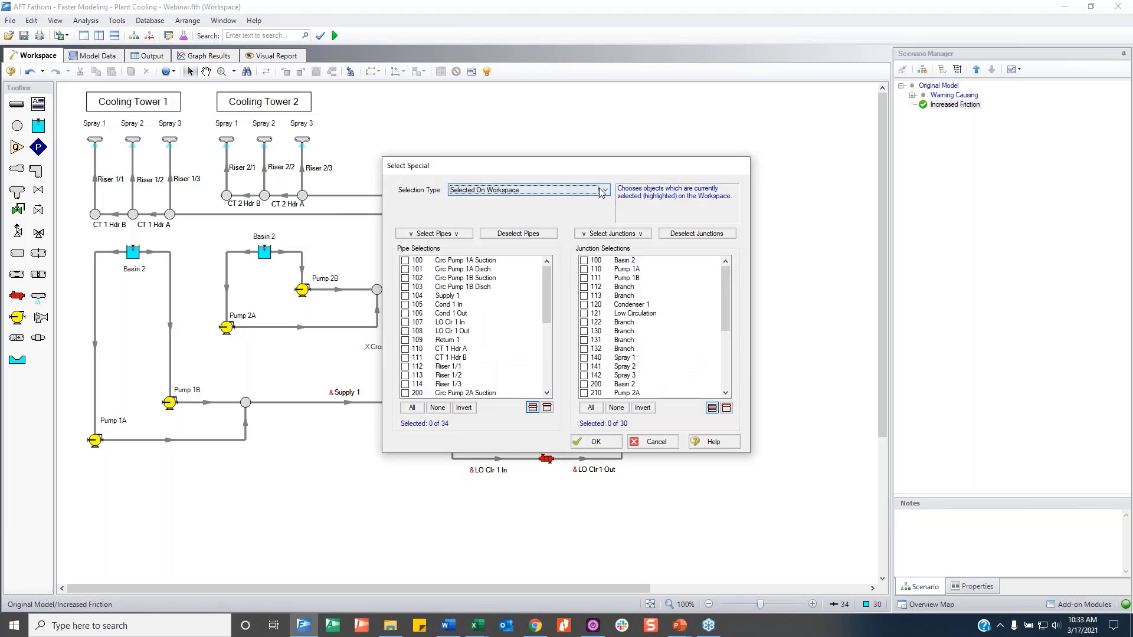
click(600, 191)
scroll(515, 250, down, 1)
click(513, 254)
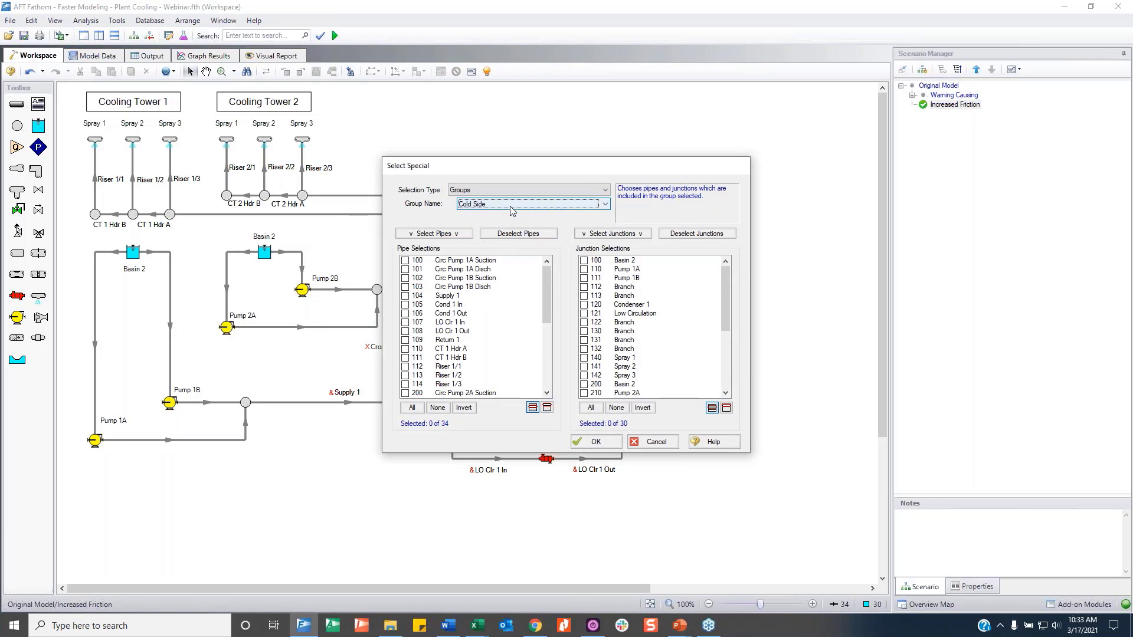
click(511, 205)
click(506, 234)
click(465, 235)
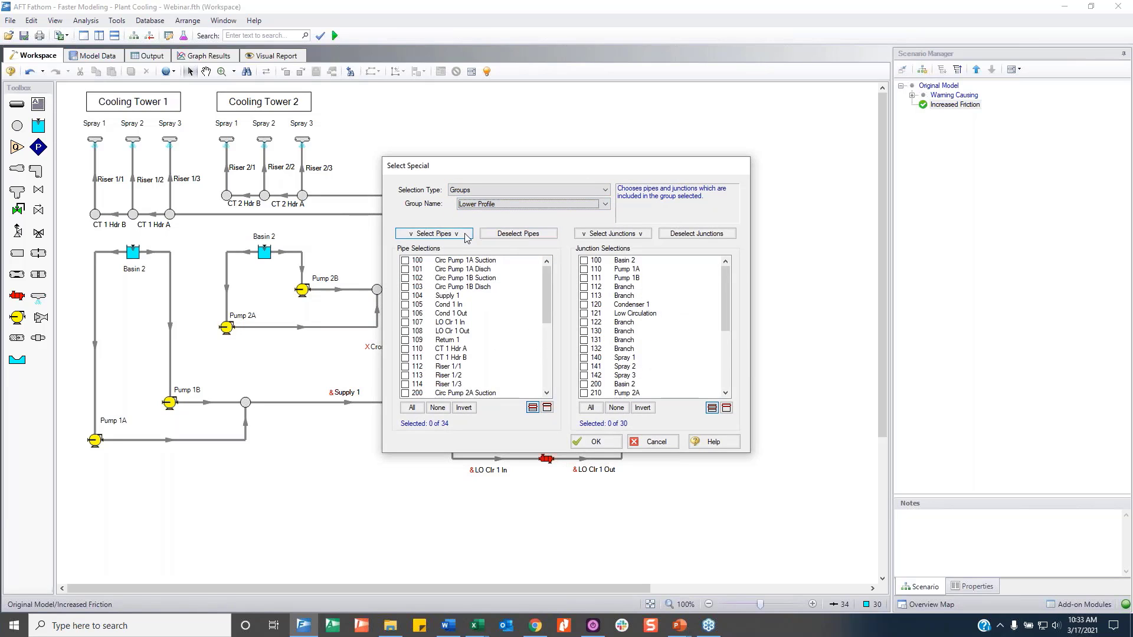
click(614, 441)
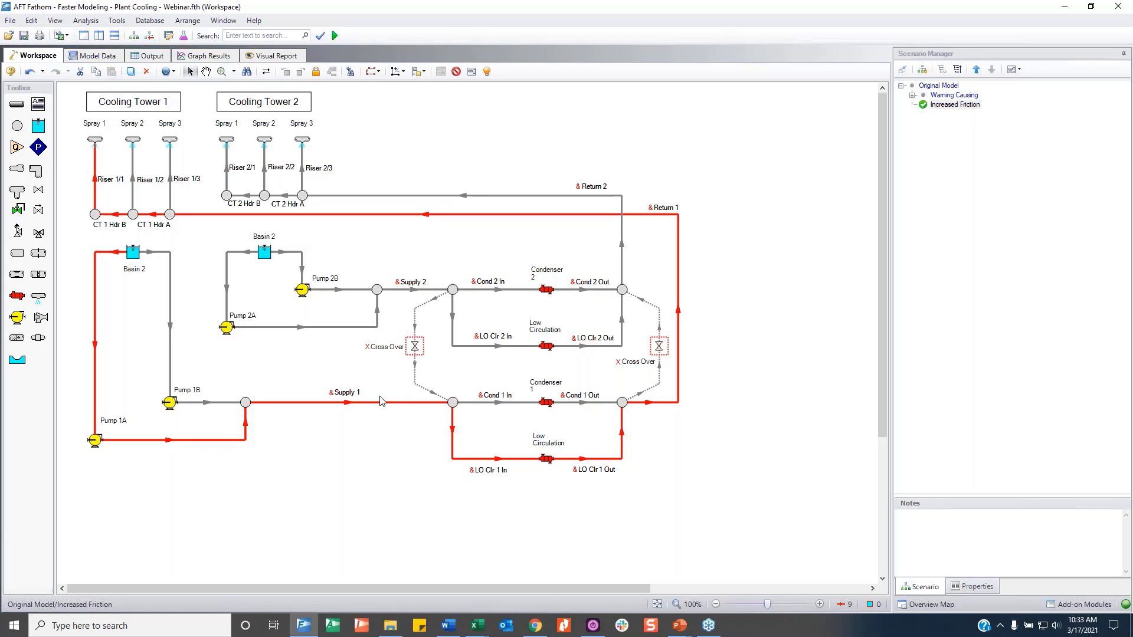
Generate a Pressure Static profile graph for the selected pipes.
right_click(370, 248)
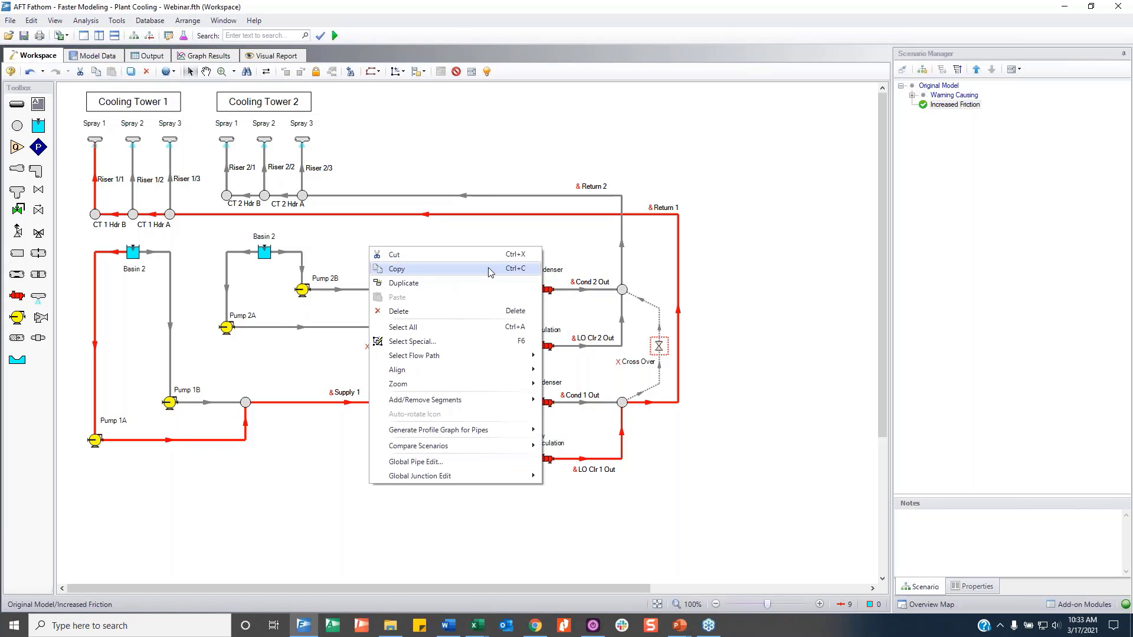
mouse_move(467, 431)
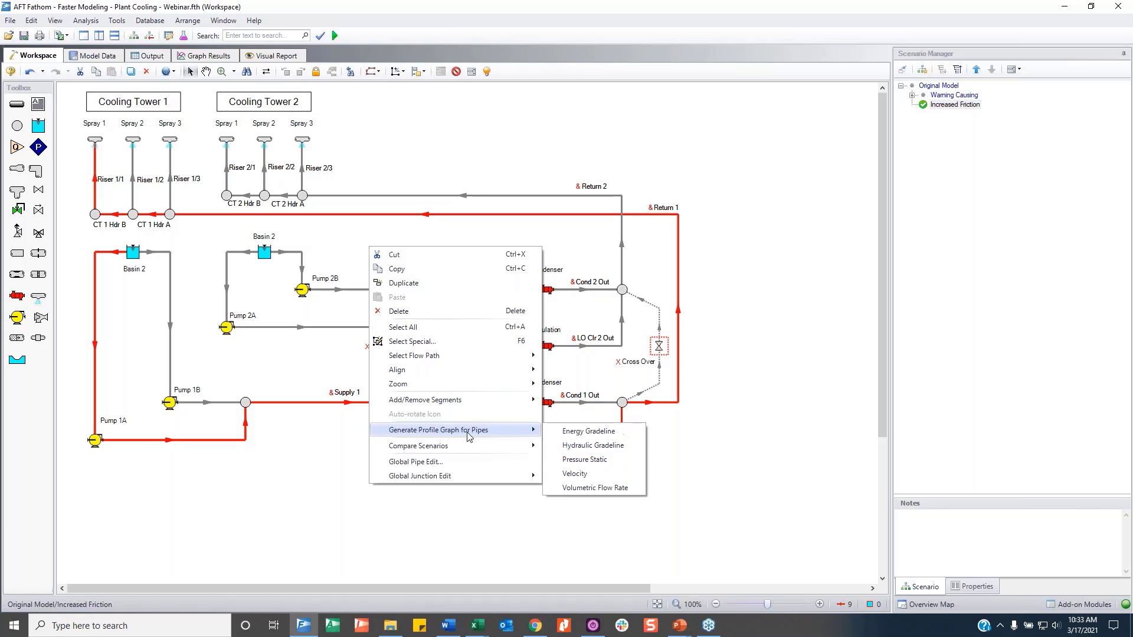
click(571, 460)
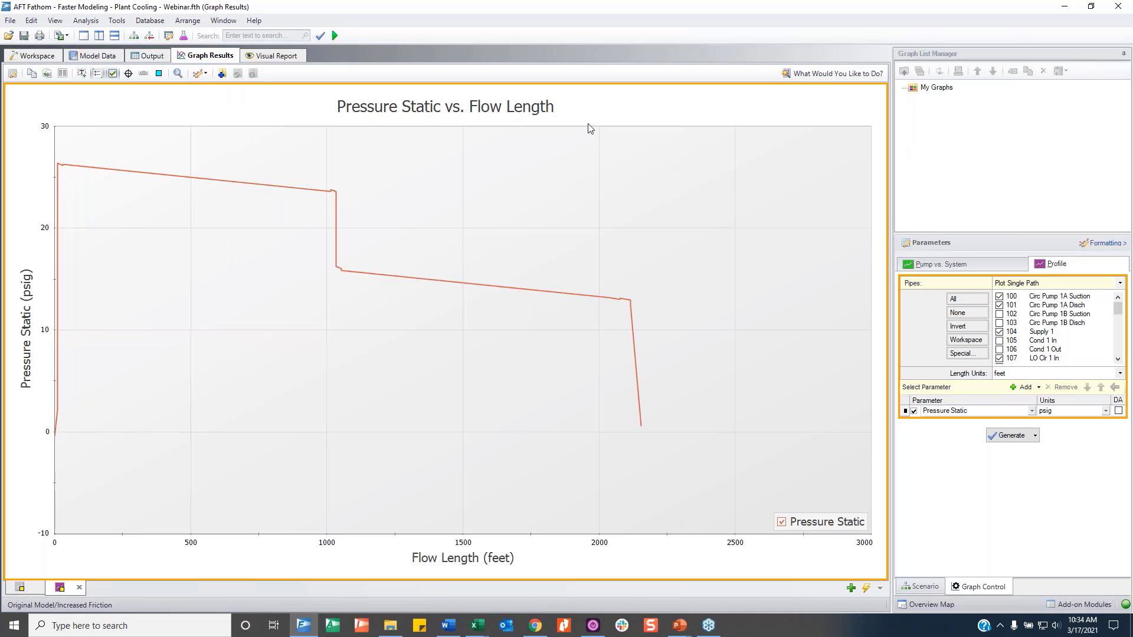
Add the current static pressure graph to the graph list under the name Lower Profile P.
click(221, 73)
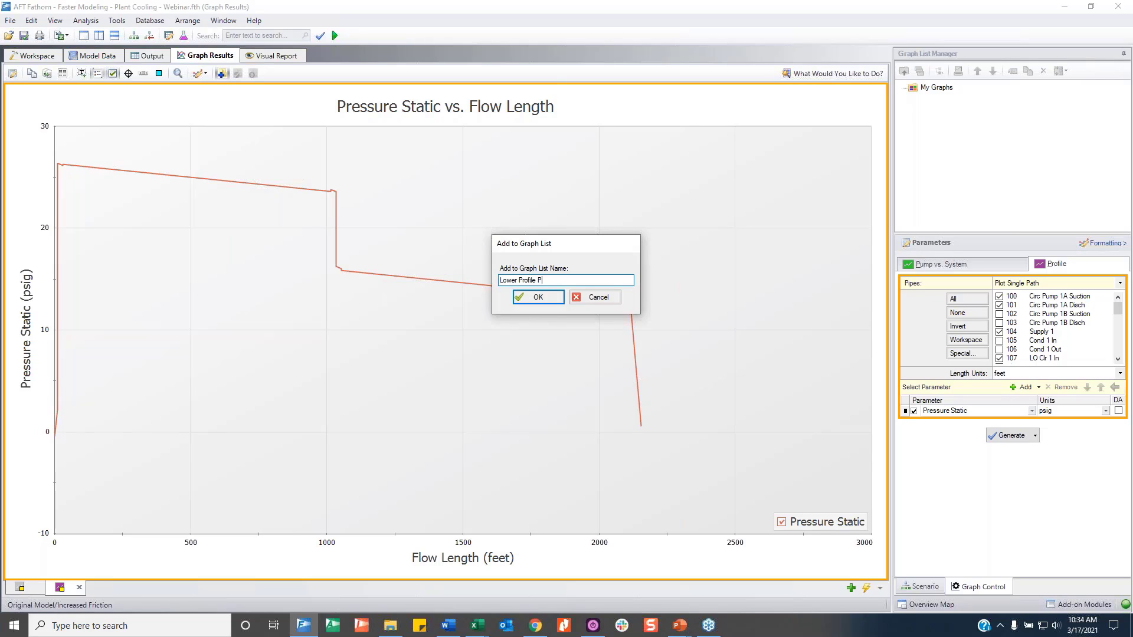
key(Return)
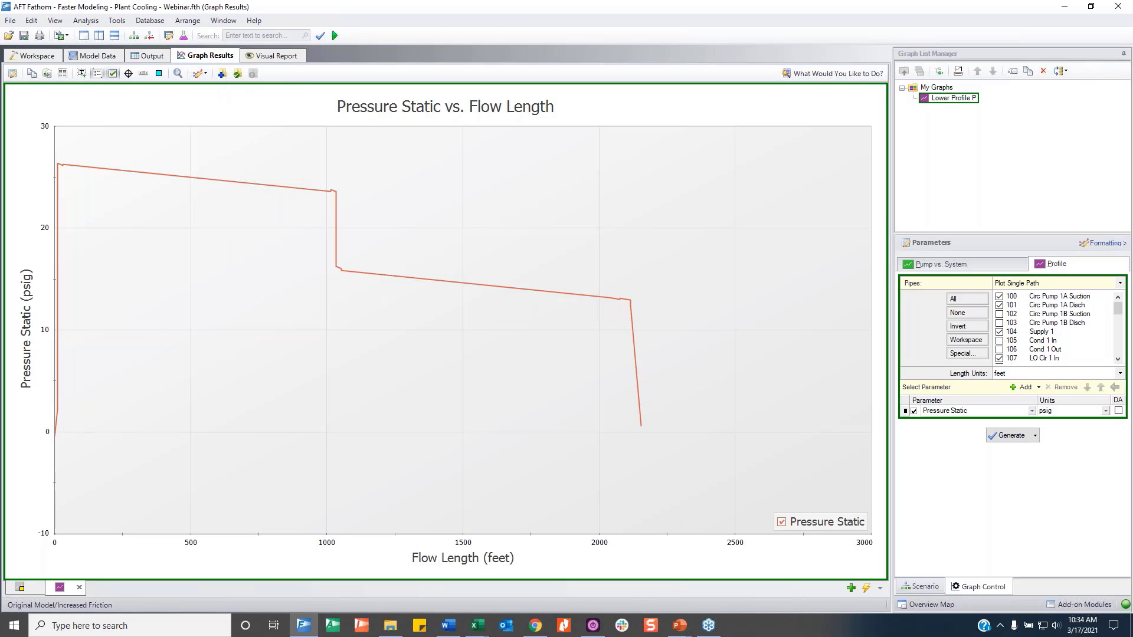
Start a new graph and choose the Lower Profile group's pipes for it using Select Special by Groups.
click(852, 589)
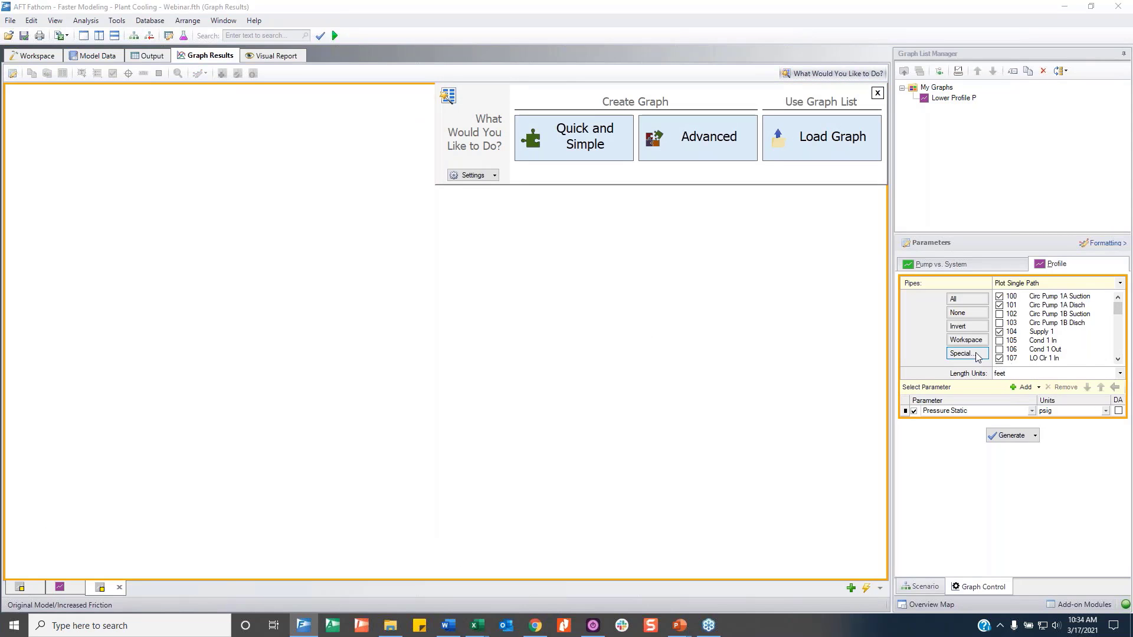
click(966, 313)
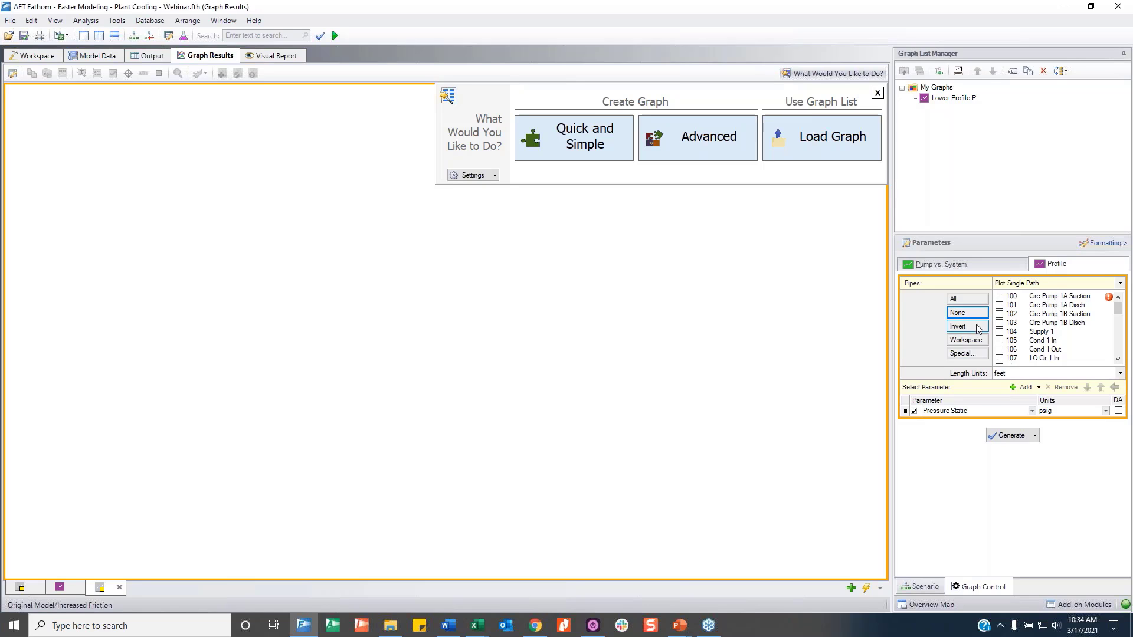
click(966, 357)
click(530, 191)
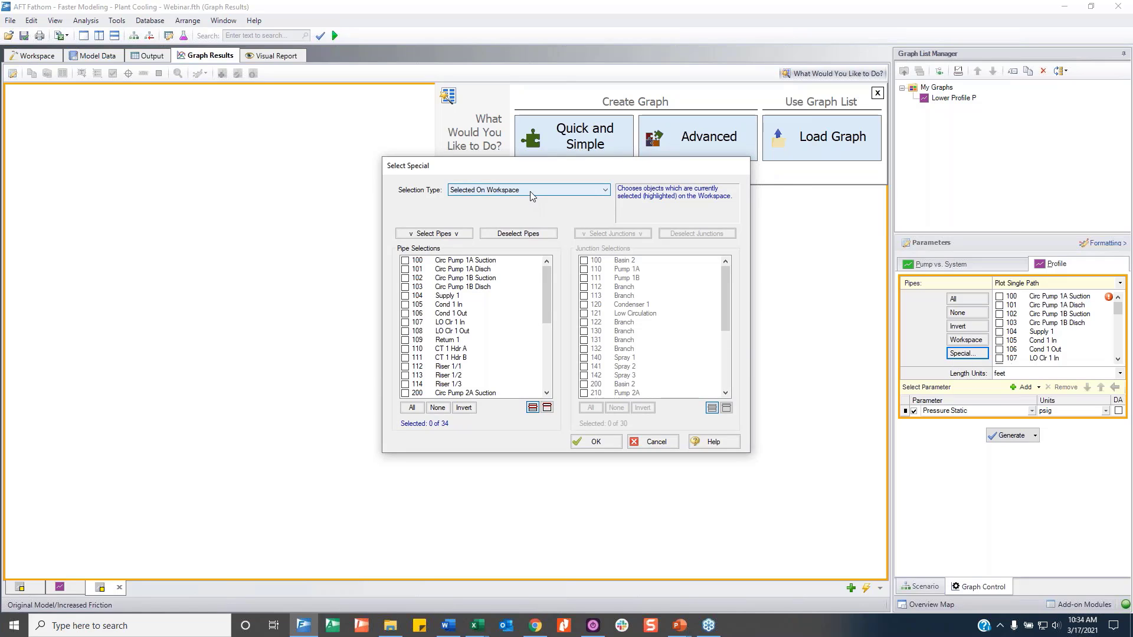
scroll(490, 236, down, 2)
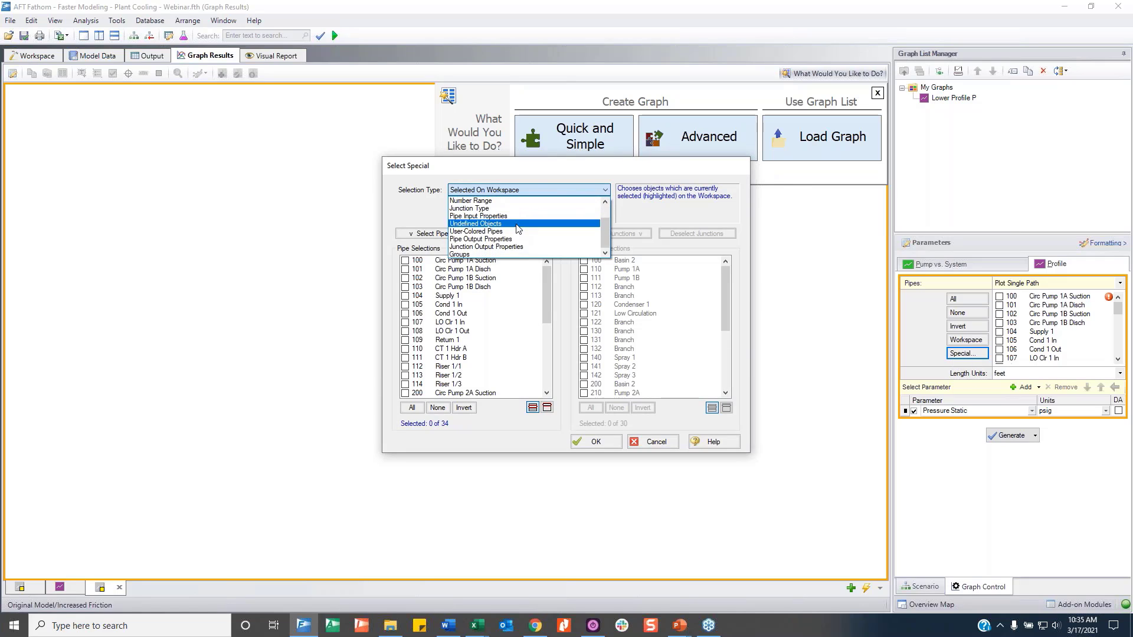
click(489, 224)
click(493, 204)
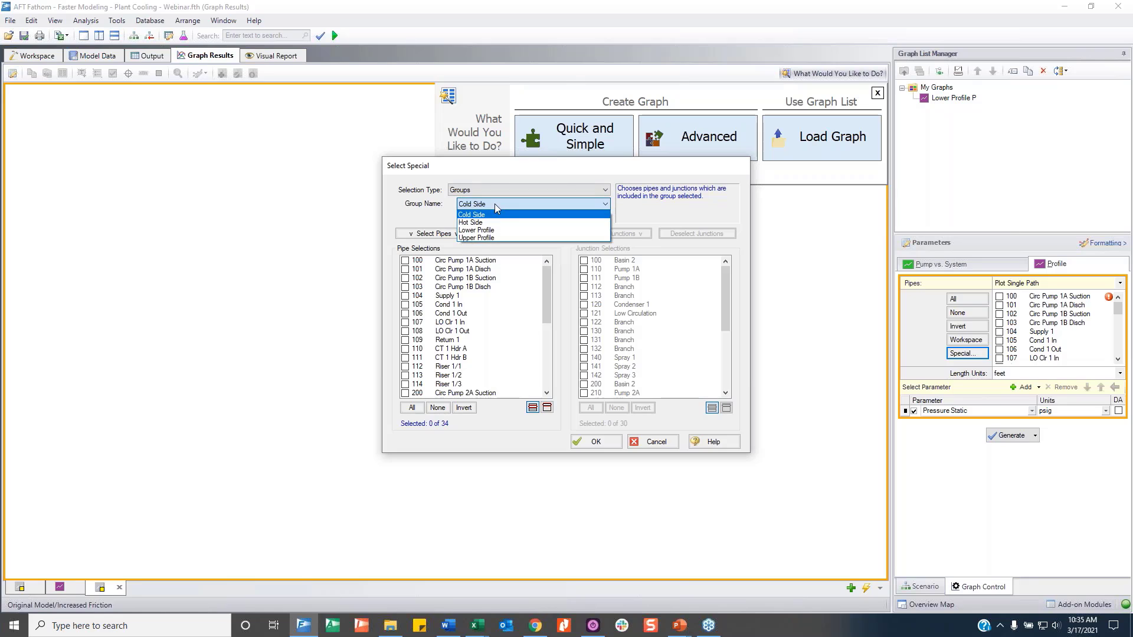
click(494, 230)
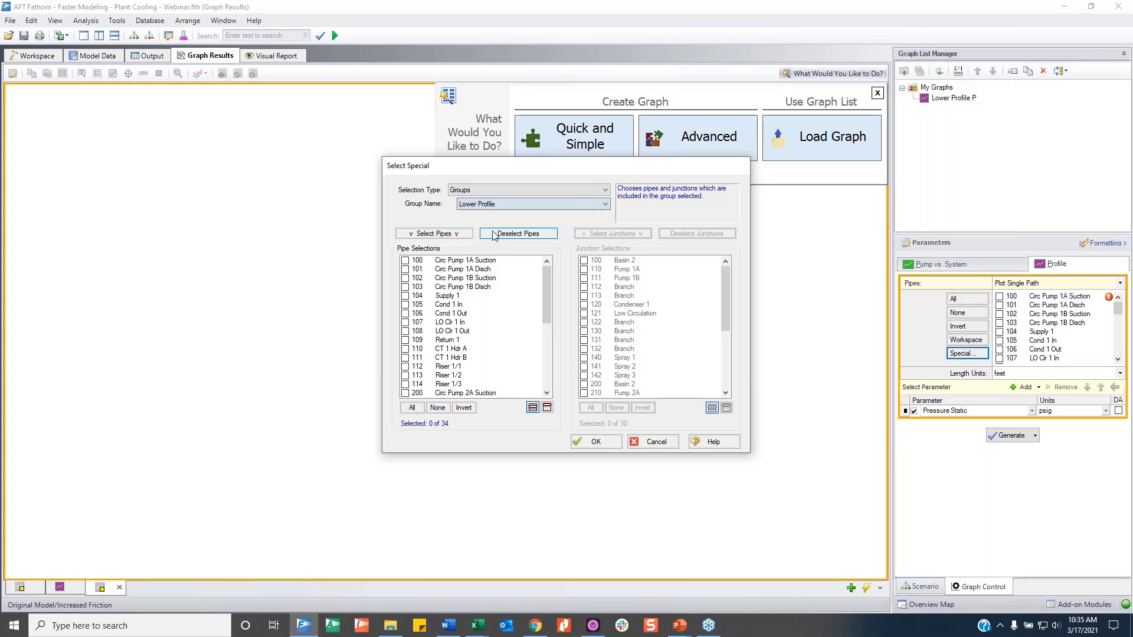
click(595, 441)
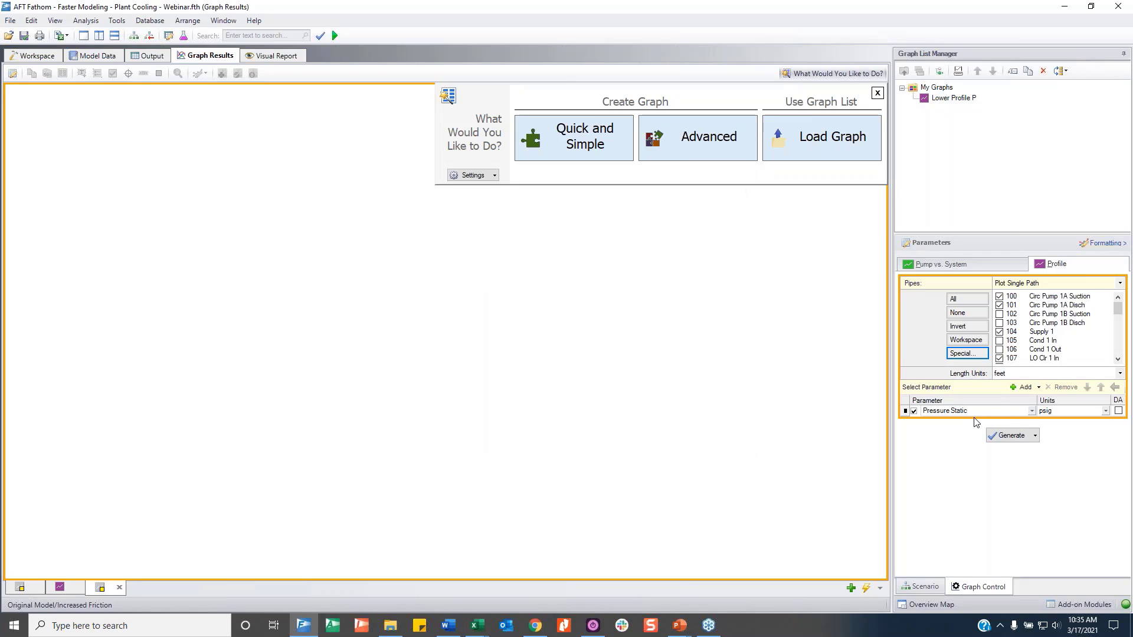
Generate a stacked profile graph with Elevation and Velocity added to Pressure Static, and hide its junction markers.
click(1024, 387)
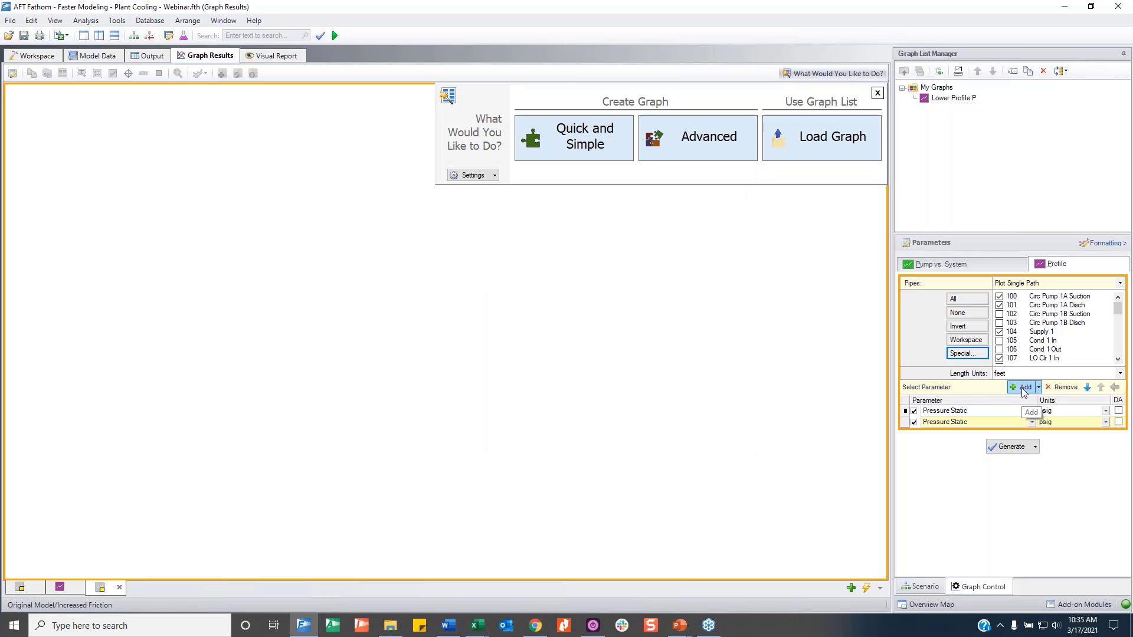
click(1032, 424)
click(983, 433)
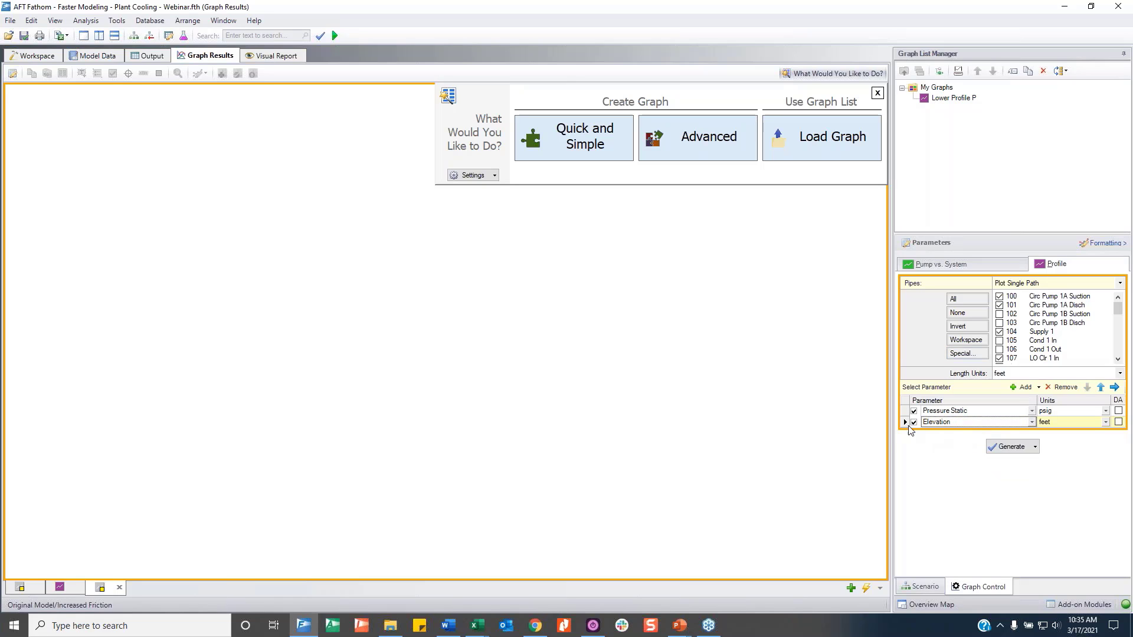
click(1023, 387)
click(1032, 434)
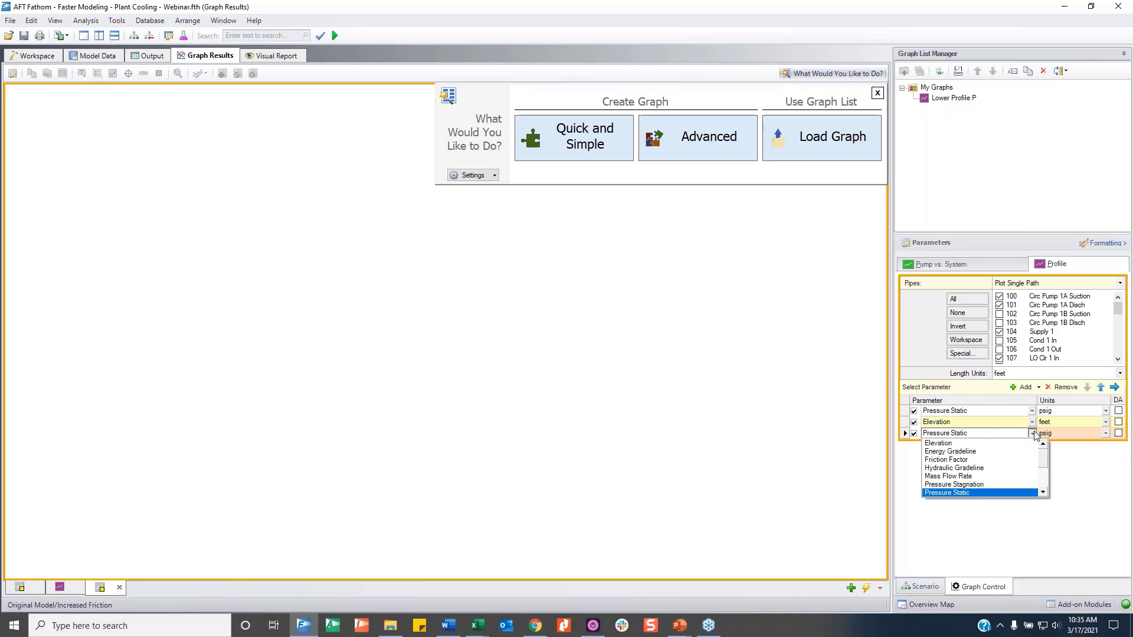
scroll(1004, 466, down, 1)
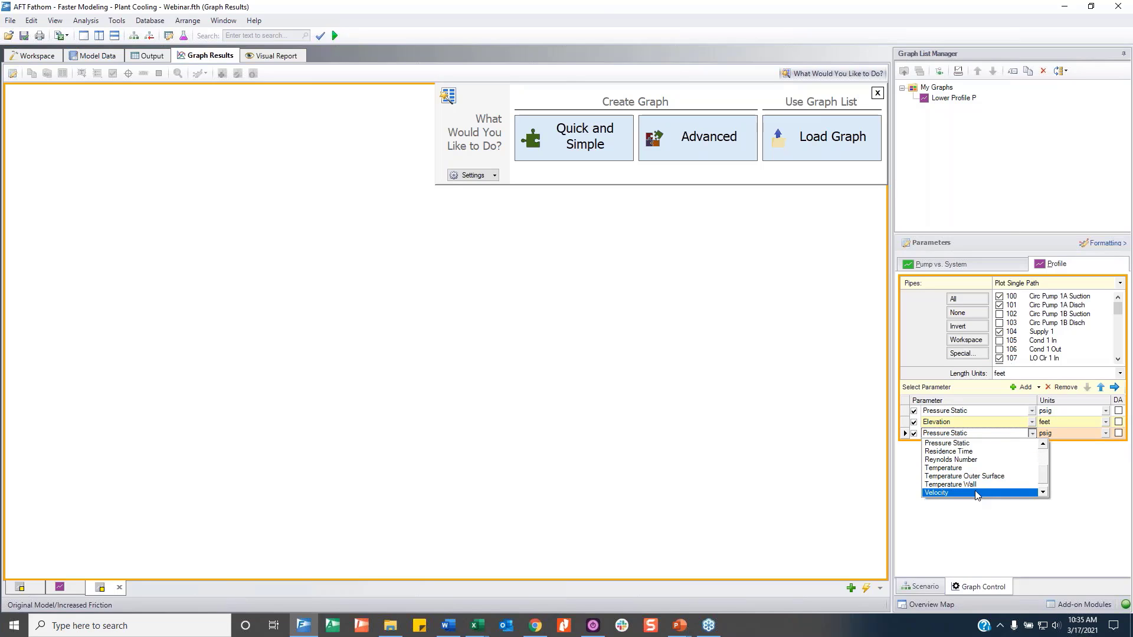
click(1020, 493)
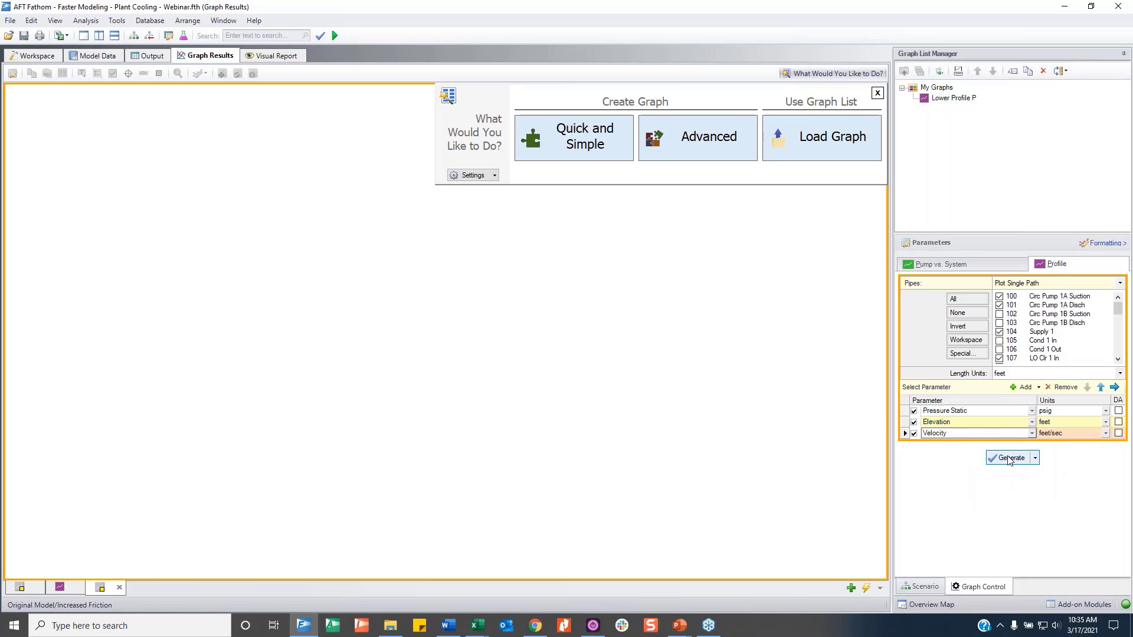
click(1009, 458)
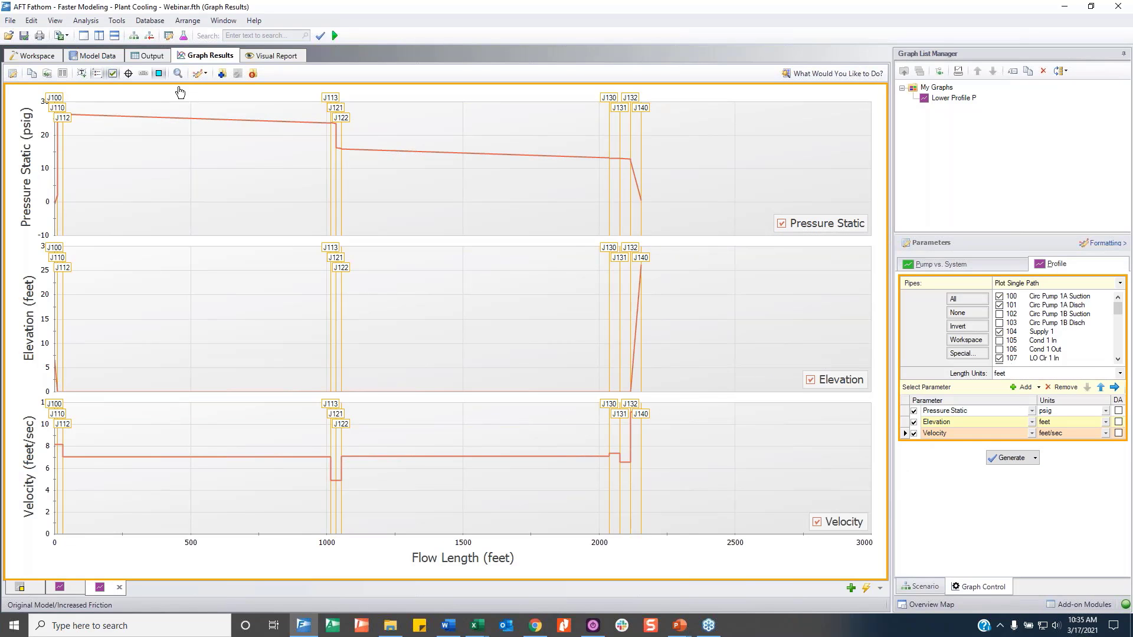
click(158, 74)
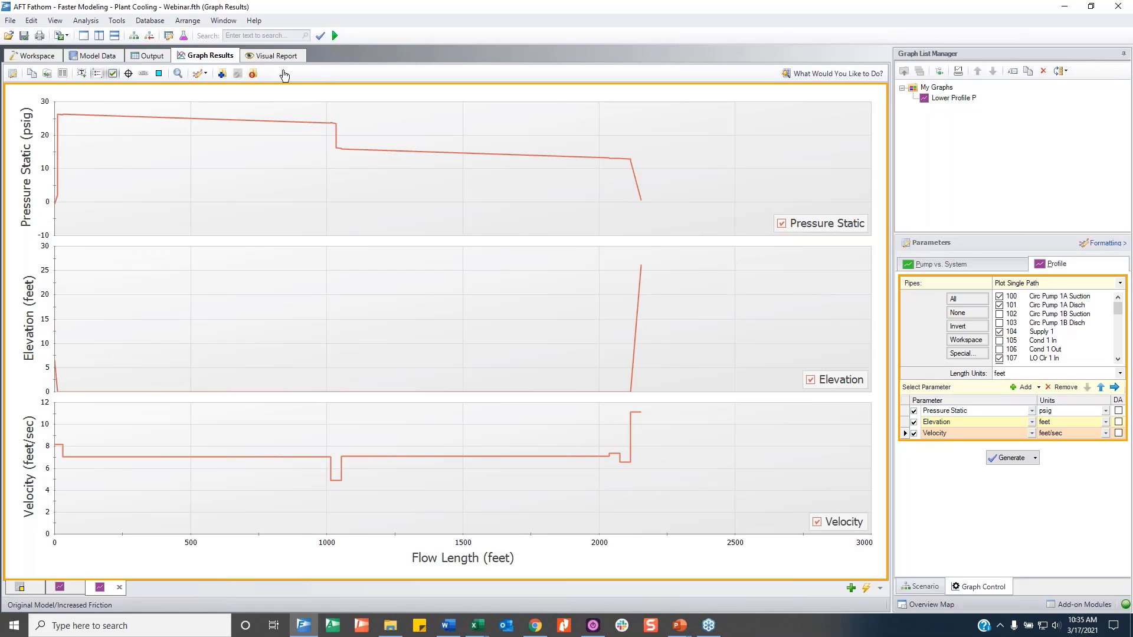
Add the stacked graph to the graph list under the name Lower Profile P, E, and V.
click(222, 73)
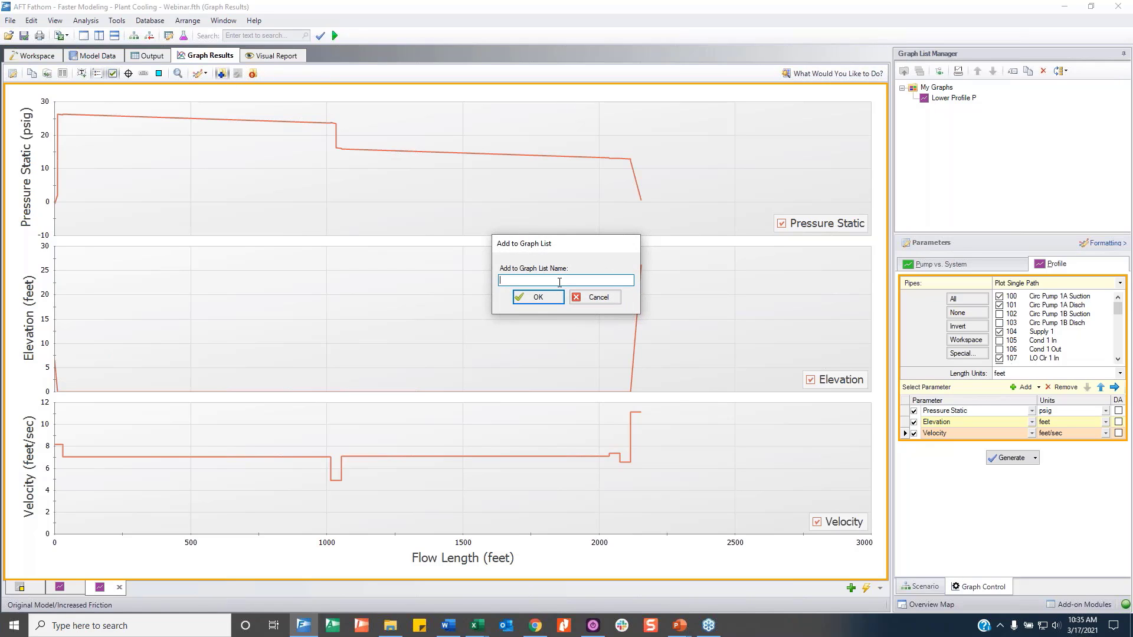
text(Lower Profile P, E, and V)
key(Return)
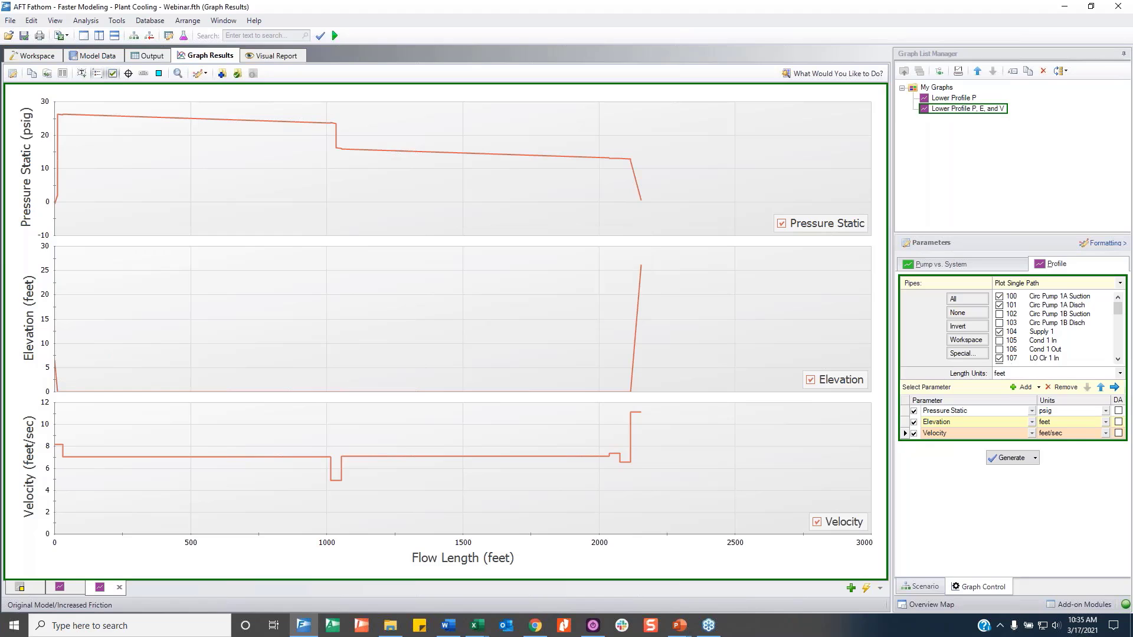
Reload the Lower Profile P graph from the graph list and save the model.
double_click(969, 99)
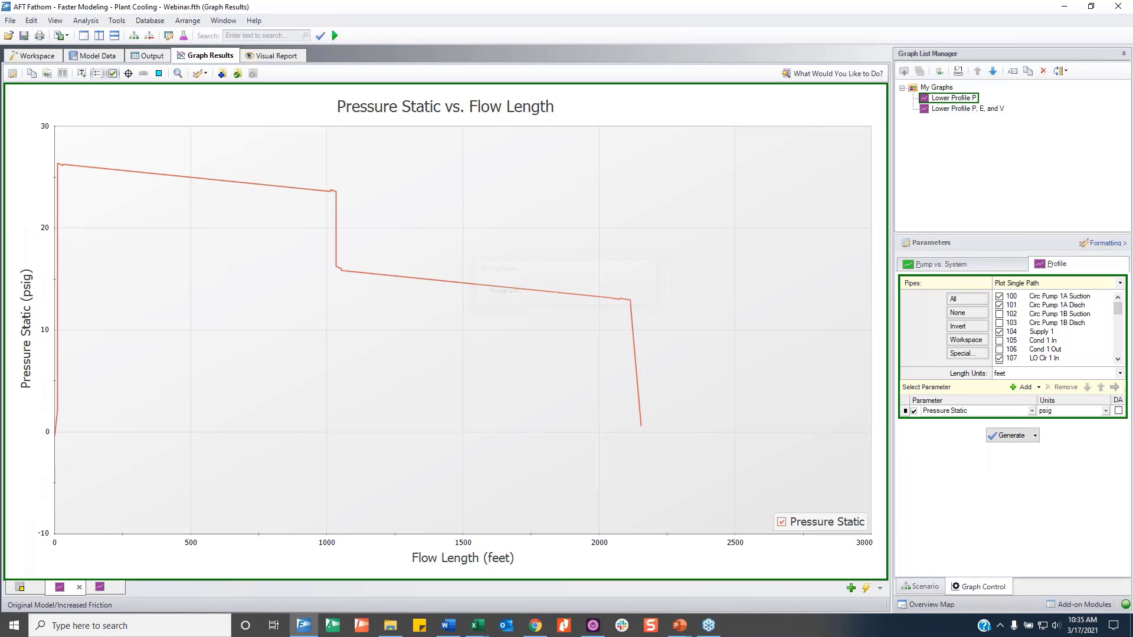
click(25, 37)
double_click(991, 109)
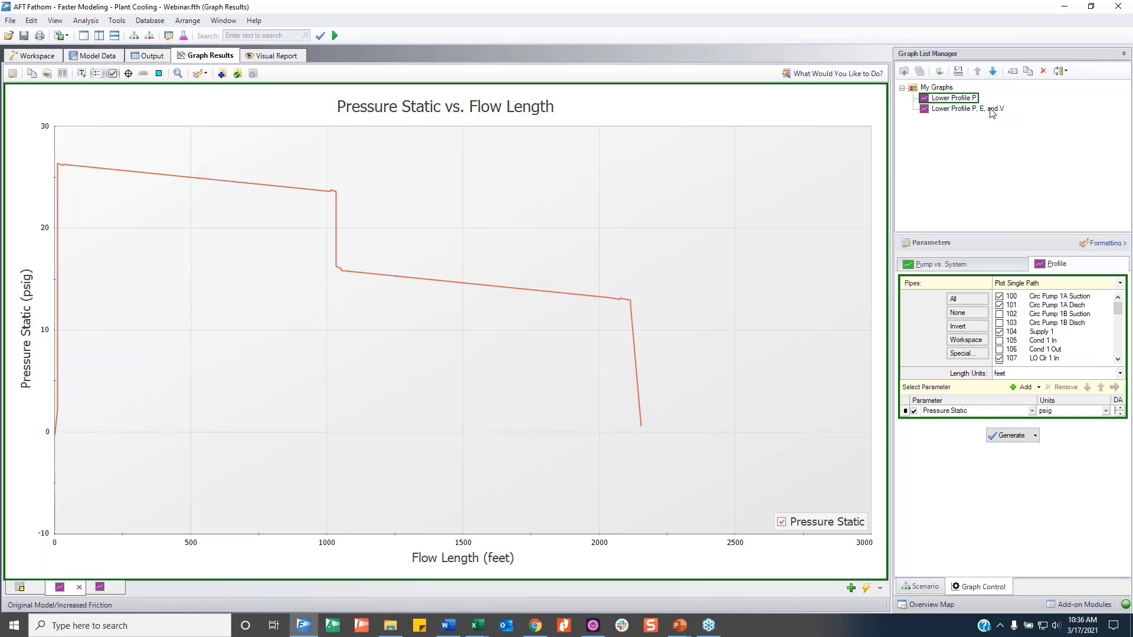
double_click(952, 99)
Look at the scenario tree and the selected path on the workspace, and return to the graph results.
click(924, 588)
click(982, 587)
click(925, 588)
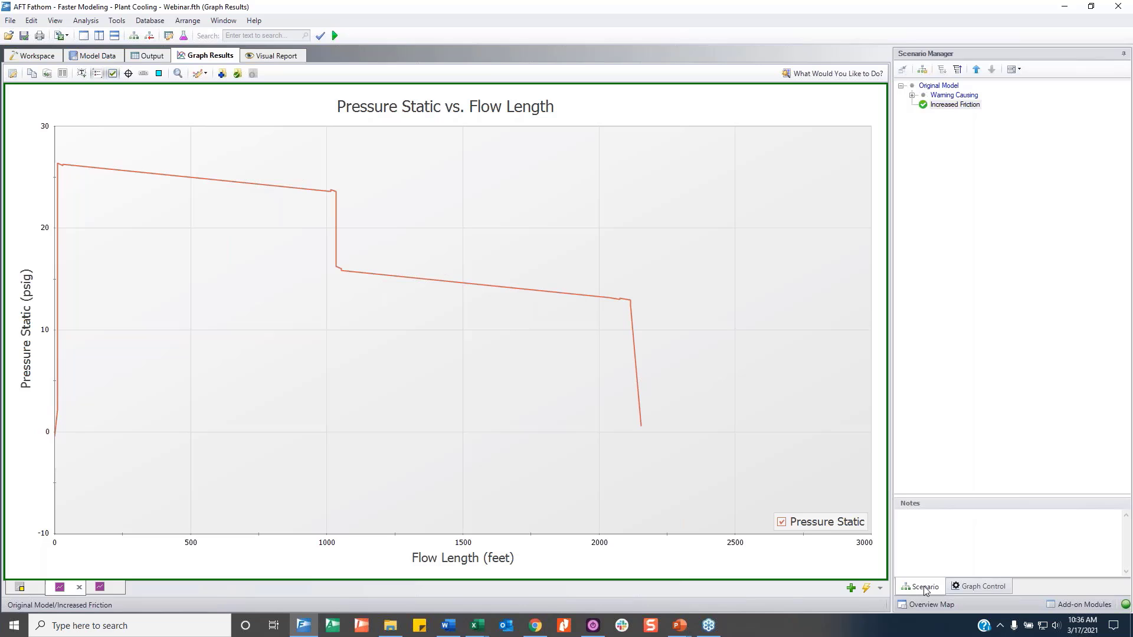
click(984, 587)
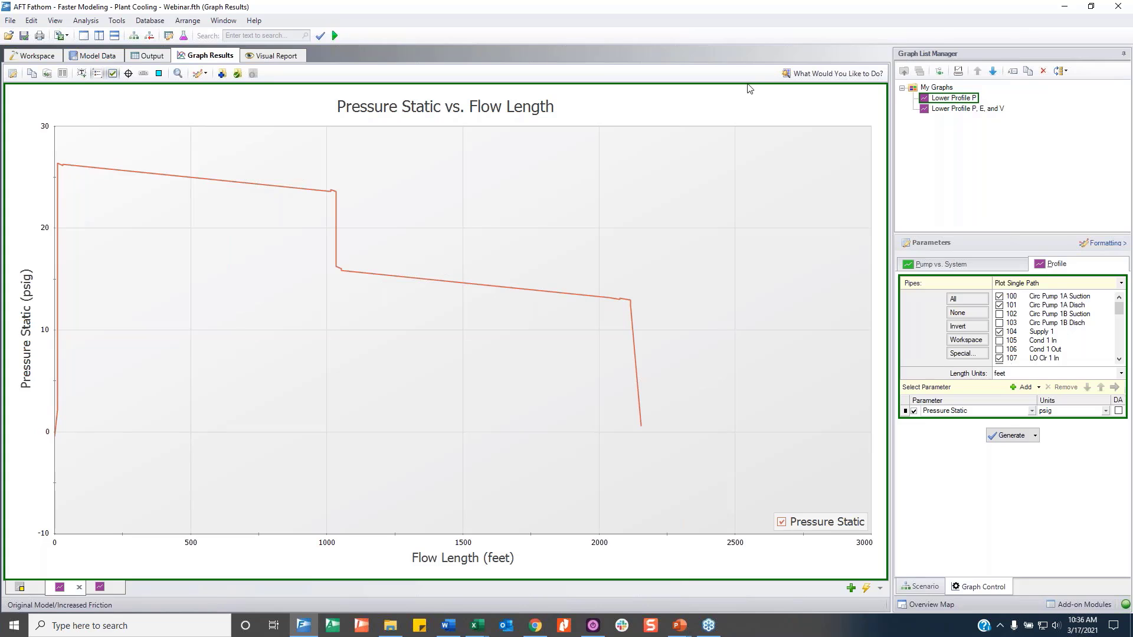
click(28, 55)
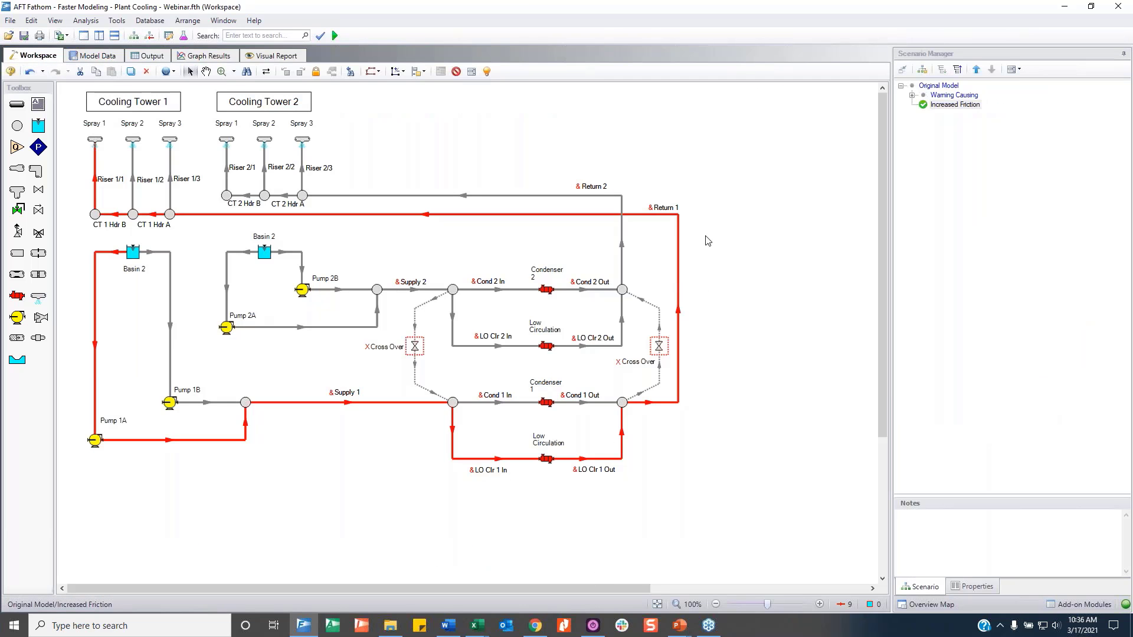
click(211, 60)
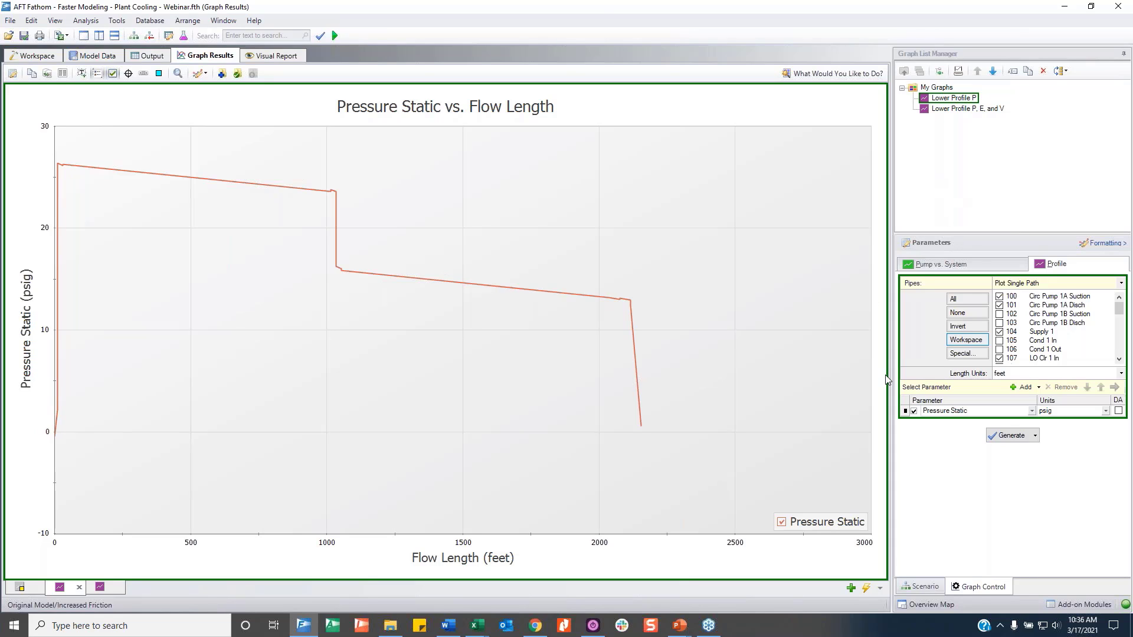
Generate a Pressure Static profile in a new graph, plotting multiple paths with the Upper Profile and Lower Profile groups.
click(851, 589)
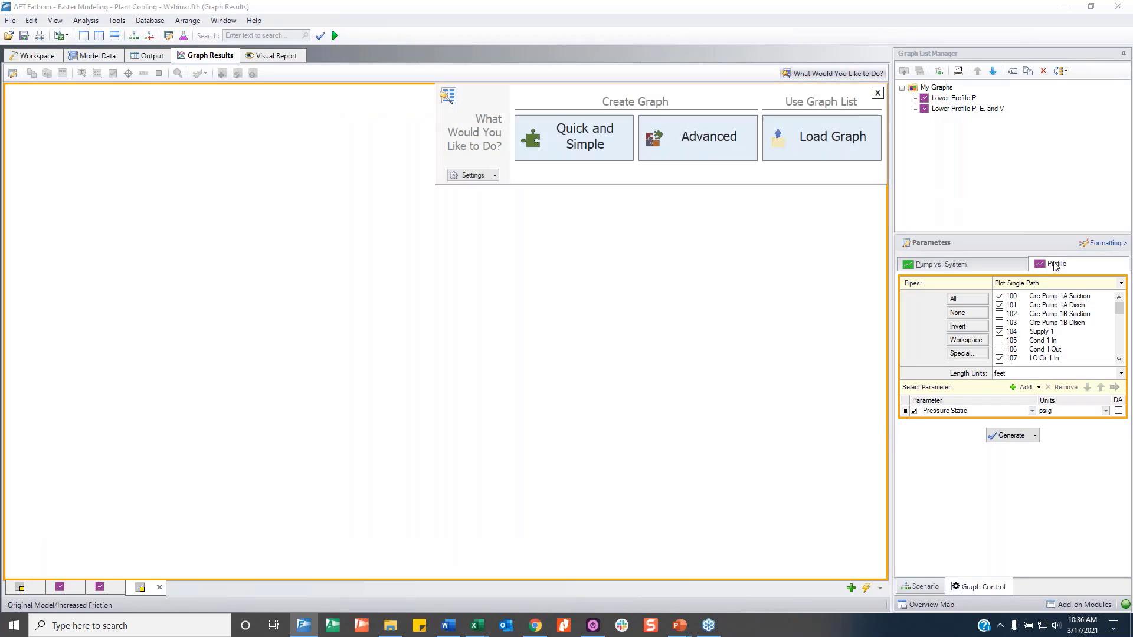
click(1074, 284)
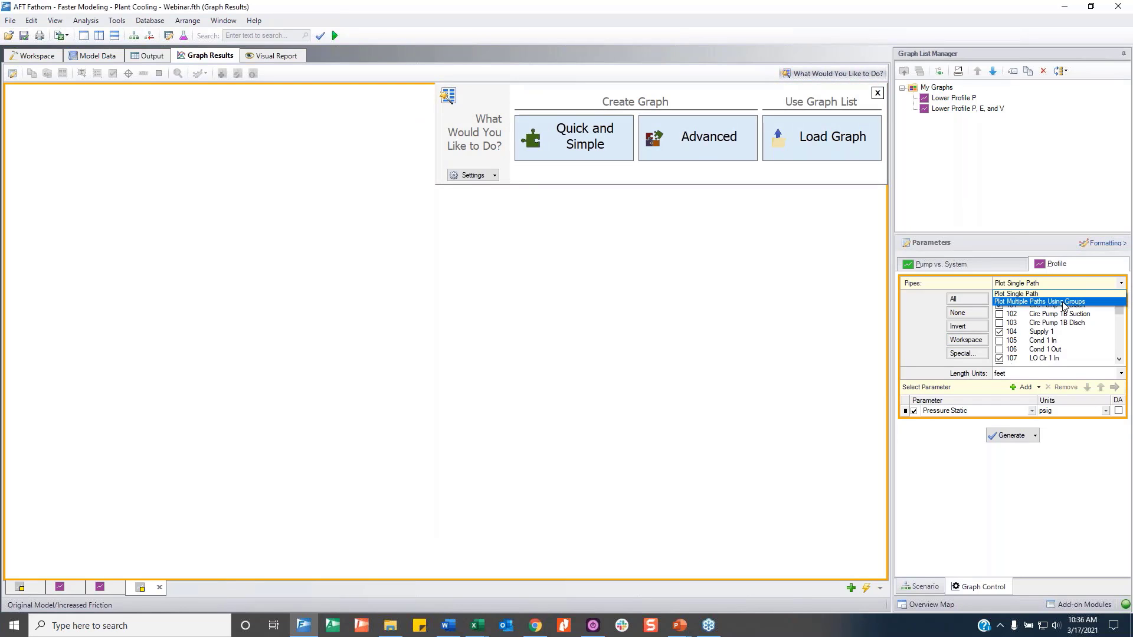
click(1063, 302)
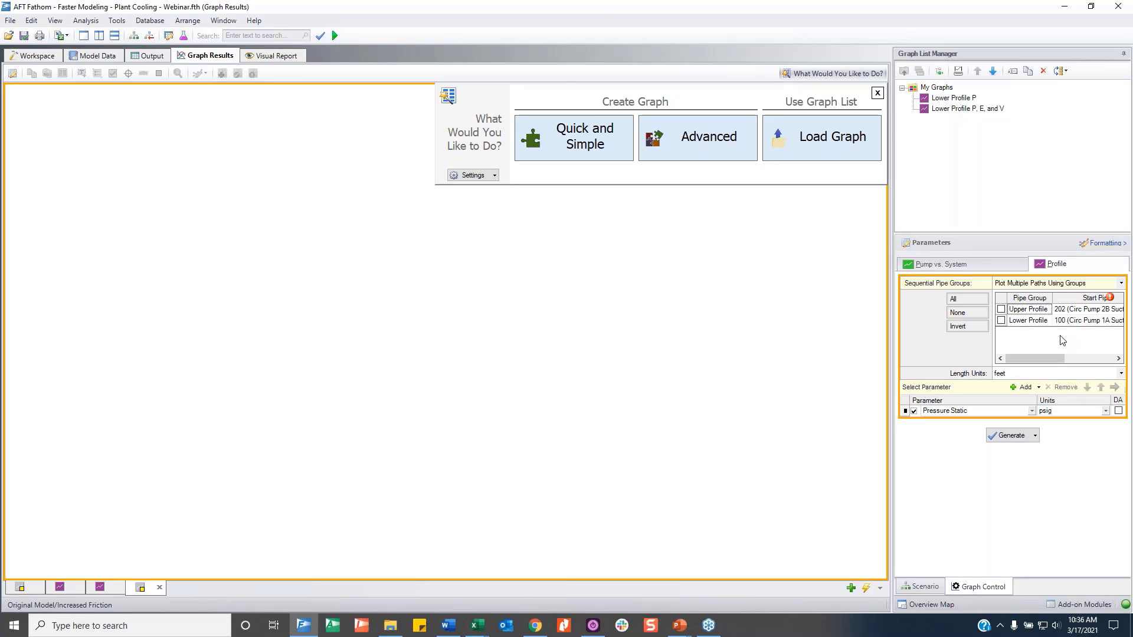
click(1002, 309)
click(1001, 320)
click(1016, 436)
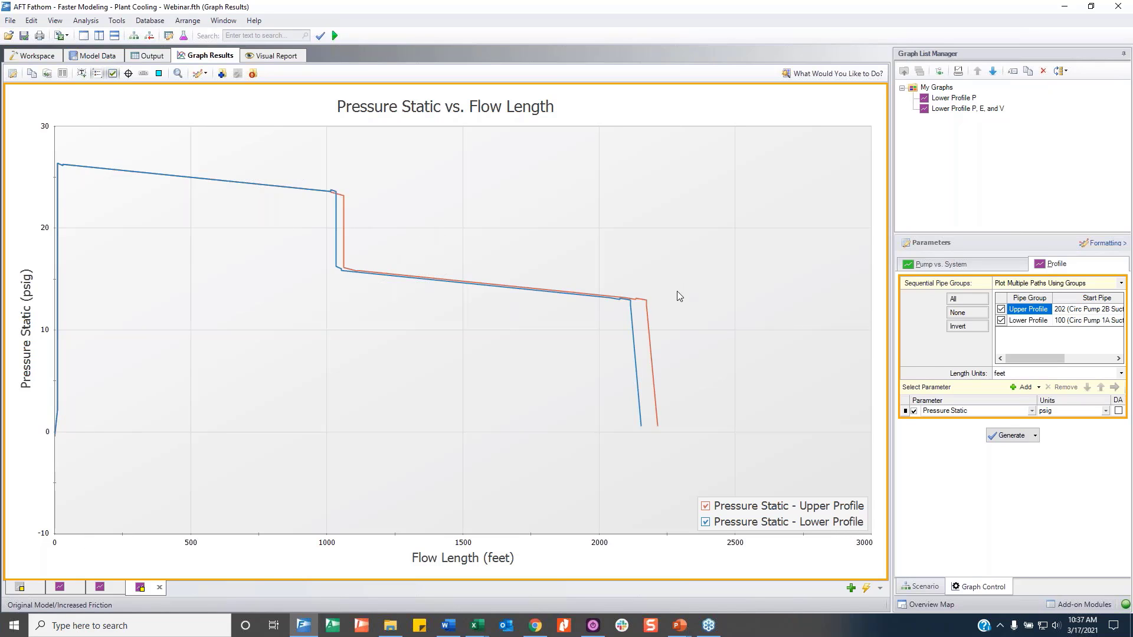
Add the two-path graph to the graph list under the name Mult Groups Profile.
click(227, 76)
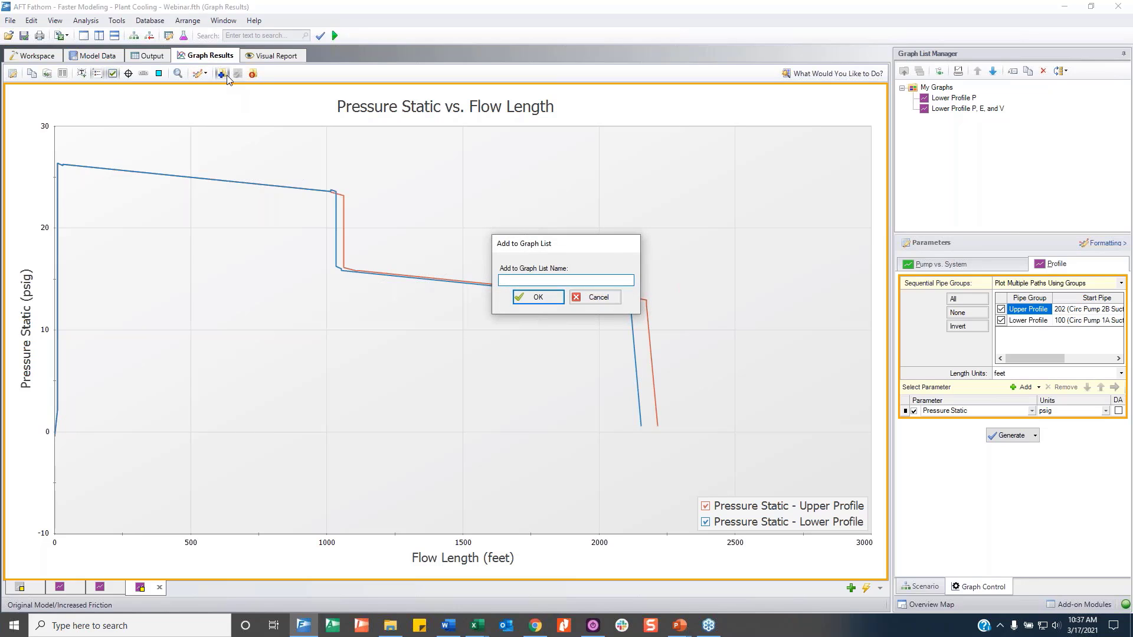
text(Mult Groups Profile)
key(Return)
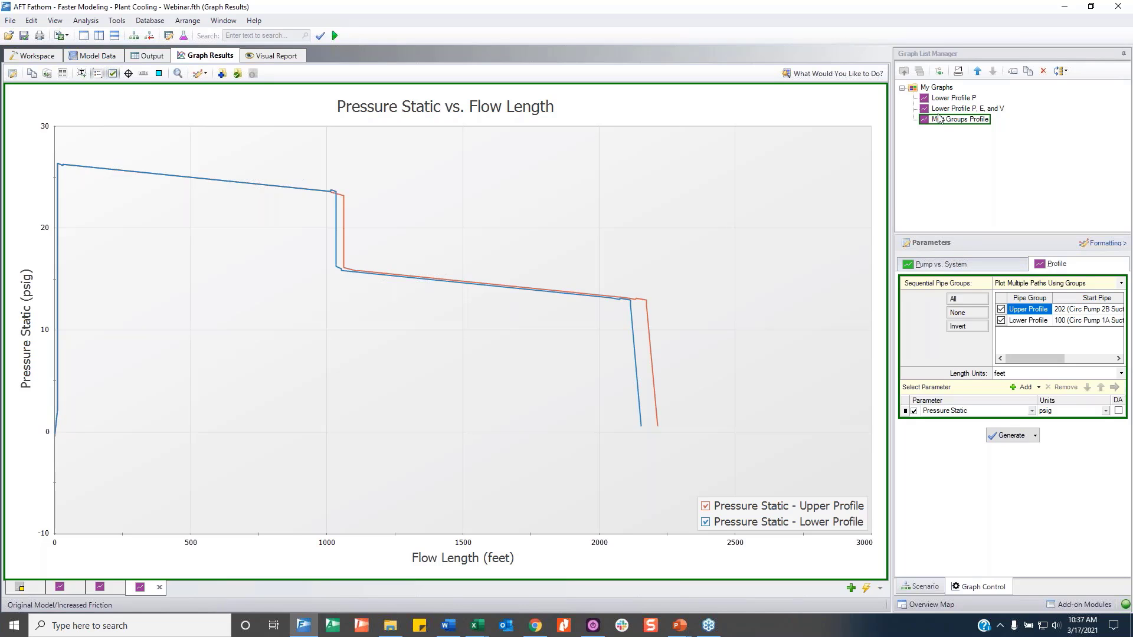
Split the graph area into two vertical tab groups with the Lower Profile P, E, and V graph in its own group.
click(100, 589)
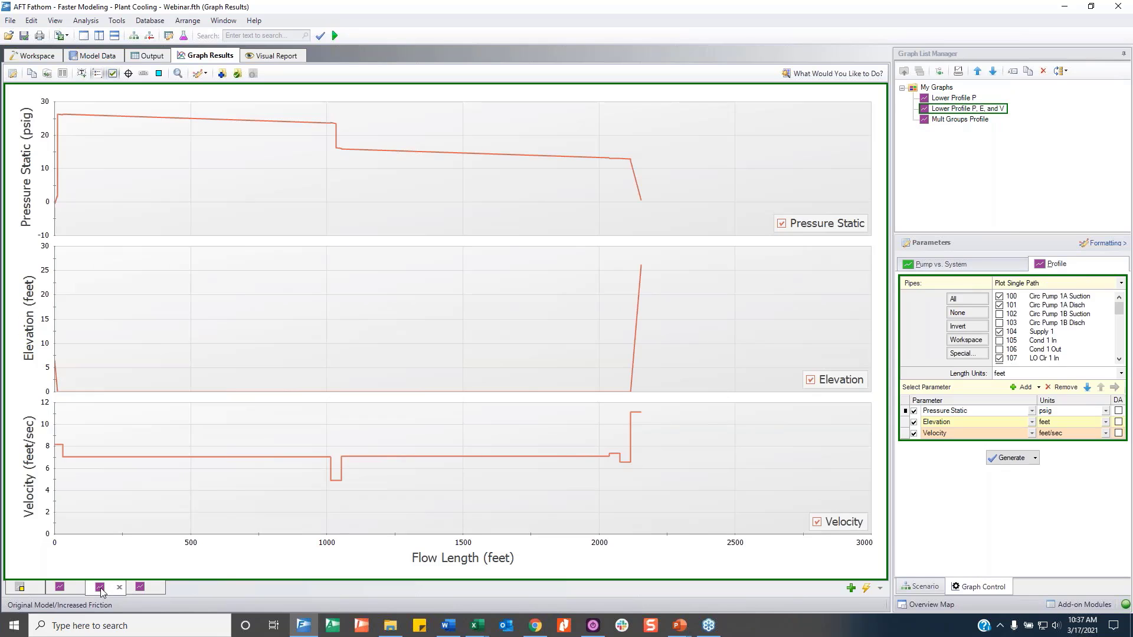
right_click(101, 591)
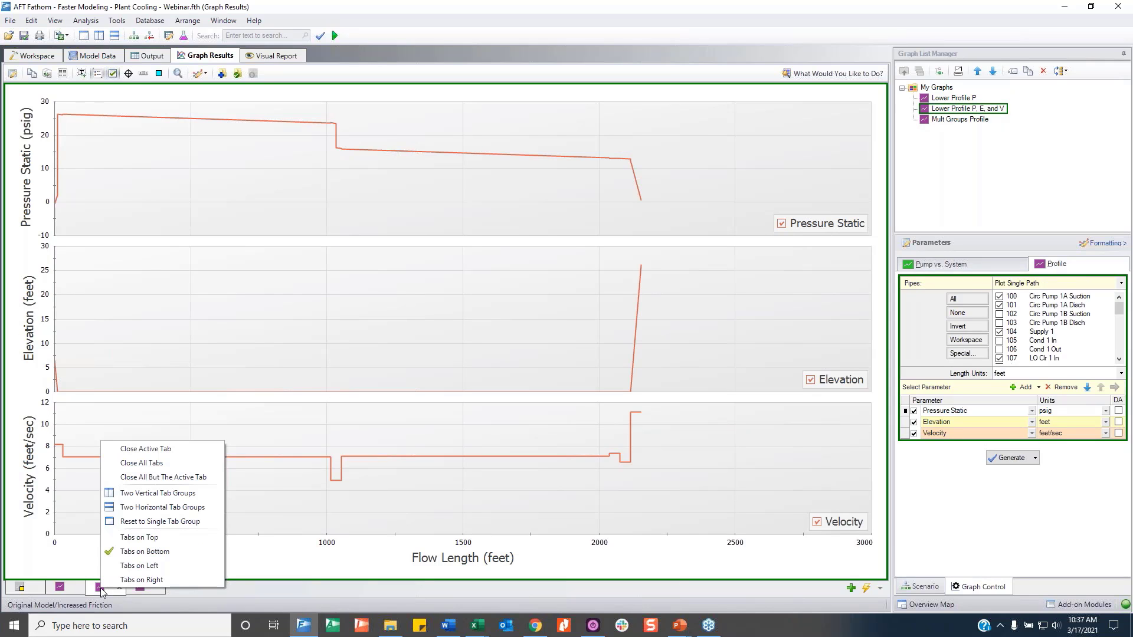
click(158, 494)
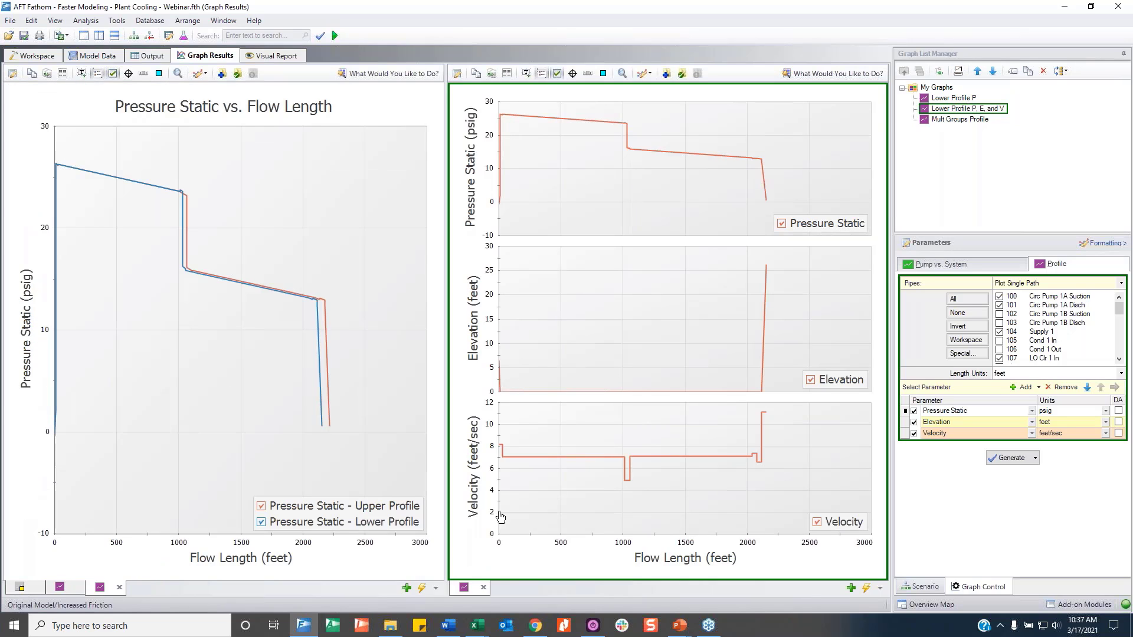
View the saved Lower Profile P and Mult Groups Profile graphs beside the stacked graph.
double_click(958, 99)
double_click(959, 99)
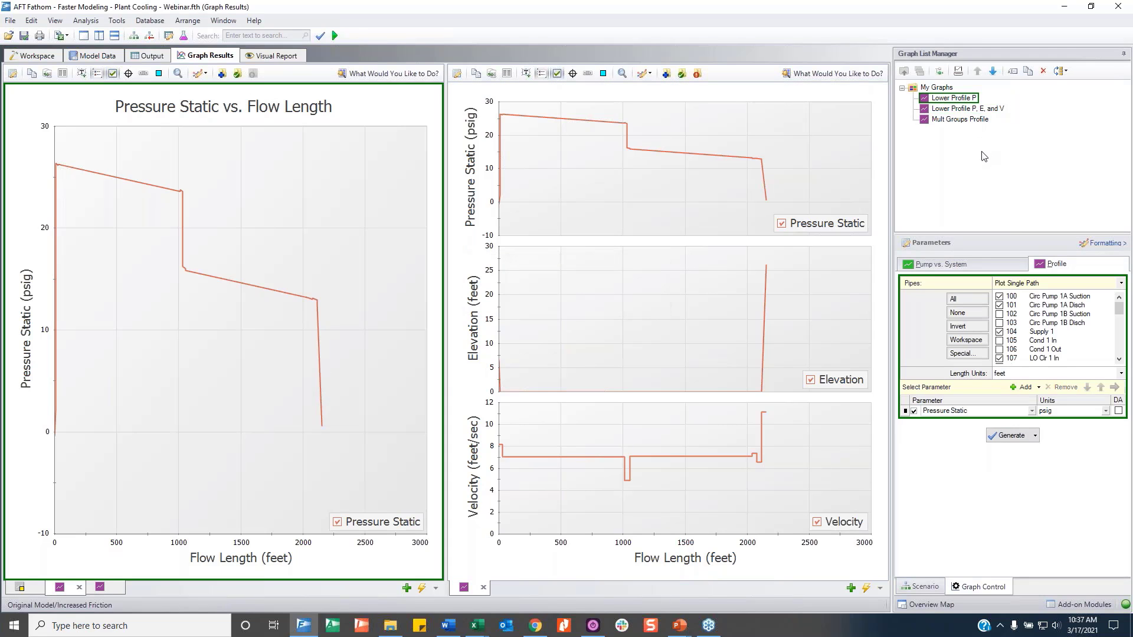
double_click(960, 119)
double_click(960, 119)
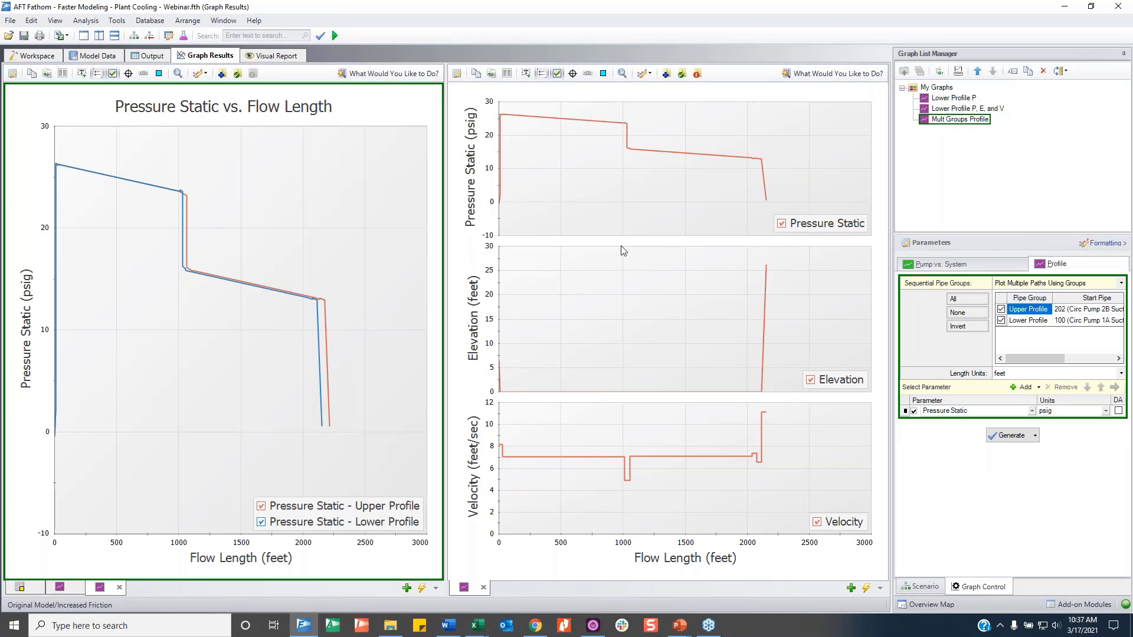
Load the saved Lower Profile P graph, move it into the second tab group, and show Mult Groups Profile beside it.
click(621, 248)
double_click(971, 98)
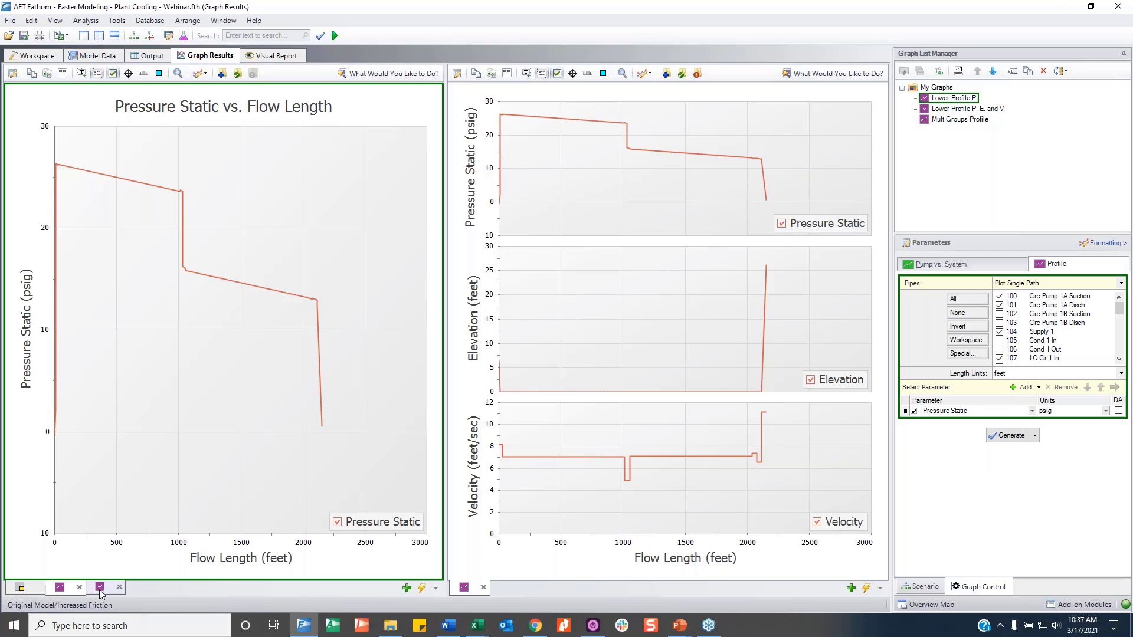
drag(74, 590, 56, 590)
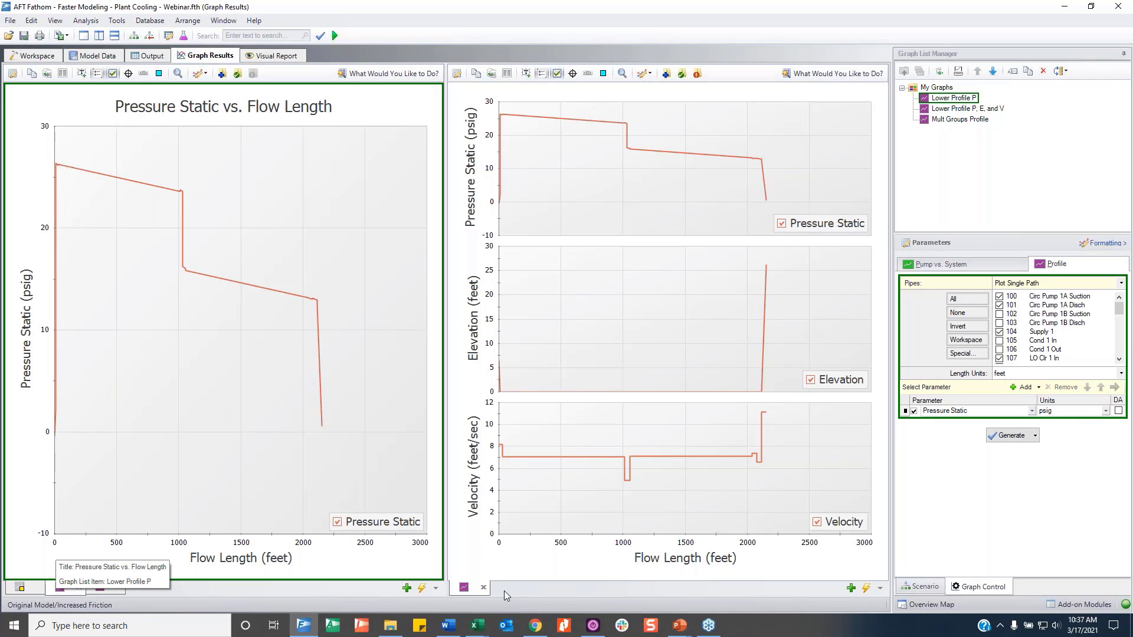
drag(61, 588, 506, 592)
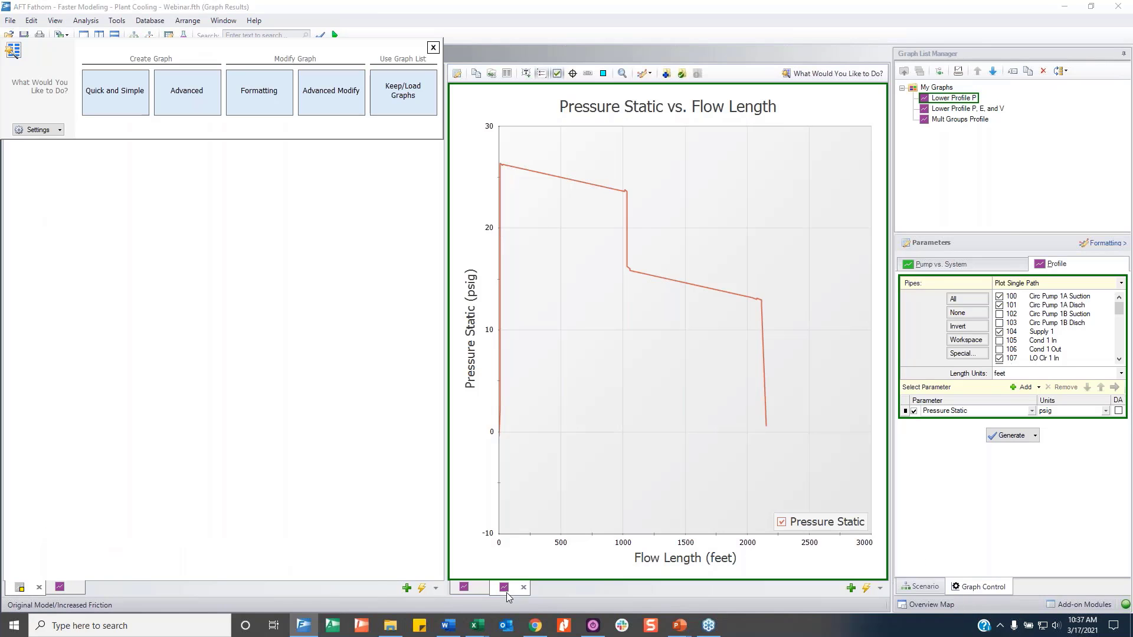
click(69, 586)
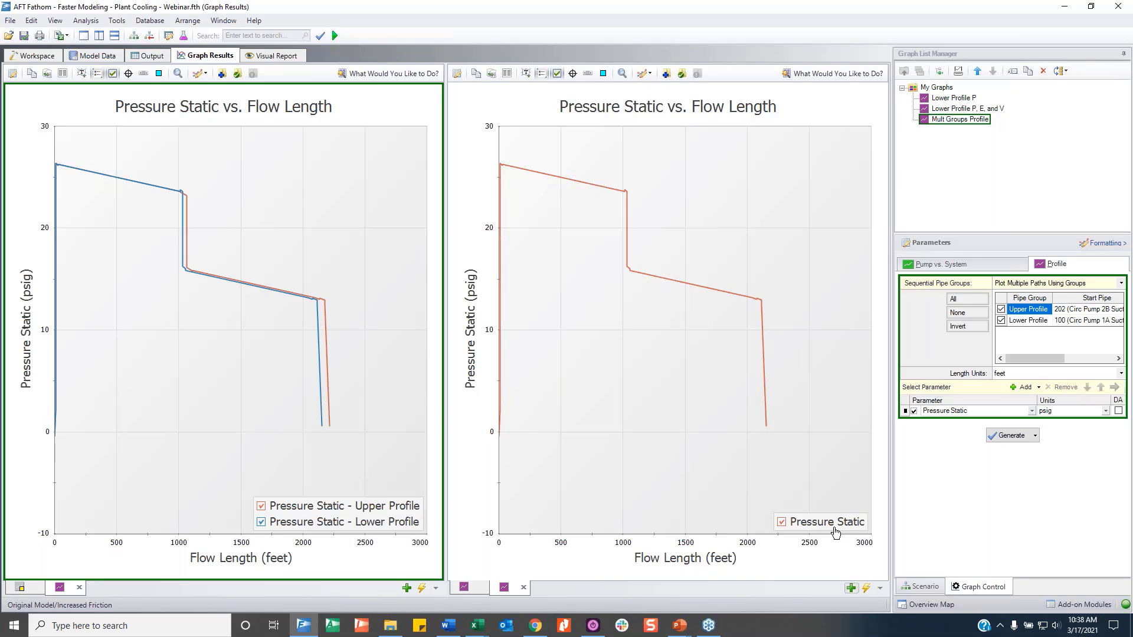
Change the single-path graph's legend text to Pressure Static - Lower Profile and update its saved Lower Profile P graph list item.
click(786, 342)
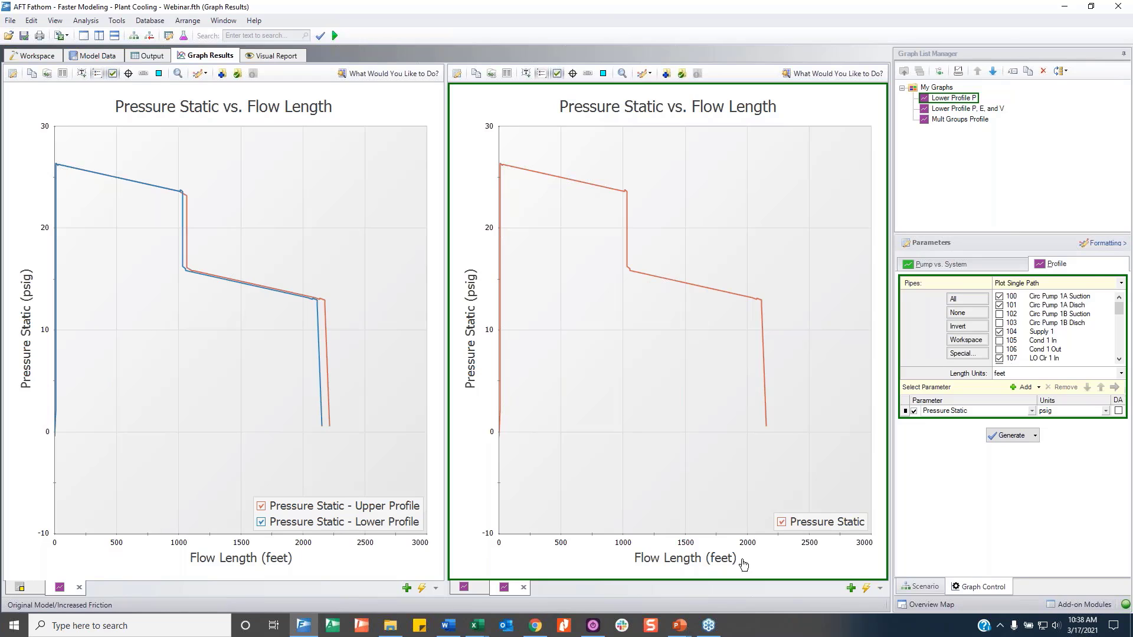
click(1101, 243)
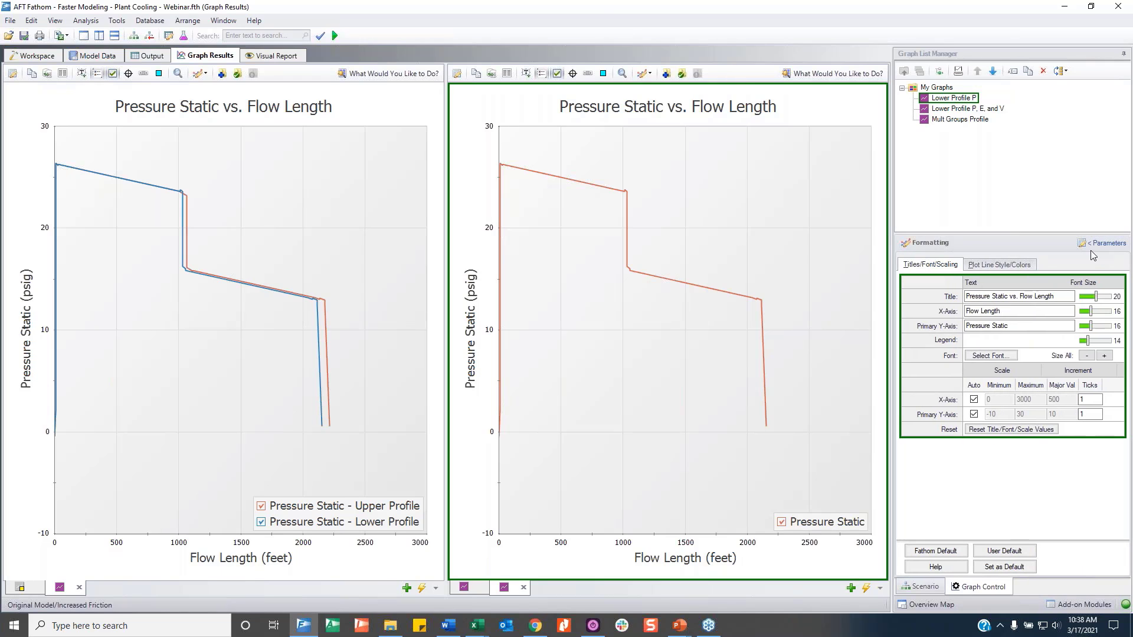
click(1021, 266)
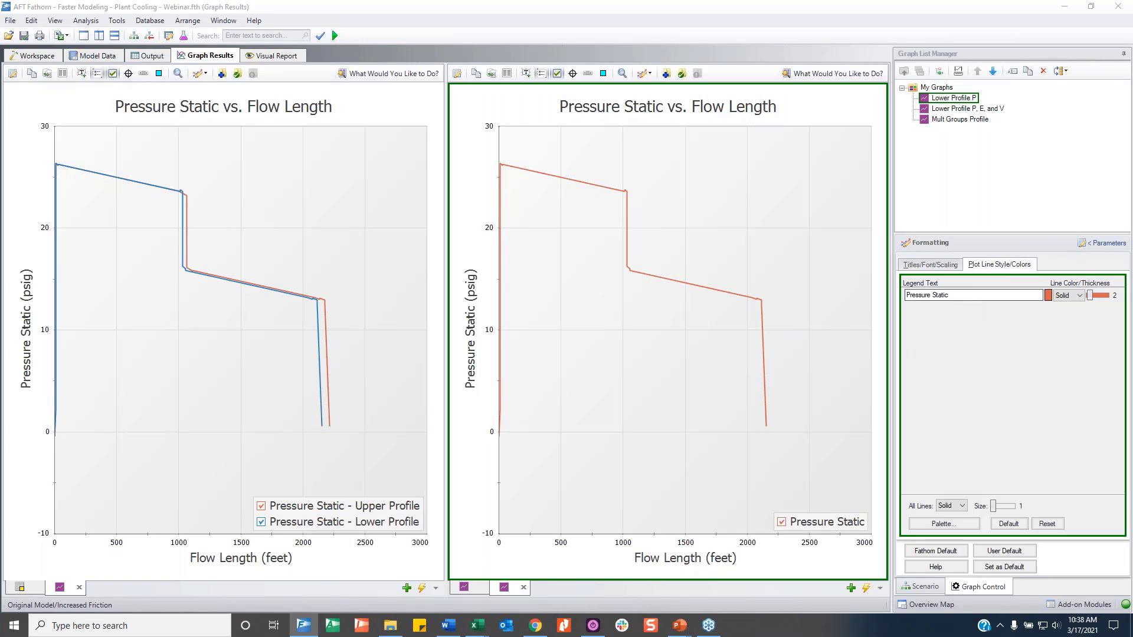
click(971, 297)
text(-)
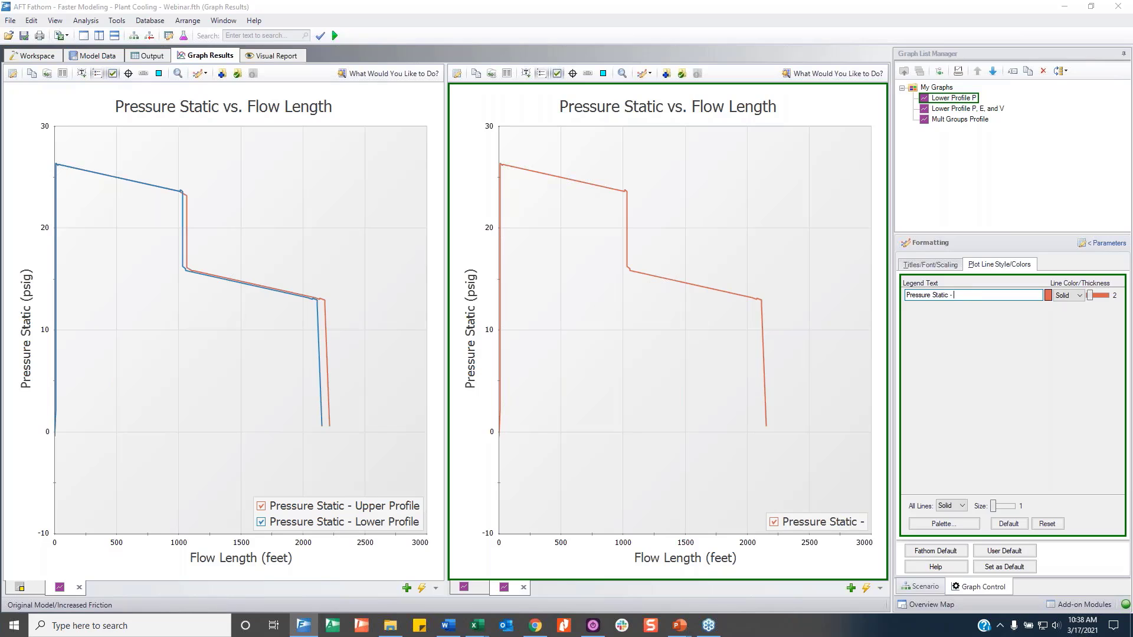
text( Lower Profile)
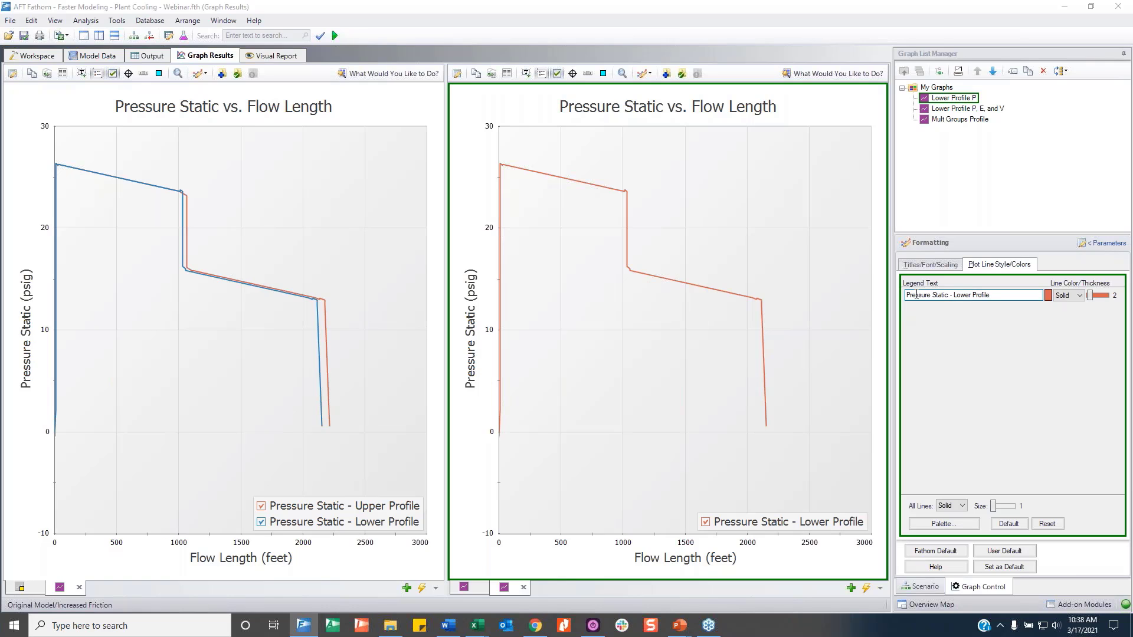
click(927, 263)
click(752, 272)
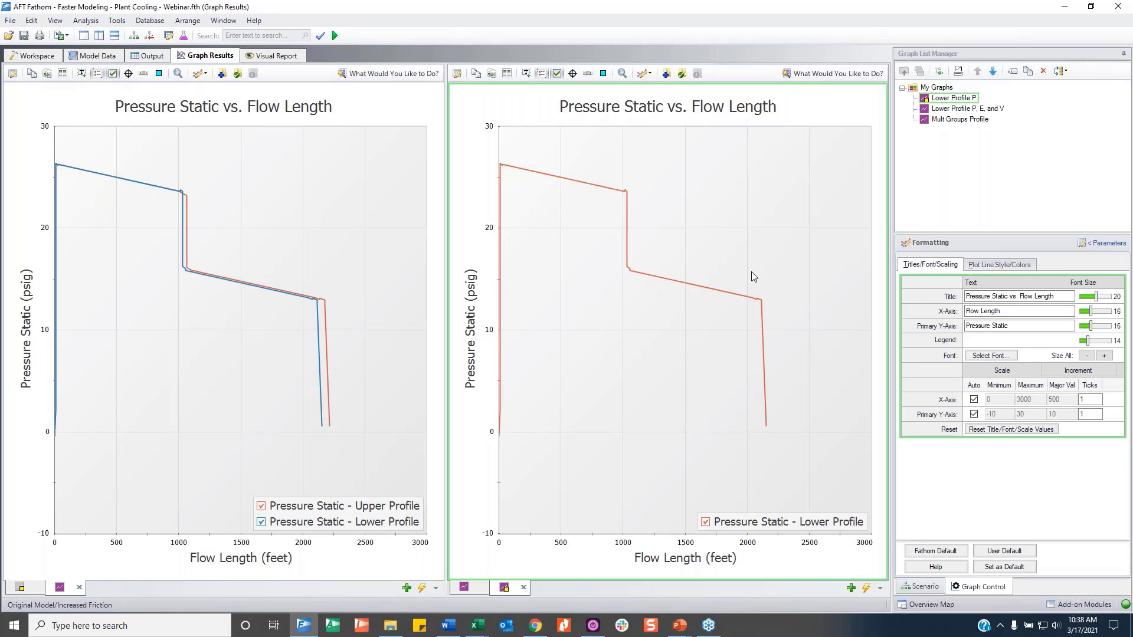
click(682, 75)
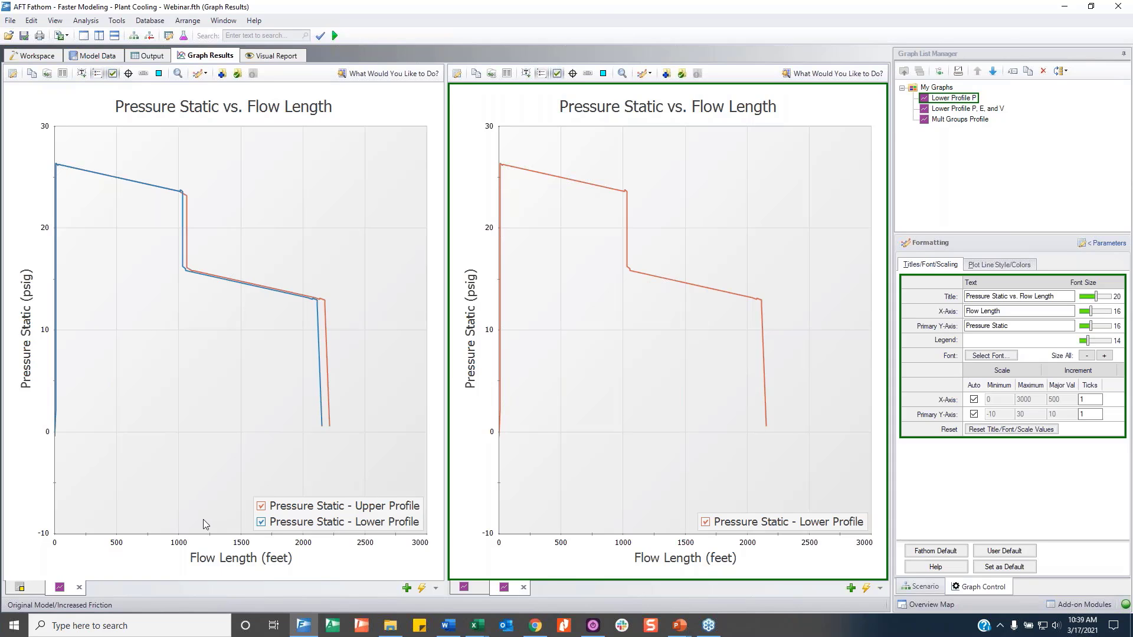
Reset the graph area to a single tab group.
right_click(64, 589)
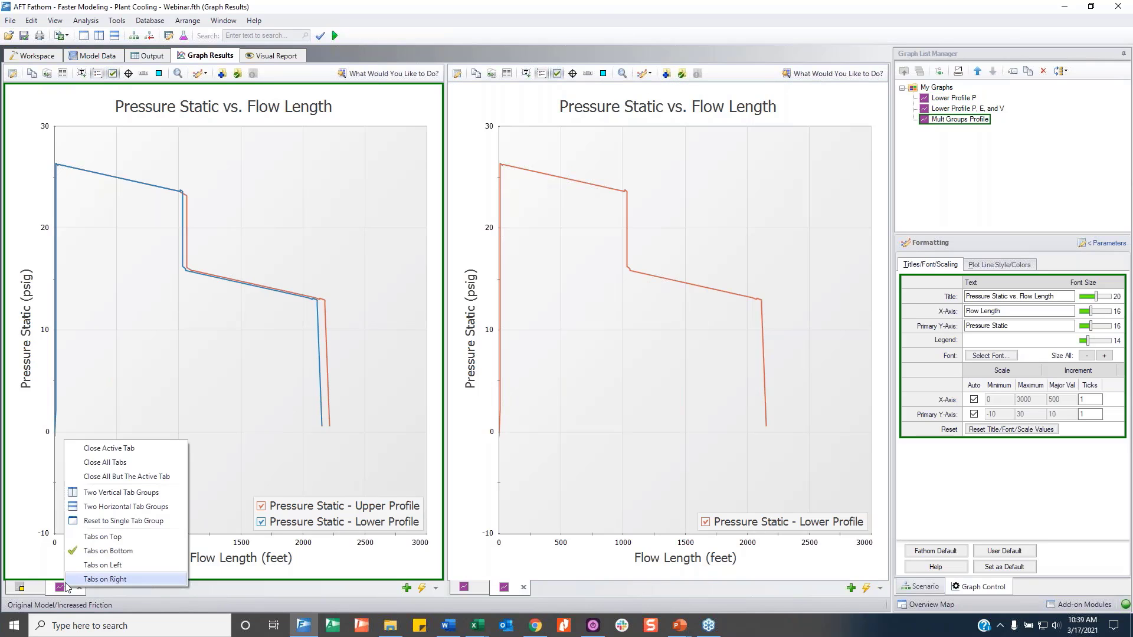
click(123, 521)
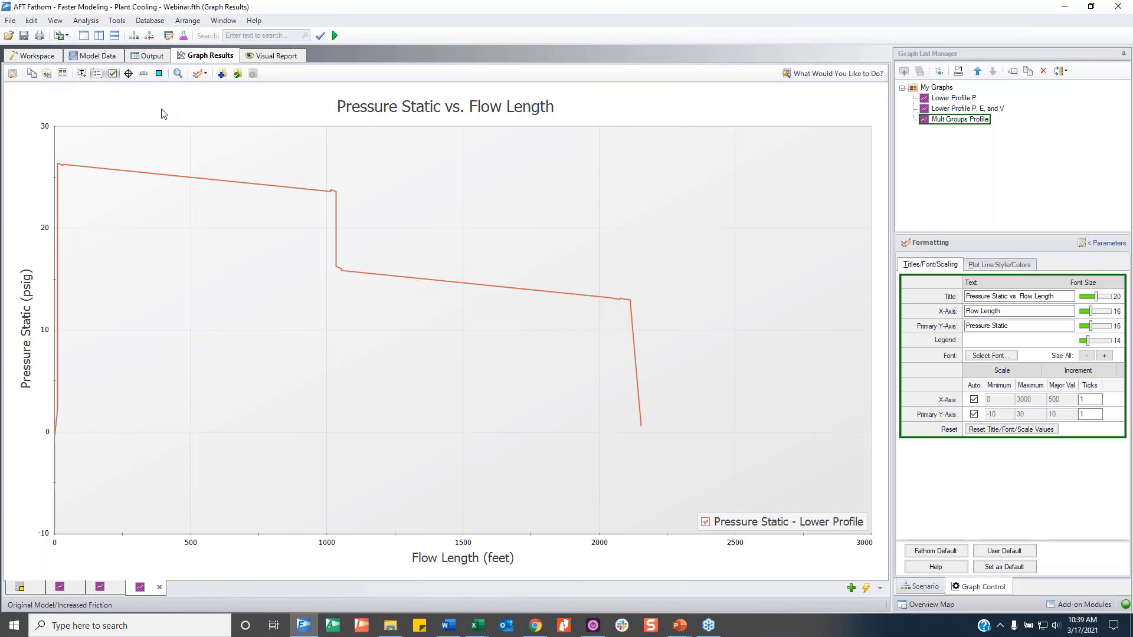
Display and expand the X-Y data of the Pressure Static - Lower Profile curve, and hide the data again after viewing.
click(62, 74)
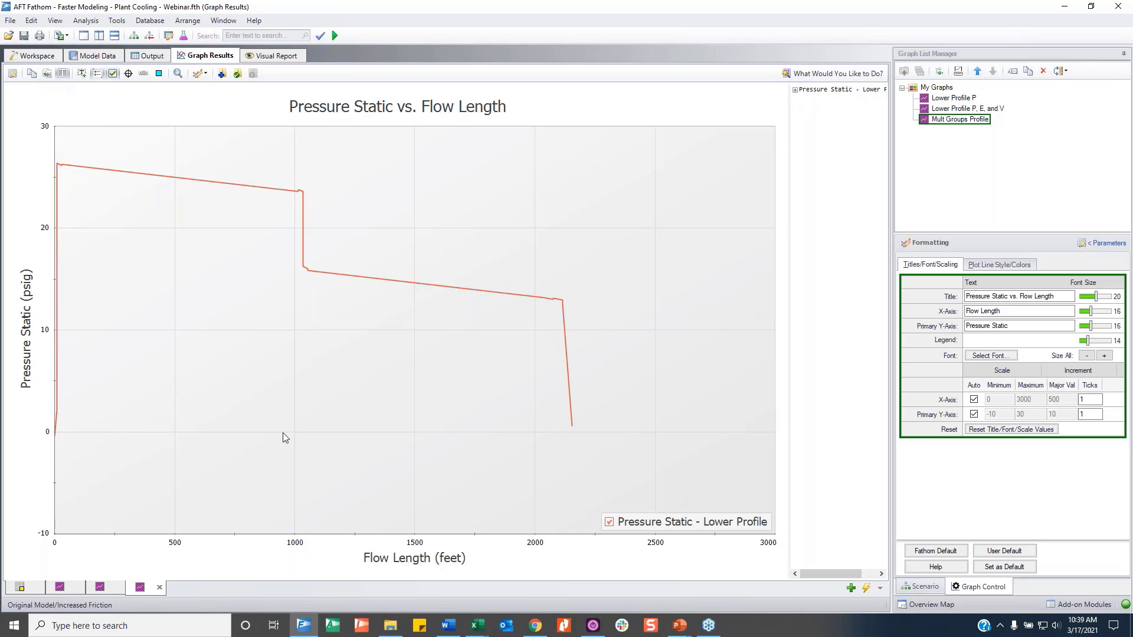
click(795, 91)
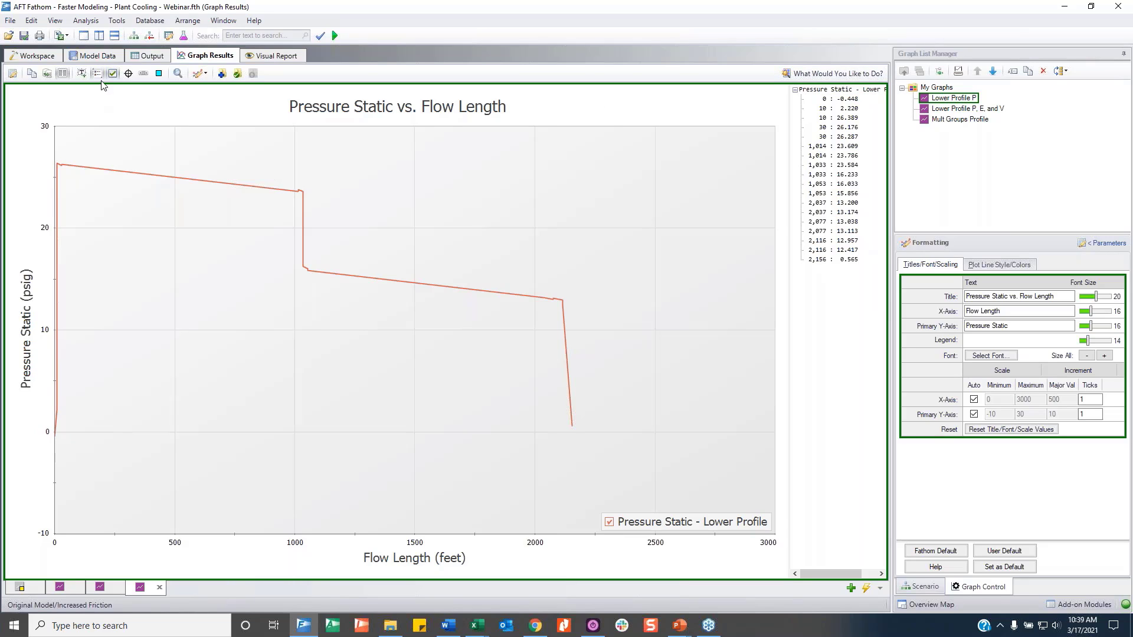
click(47, 74)
click(64, 74)
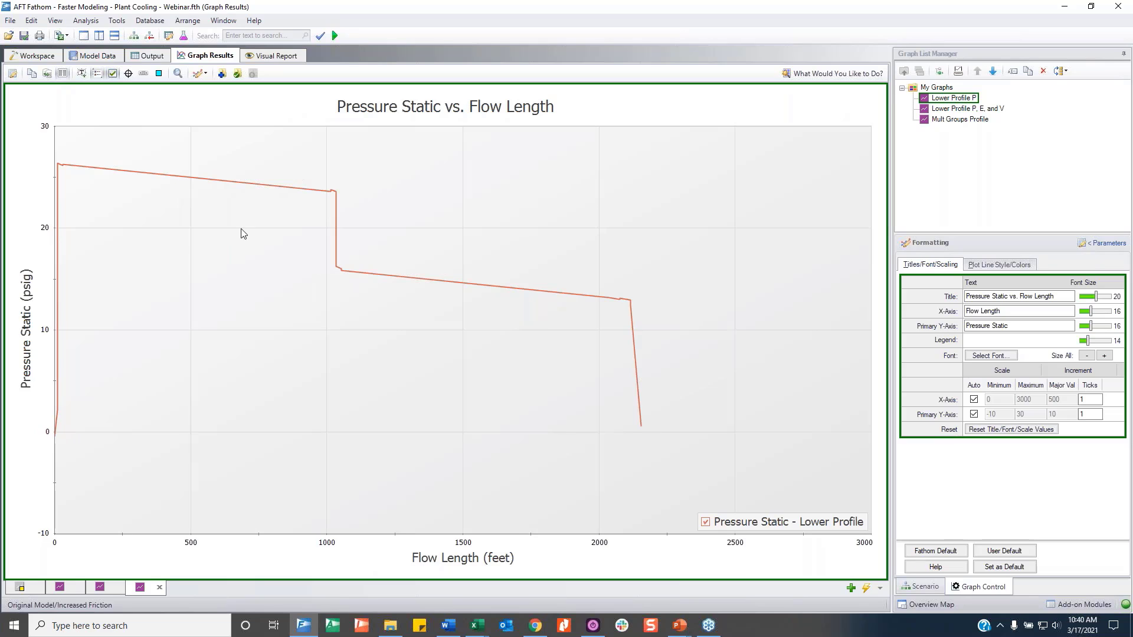
Switch to the PowerPoint slide show, reveal the folder organization point on the Graph Lists slide, and return to AFT Fathom.
mouse_move(702, 620)
click(708, 560)
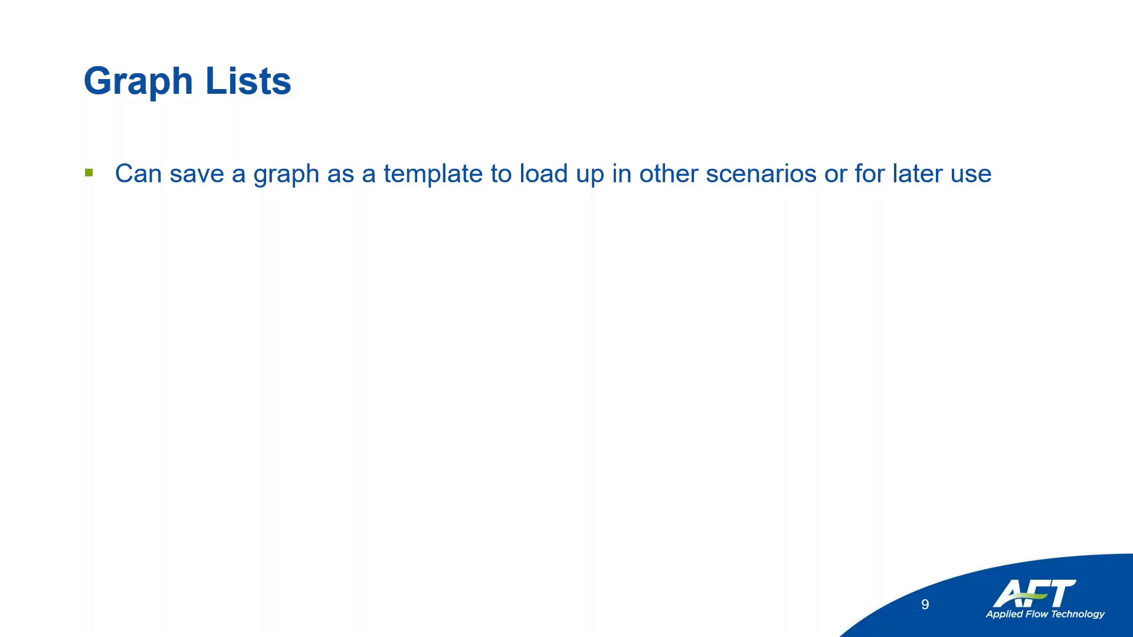
key(Right)
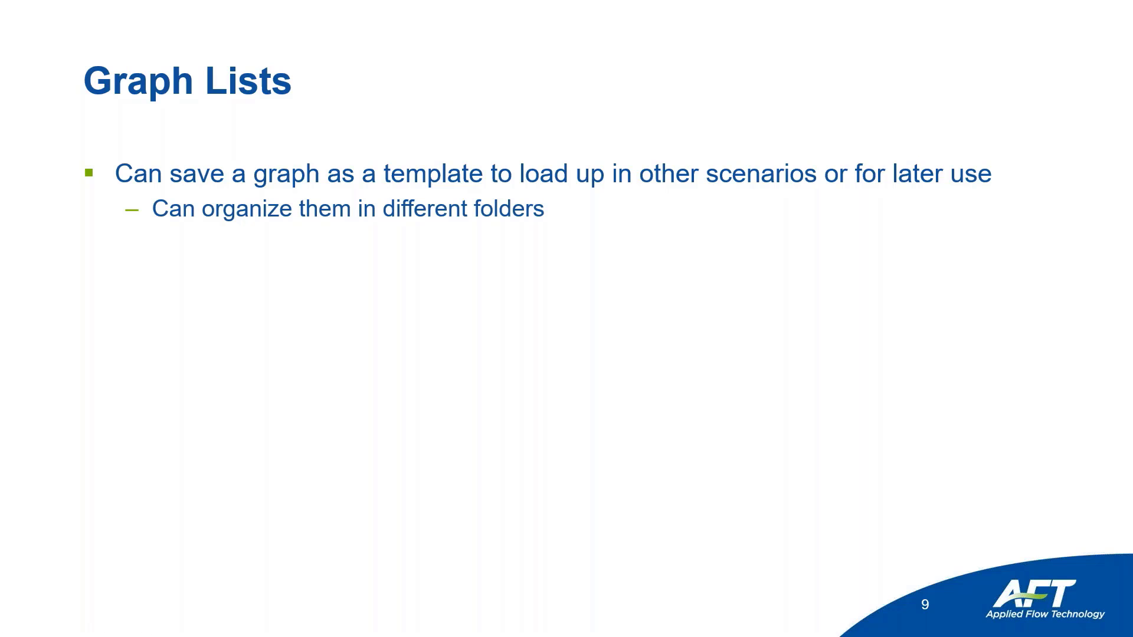
key(alt+Tab)
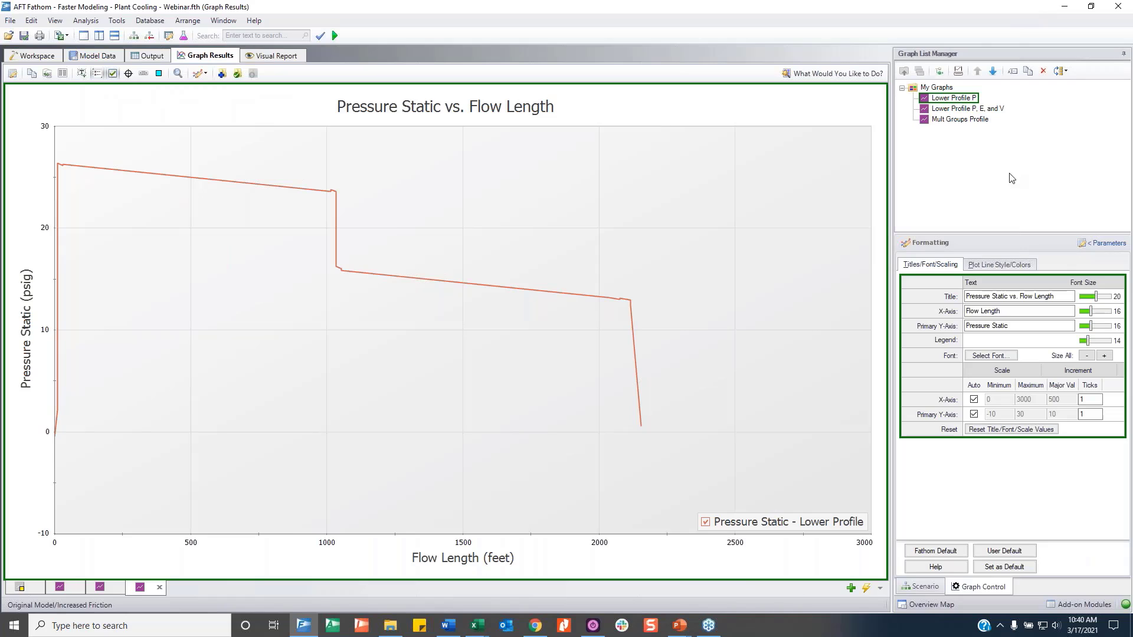
Create a new folder named Pump & Sys in the graph list.
right_click(928, 88)
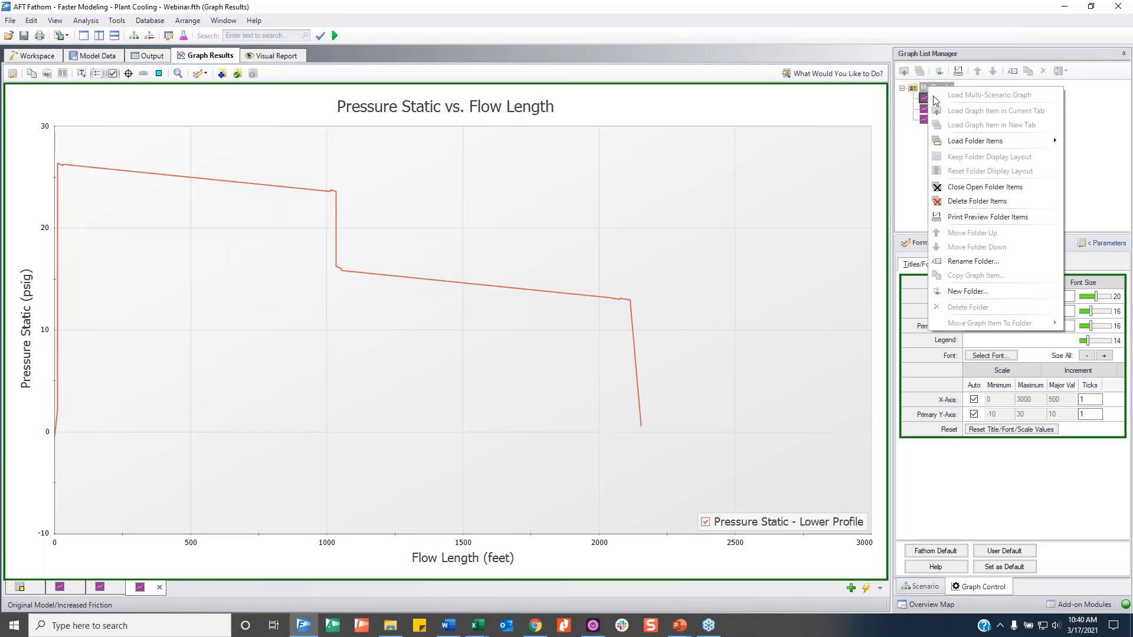
click(984, 293)
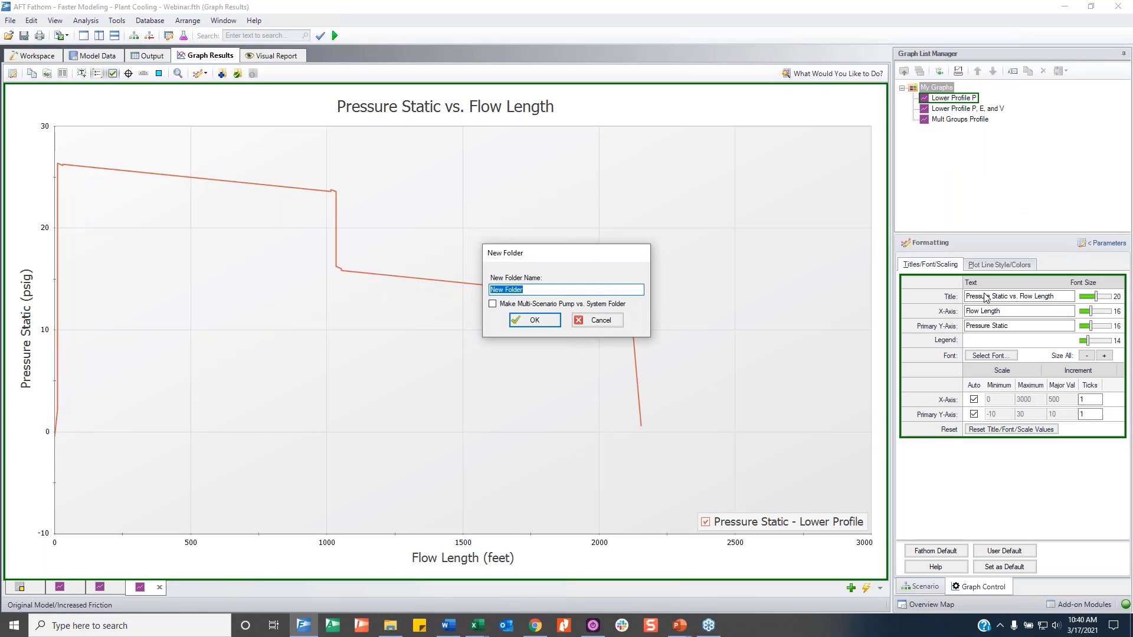
text(Pump & Sys)
key(Return)
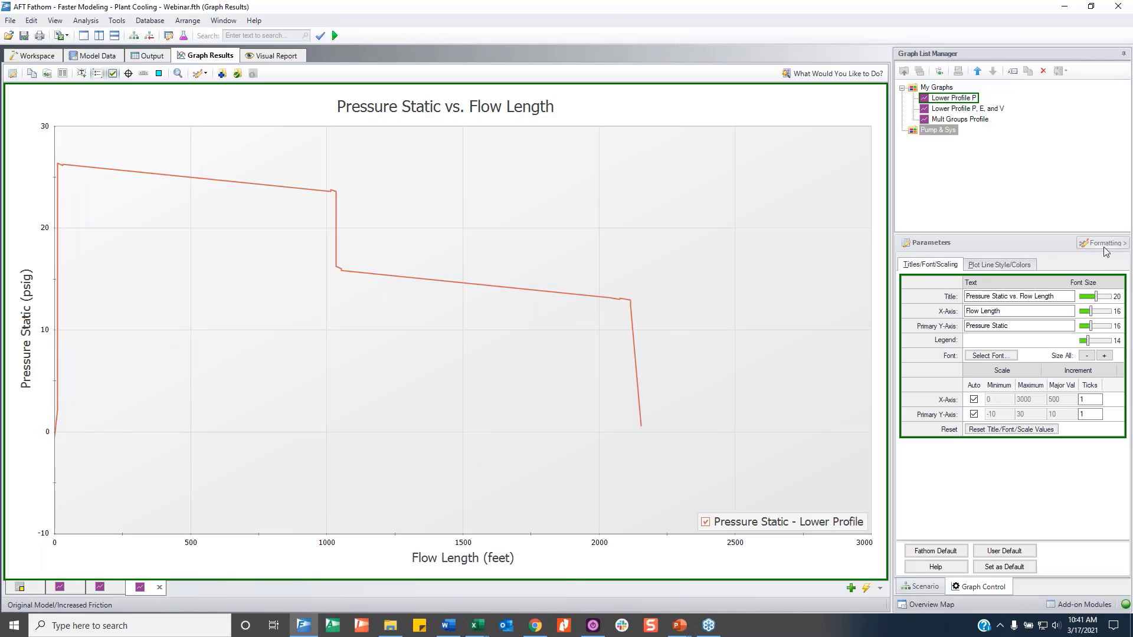
Return to the graph parameters, load the saved Mult Groups Profile graph, and select the Pump & Sys folder.
click(1105, 243)
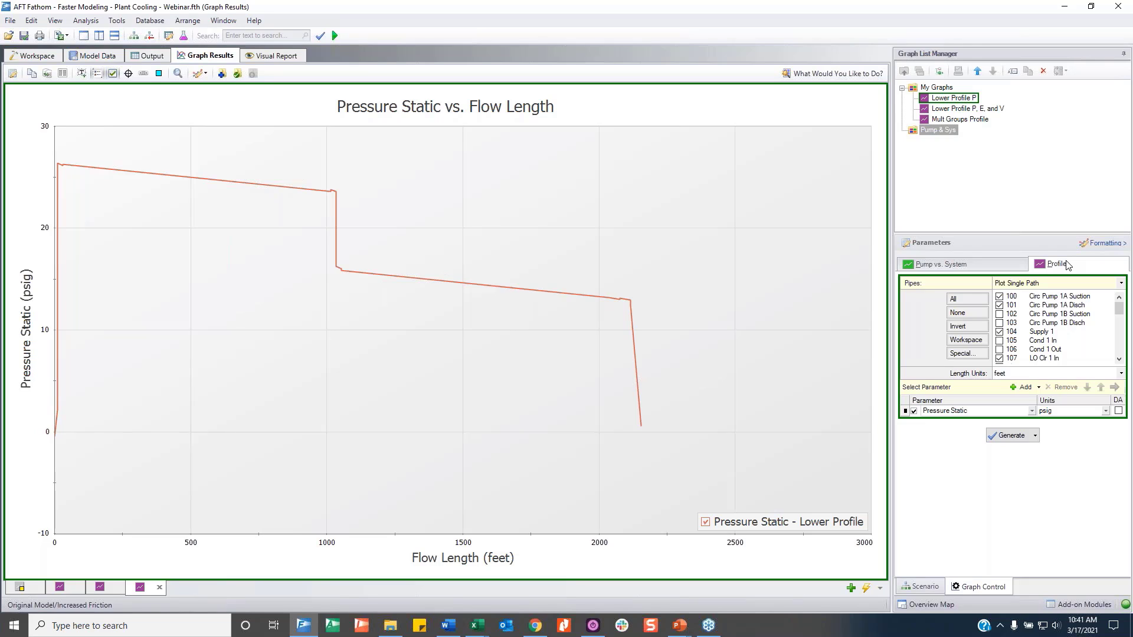
click(933, 88)
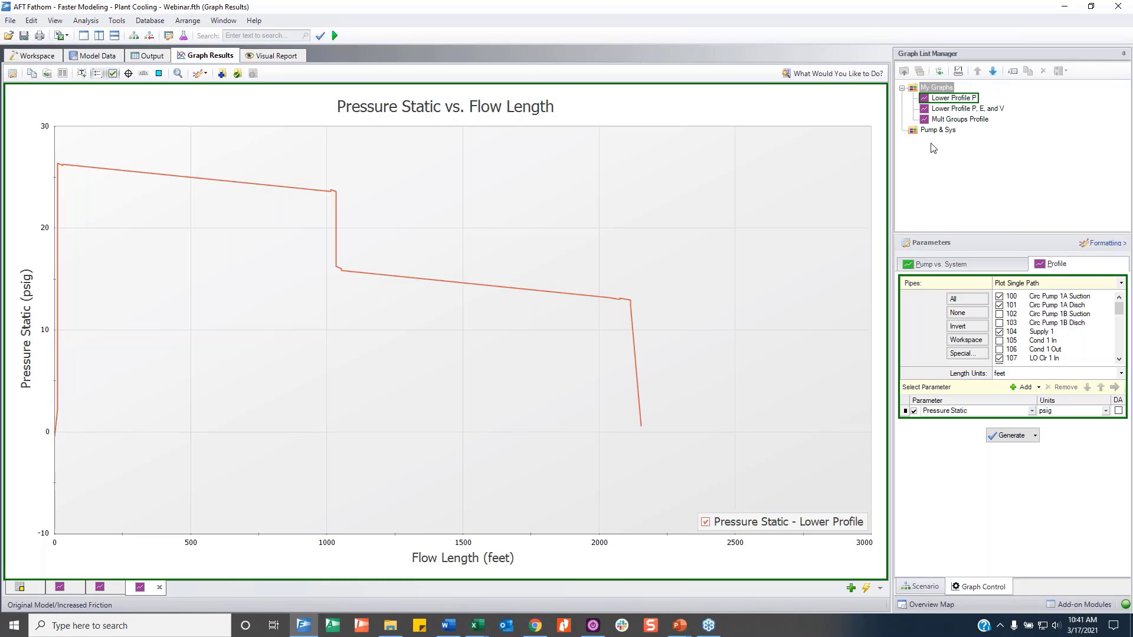
double_click(943, 121)
click(943, 130)
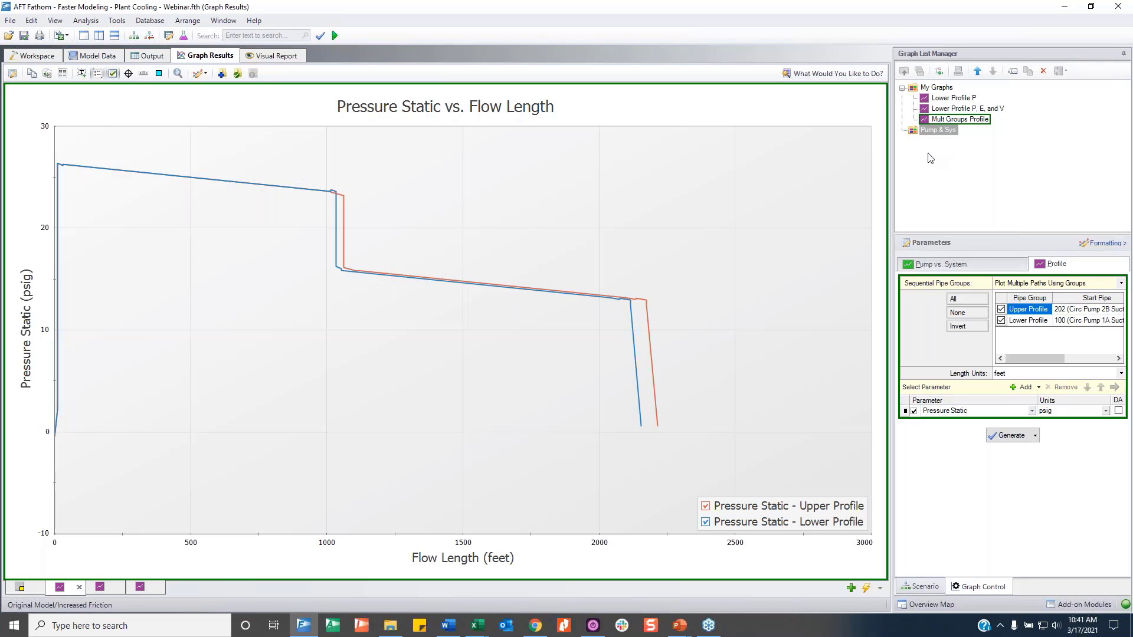
Switch to the PowerPoint slide show and reveal the remaining points on the Graph Lists slide.
mouse_move(680, 626)
click(734, 591)
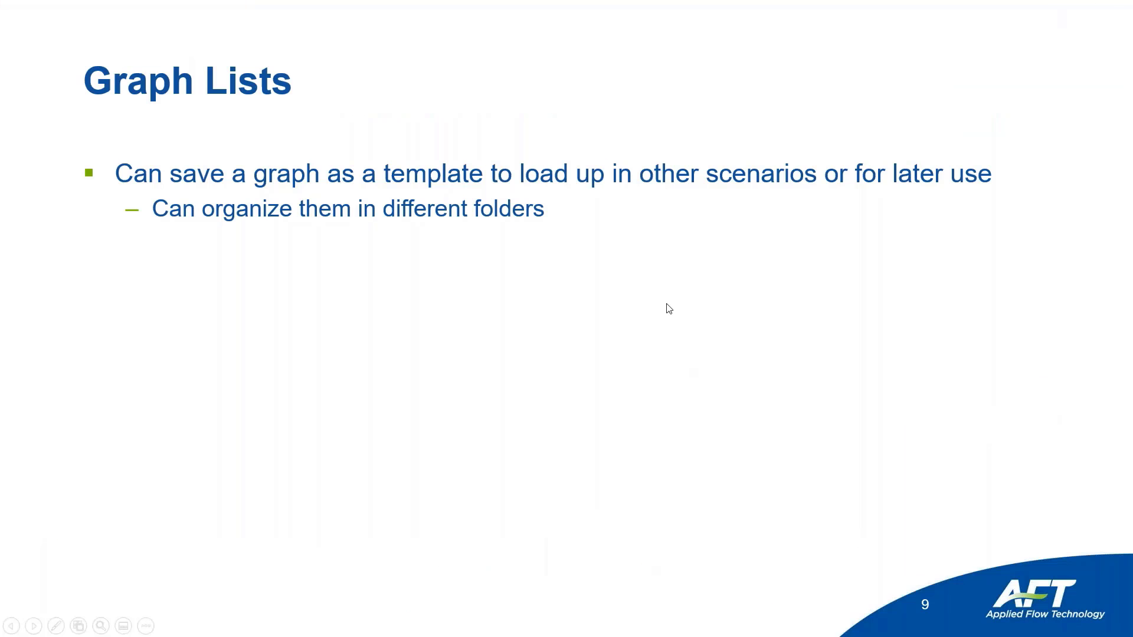
click(669, 308)
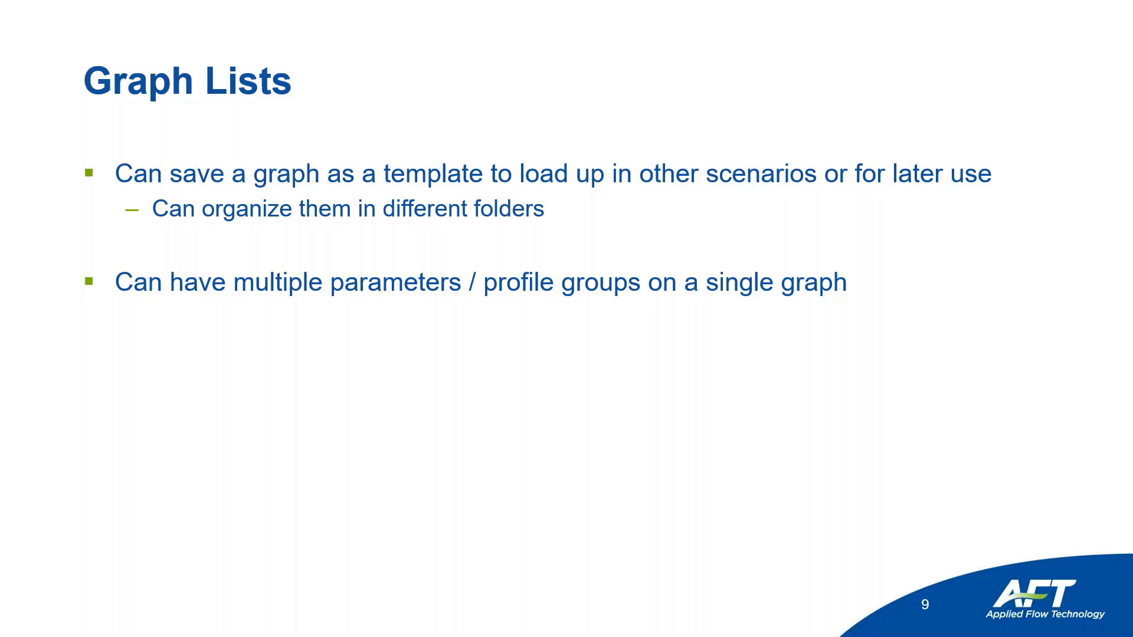
key(Right)
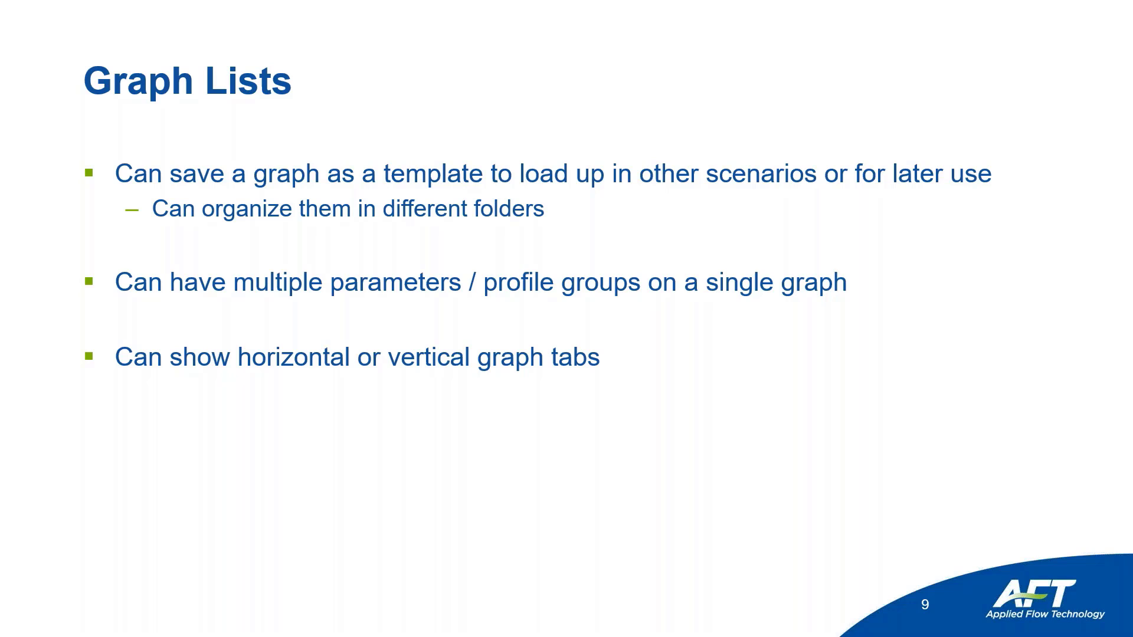
key(Right)
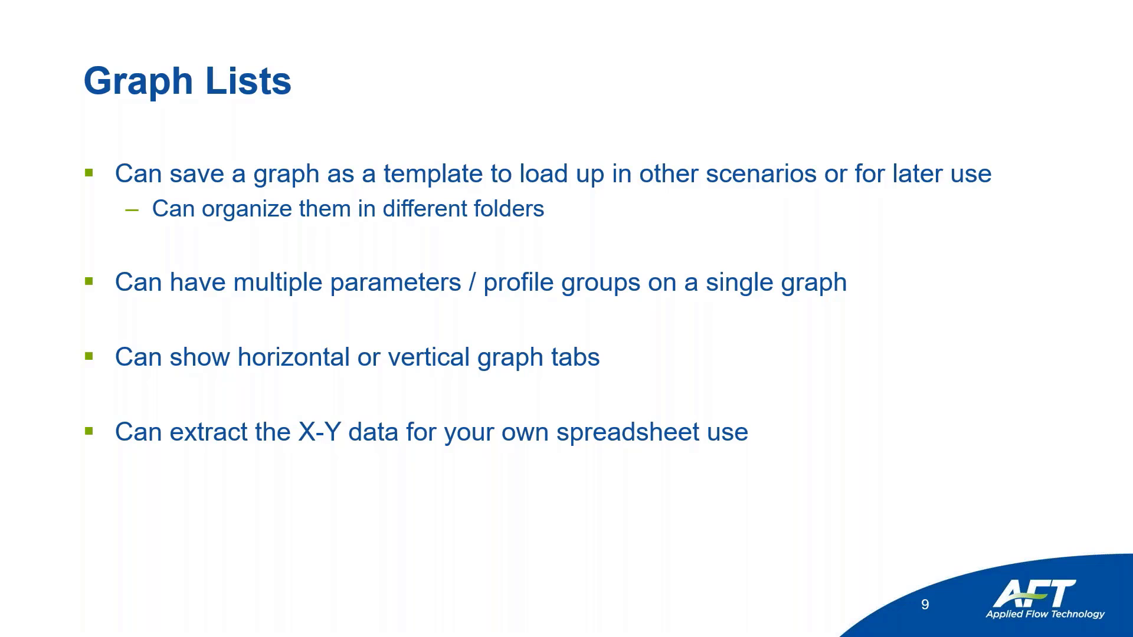
key(Right)
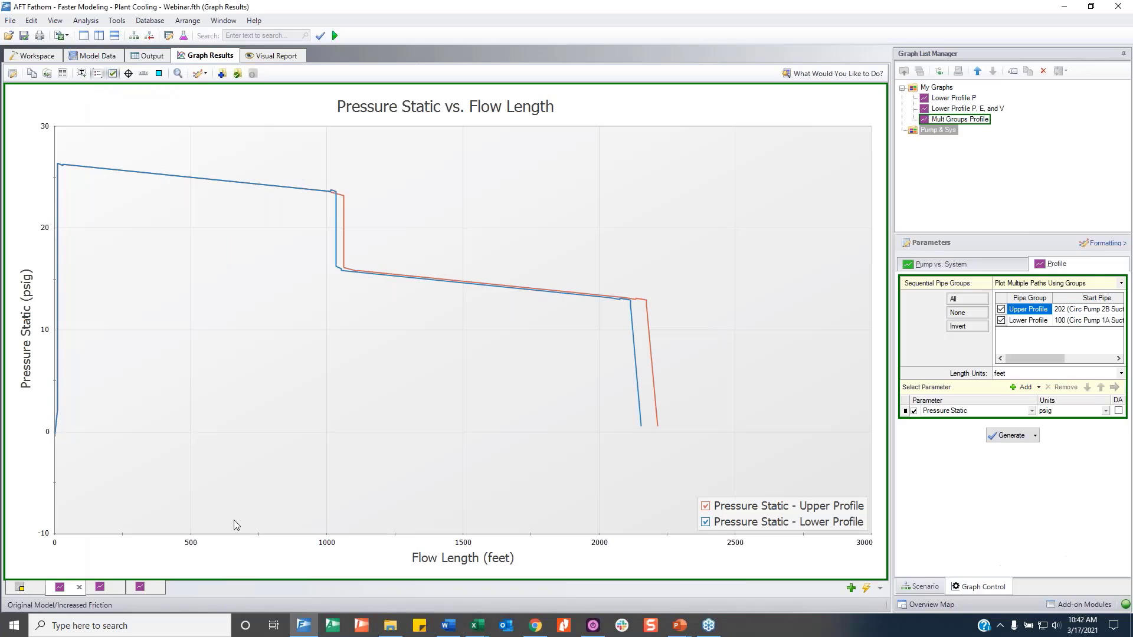
Return to the model workspace in AFT Fathom and clear the pipe selection.
click(36, 57)
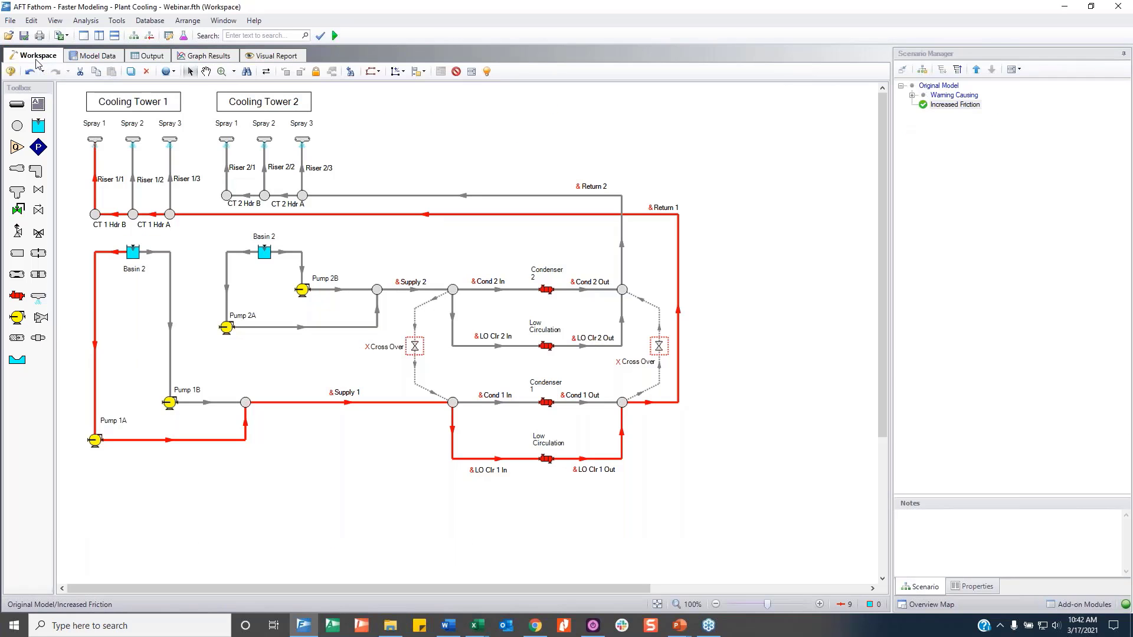
click(571, 152)
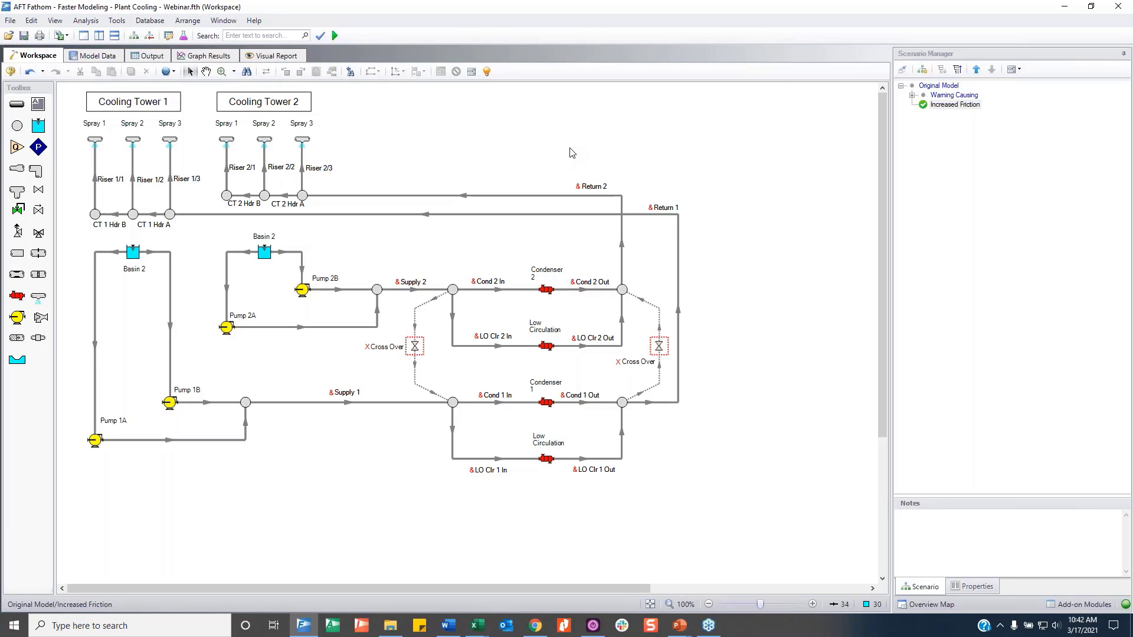
drag(649, 119, 481, 207)
click(526, 148)
Switch to the AFT Fathom Excel Import Workbook and examine the Object Type and Object Number entries on the AFT Transfer sheet.
mouse_move(477, 625)
click(509, 589)
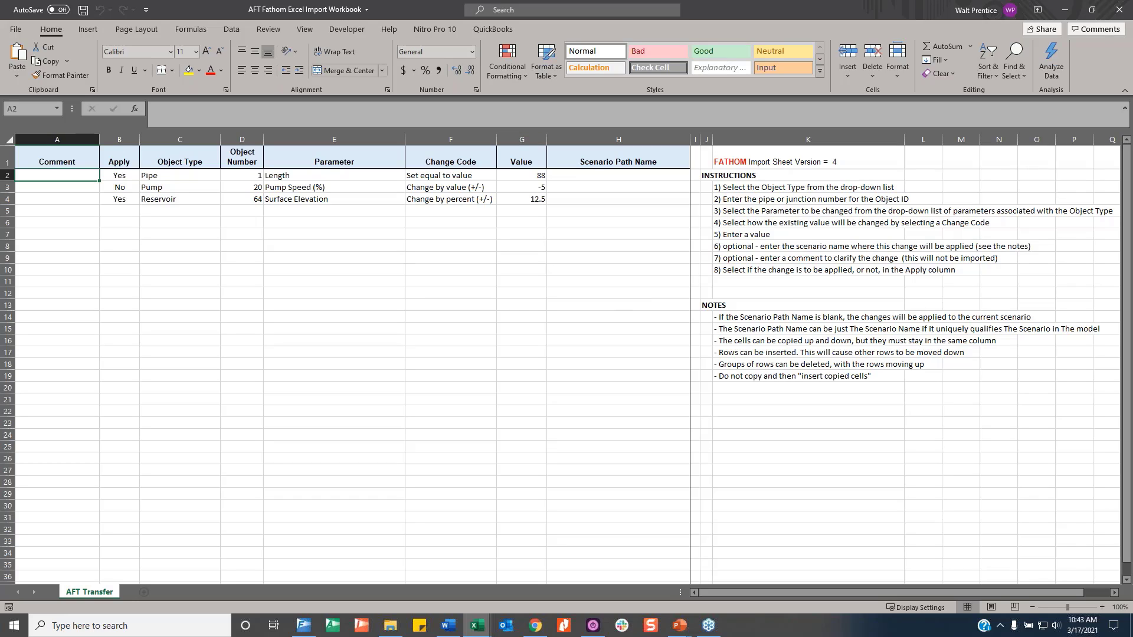
click(182, 186)
click(219, 198)
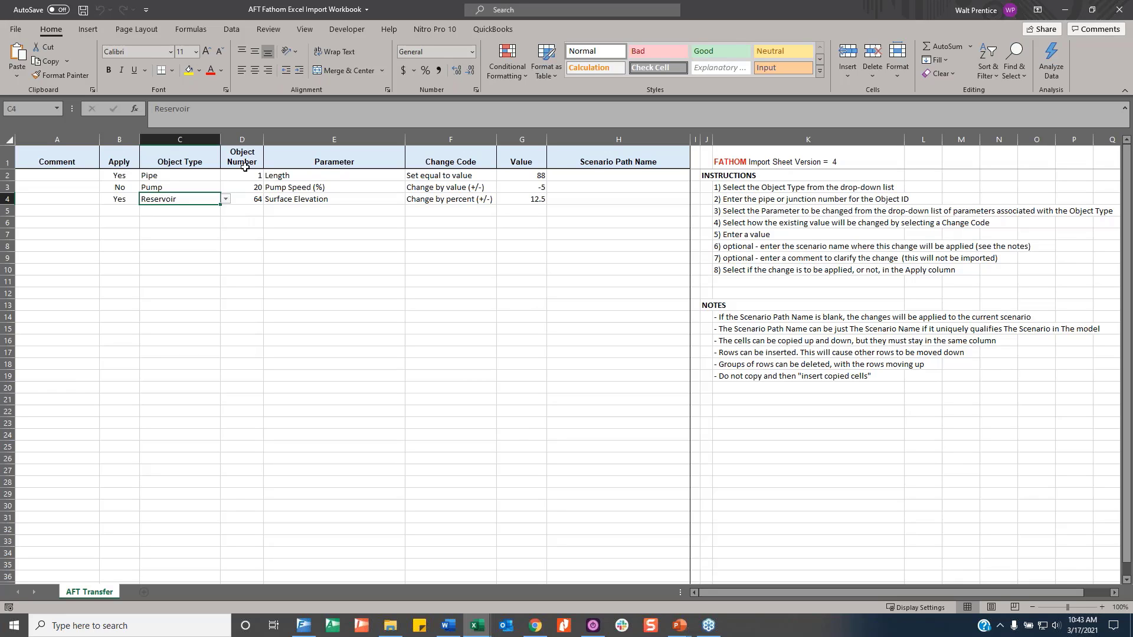
click(249, 188)
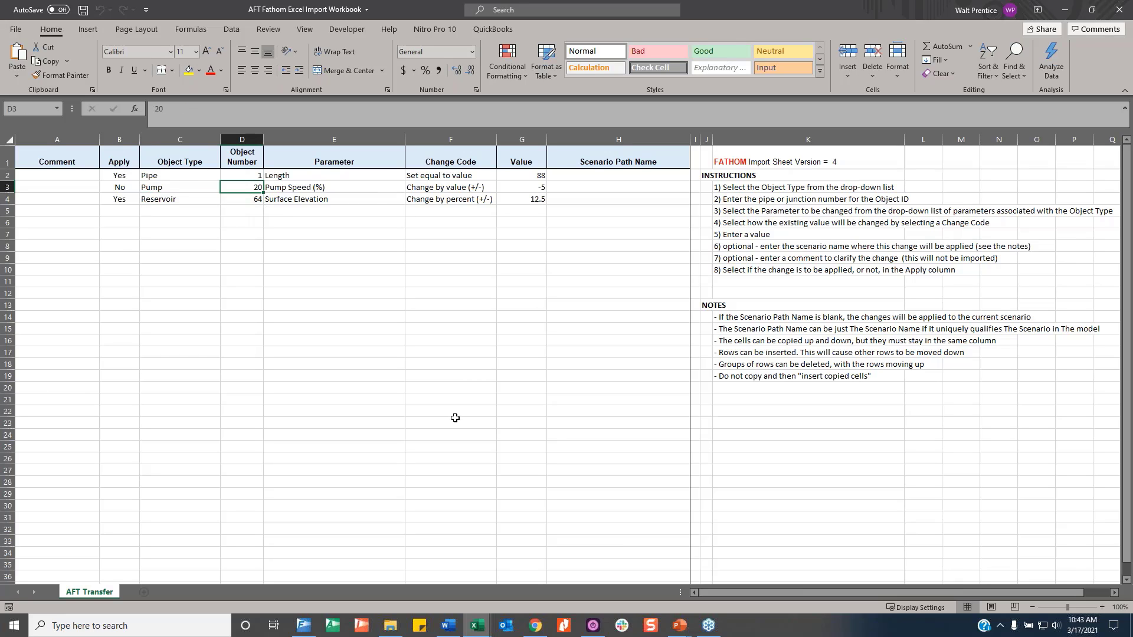
Switch to AFT Fathom, check the junction number in the properties of Pump 2B, and close them without changes.
click(304, 625)
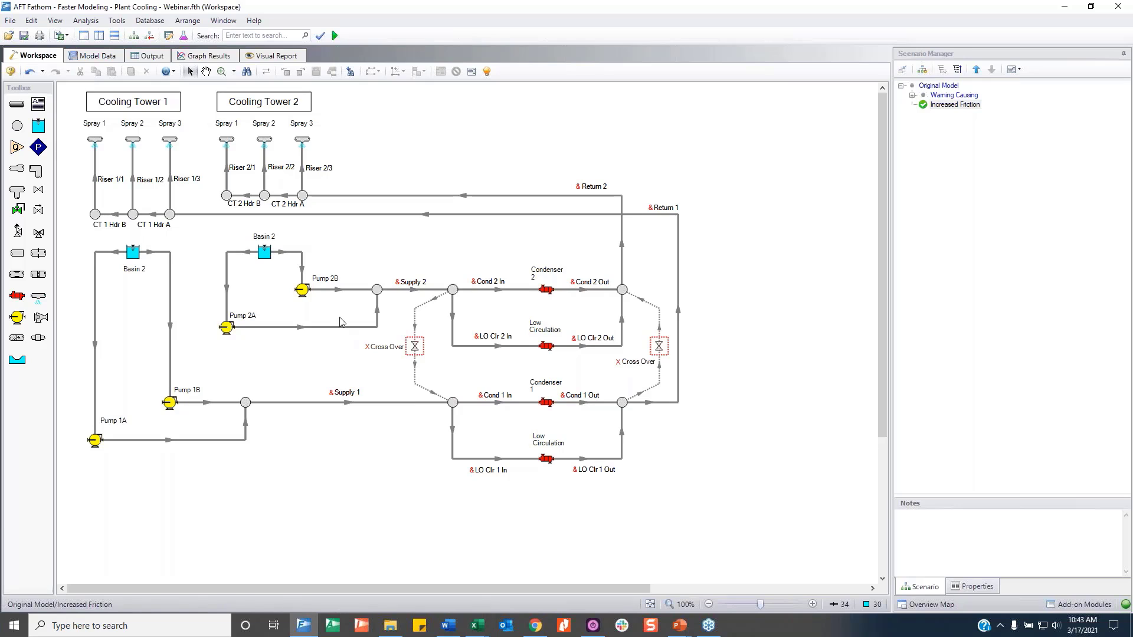
double_click(304, 290)
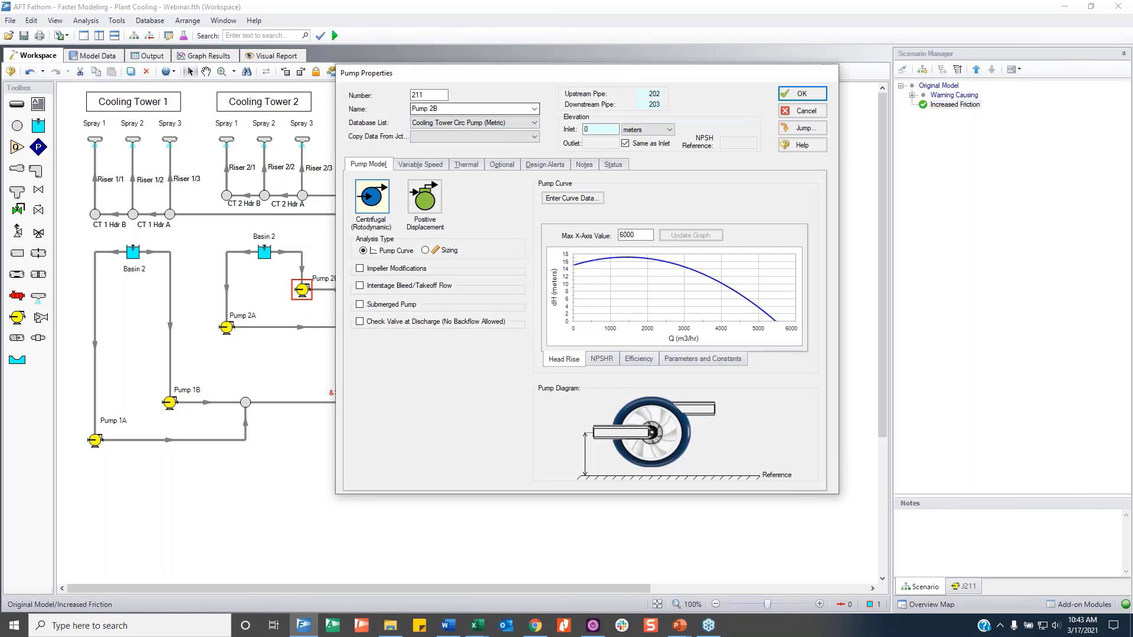
click(424, 110)
click(425, 96)
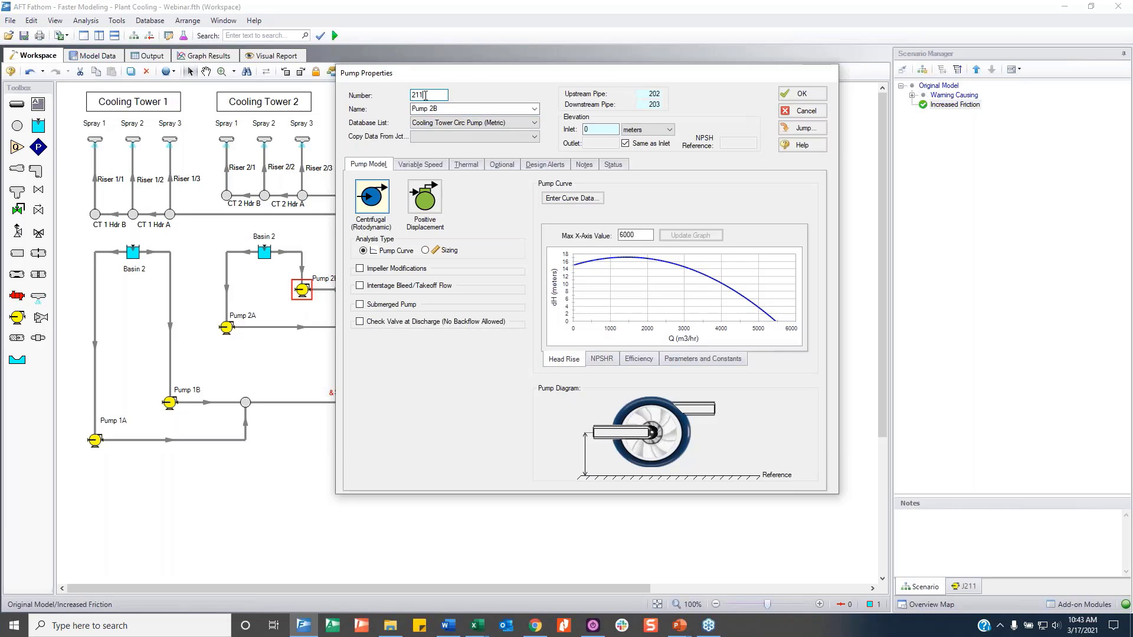
click(802, 111)
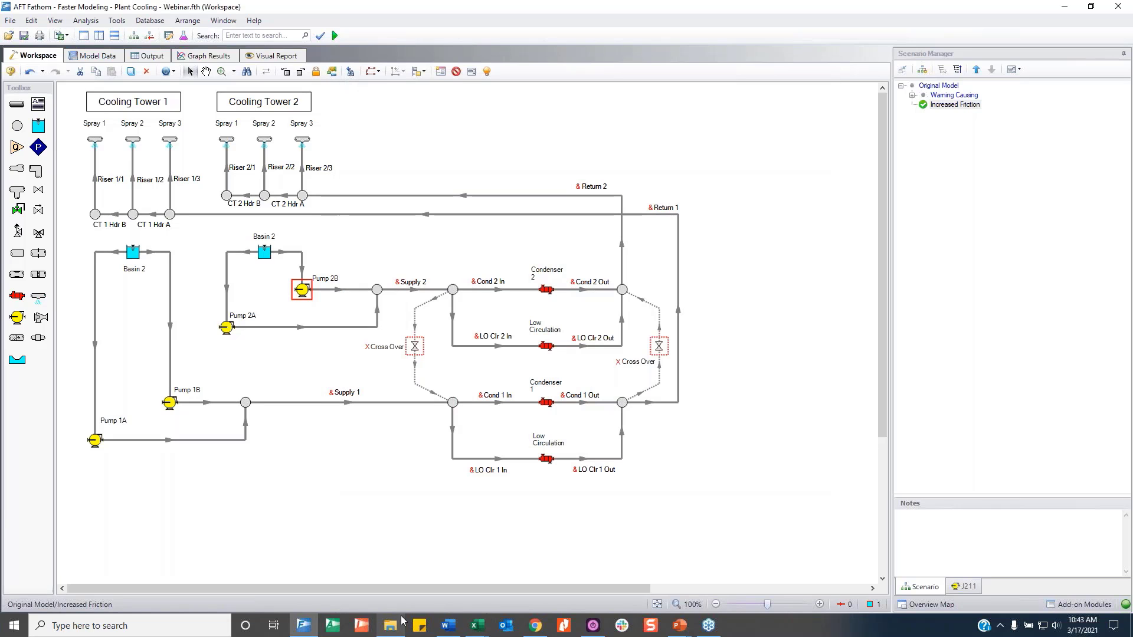
Return to the Excel import workbook and examine the Object Number, Object Type and Value columns on the AFT Transfer sheet.
mouse_move(487, 633)
click(519, 582)
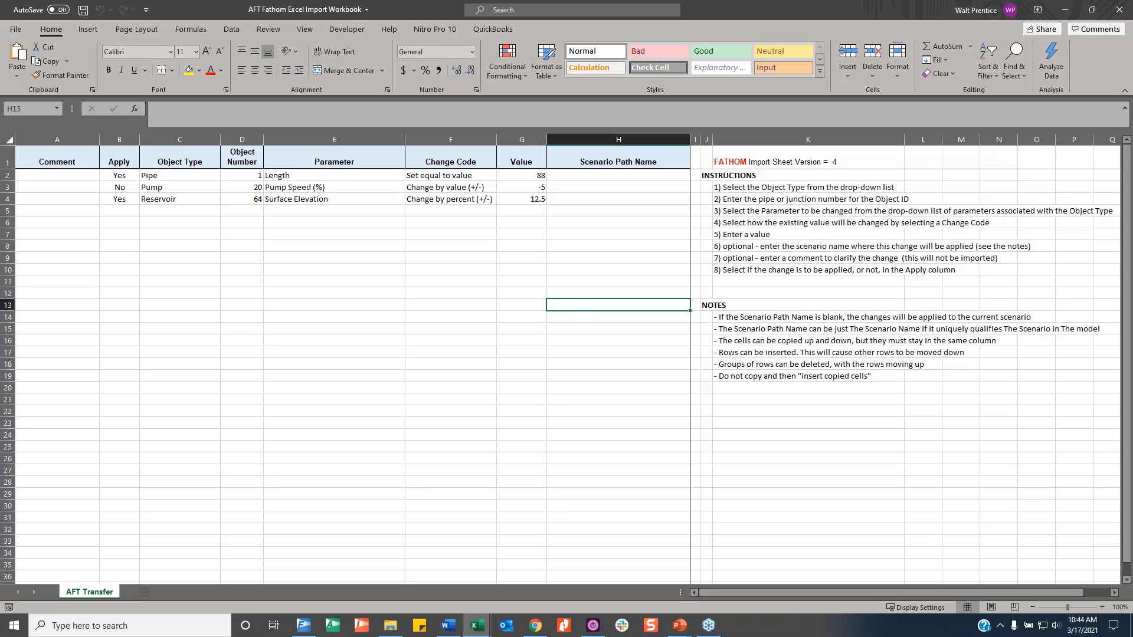
click(249, 187)
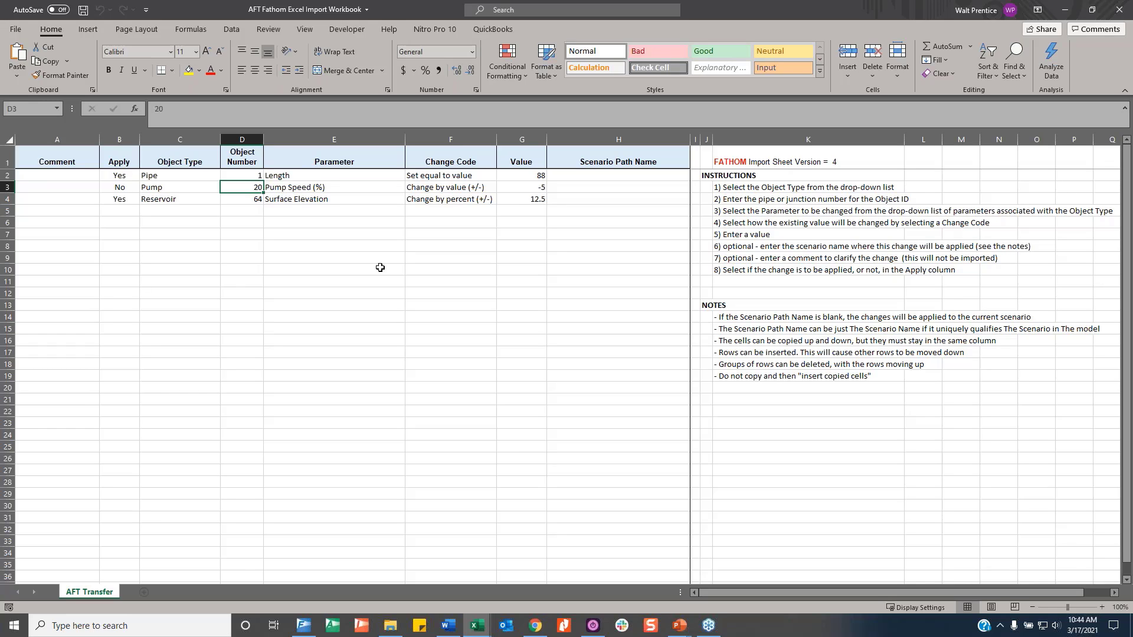
drag(206, 175, 195, 352)
click(201, 365)
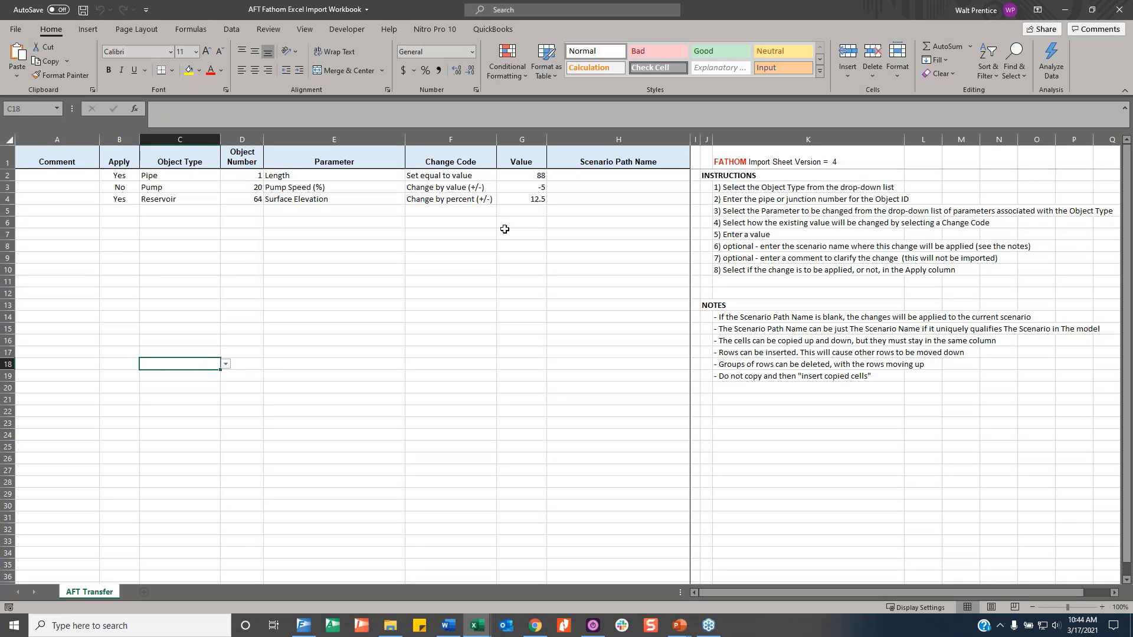
drag(538, 177, 519, 364)
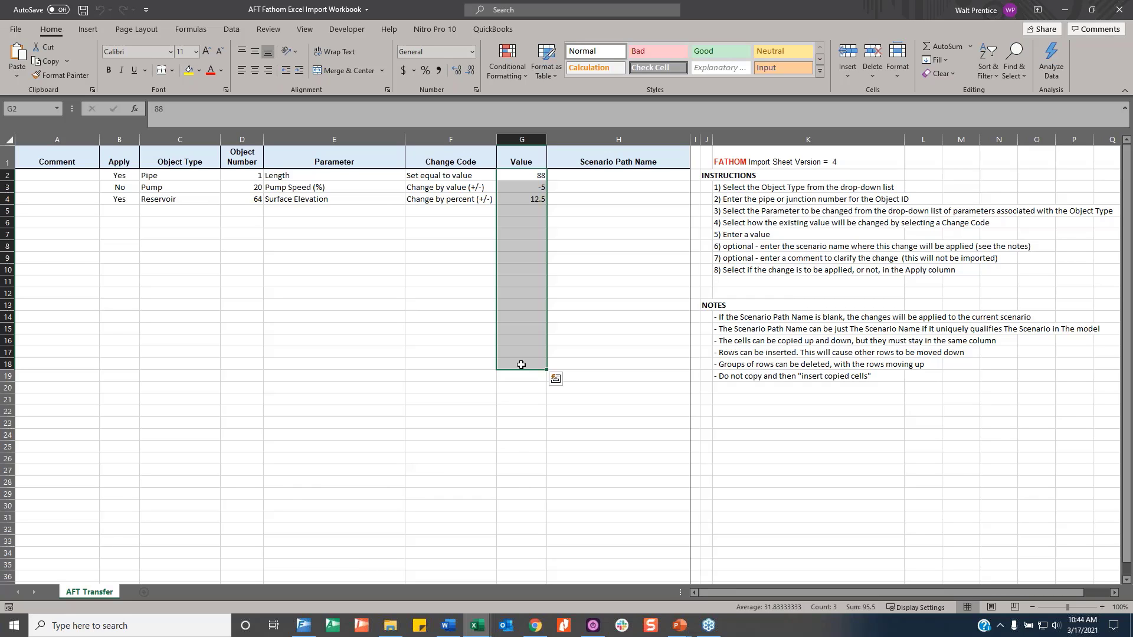
Clear the pump selection in AFT Fathom, then return to the Excel import workbook and review its Object Number and Value columns.
click(303, 625)
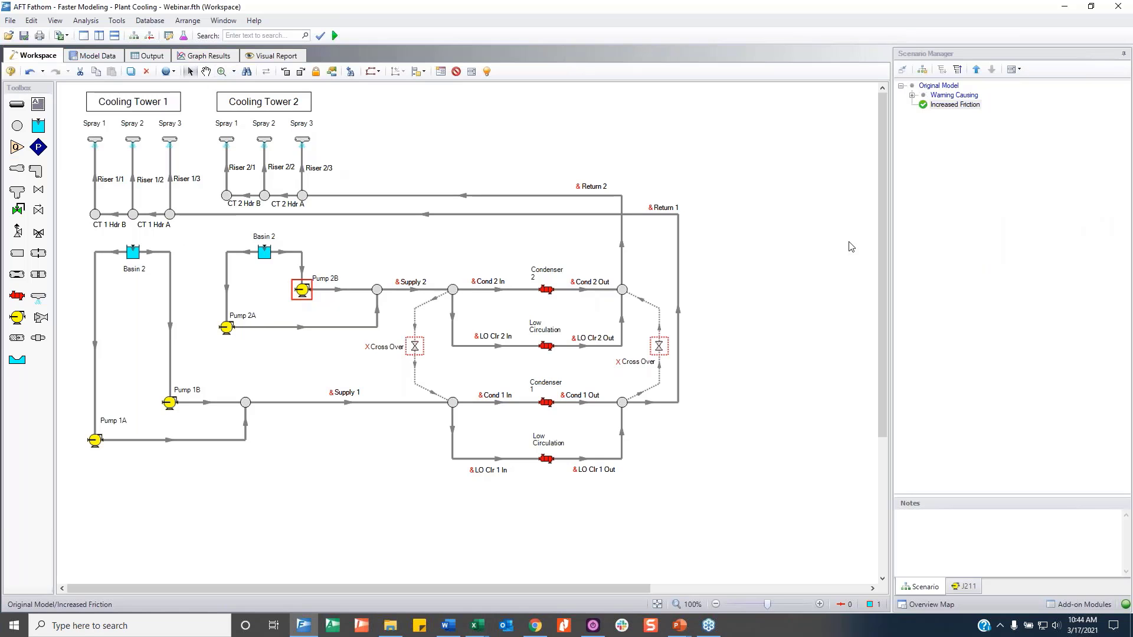
click(828, 254)
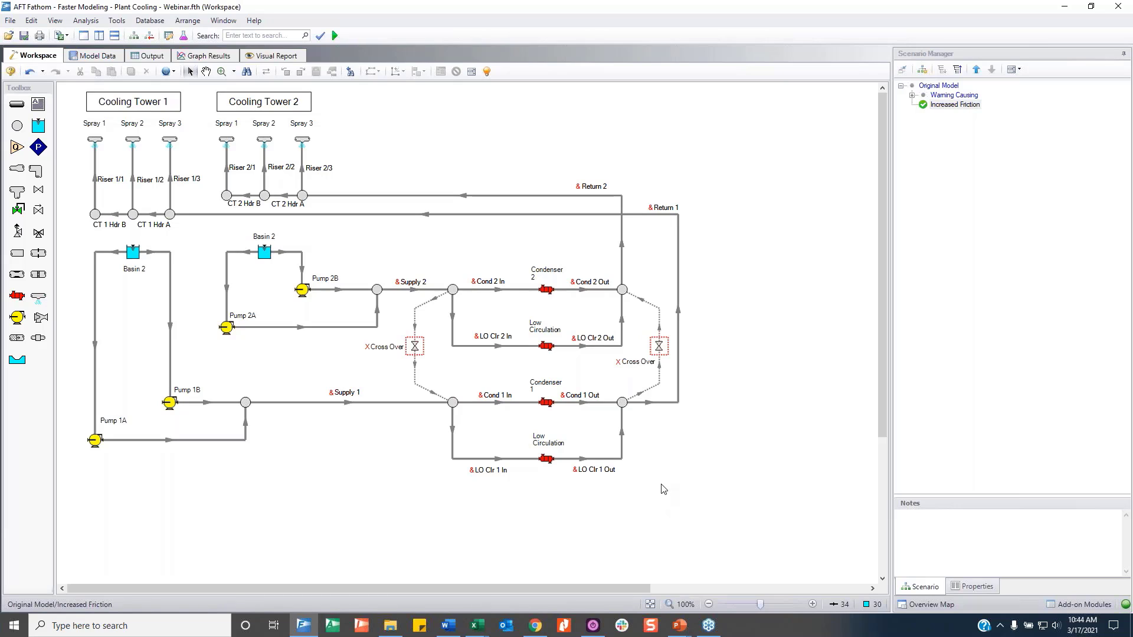
click(477, 626)
click(523, 597)
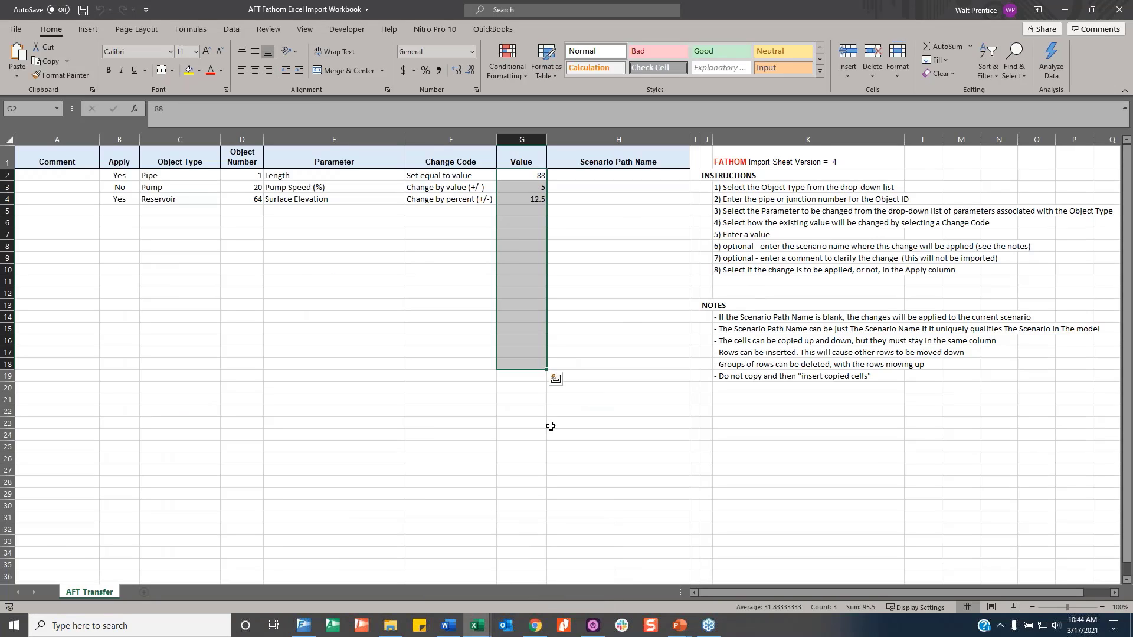
drag(239, 175, 247, 354)
click(351, 361)
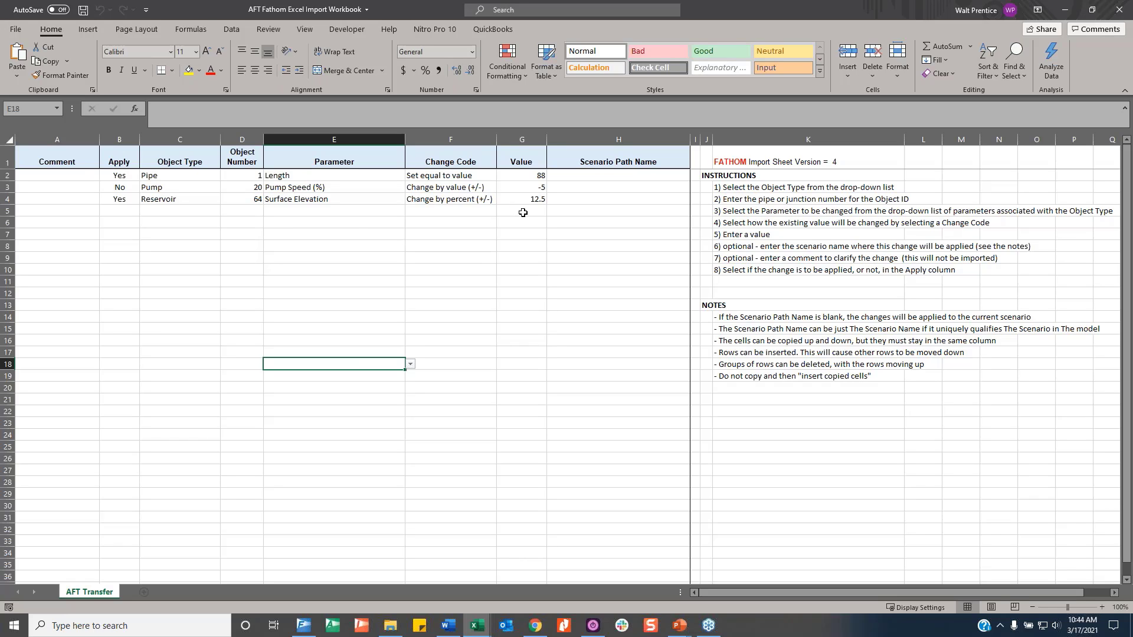
drag(519, 210, 519, 392)
click(599, 364)
Enter the values 5, 4, 8, 9 and 10 in cells G5 to G9 of the Value column.
double_click(532, 212)
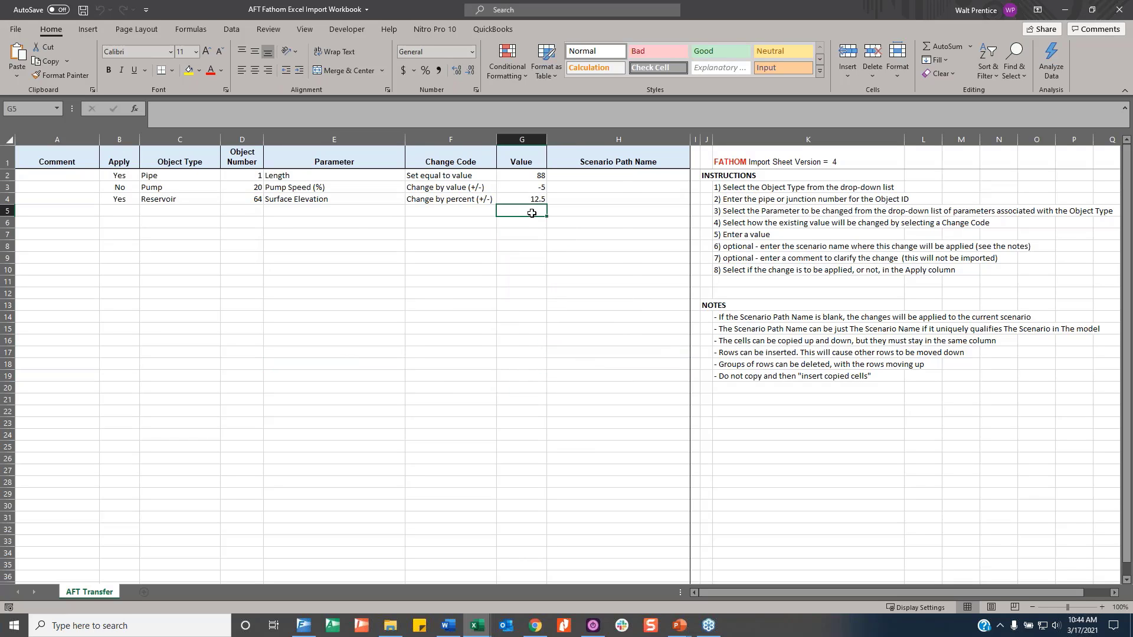
text(5)
key(Return)
text(4)
key(Return)
text(8)
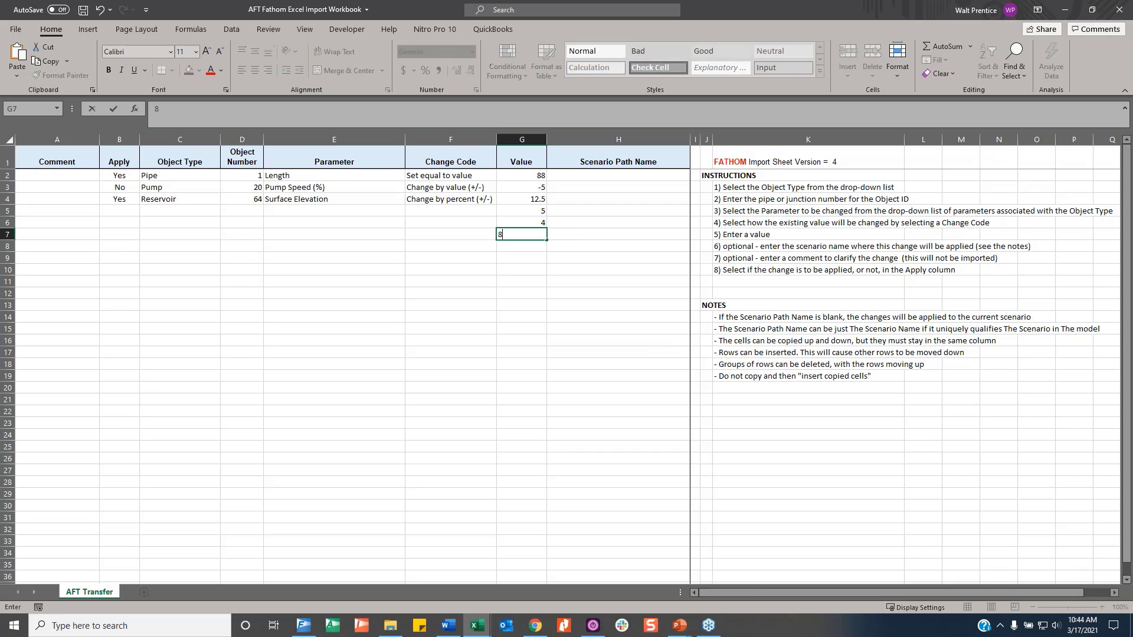
key(Return)
text(9)
key(Return)
text(10)
key(Return)
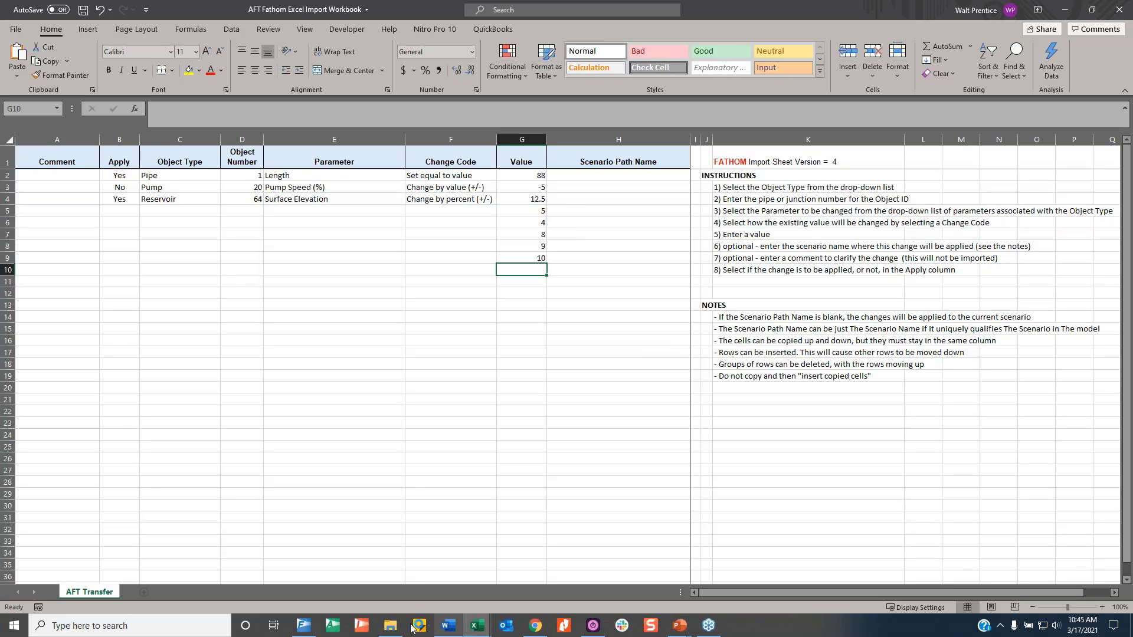
Switch to AFT Fathom, open the properties of Pump 2A, and close them without changes.
click(303, 626)
double_click(226, 327)
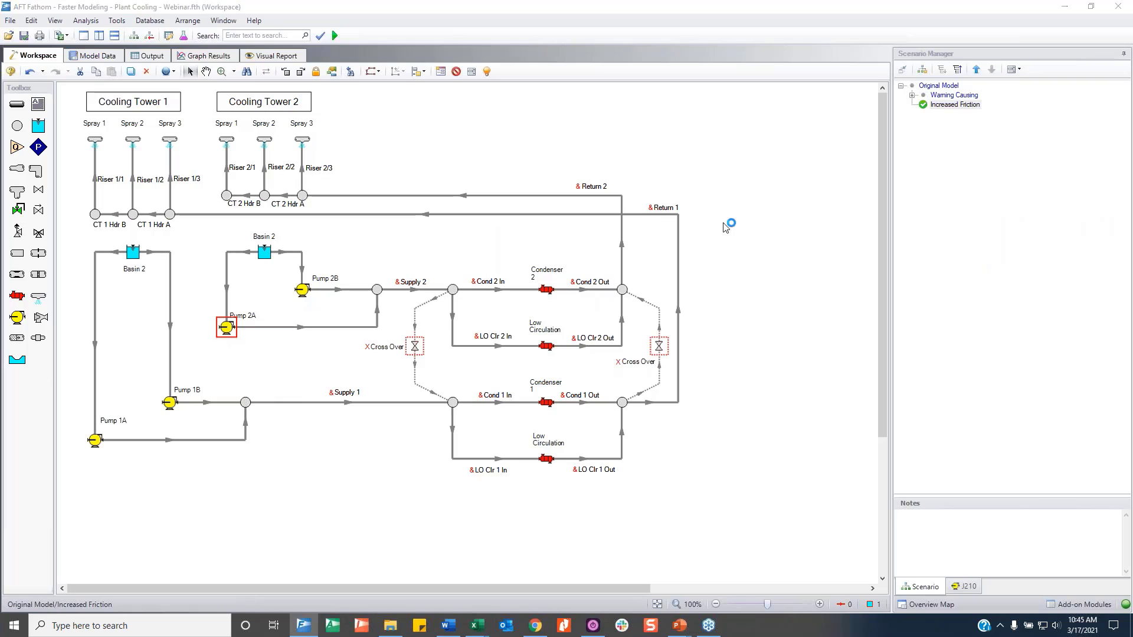
click(784, 135)
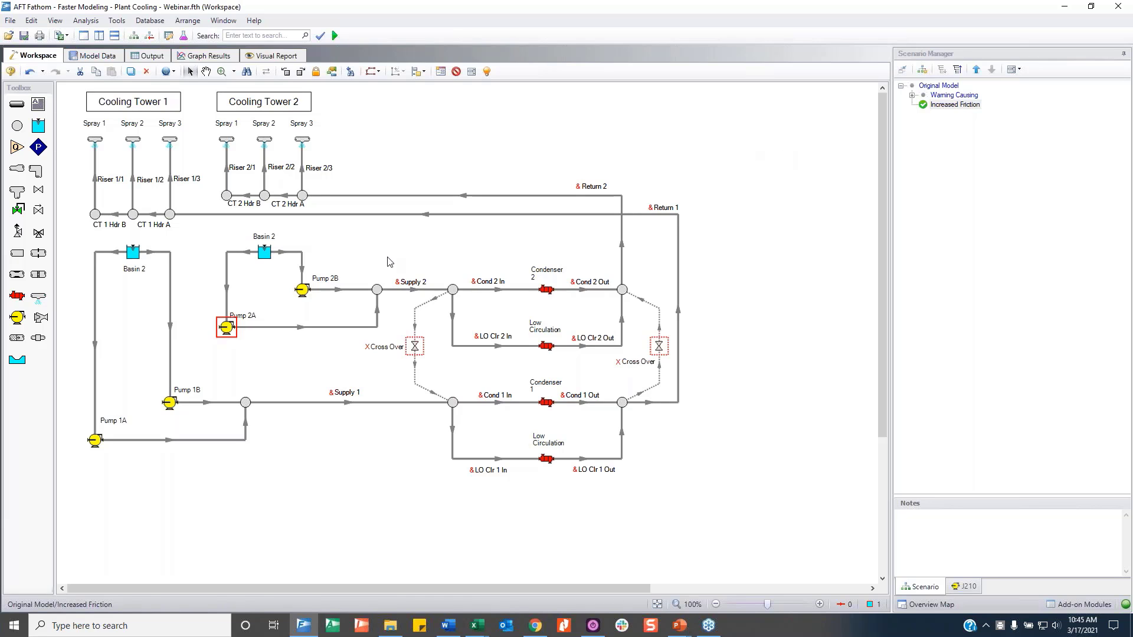
Open the curve data configuration of Pump 2B and move its window clear of the pump properties.
double_click(303, 291)
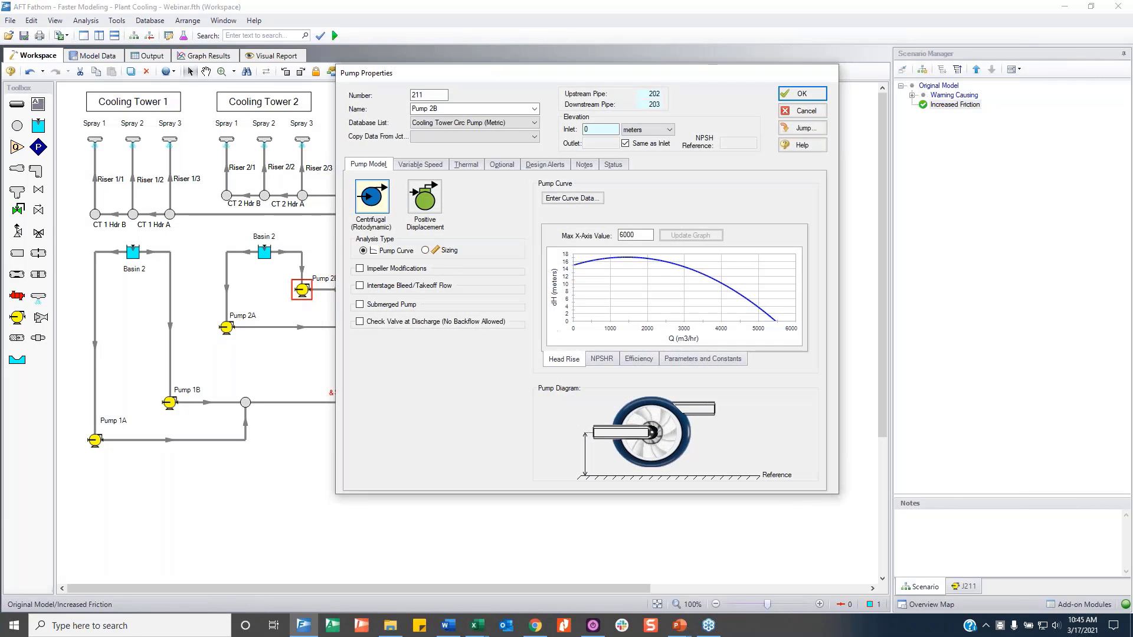
click(559, 200)
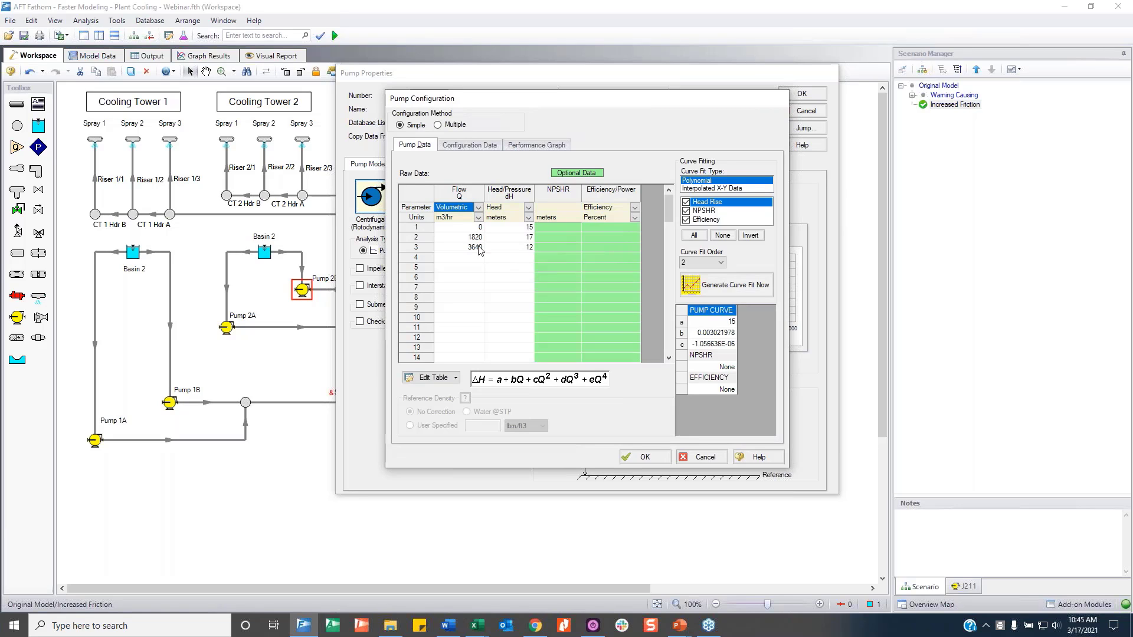
drag(539, 106, 625, 99)
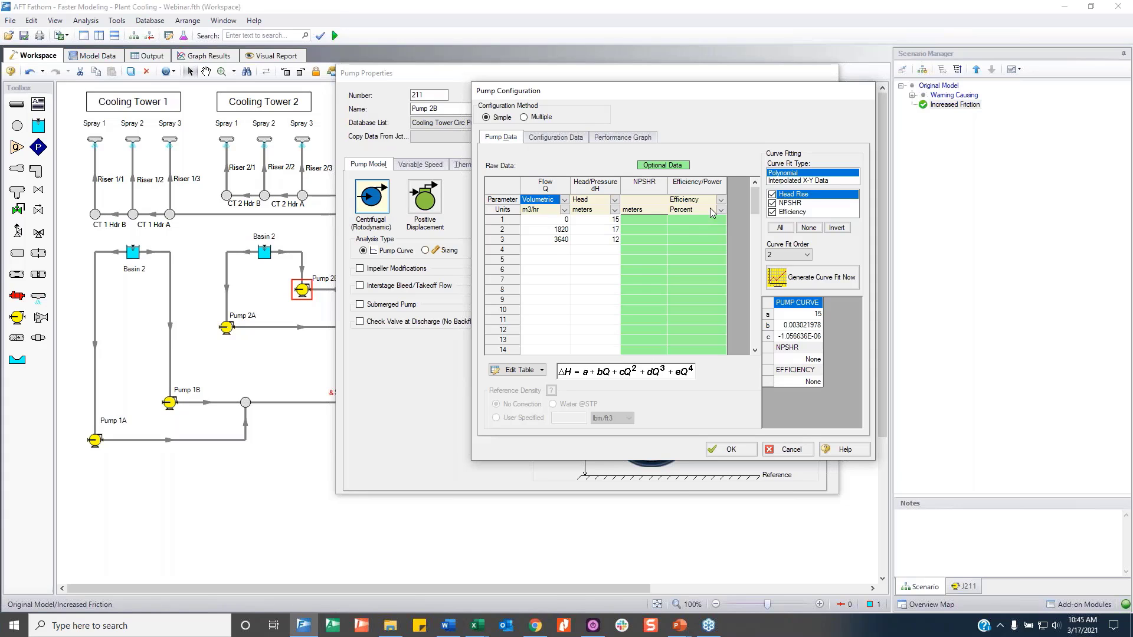
Import the Test Pump Curve CSV file into Pump 2B's raw data table, using the comma separator.
click(517, 373)
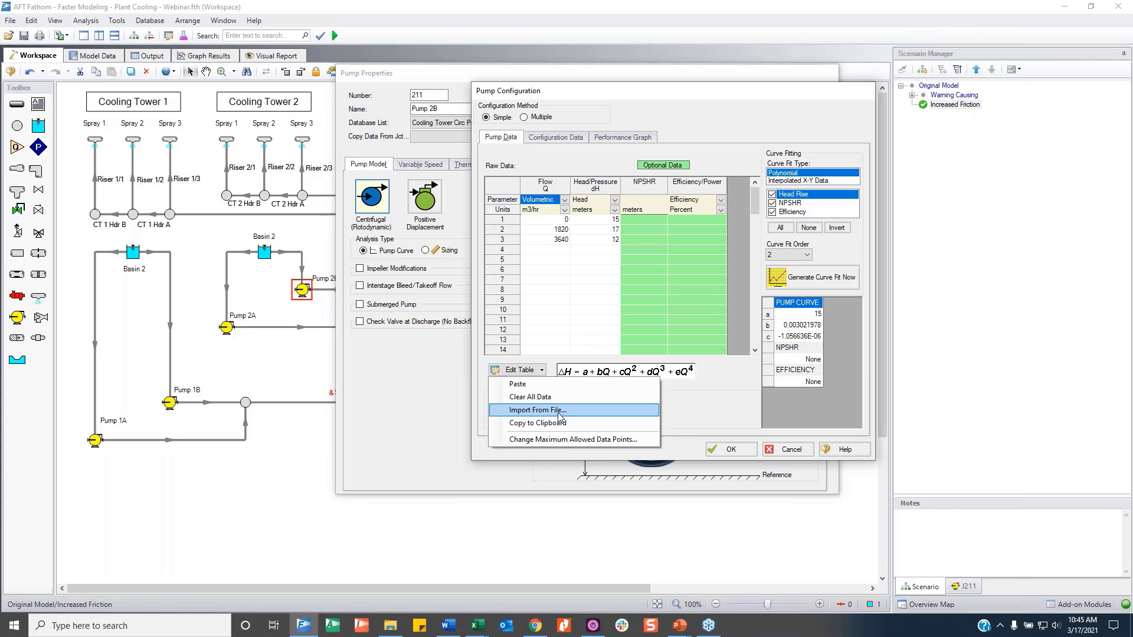
click(537, 411)
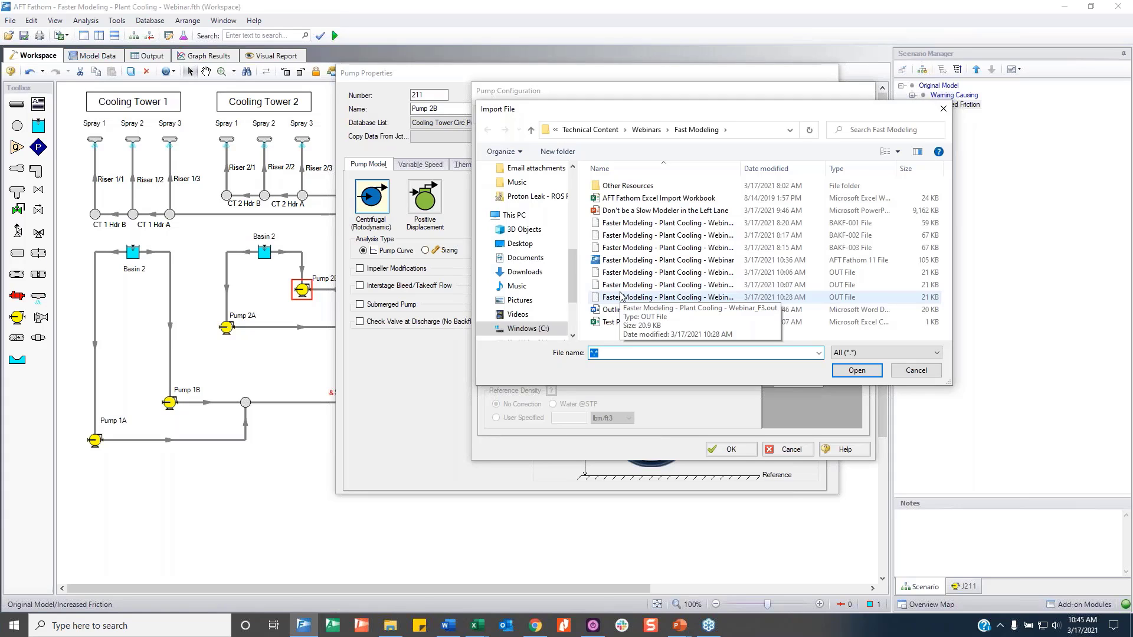
click(654, 325)
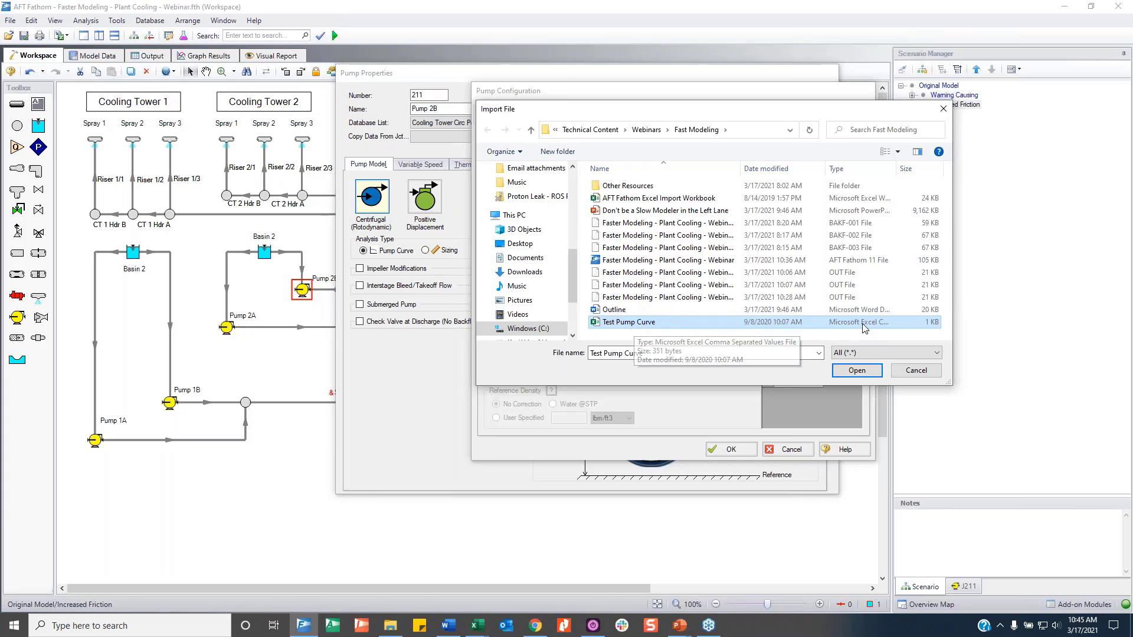
click(909, 353)
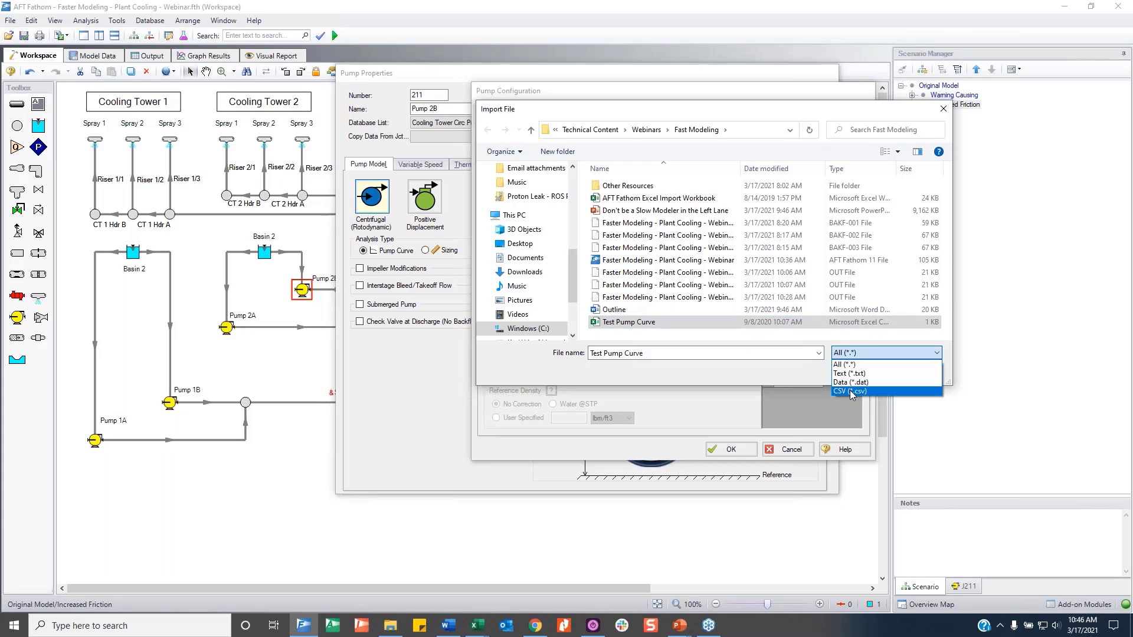
click(850, 391)
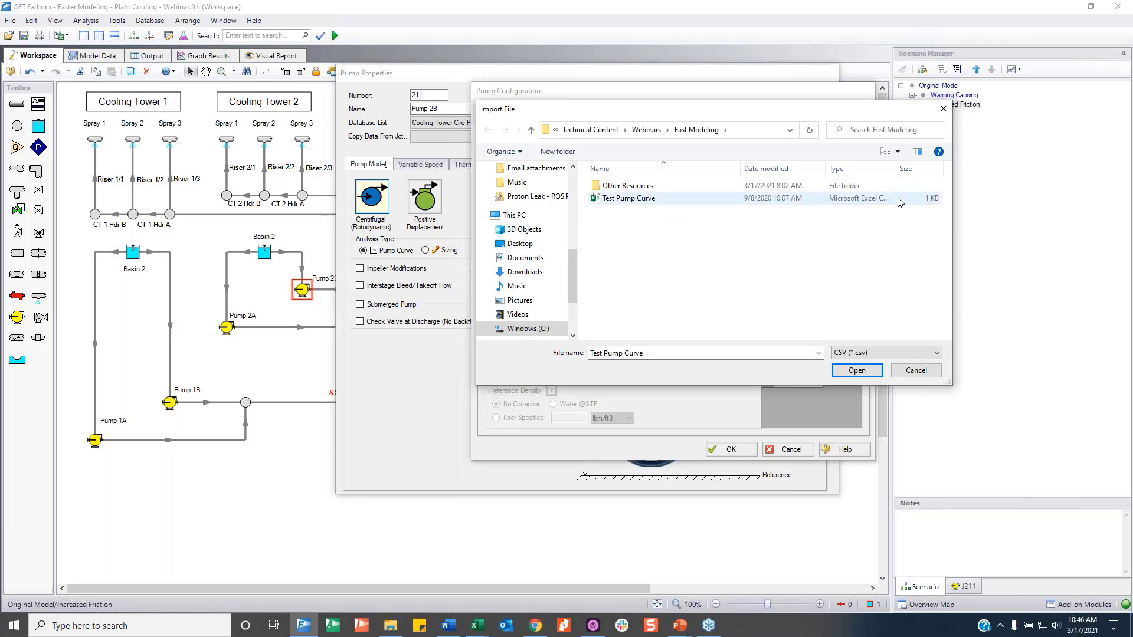
click(857, 371)
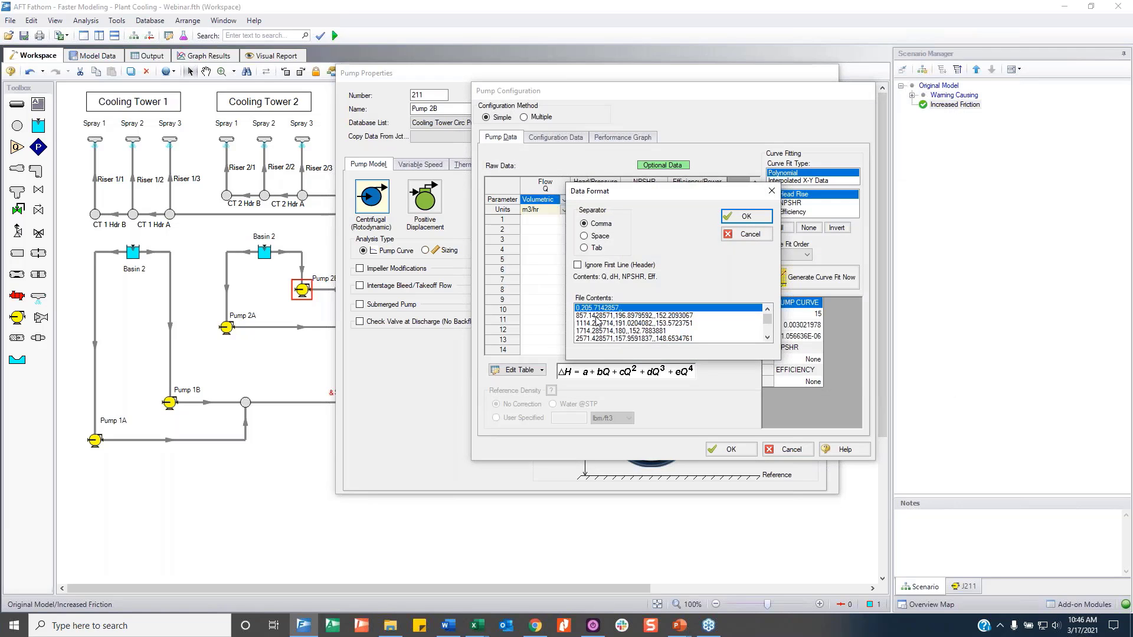
click(746, 217)
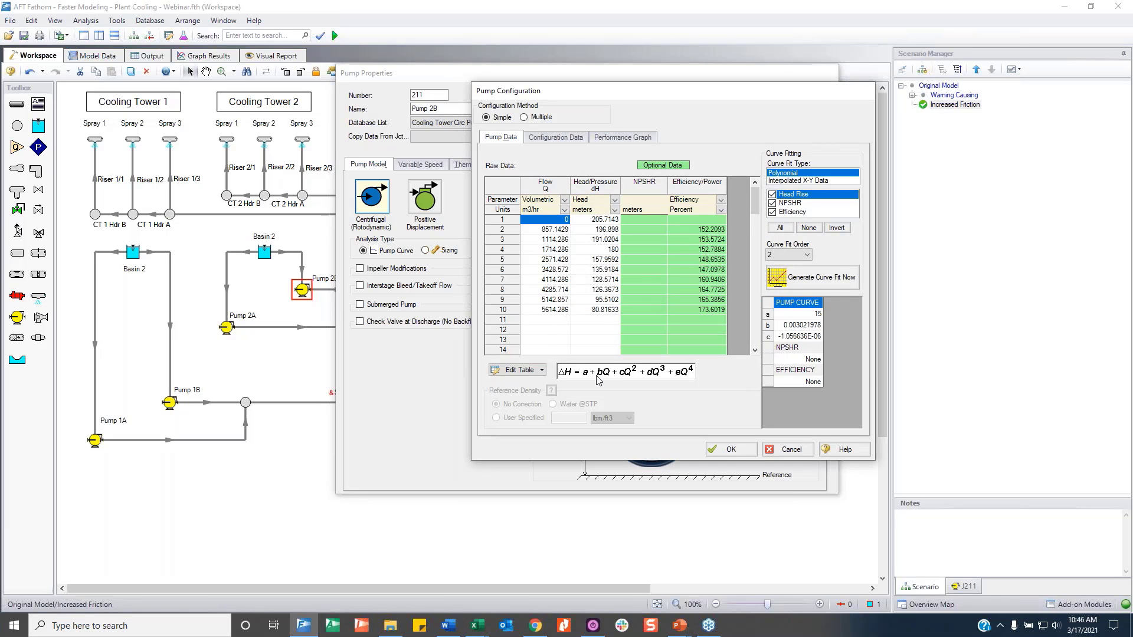
Switch to the Test Pump Curve file in Excel, shrink it beside the imported data, and compare its columns A, B and D.
click(473, 630)
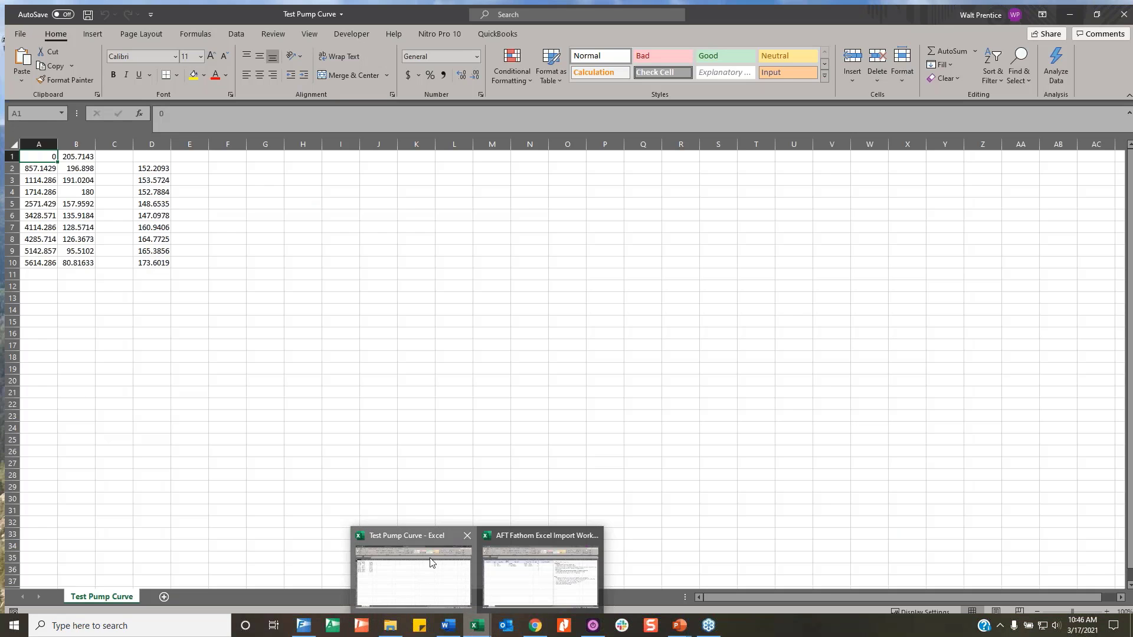
click(432, 565)
drag(779, 9, 616, 209)
drag(796, 393, 472, 393)
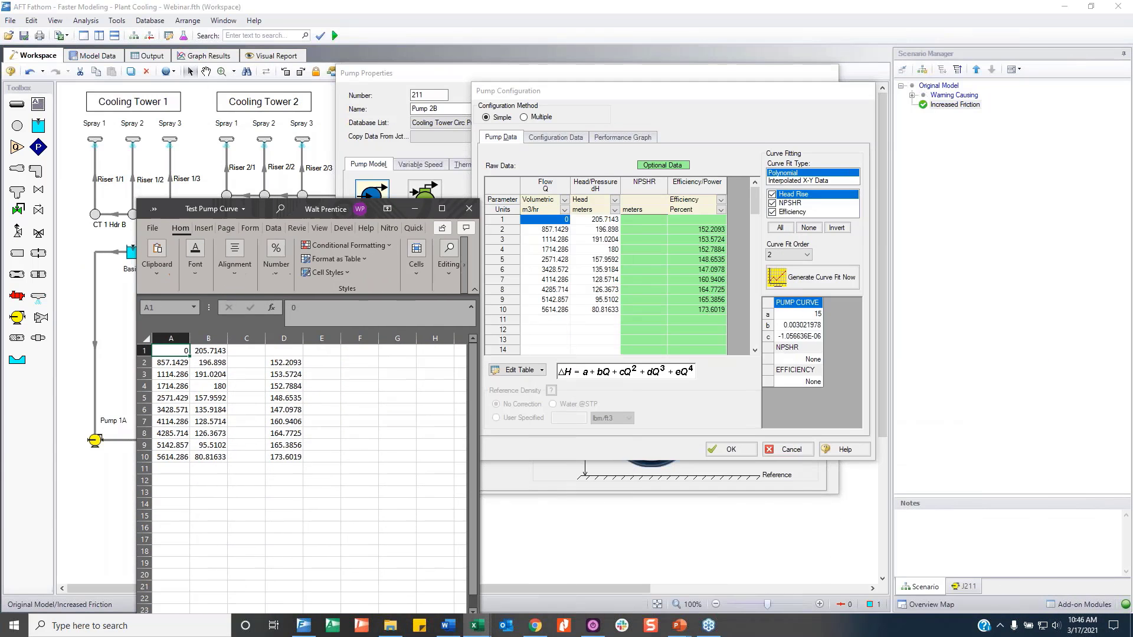
drag(250, 205, 621, 303)
click(581, 448)
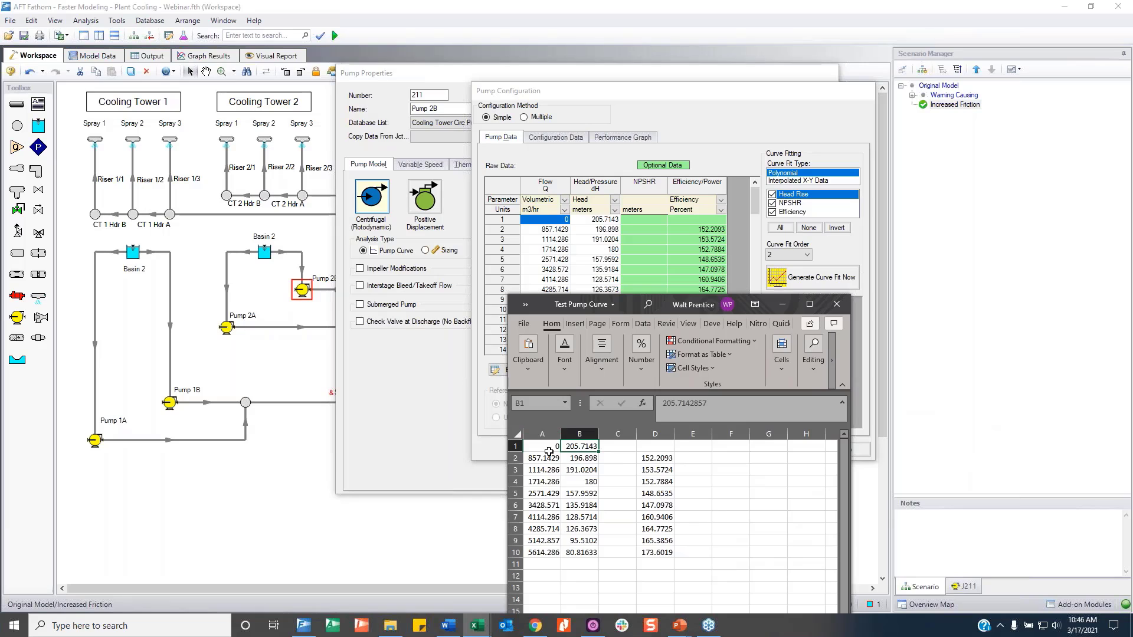
drag(548, 450, 581, 552)
drag(657, 447, 656, 553)
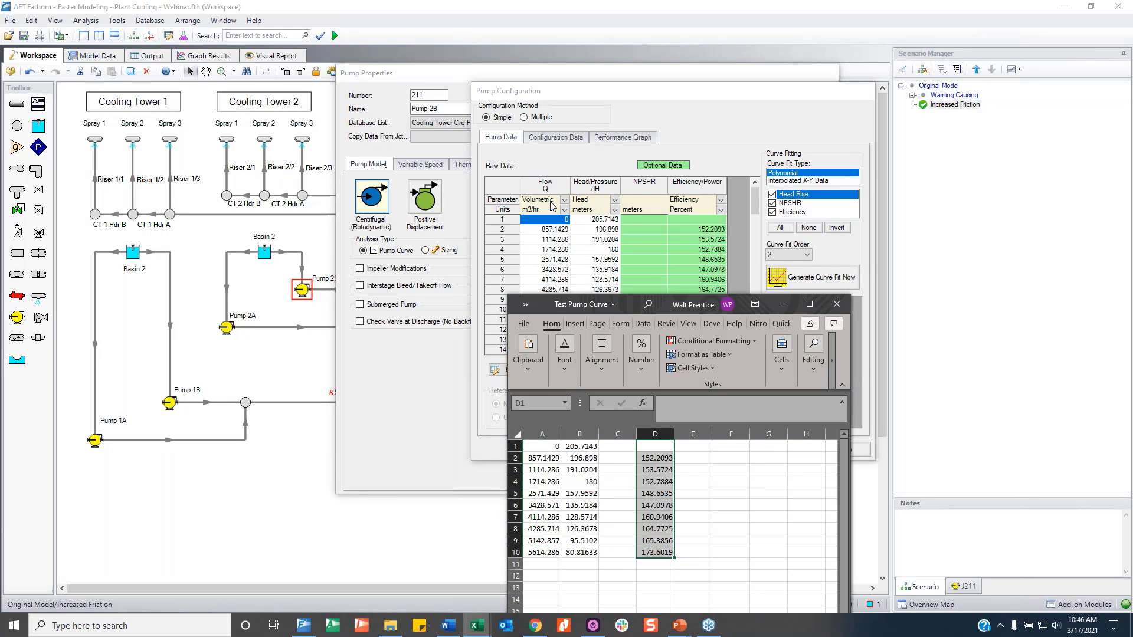
Return to Pump 2B's configuration in AFT Fathom and review the unit choices for the flow column.
click(556, 202)
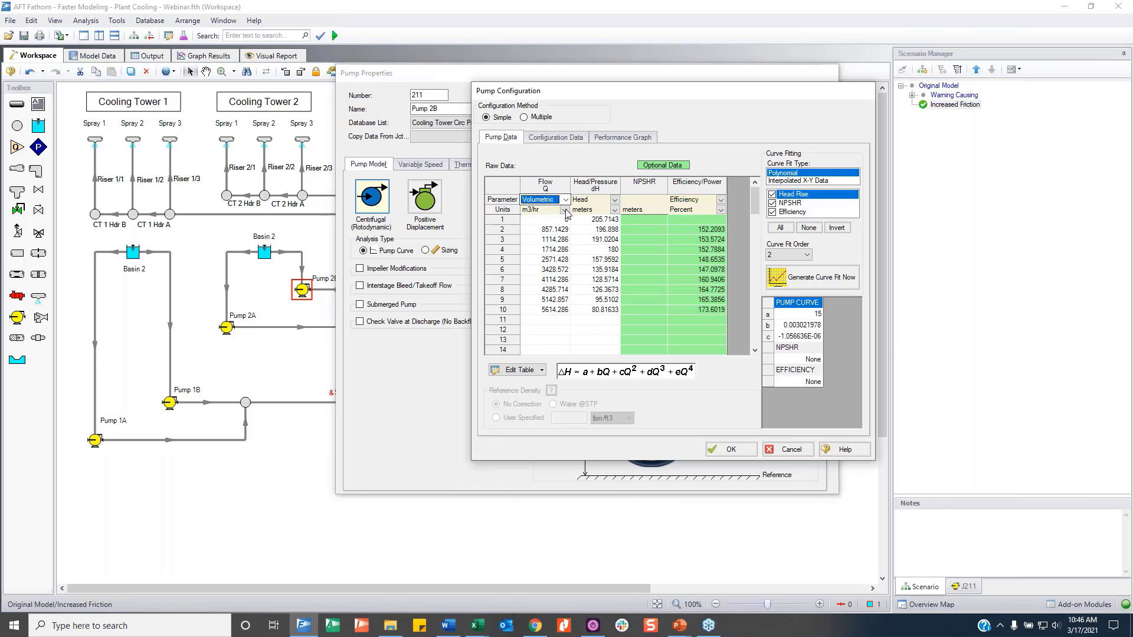
click(566, 211)
click(588, 358)
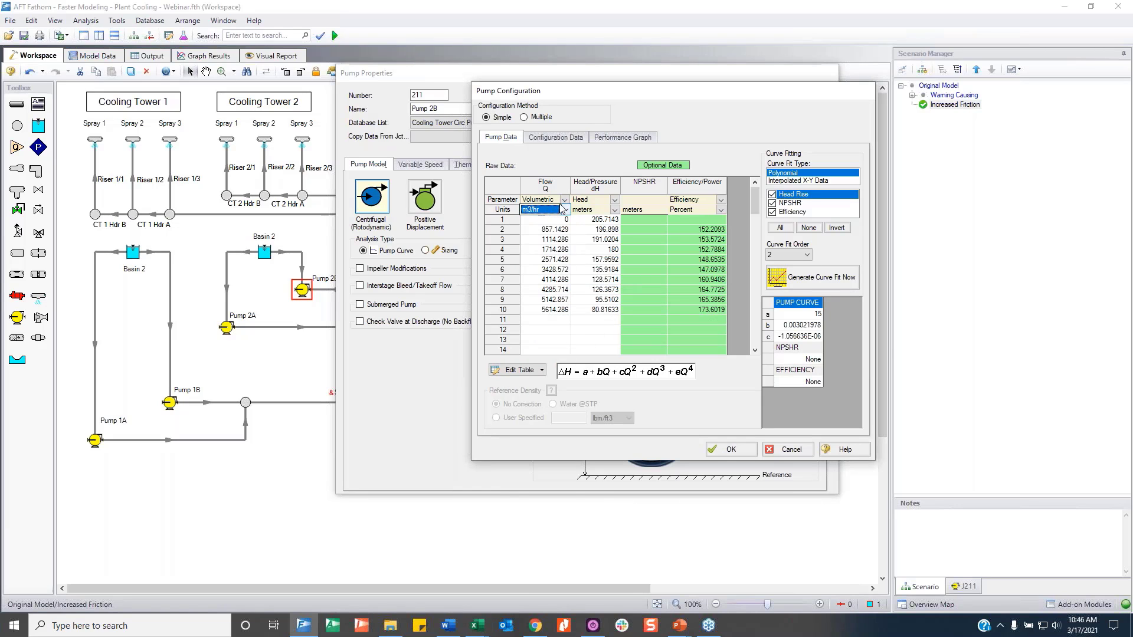
click(562, 209)
click(608, 346)
Switch the Efficiency/Power column of Pump 2B's curve data to Power, and discard the pump configuration and property changes.
click(708, 231)
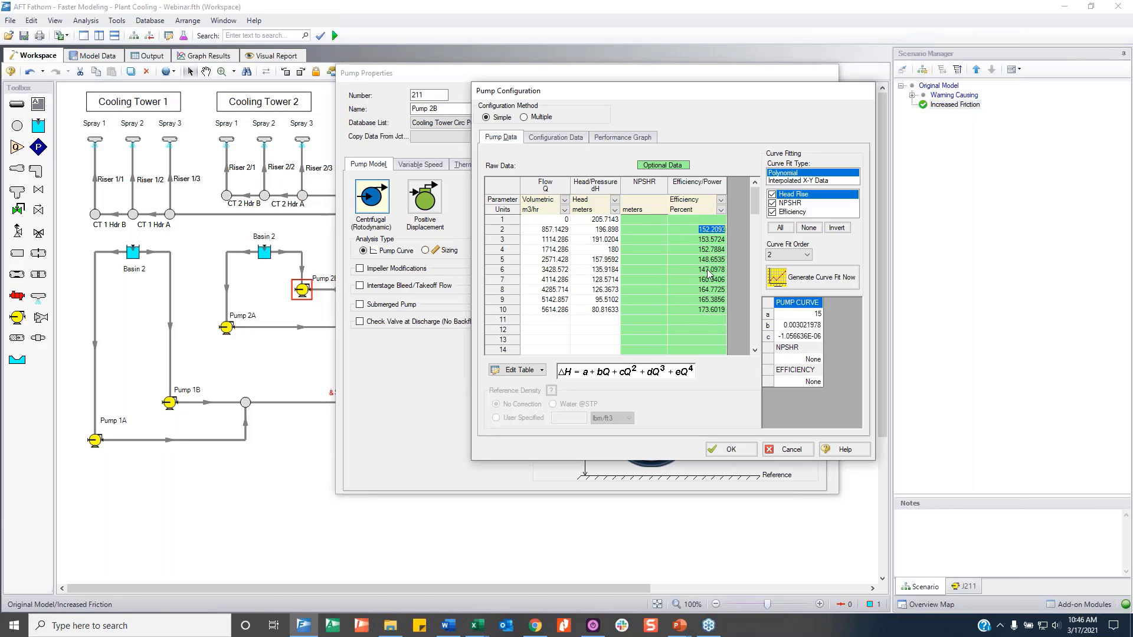
click(721, 199)
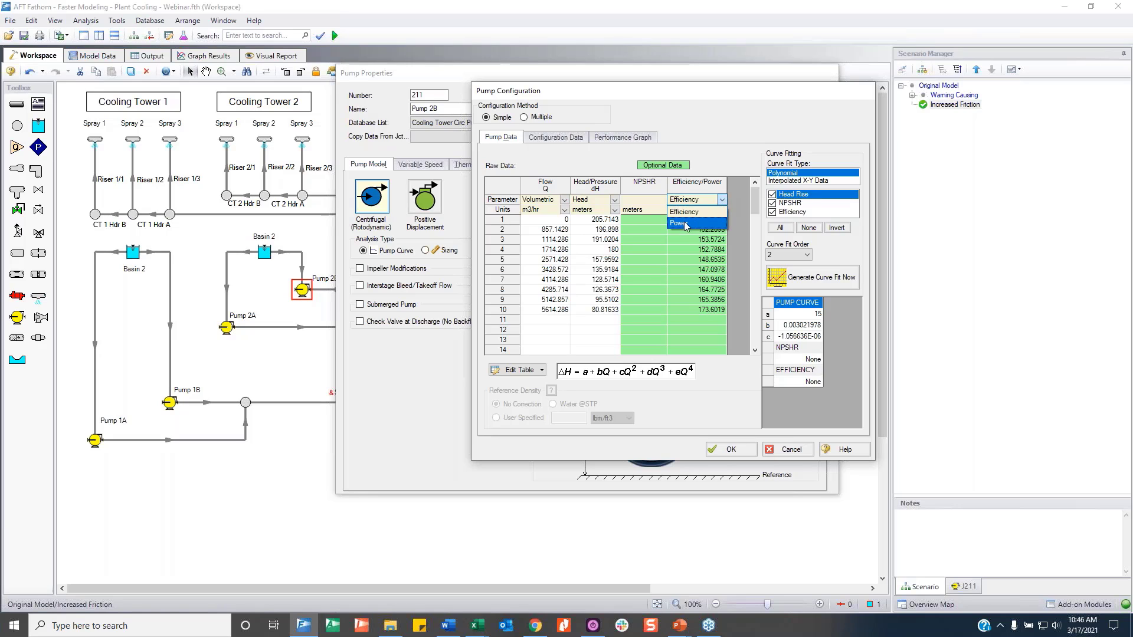
click(684, 224)
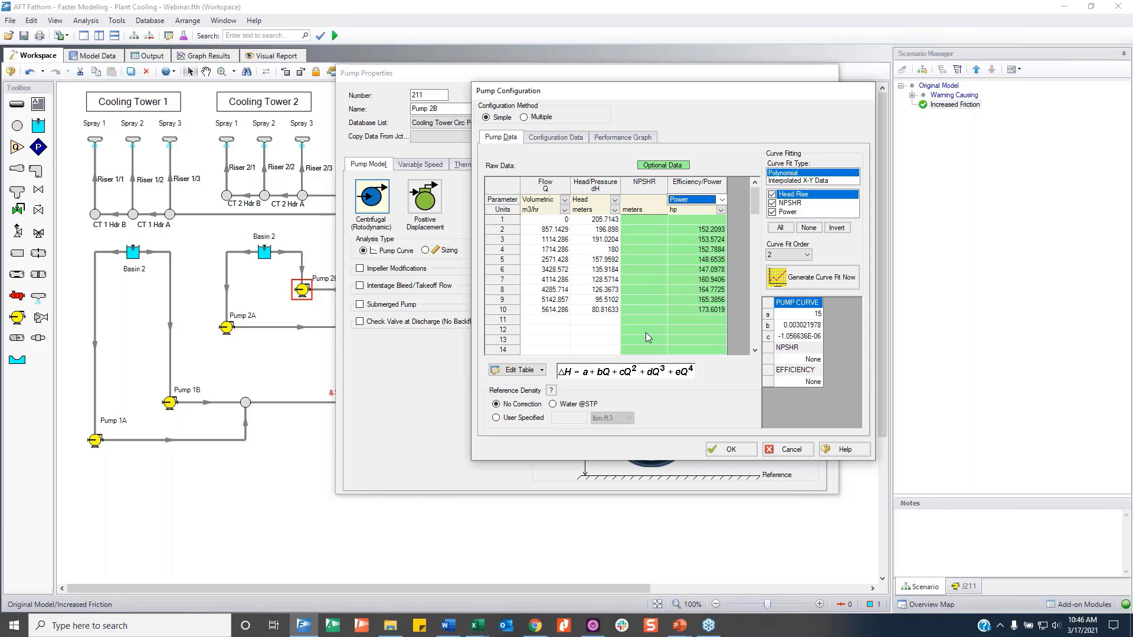
click(789, 449)
click(805, 111)
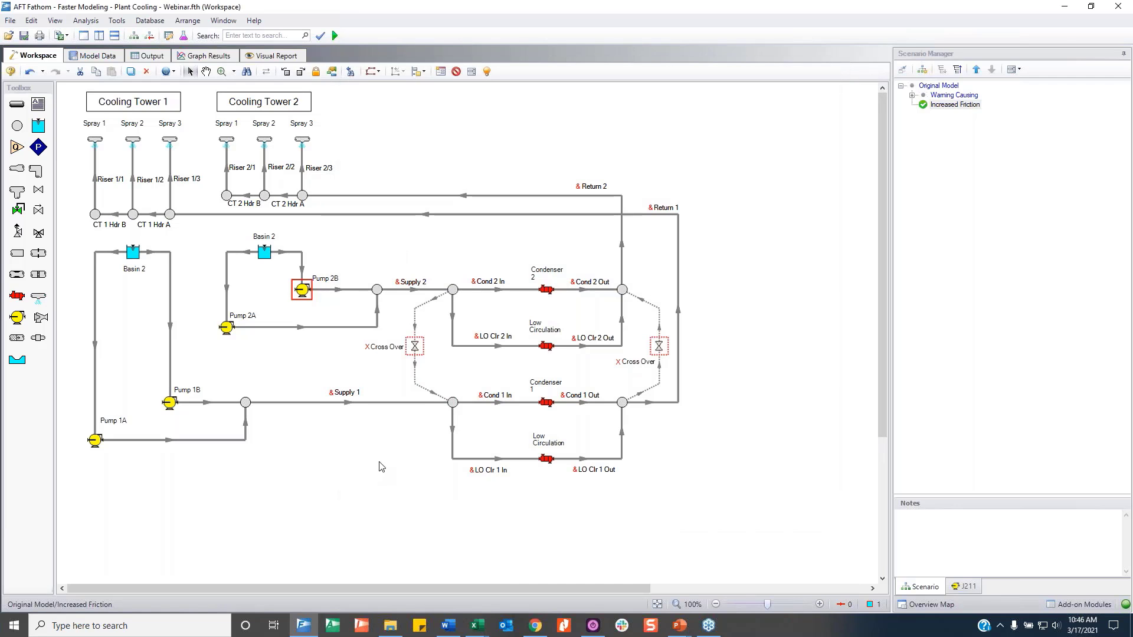
Examine the file import option for the open percentage data of the Cross Over valve beside Supply 2, and leave its properties without changes.
click(419, 350)
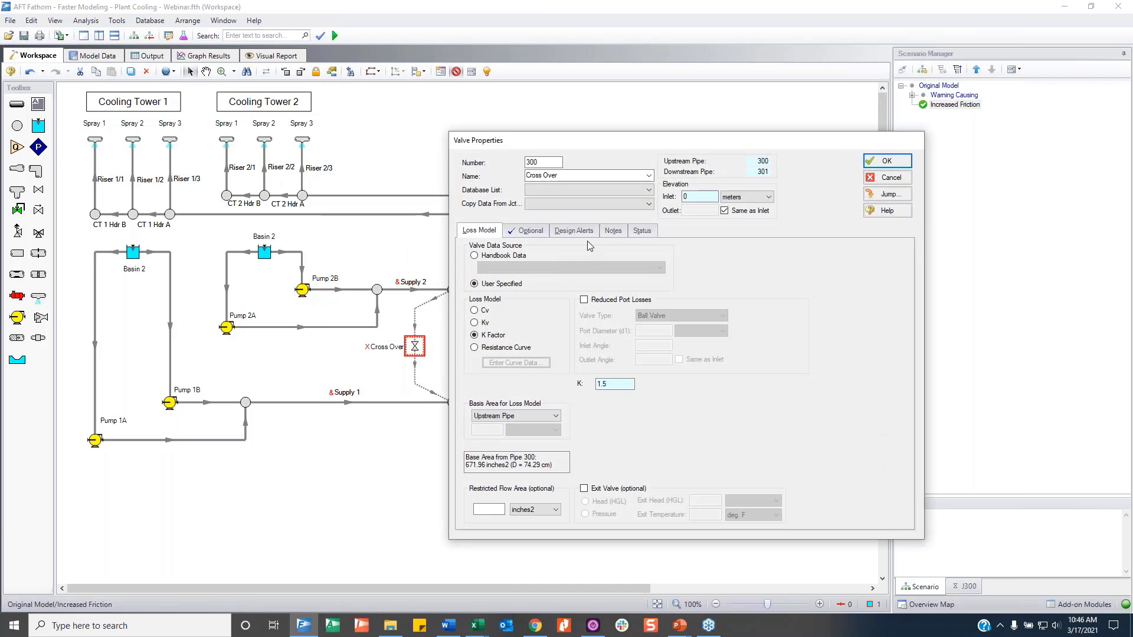
click(527, 230)
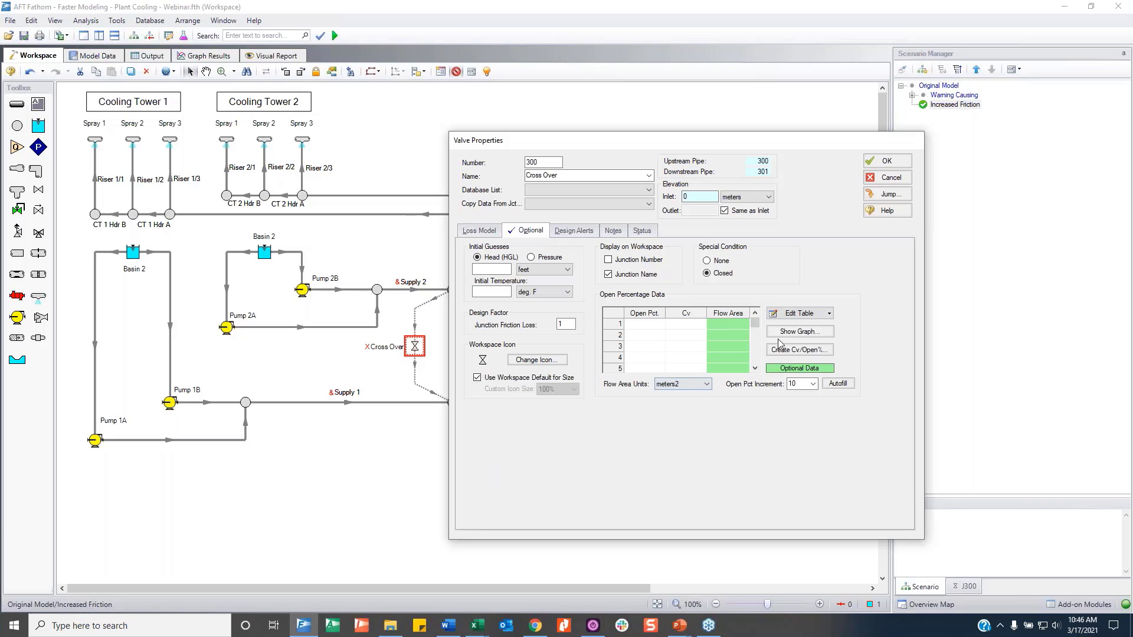
click(804, 316)
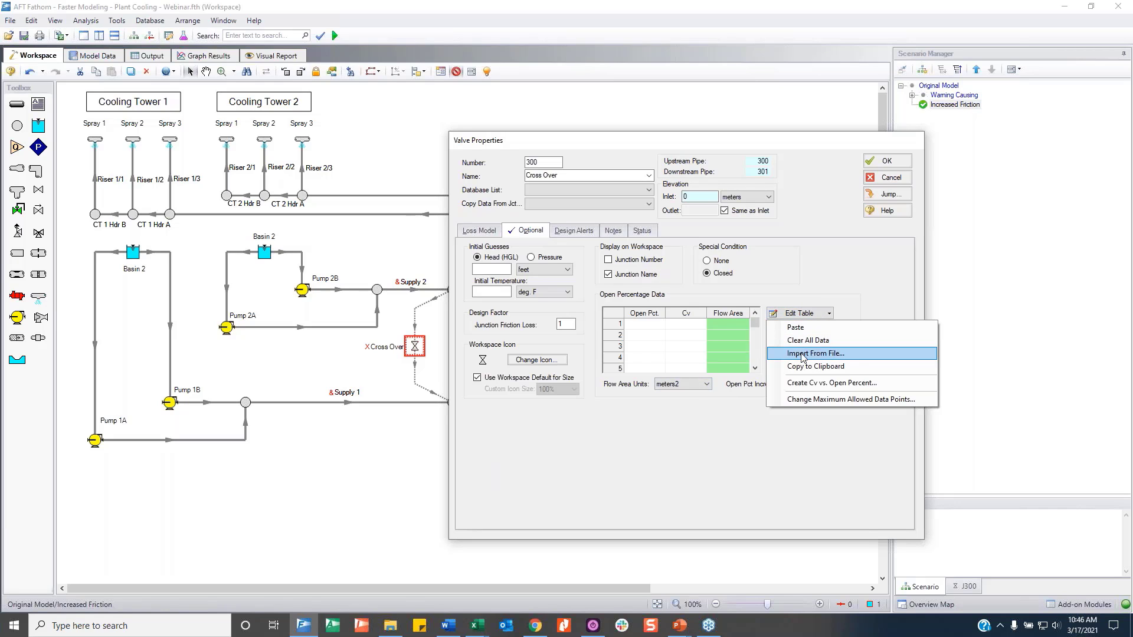
click(804, 354)
click(449, 286)
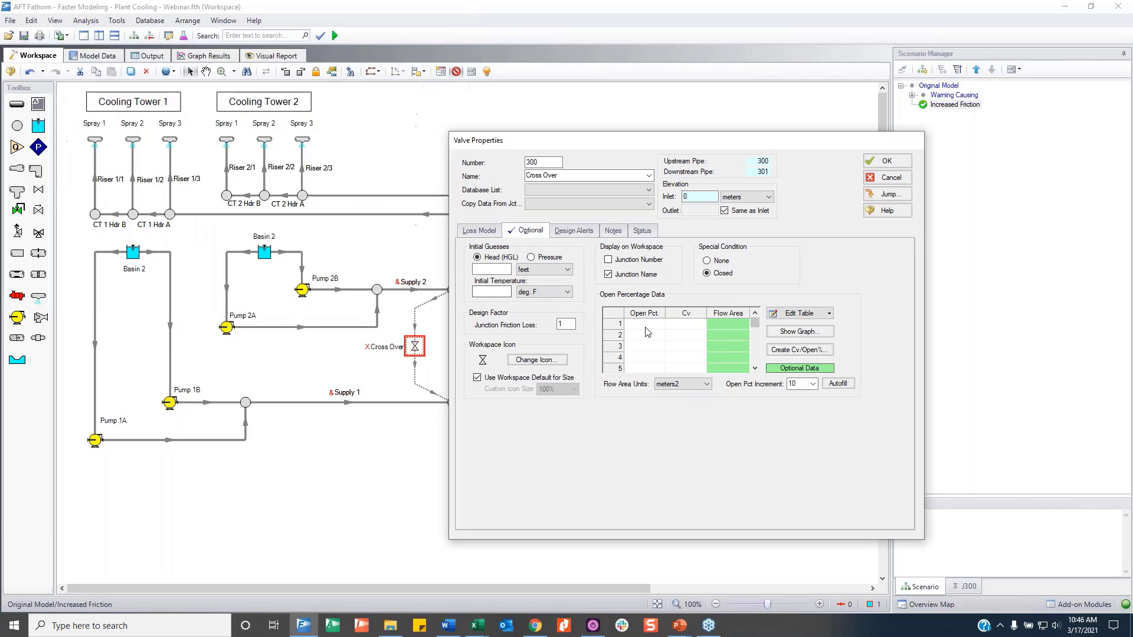
click(663, 322)
click(895, 178)
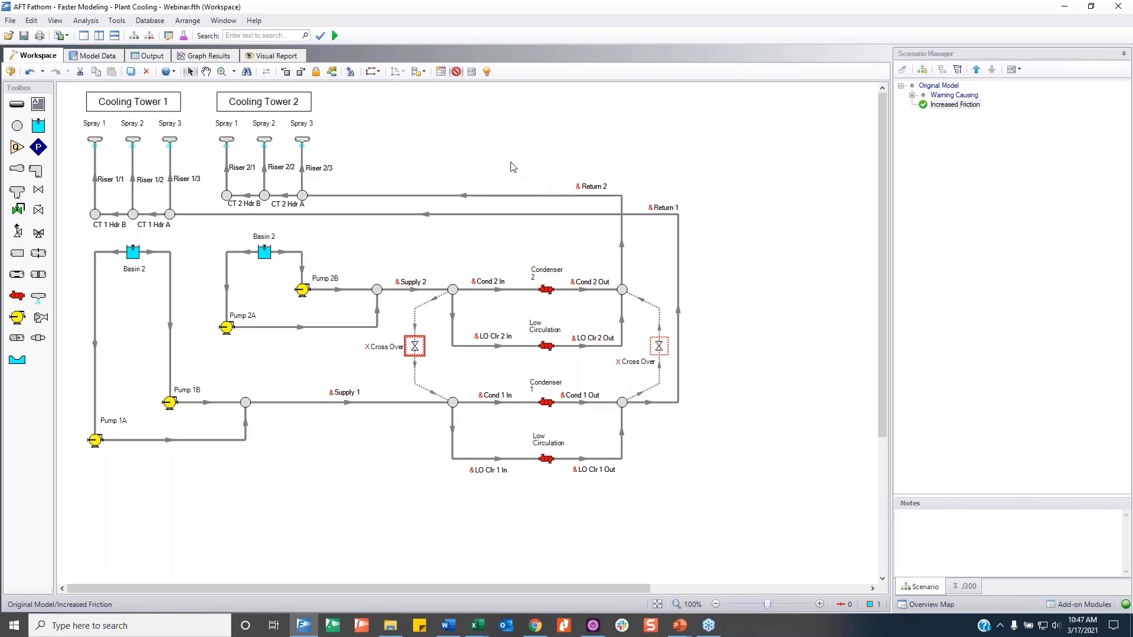
Show the model's output results, select the entire pipe results table and reduce the selection to one cell.
click(141, 57)
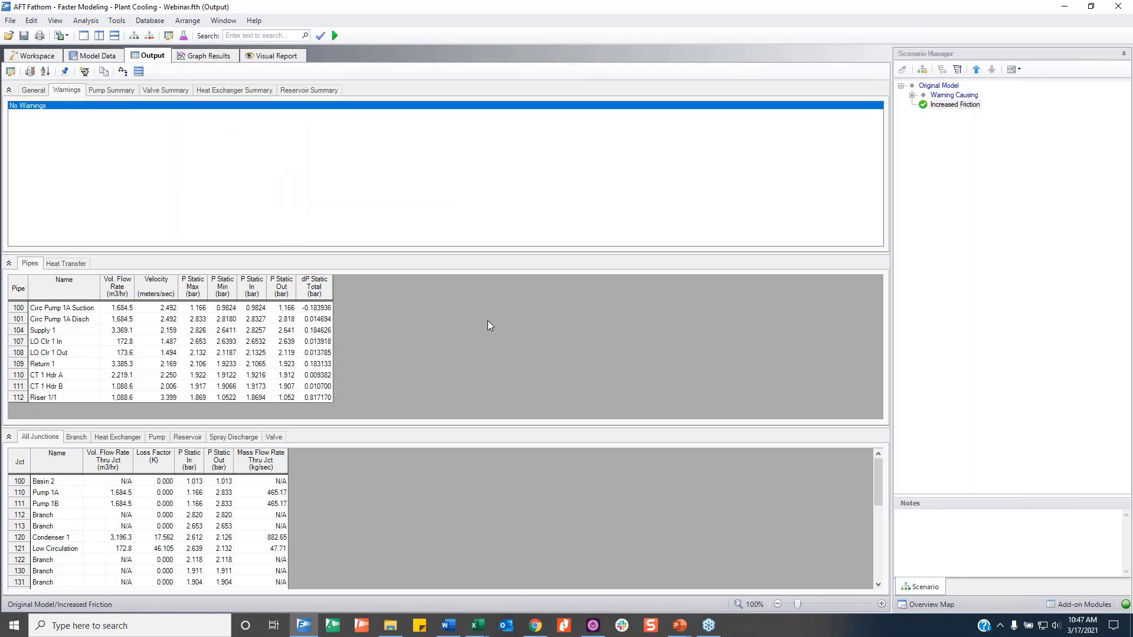
click(19, 294)
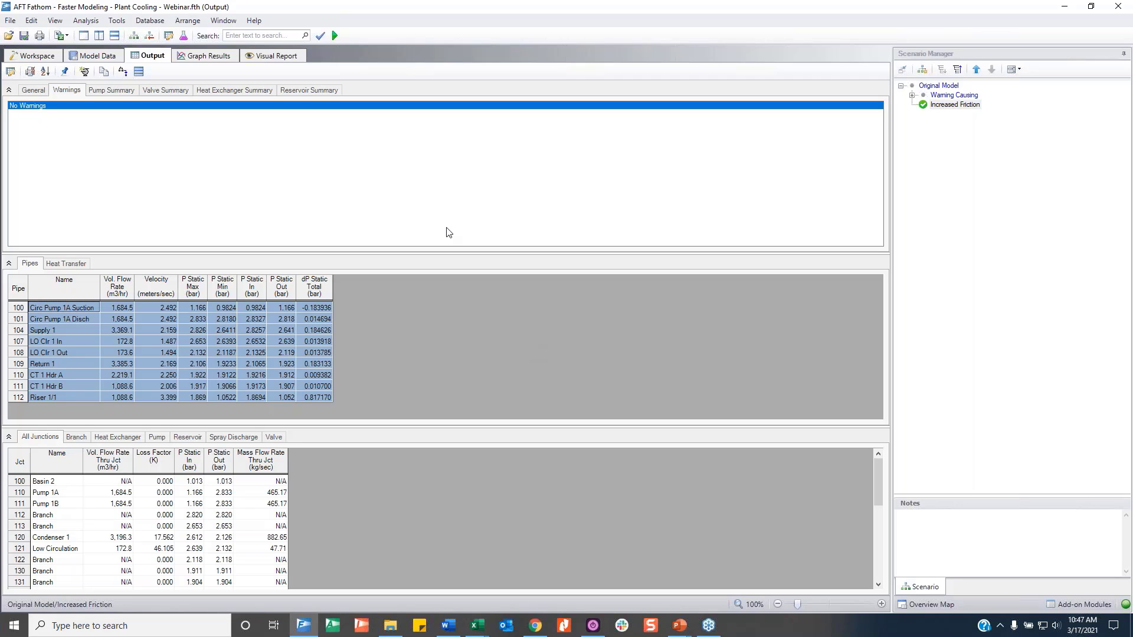
click(70, 312)
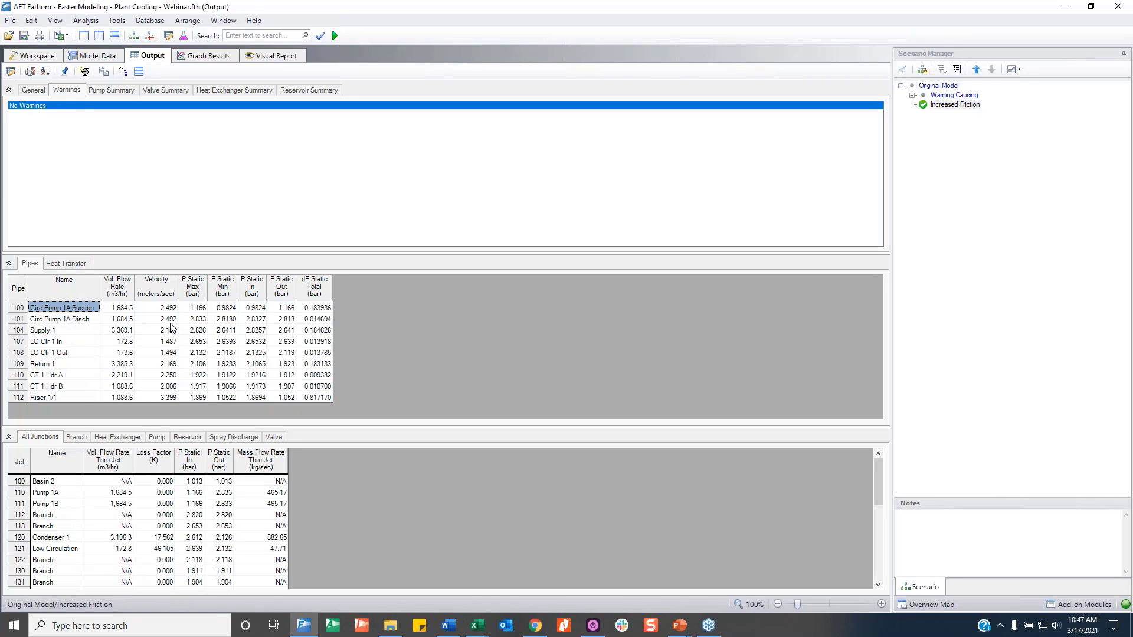
click(107, 158)
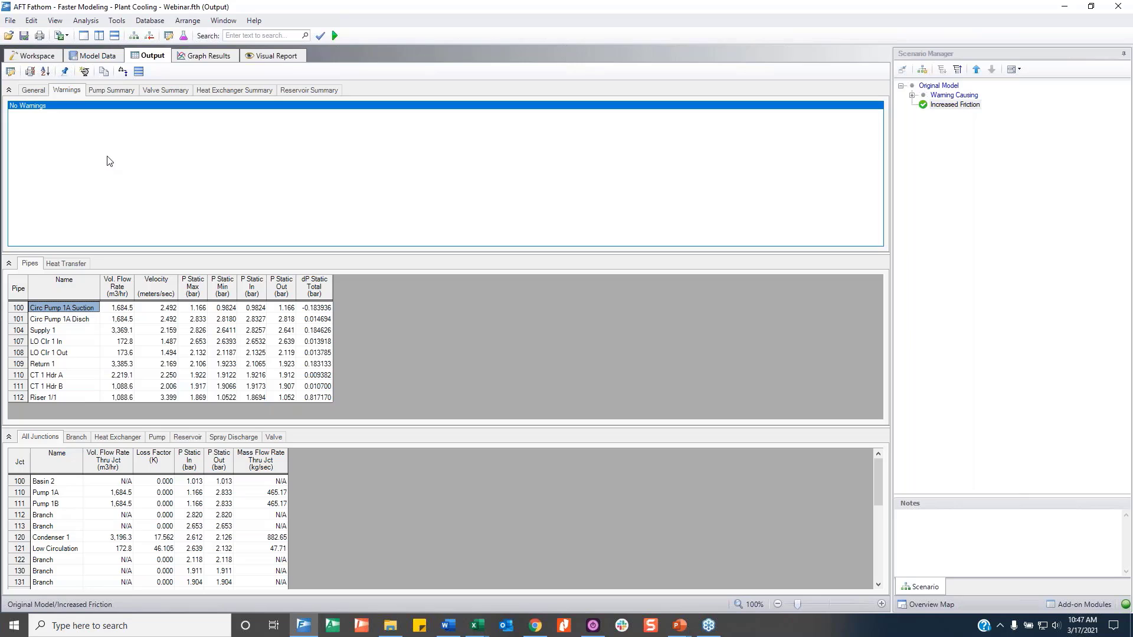
Open the Excel Export Manager and add a Table export of the Pipe results on Sheet1 starting at cell A1.
click(64, 37)
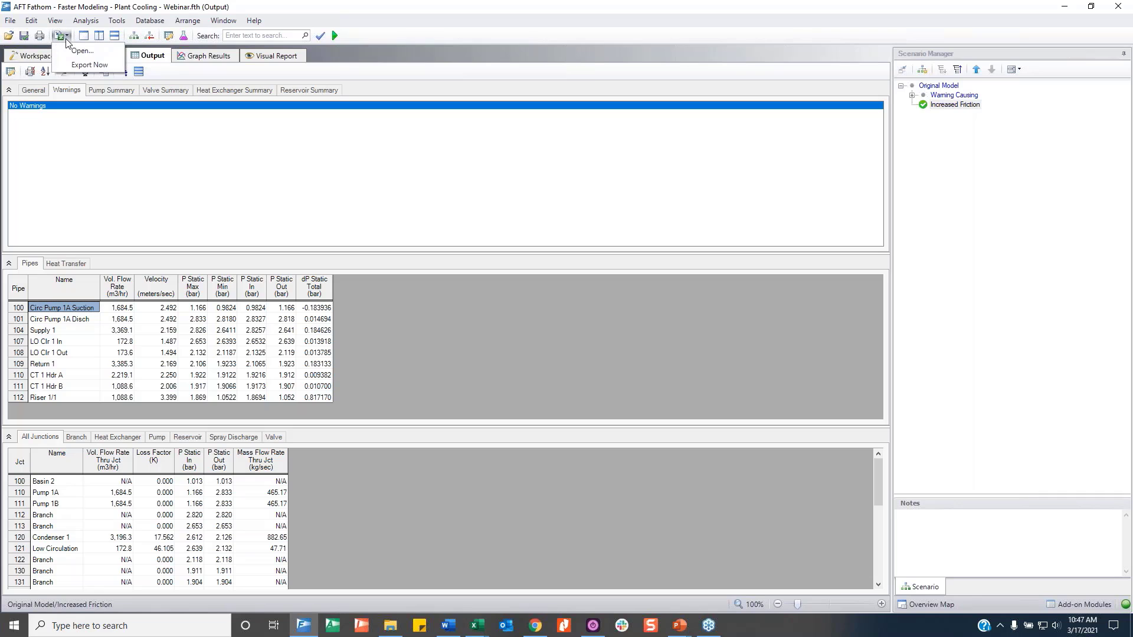
click(88, 65)
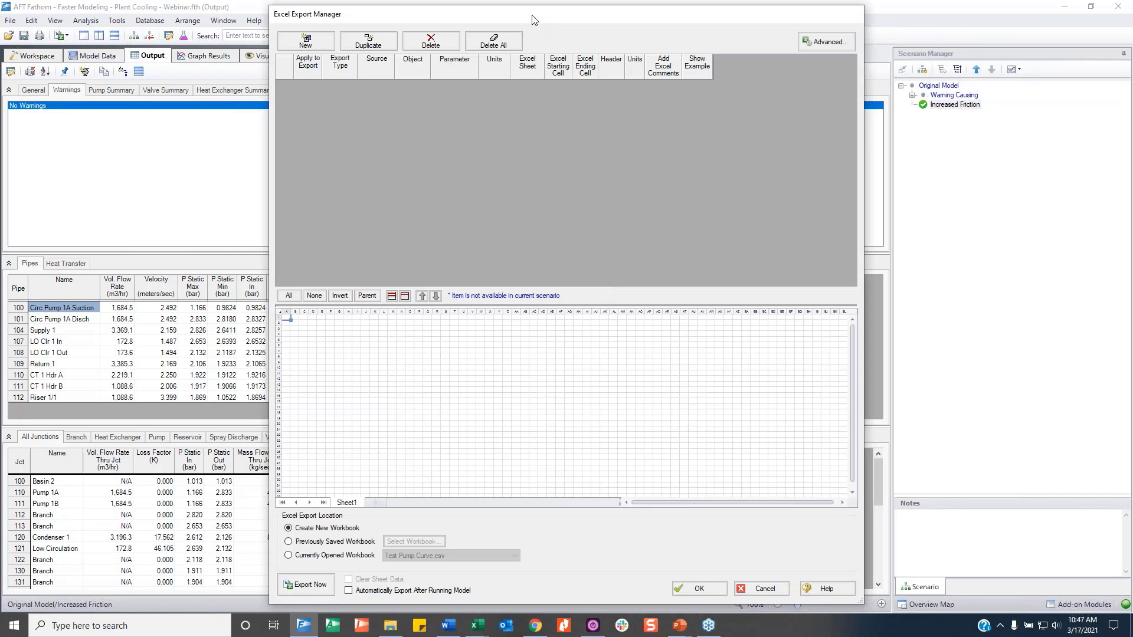
drag(534, 15, 638, 11)
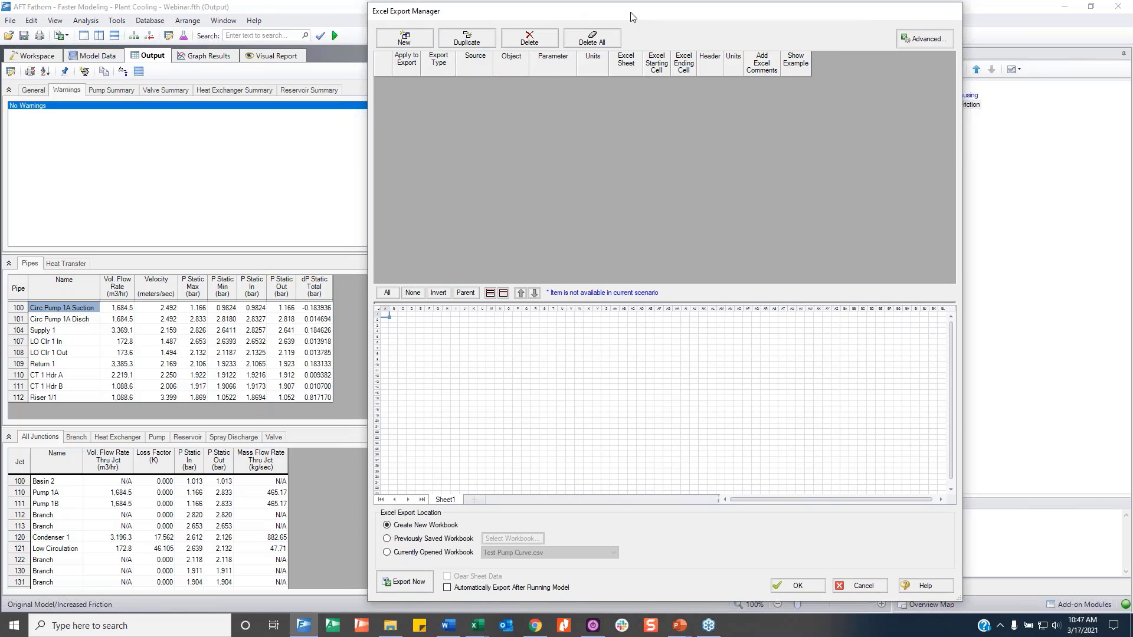
click(410, 42)
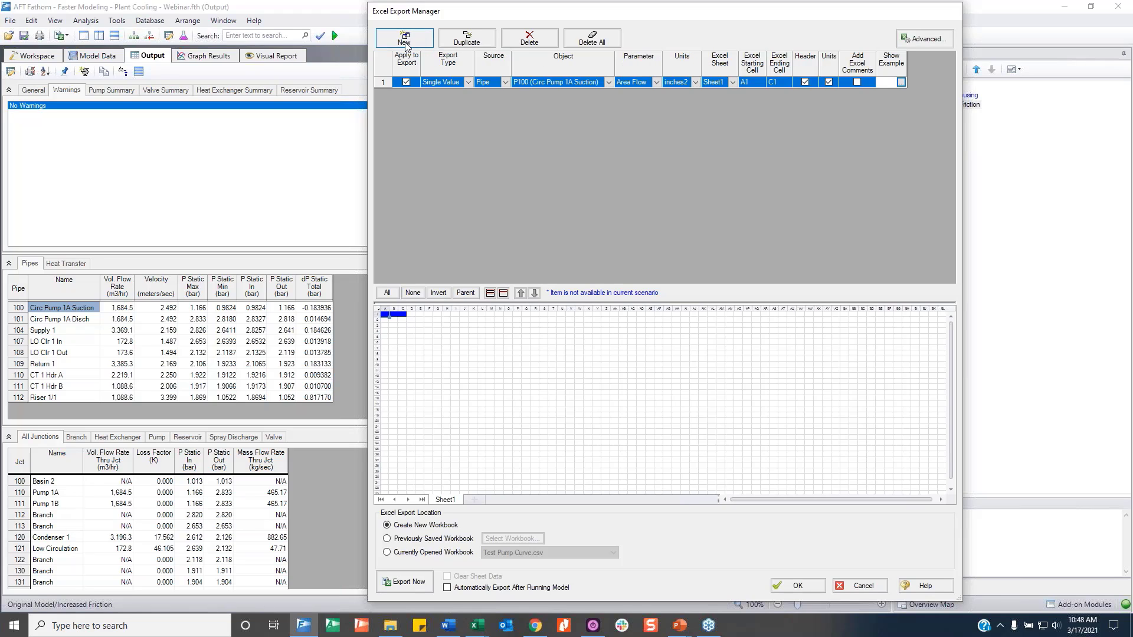
click(468, 83)
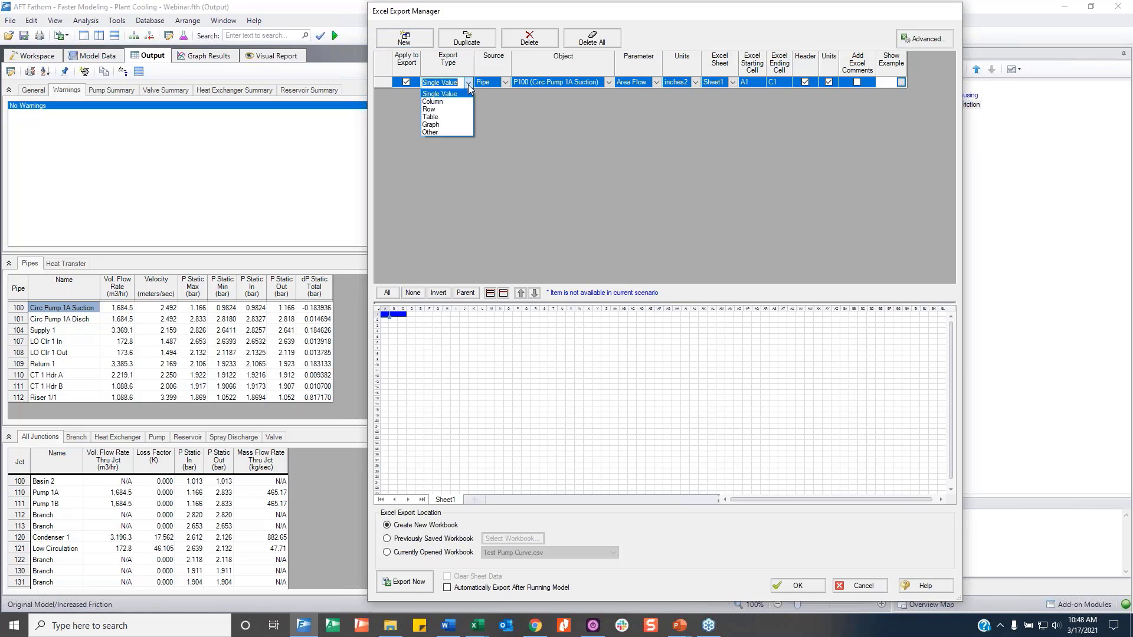
click(452, 115)
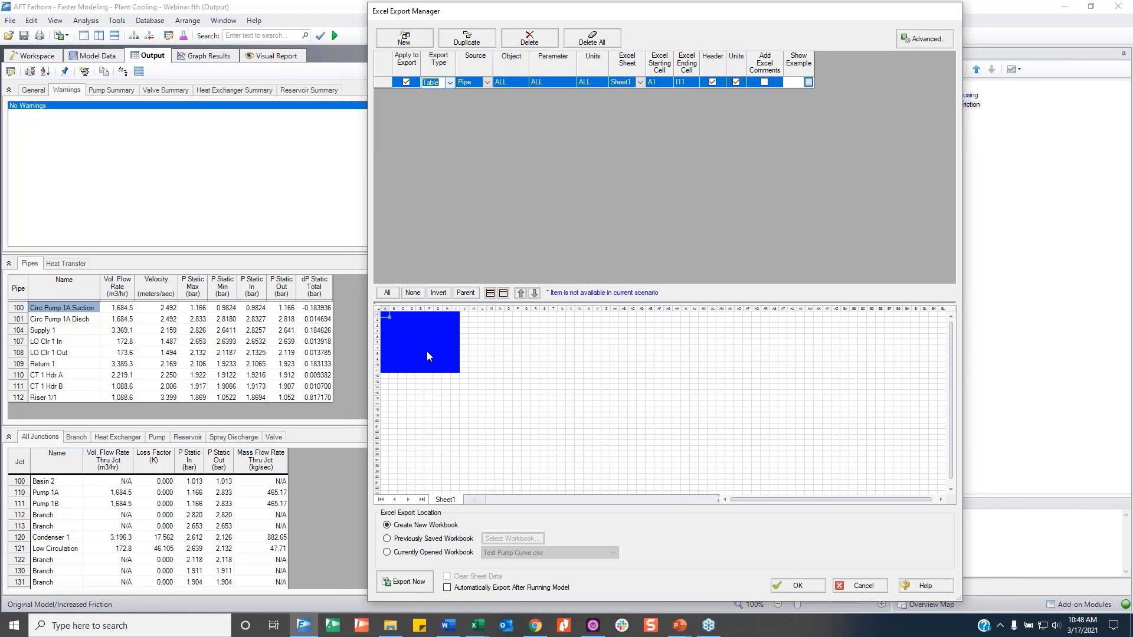
drag(384, 371, 455, 370)
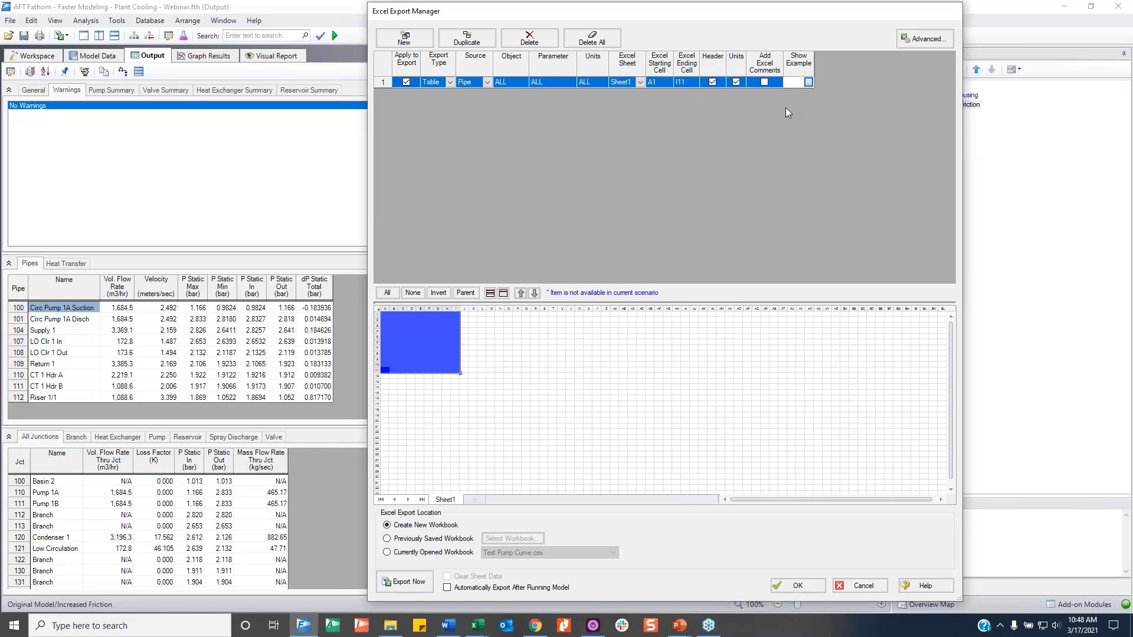
Add a second export of type Table for the Pump Summary on Sheet1, starting at cell T1.
click(423, 40)
click(470, 94)
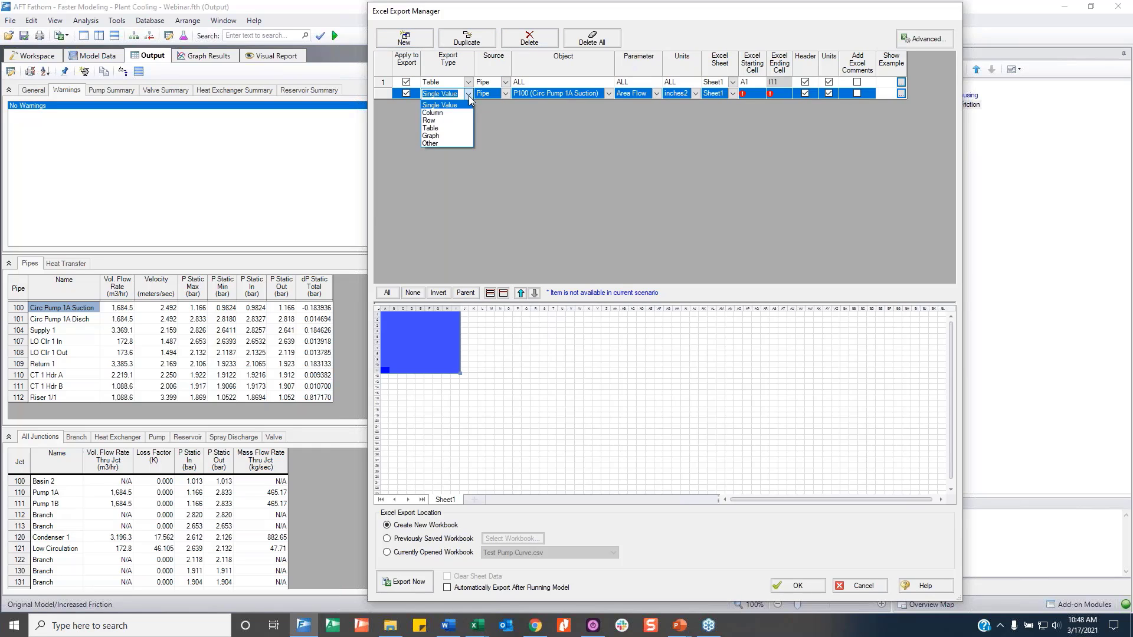
click(458, 128)
click(489, 93)
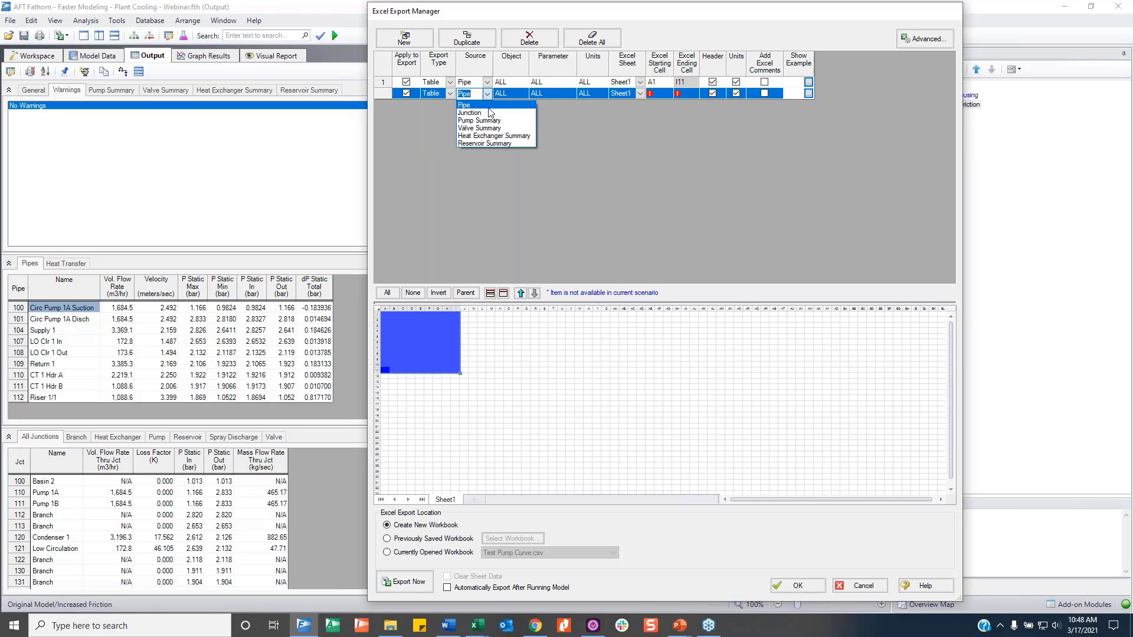
click(493, 114)
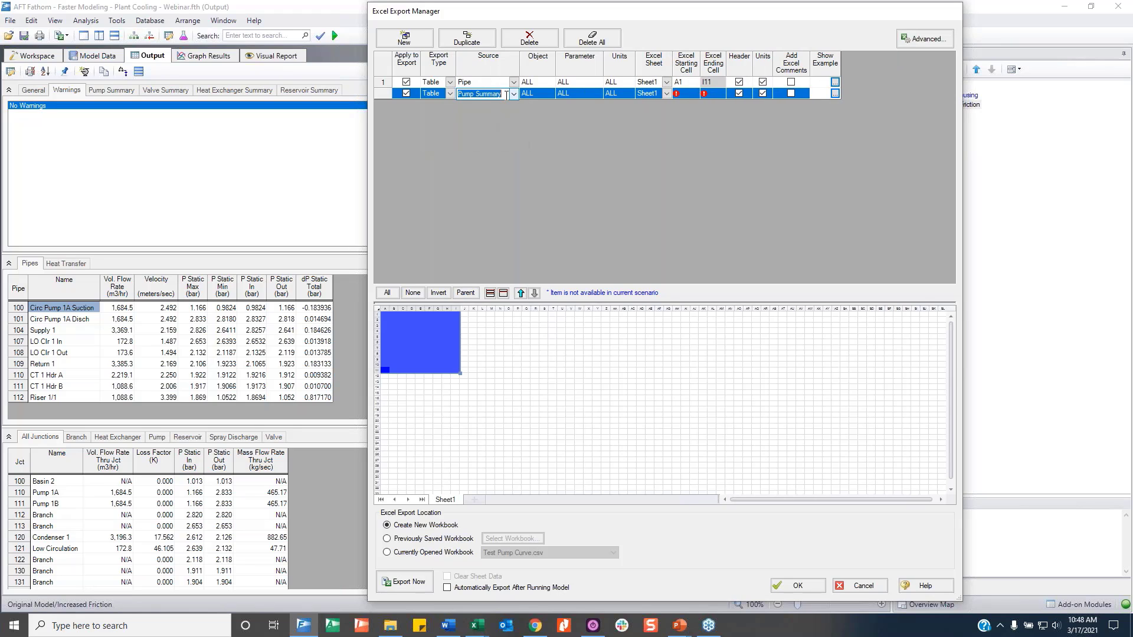
click(681, 93)
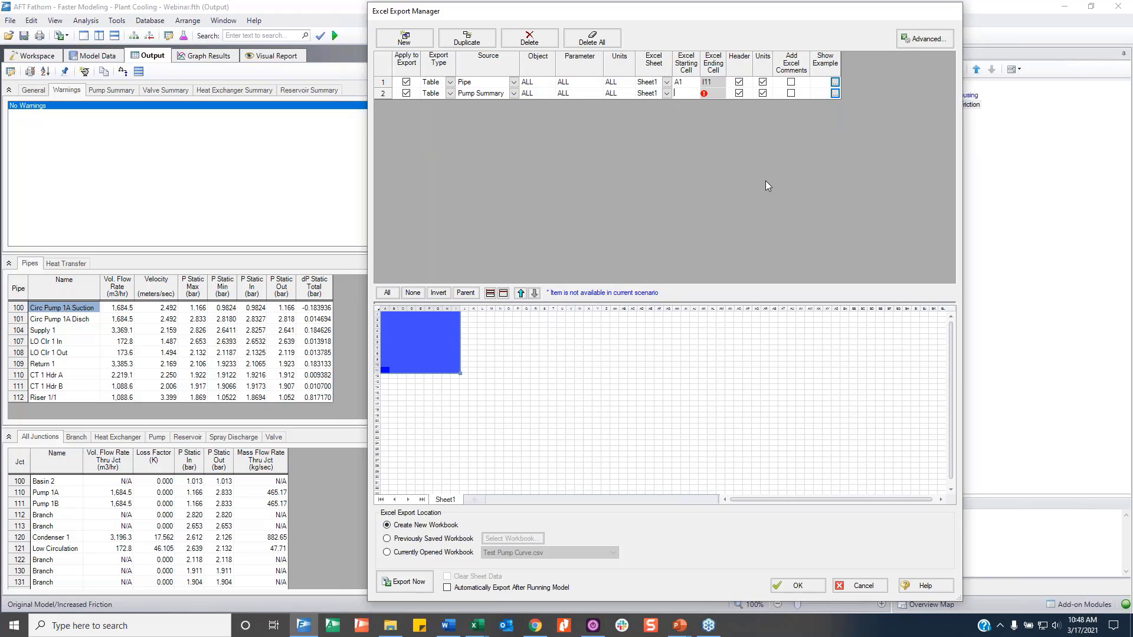
text(T1)
click(705, 95)
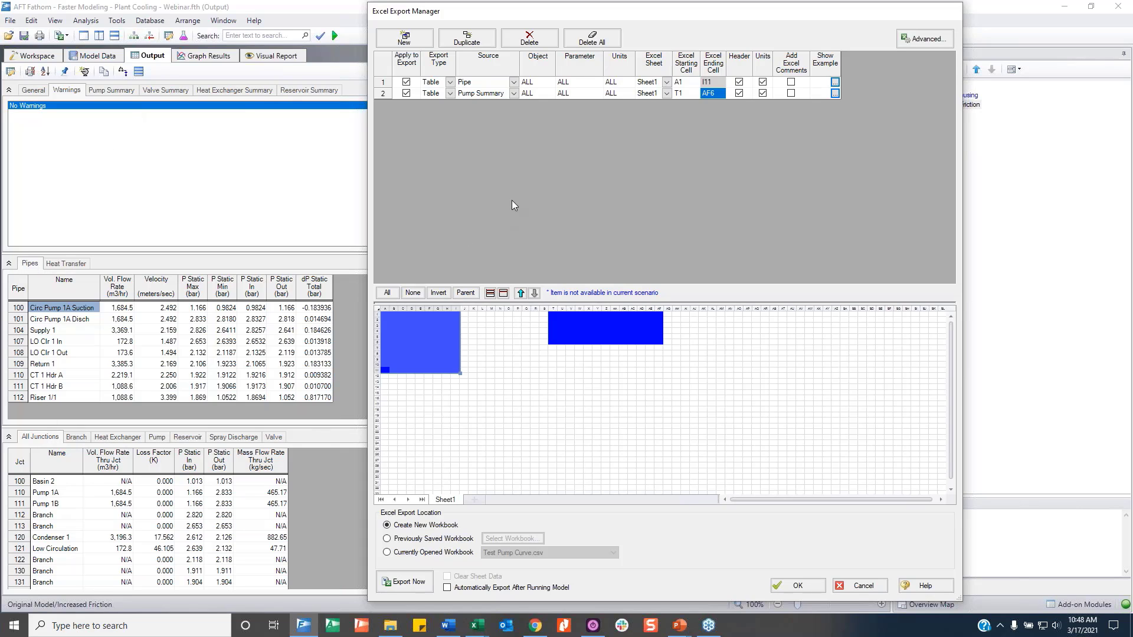
Add a third export of type Row for the Heat Exchanger Summary, using object J120 (Condenser 1).
click(434, 41)
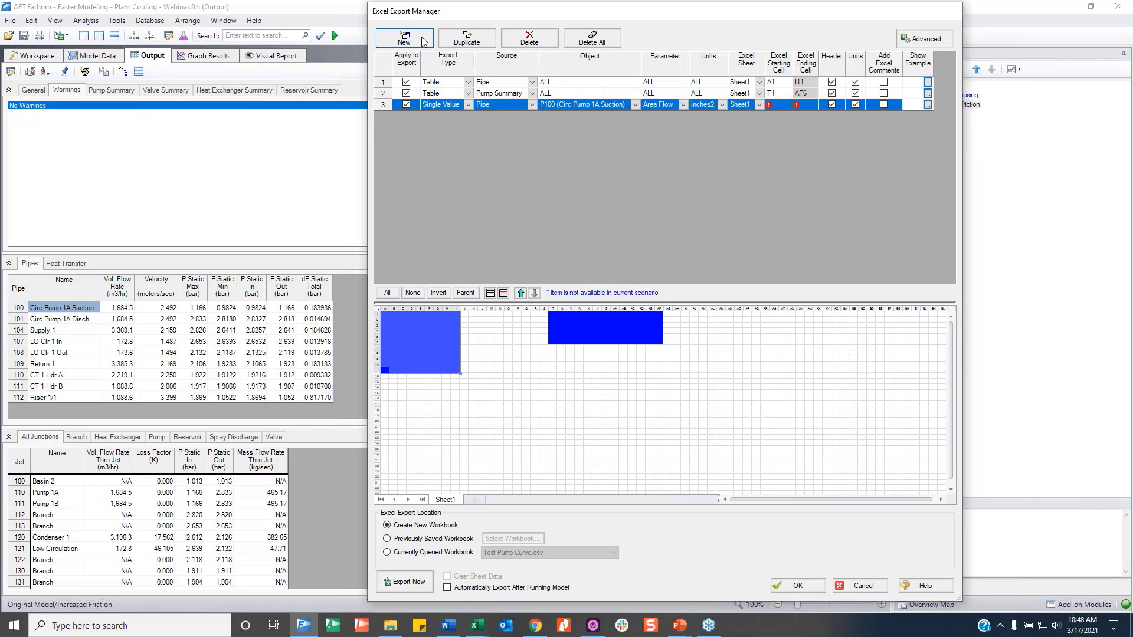
click(469, 105)
click(430, 131)
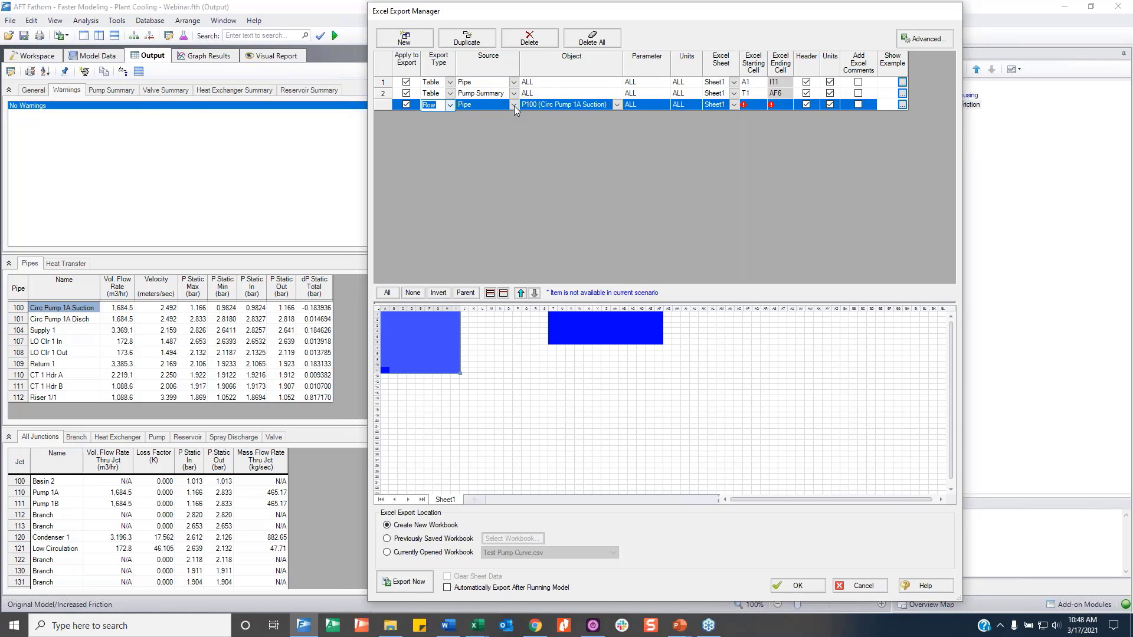
click(514, 105)
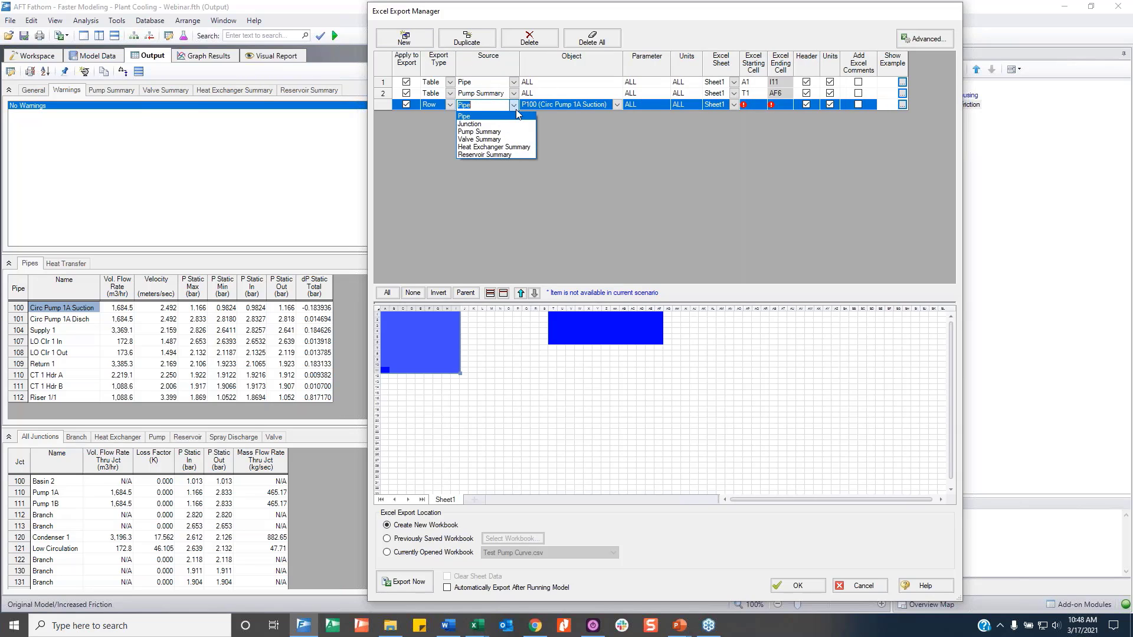
click(494, 147)
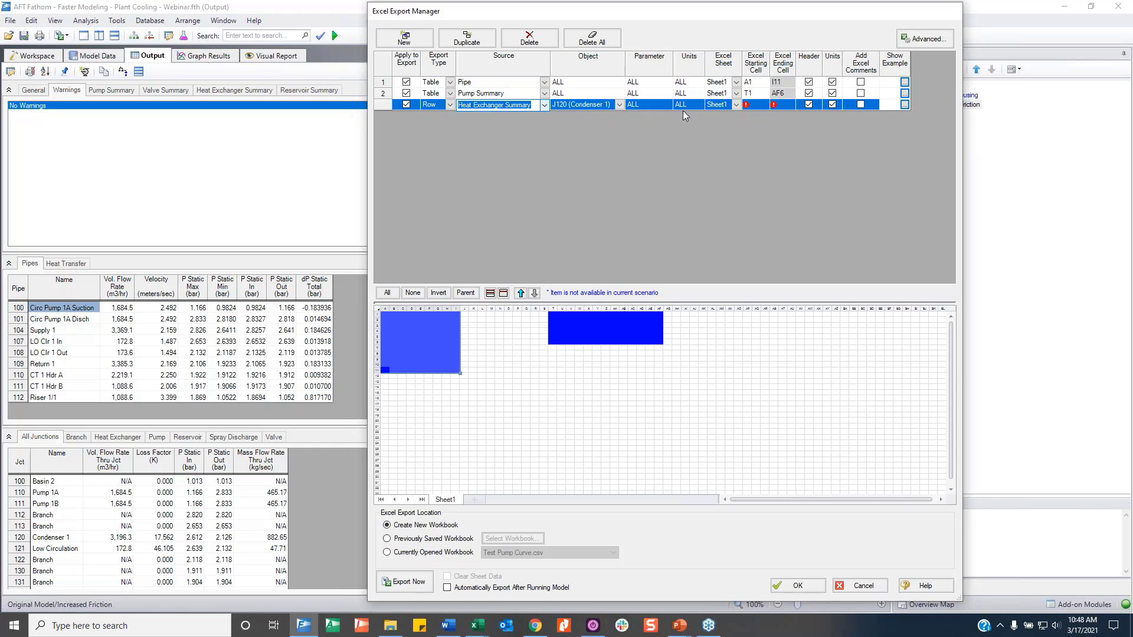
click(619, 105)
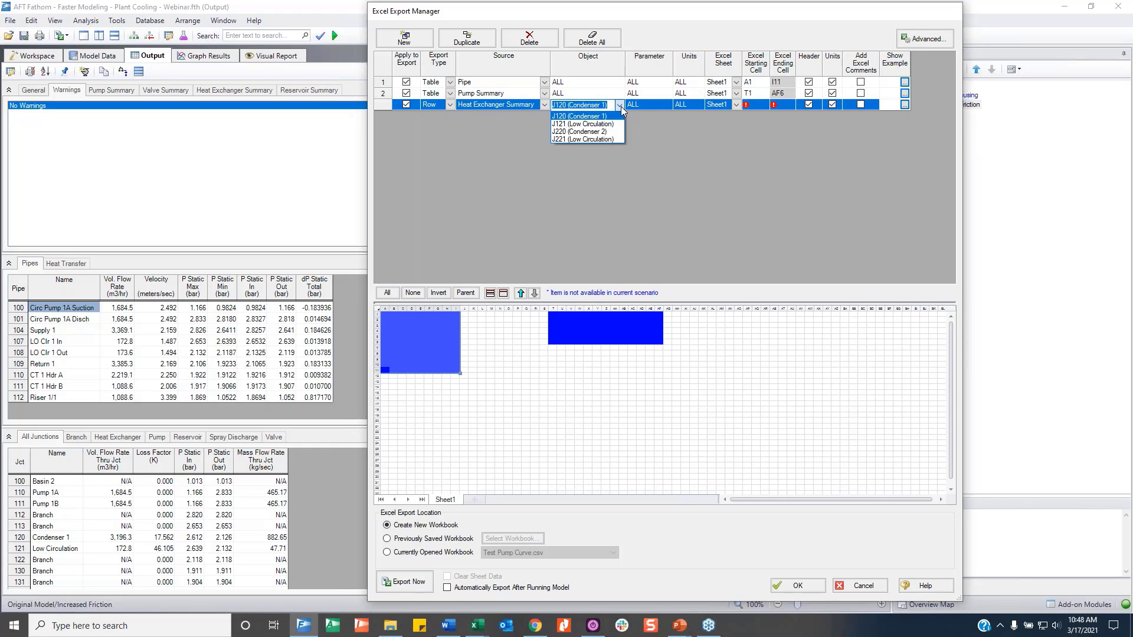
click(743, 143)
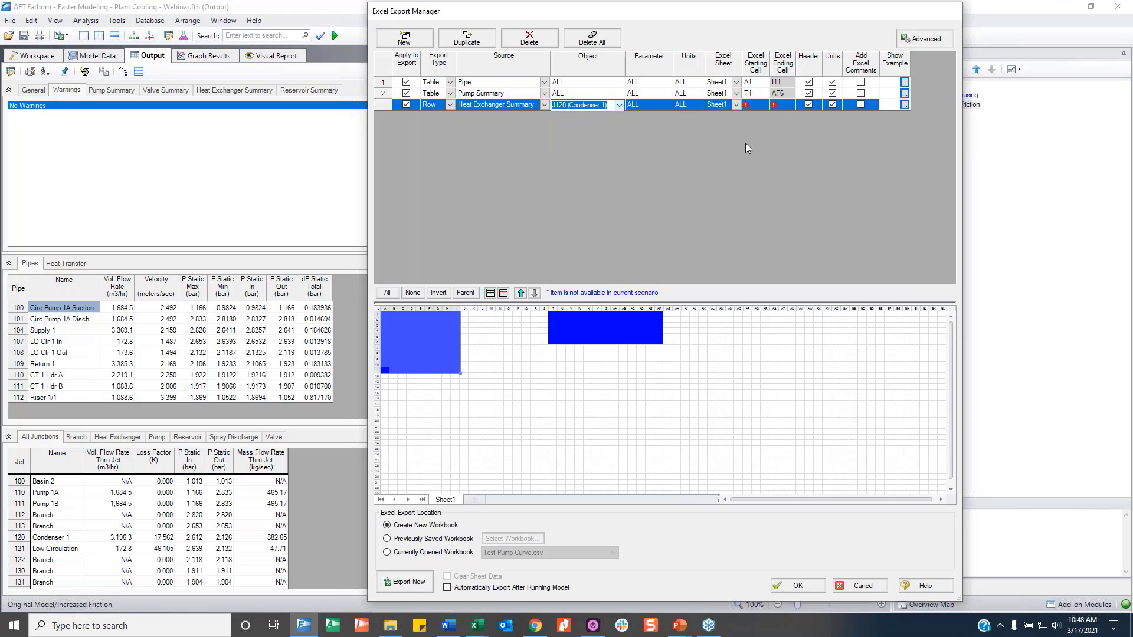
Try to set the starting cell of the Heat Exchanger Summary export to AJ.
click(752, 106)
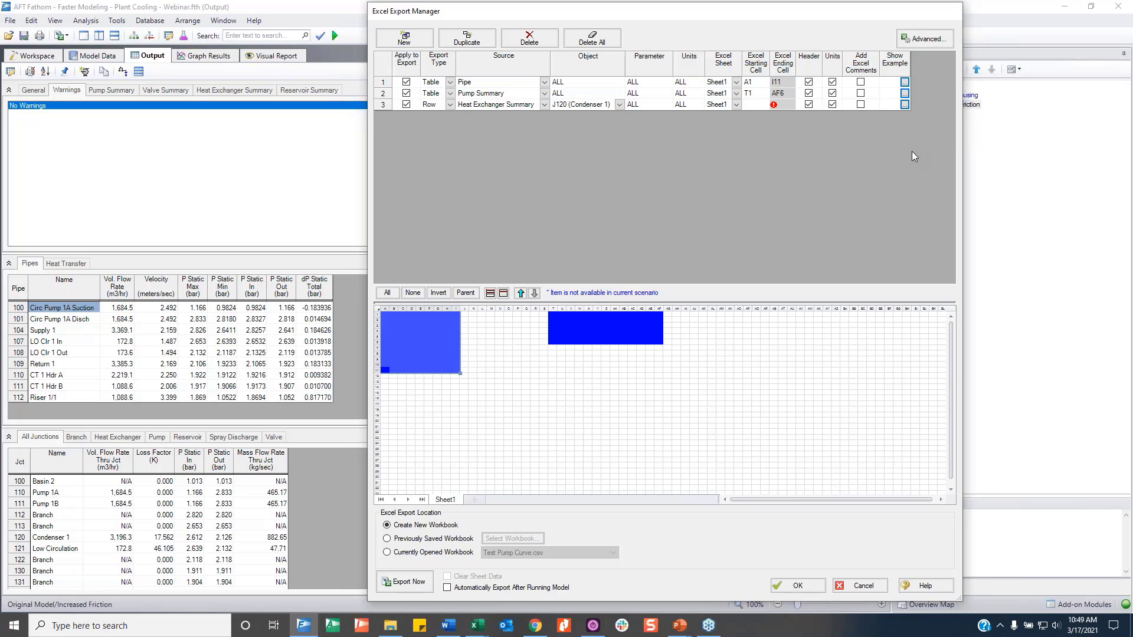
text(AJ)
click(787, 105)
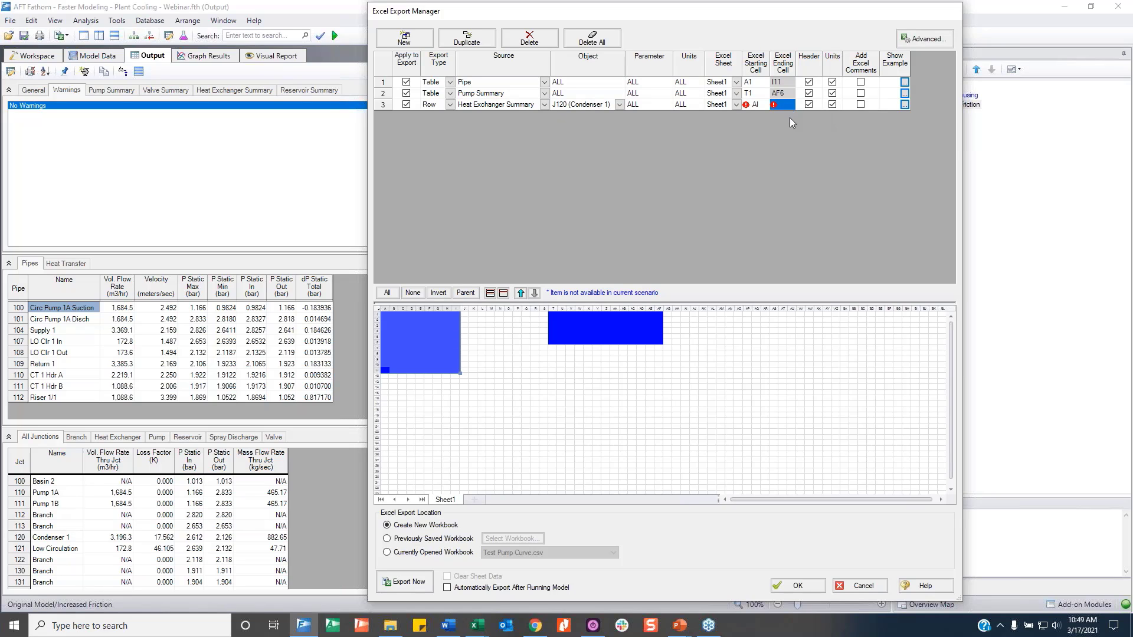
click(758, 105)
key(Return)
click(792, 105)
Change the Heat Exchanger Summary export type to Table and set its starting cell to AJ1.
click(450, 106)
click(448, 139)
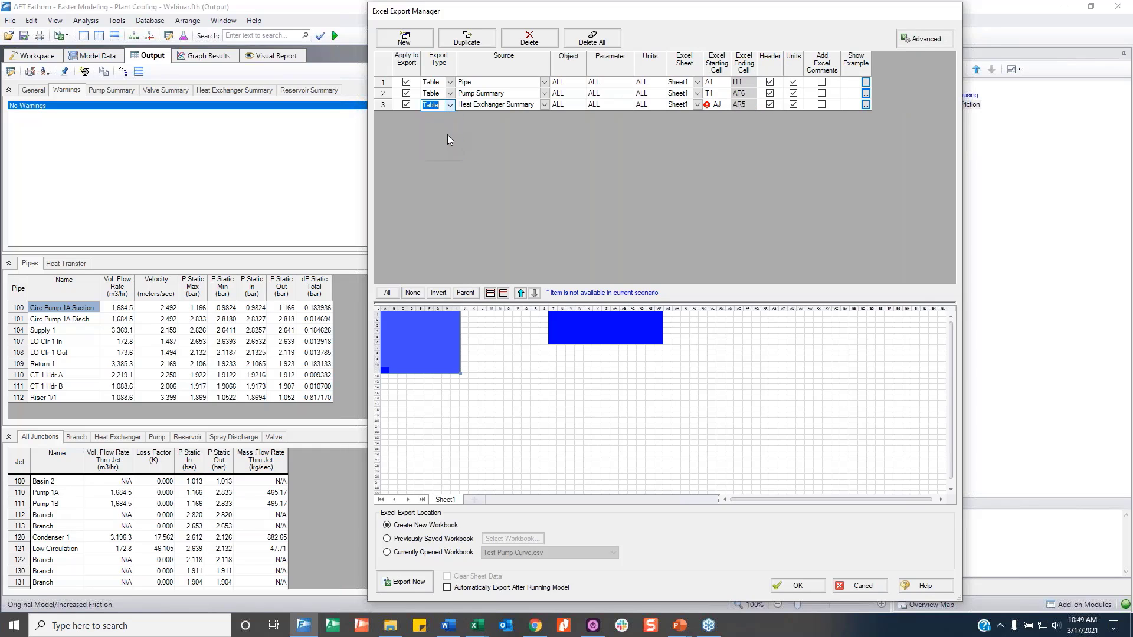
click(727, 105)
click(745, 108)
click(724, 105)
key(Return)
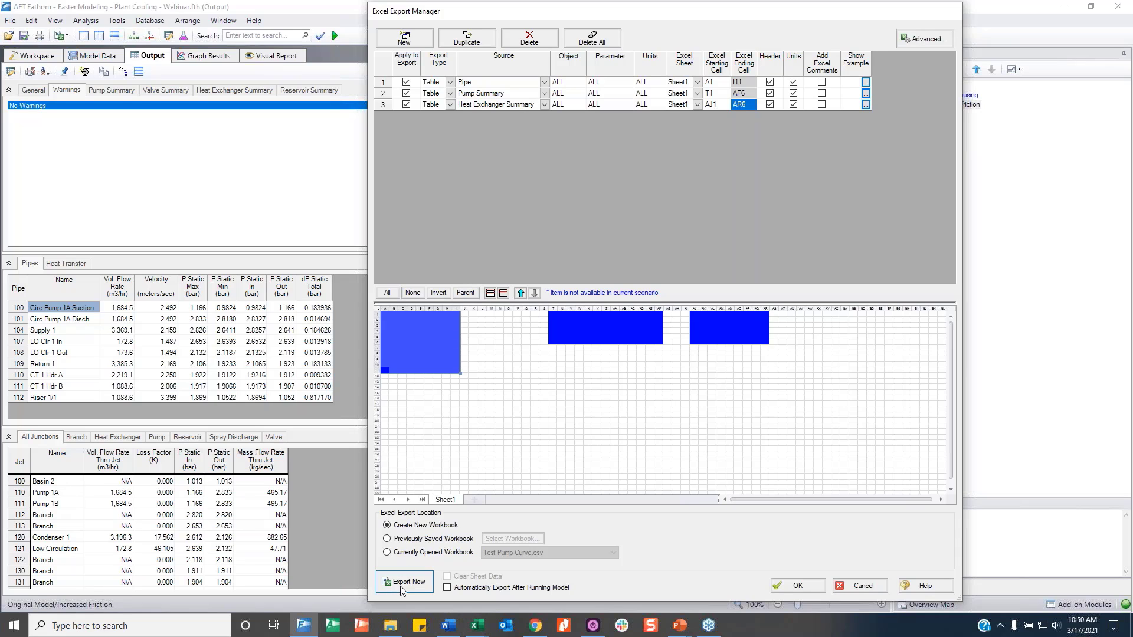
Accept the three Excel exports for the Increased Friction scenario and recheck them in the Excel Export Manager.
click(799, 586)
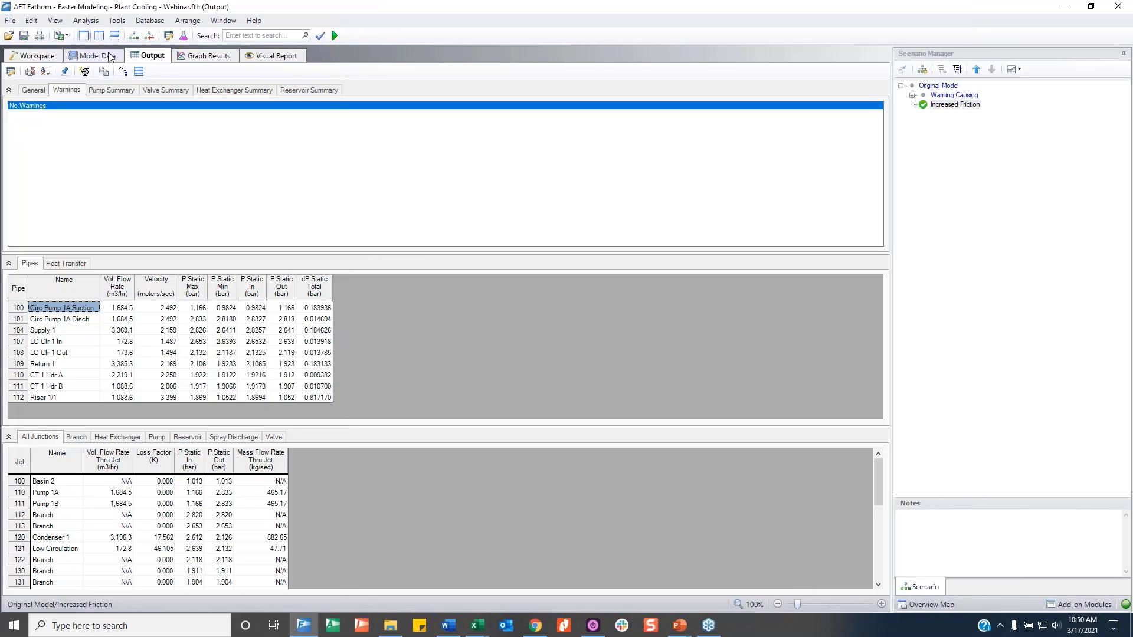
click(65, 36)
click(82, 50)
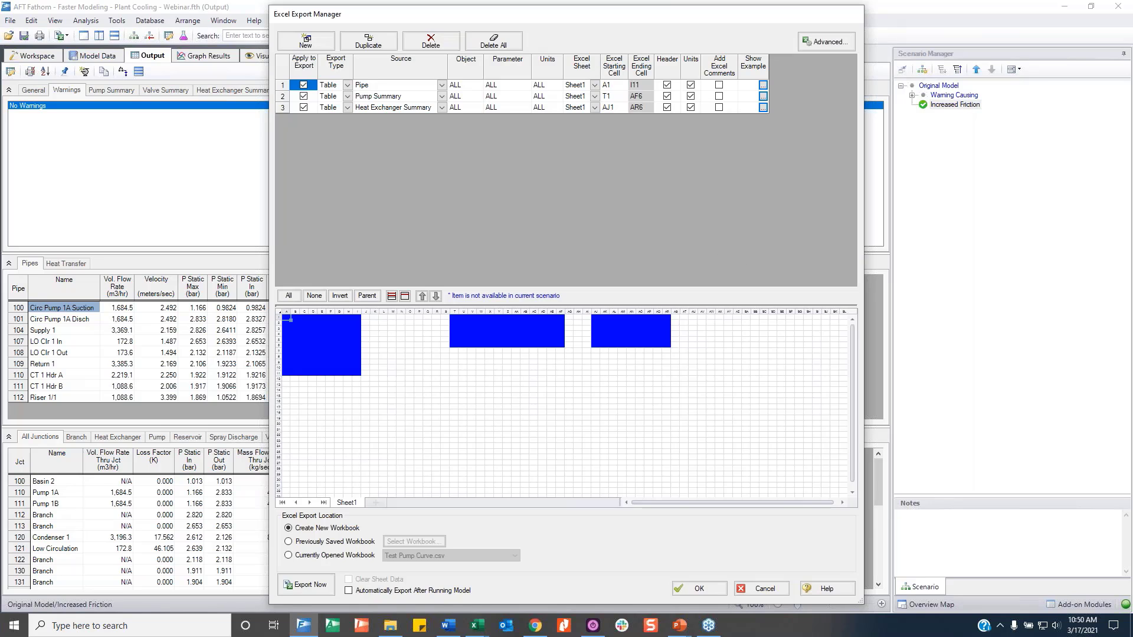
click(702, 588)
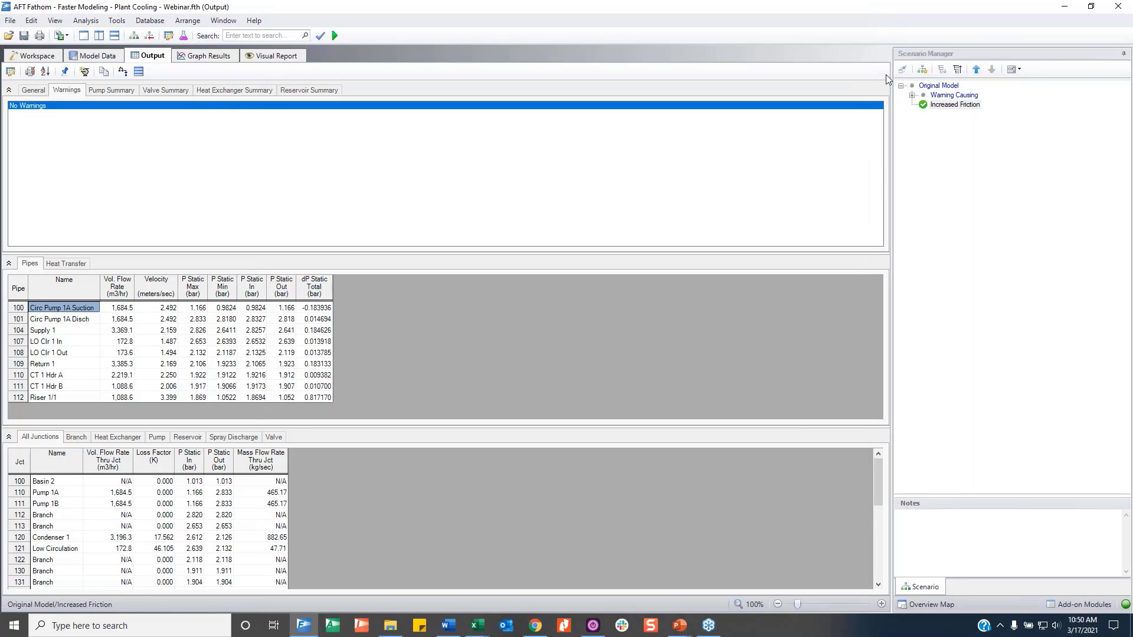
Load the Warning Causing scenario and open its Excel export settings.
click(913, 95)
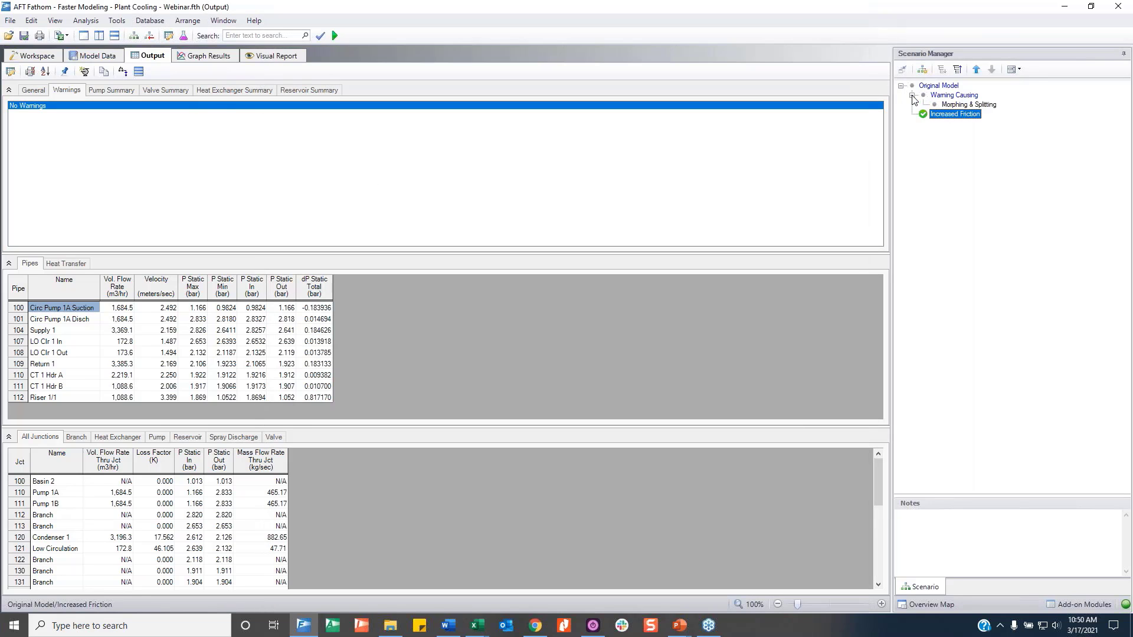
double_click(951, 95)
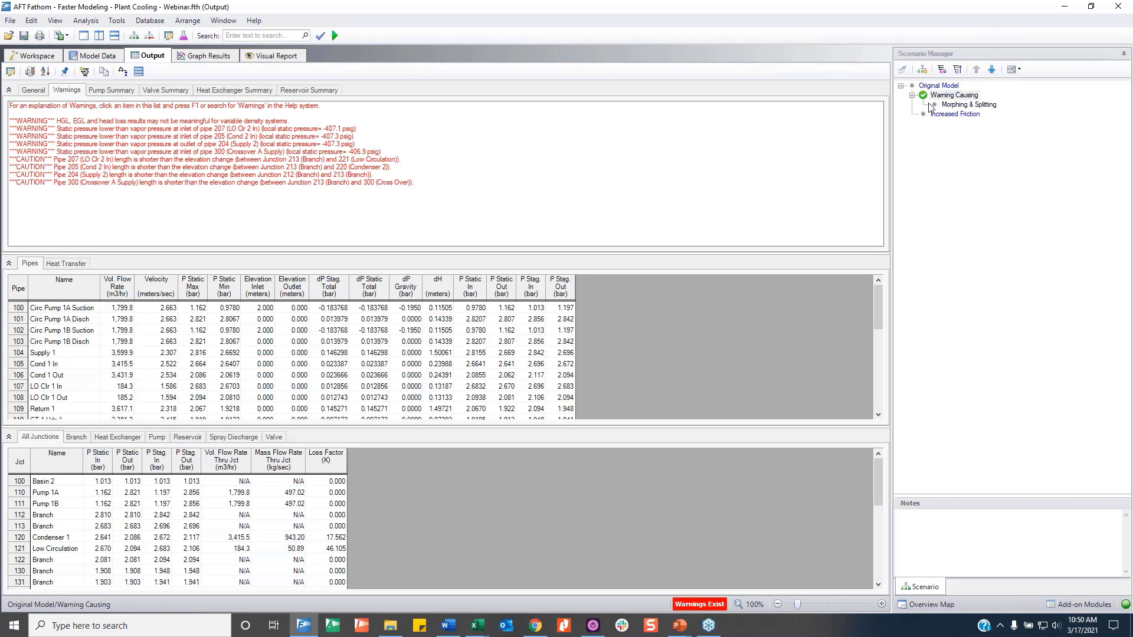
click(64, 37)
click(77, 51)
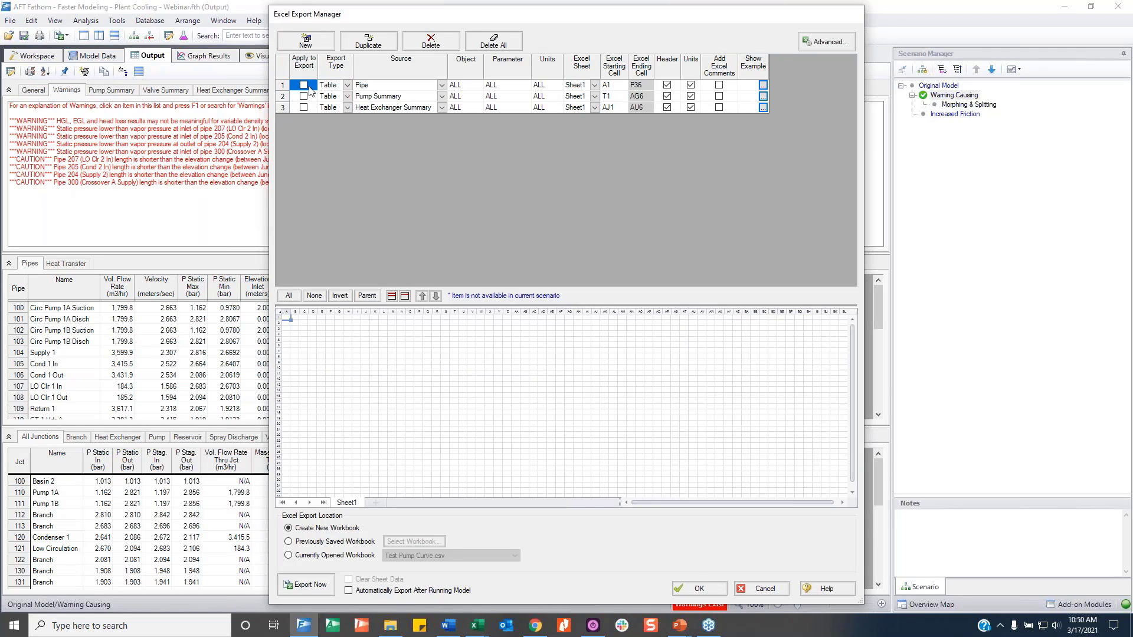
click(303, 85)
click(303, 96)
click(303, 107)
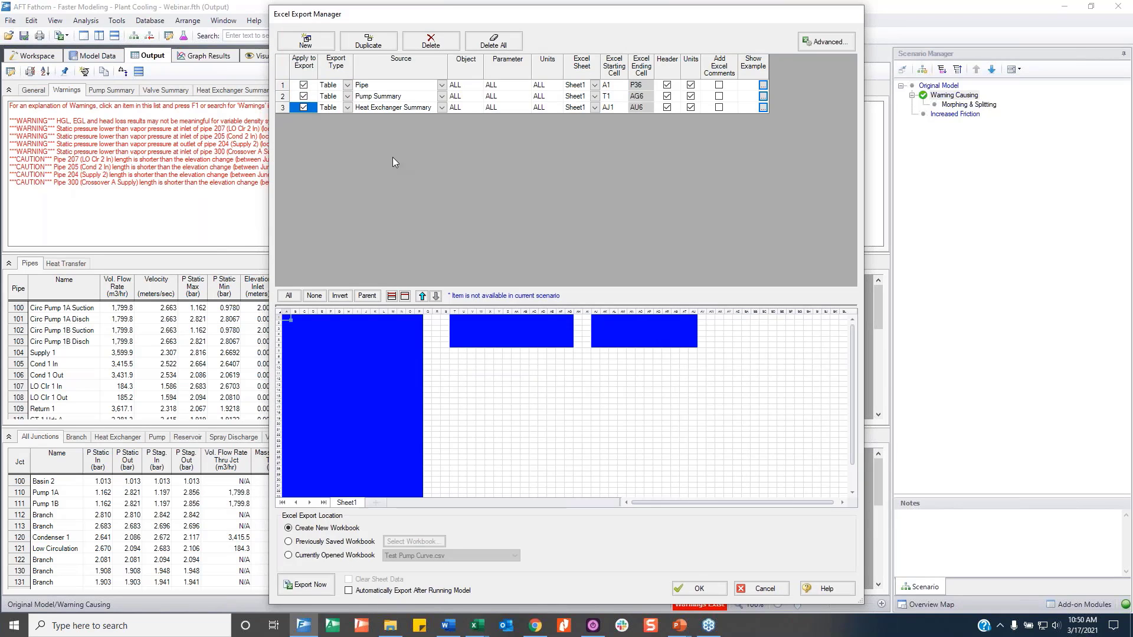
click(303, 107)
click(303, 97)
click(304, 85)
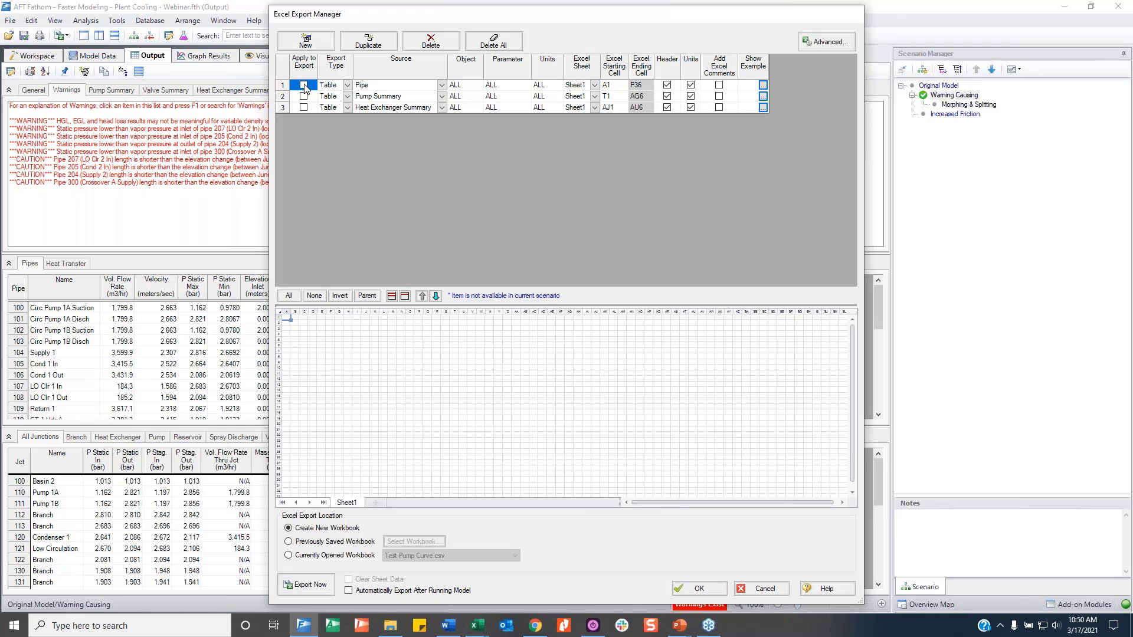
Apply the Pipe, Pump Summary and Heat Exchanger Summary exports to the Warning Causing scenario and accept the settings.
click(304, 86)
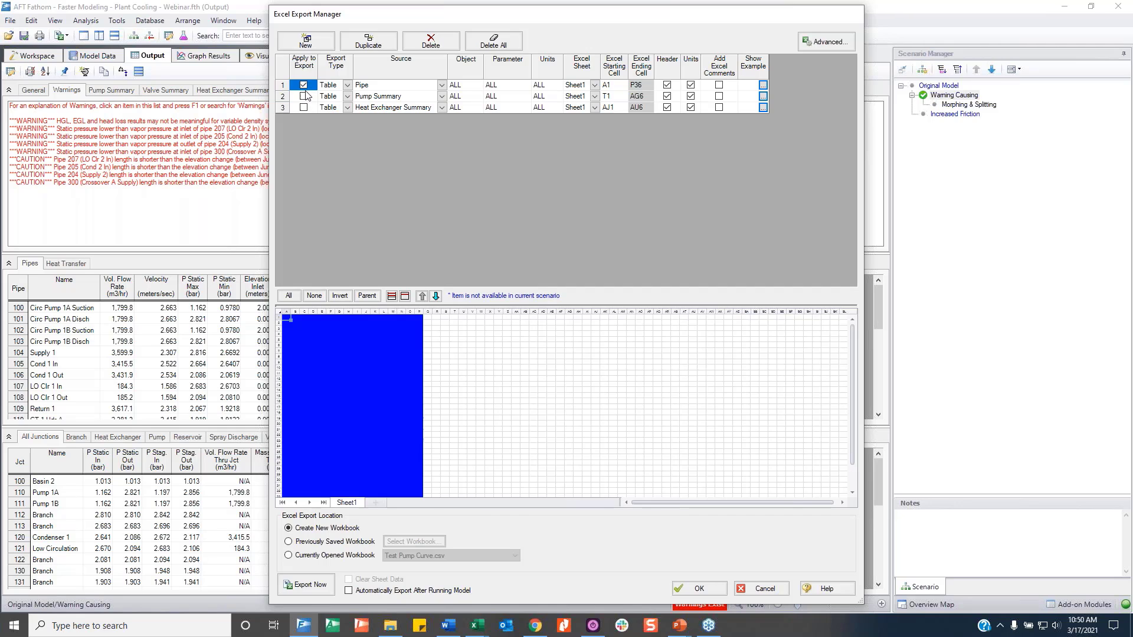
click(303, 96)
click(304, 107)
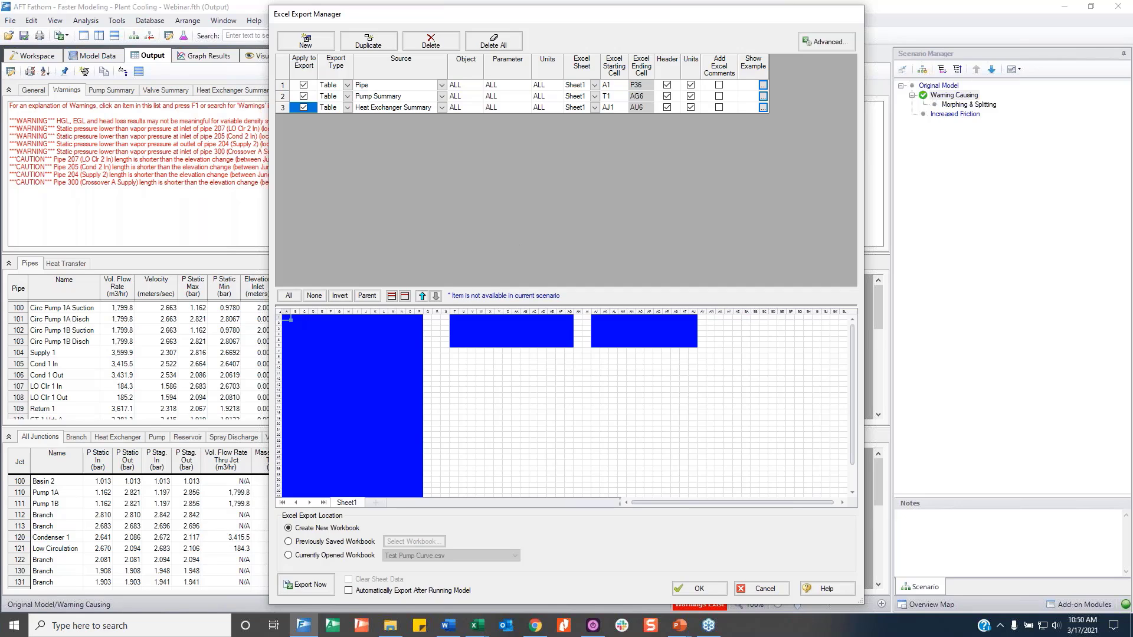
click(697, 589)
Load the Original Model scenario and apply only the Pipe table export to it.
double_click(942, 87)
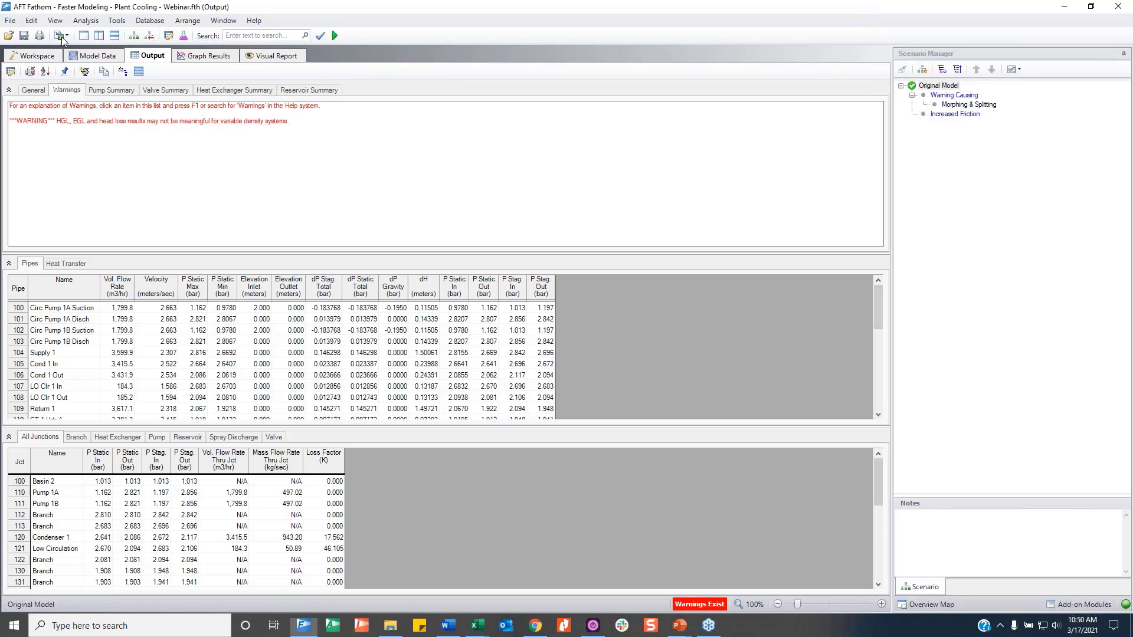
click(65, 36)
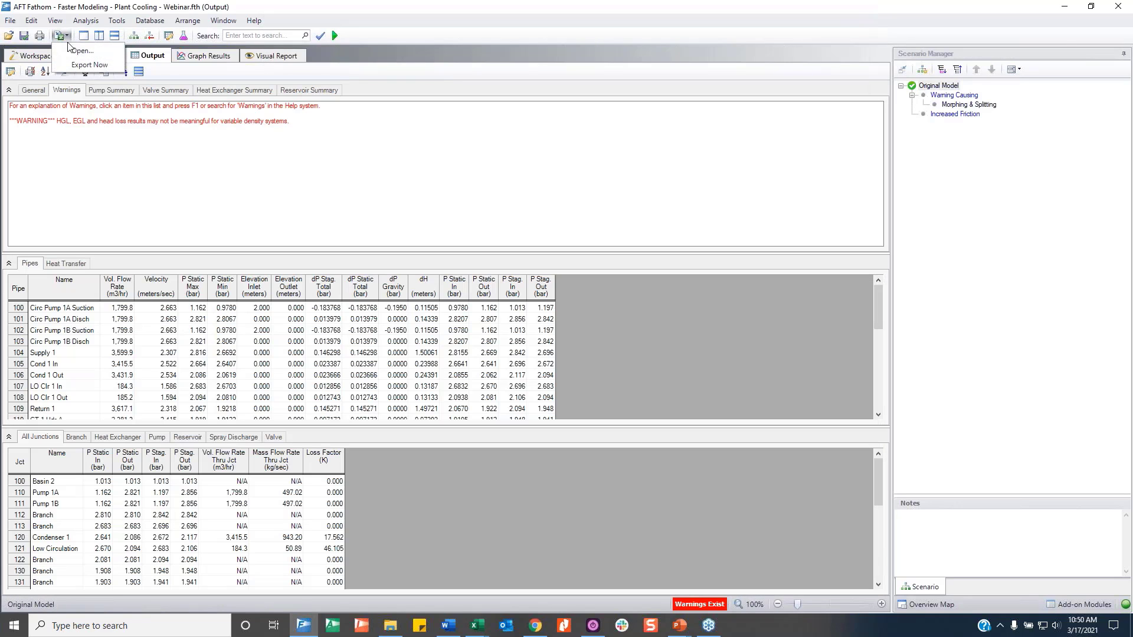
click(69, 53)
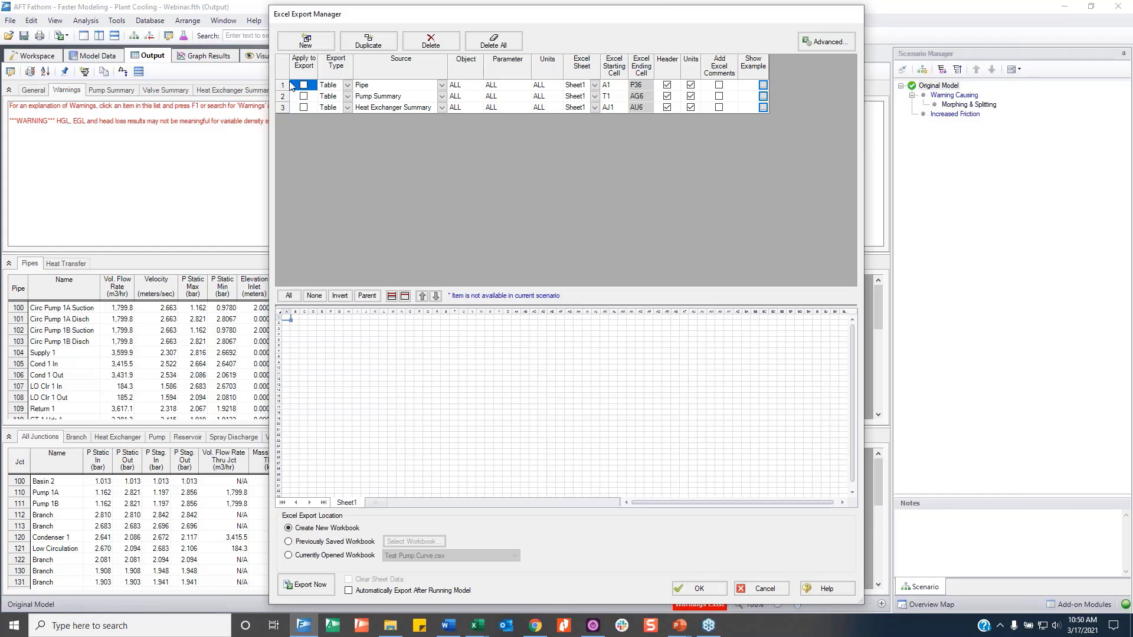
click(303, 86)
scroll(438, 429, down, 12)
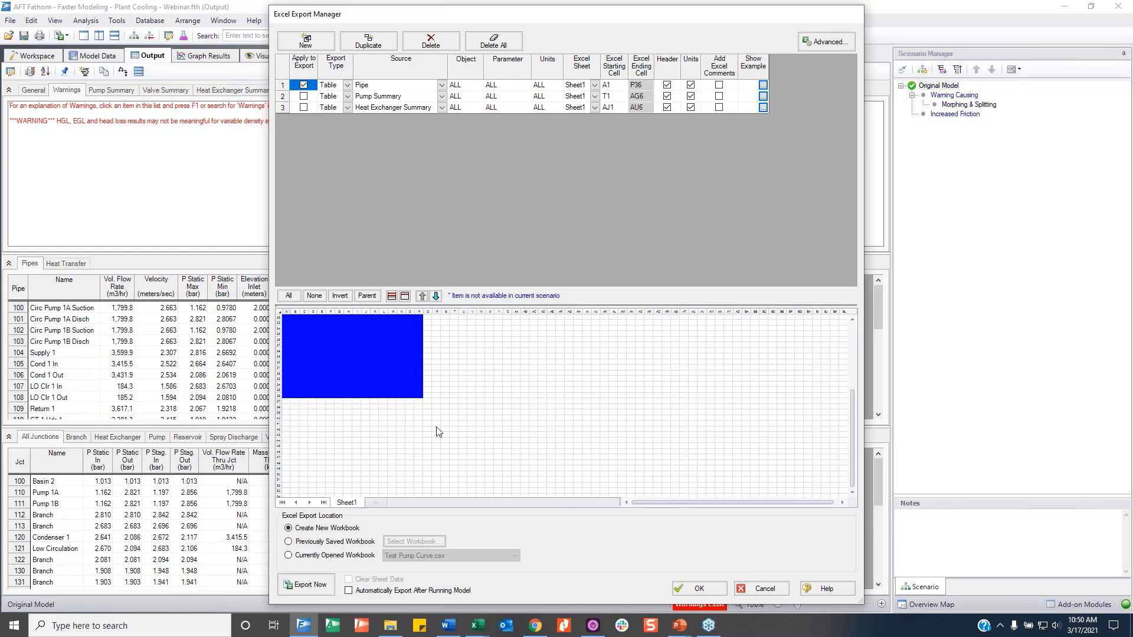
scroll(437, 442, up, 12)
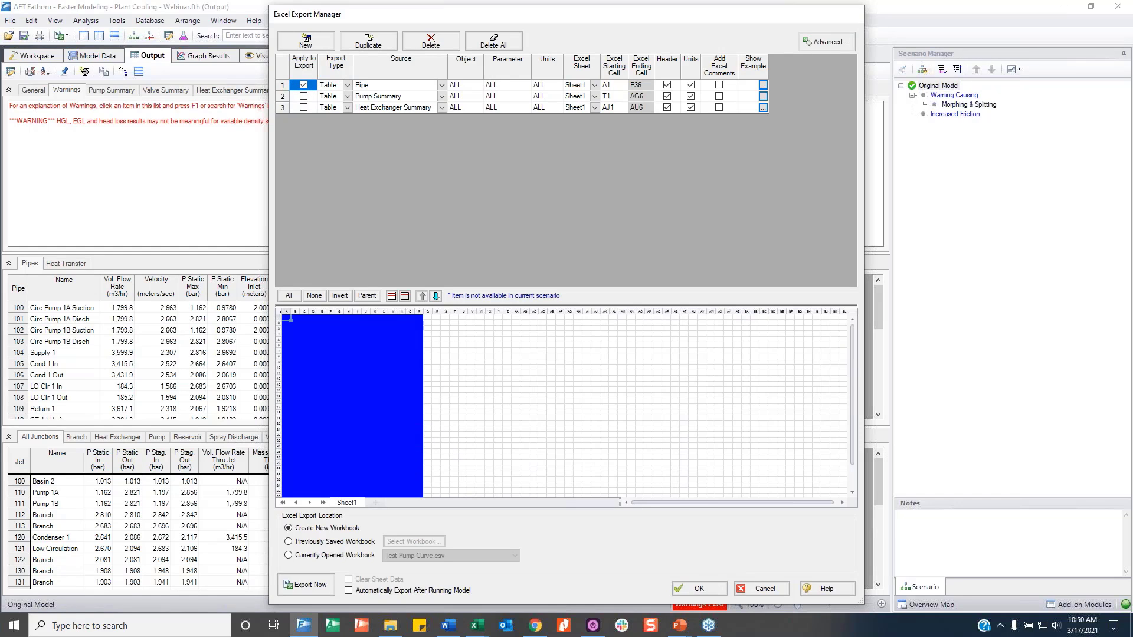
click(700, 589)
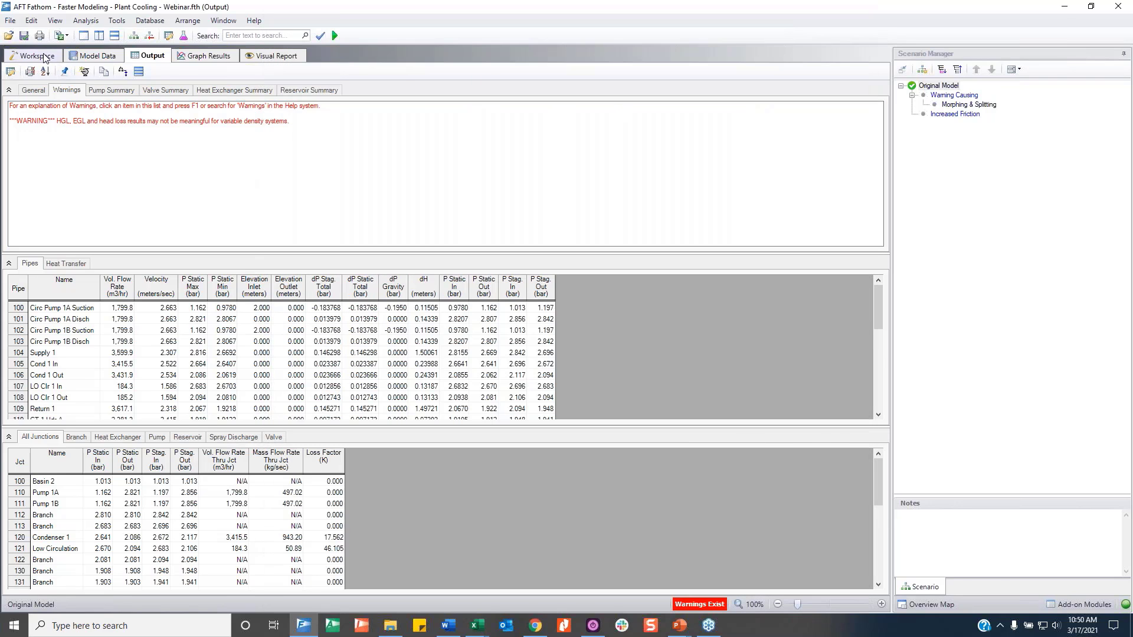
Set up a batch run from the Workspace with the Original Model, Warning Causing and Increased Friction scenarios of the current model.
click(37, 55)
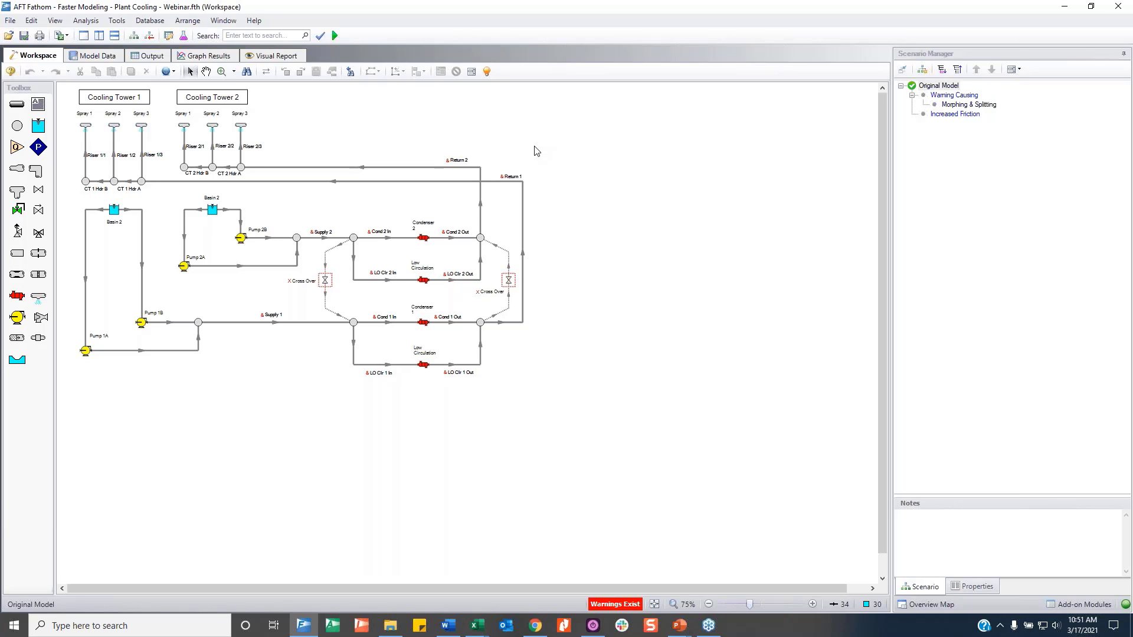
click(11, 22)
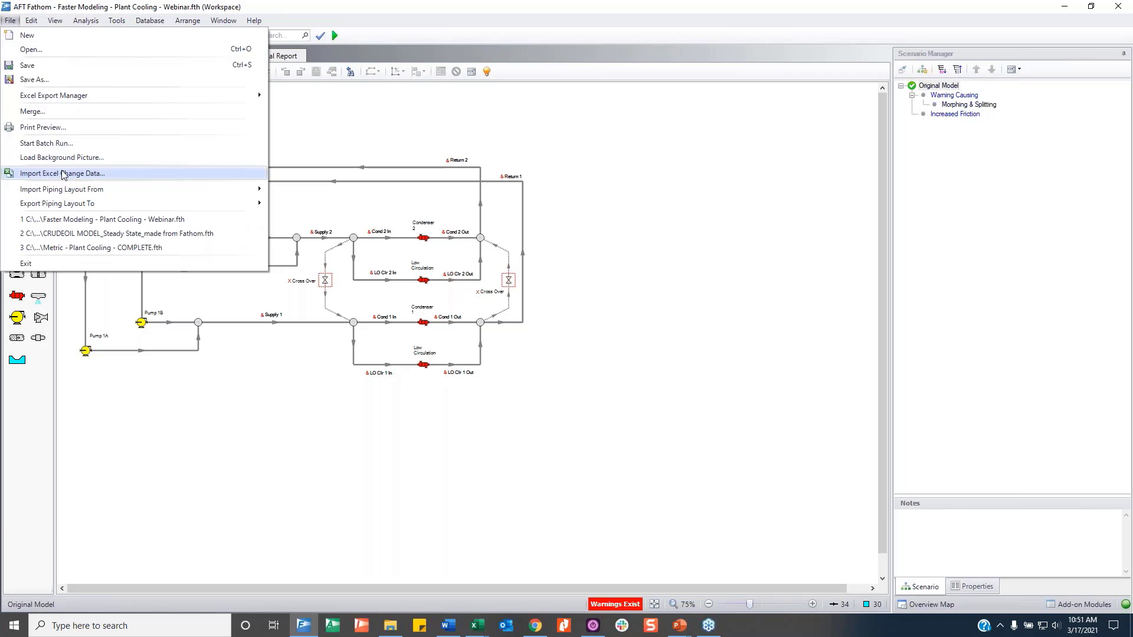
click(63, 143)
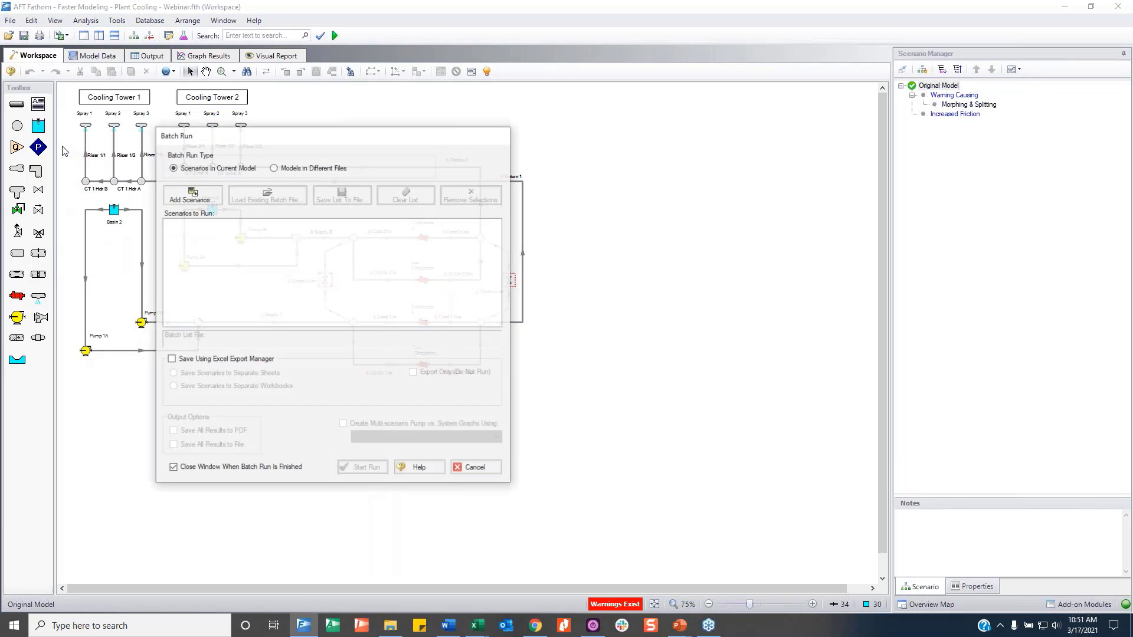
drag(272, 137, 474, 111)
click(396, 169)
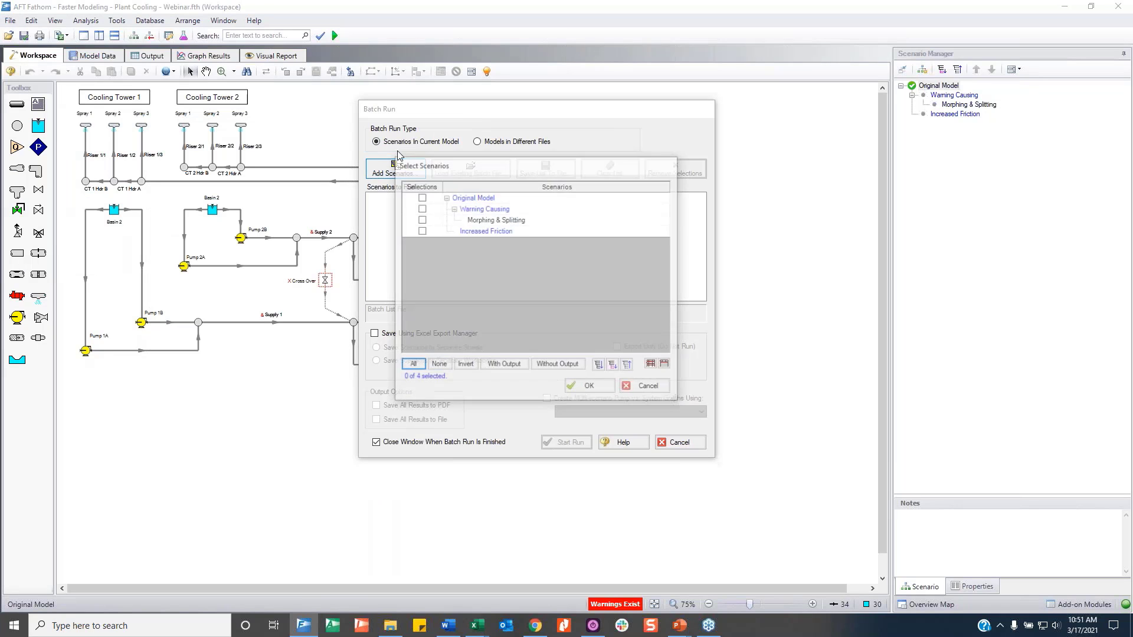
click(421, 209)
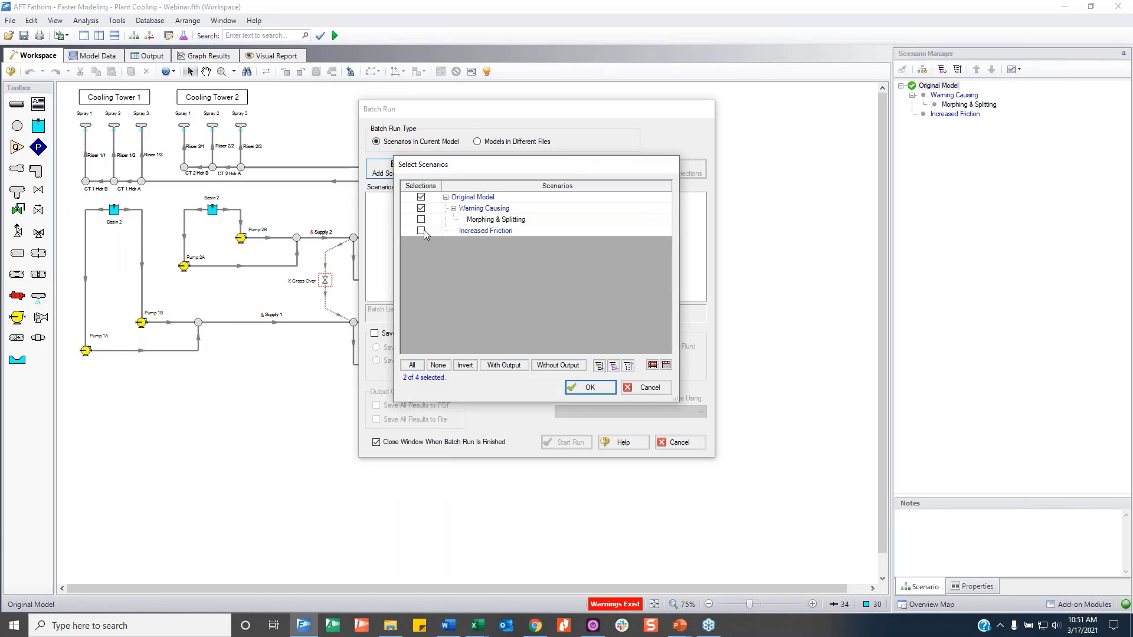
click(422, 231)
click(594, 389)
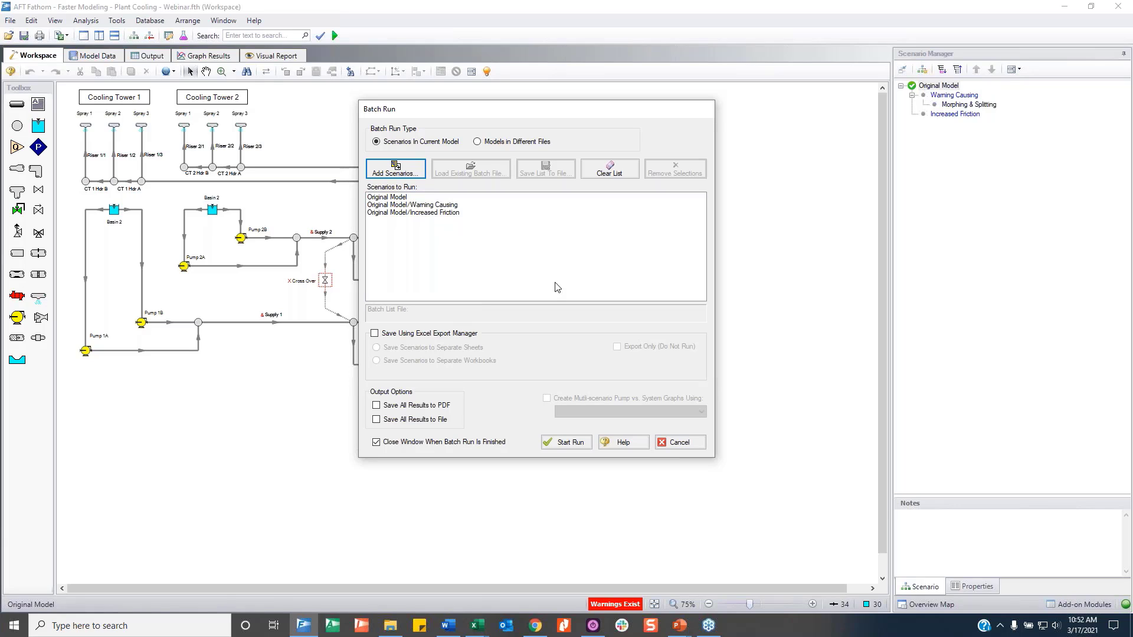
Run the batch with results saved through the Excel Export Manager to separate sheets, and dismiss the run status.
click(394, 340)
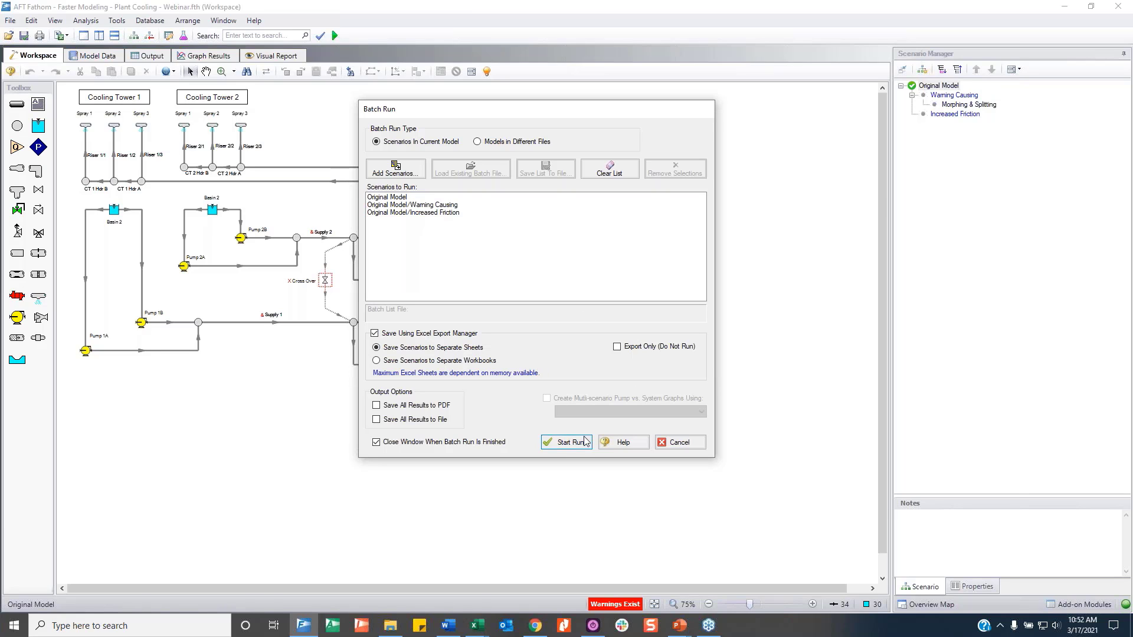
click(567, 442)
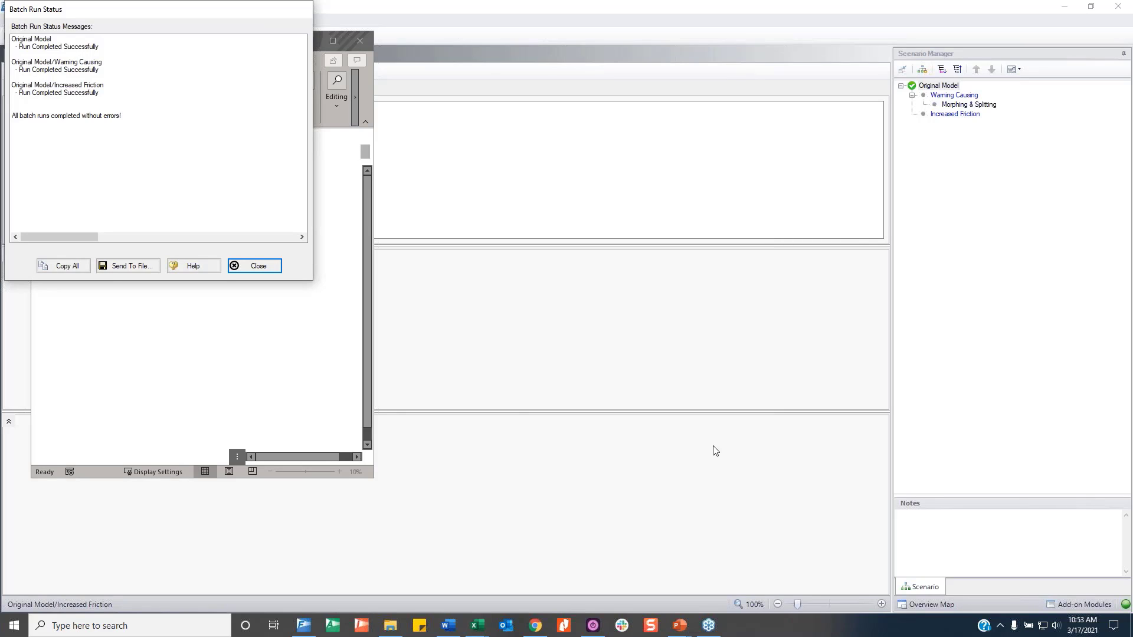
drag(72, 48, 70, 93)
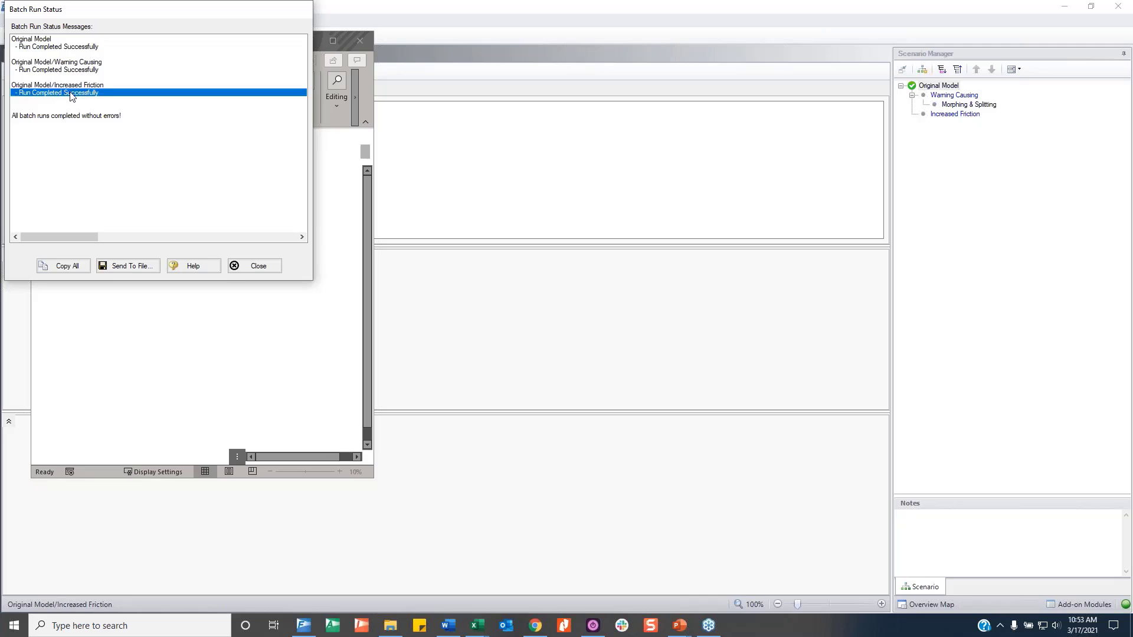
click(244, 267)
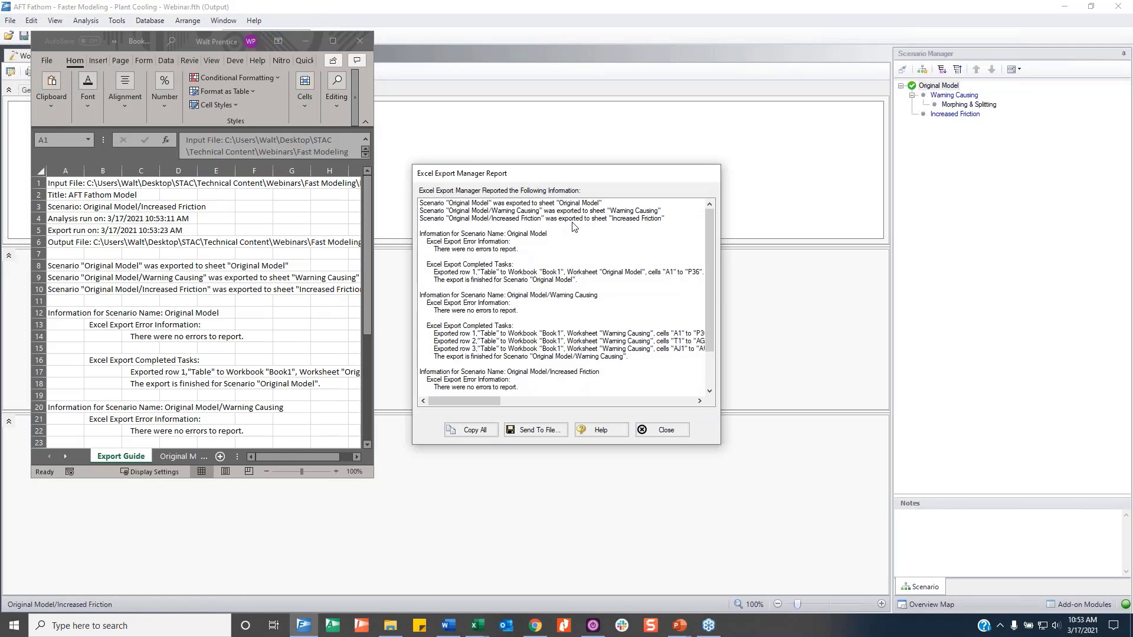
Read through the Excel Export Manager report for the exported scenarios and close it.
scroll(593, 263, down, 3)
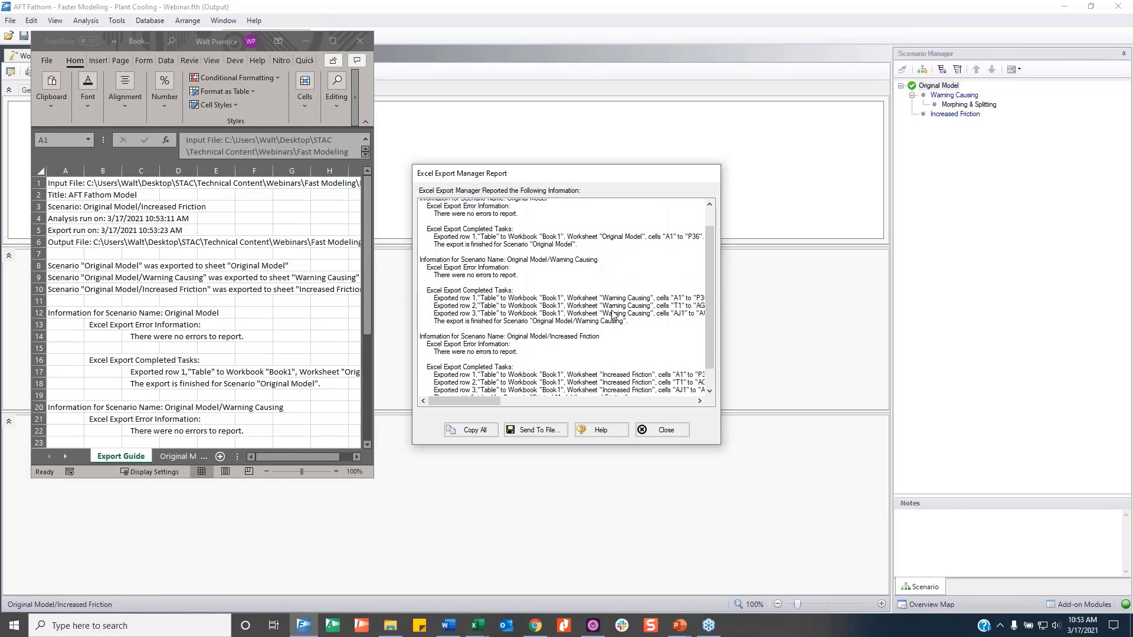
scroll(593, 263, up, 3)
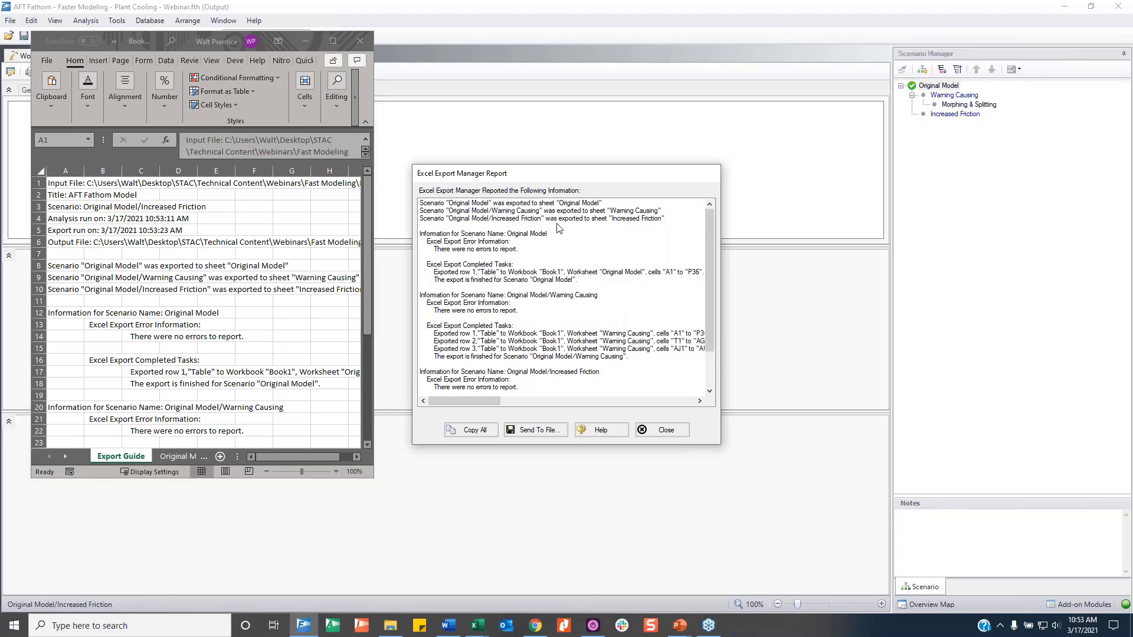
click(665, 430)
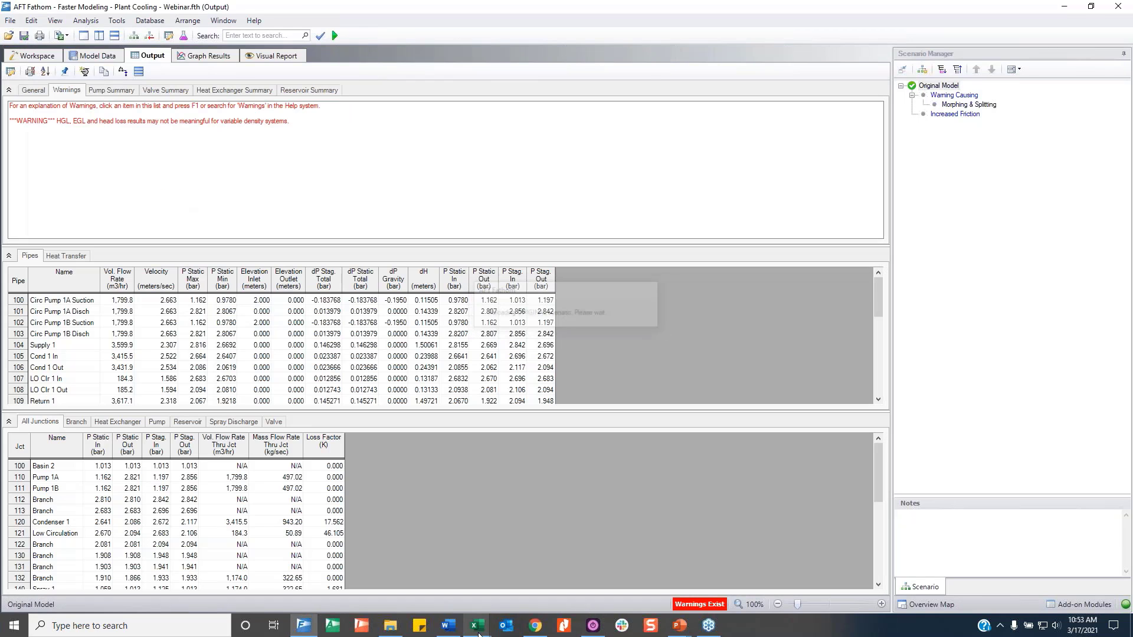
Switch to the exported Excel workbook Book1, maximized, and examine its Export Guide and Original Model sheets.
mouse_move(478, 632)
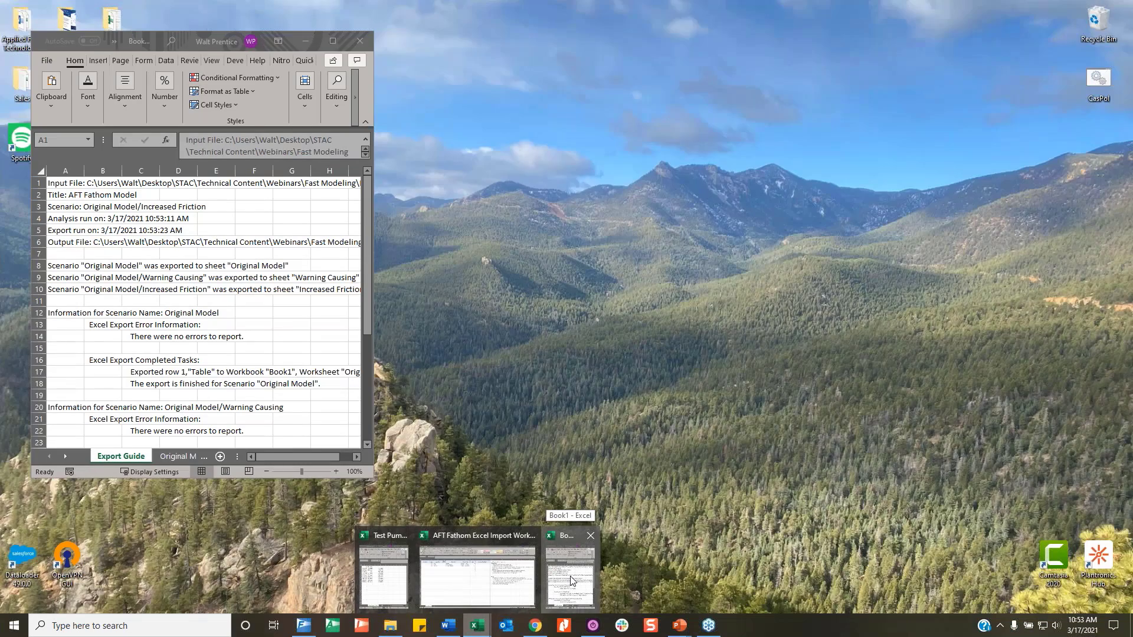
click(572, 581)
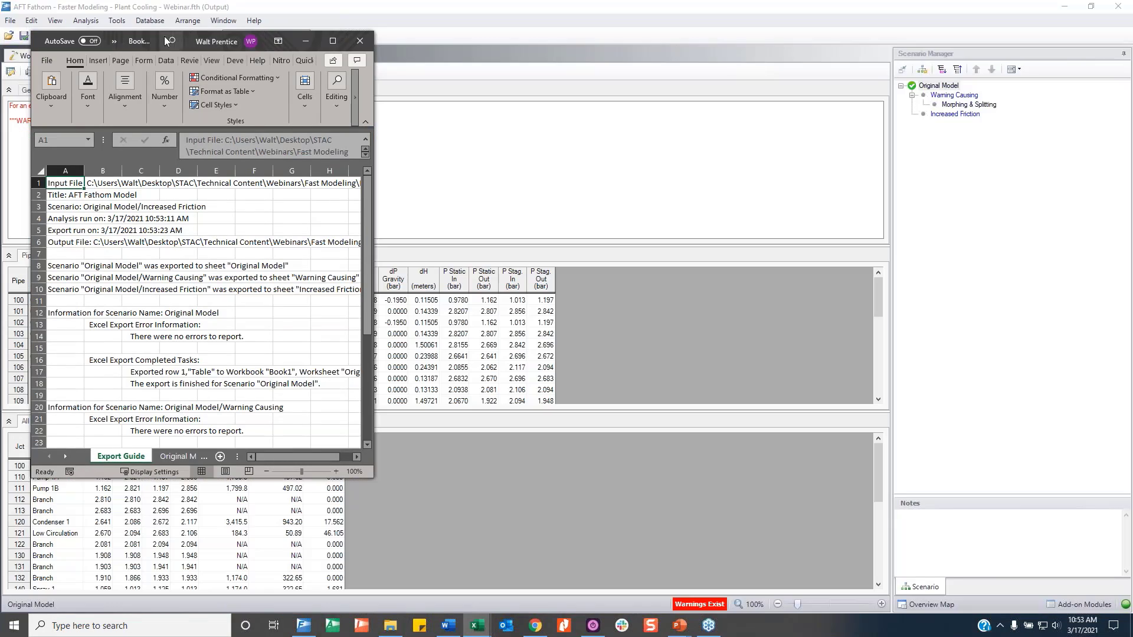
drag(158, 40, 570, 3)
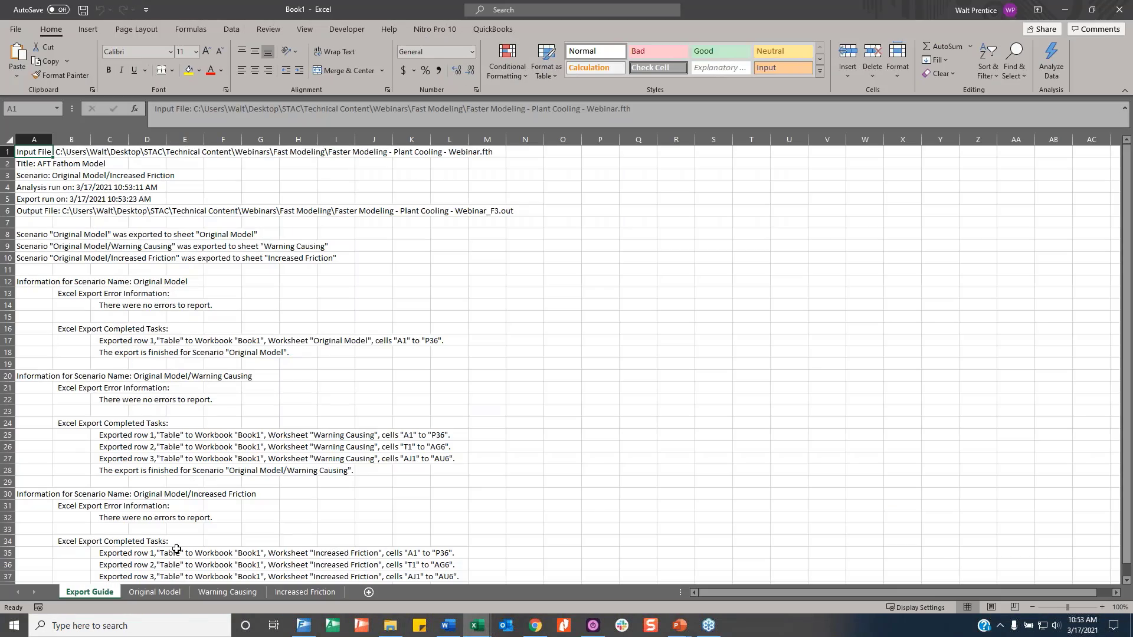
drag(31, 150, 167, 607)
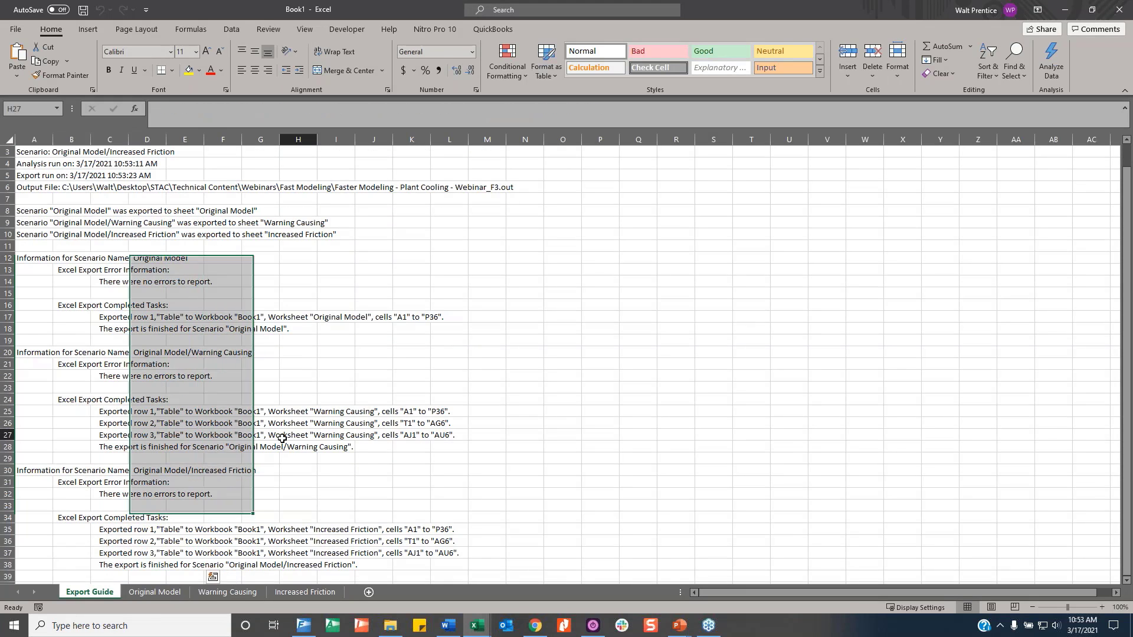
click(298, 435)
scroll(265, 448, up, 1)
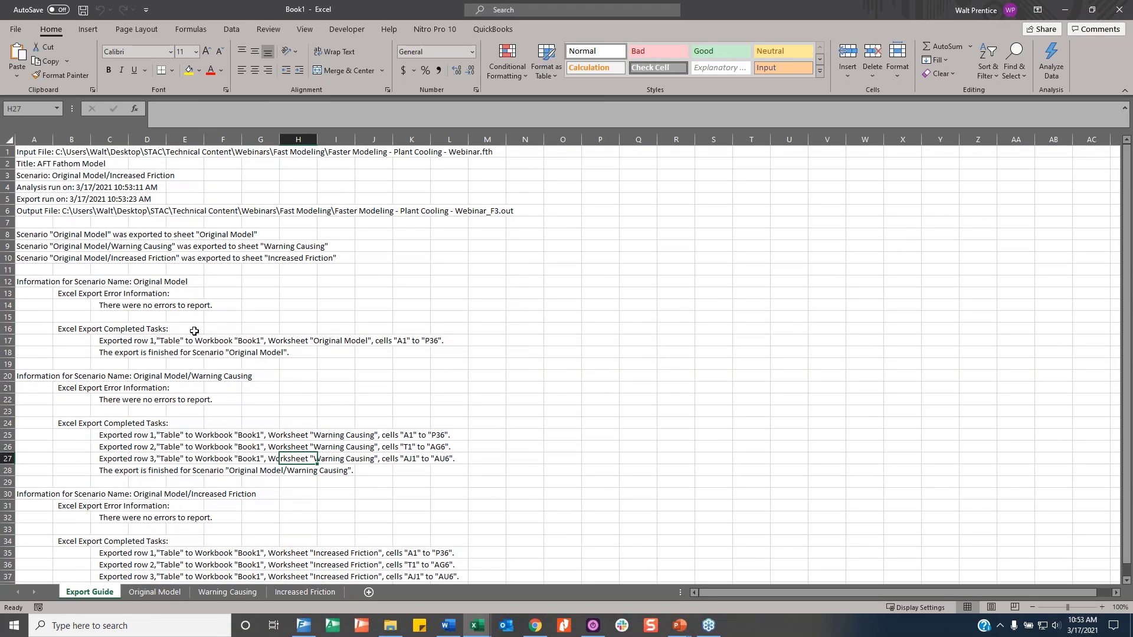
click(154, 592)
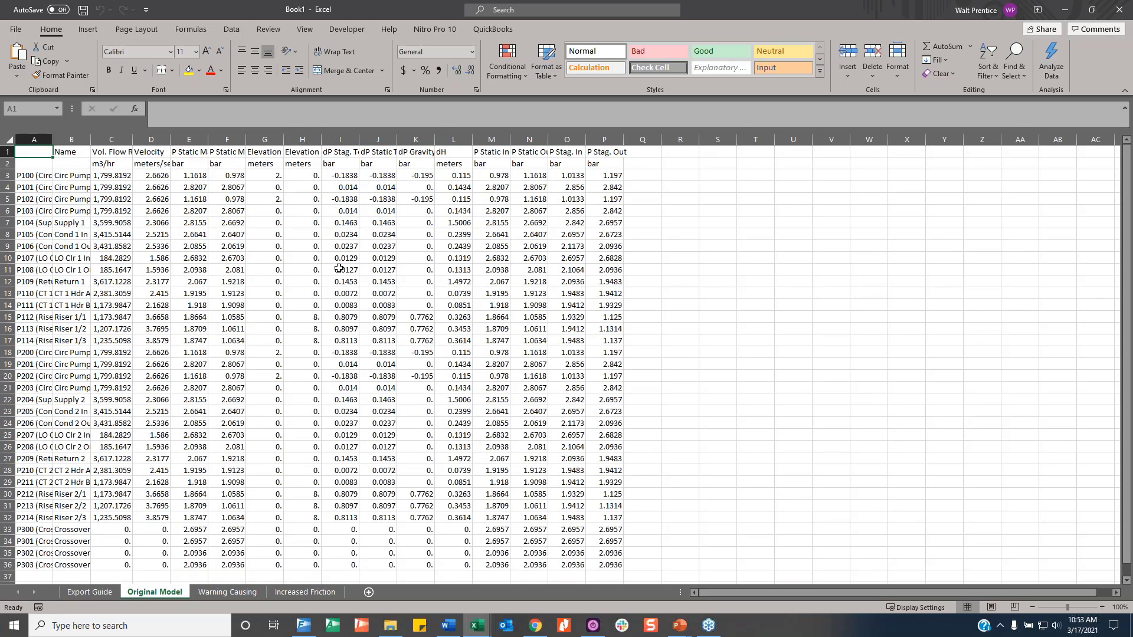
Examine the exported pipe results on the Original Model sheet, from the first pipe row down through the remaining rows.
drag(31, 174, 673, 175)
click(559, 260)
scroll(399, 473, down, 6)
scroll(399, 473, up, 6)
Compare the exported pipe and pump results on the Warning Causing and Increased Friction sheets, highlight empty columns K to R, and return to Original Model.
click(227, 592)
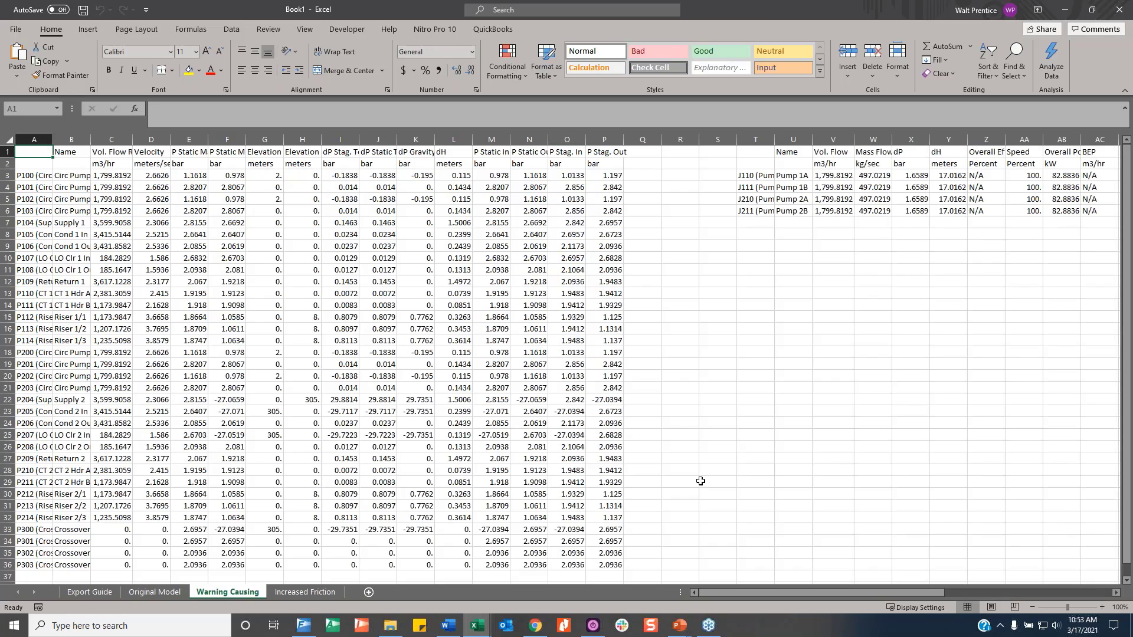
drag(930, 594, 731, 595)
click(305, 592)
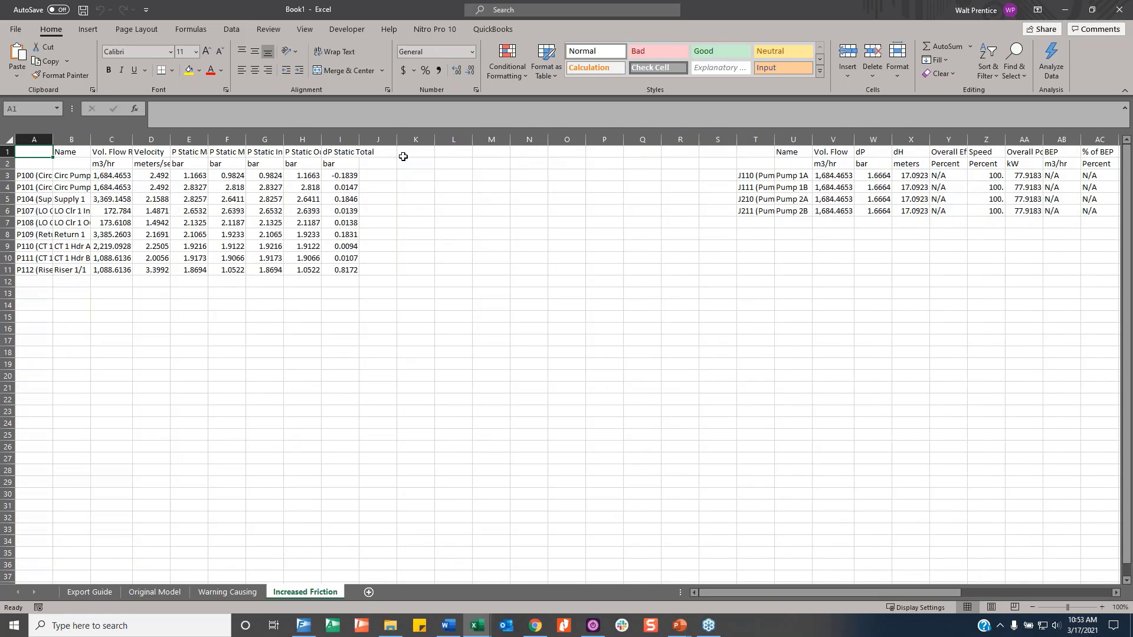
drag(415, 139, 692, 141)
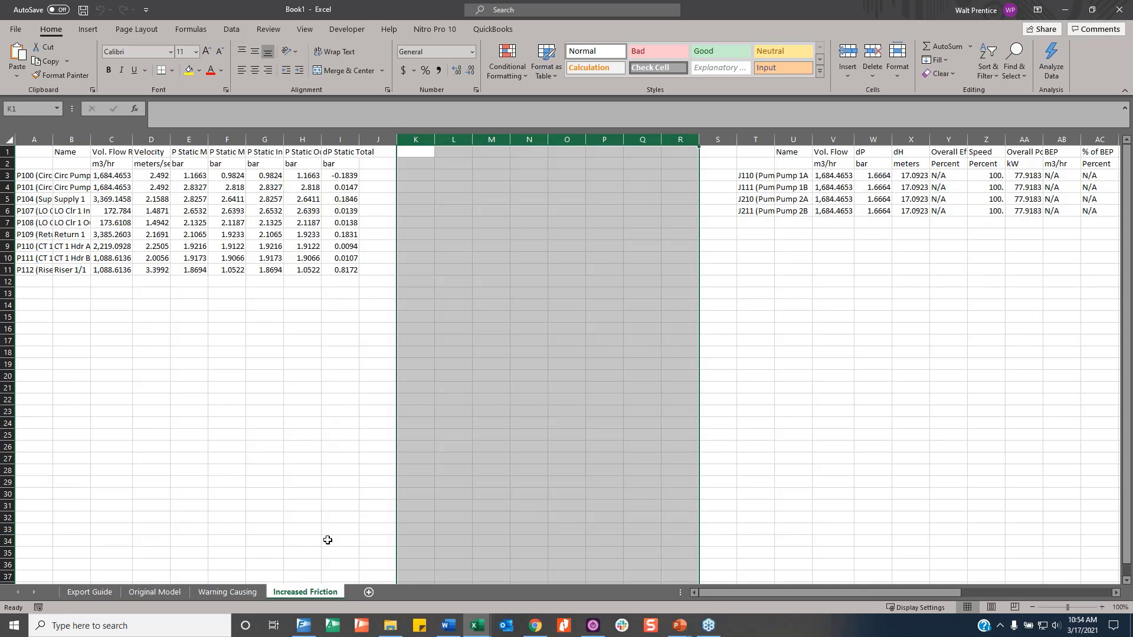
click(155, 592)
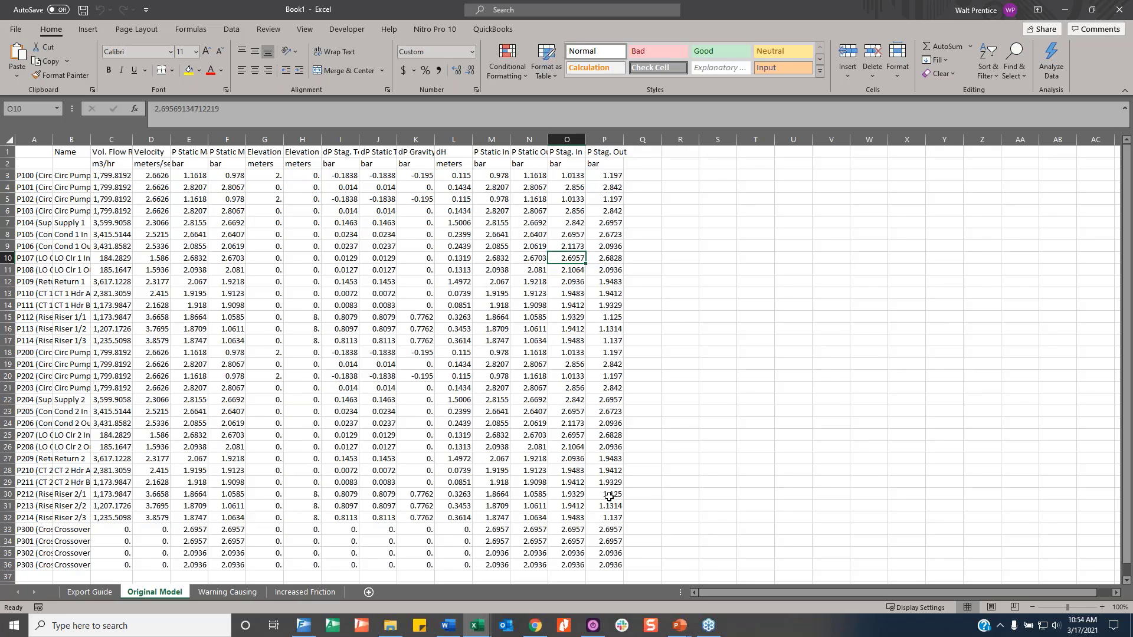
Switch back to the AFT Fathom output, and go on to the PowerPoint slide show at the Excel slide.
click(304, 625)
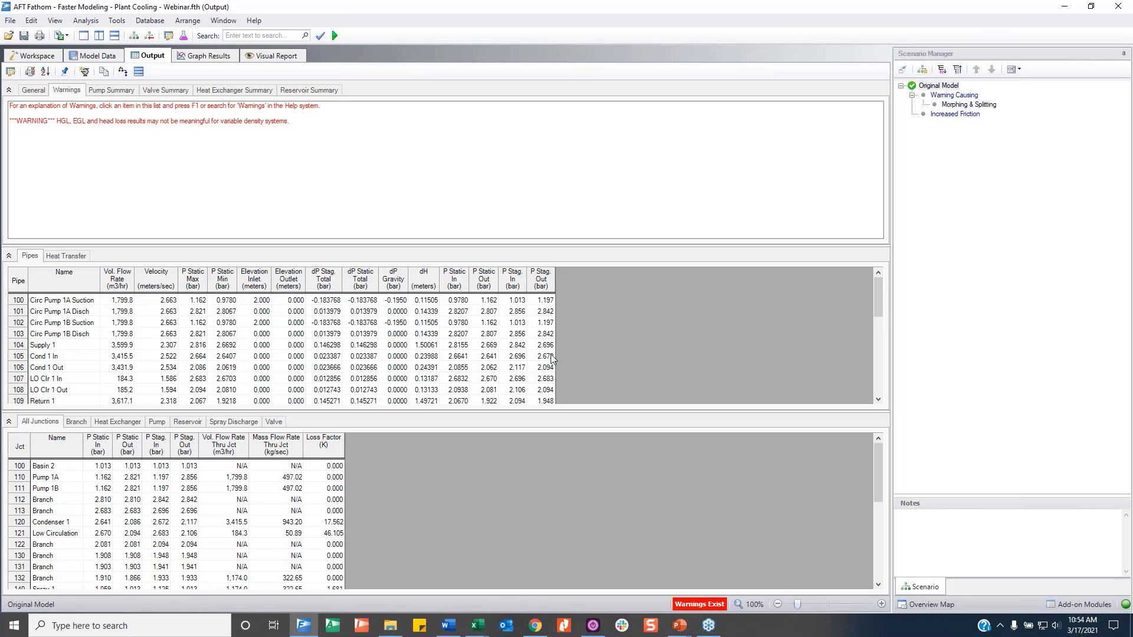
mouse_move(679, 625)
click(738, 589)
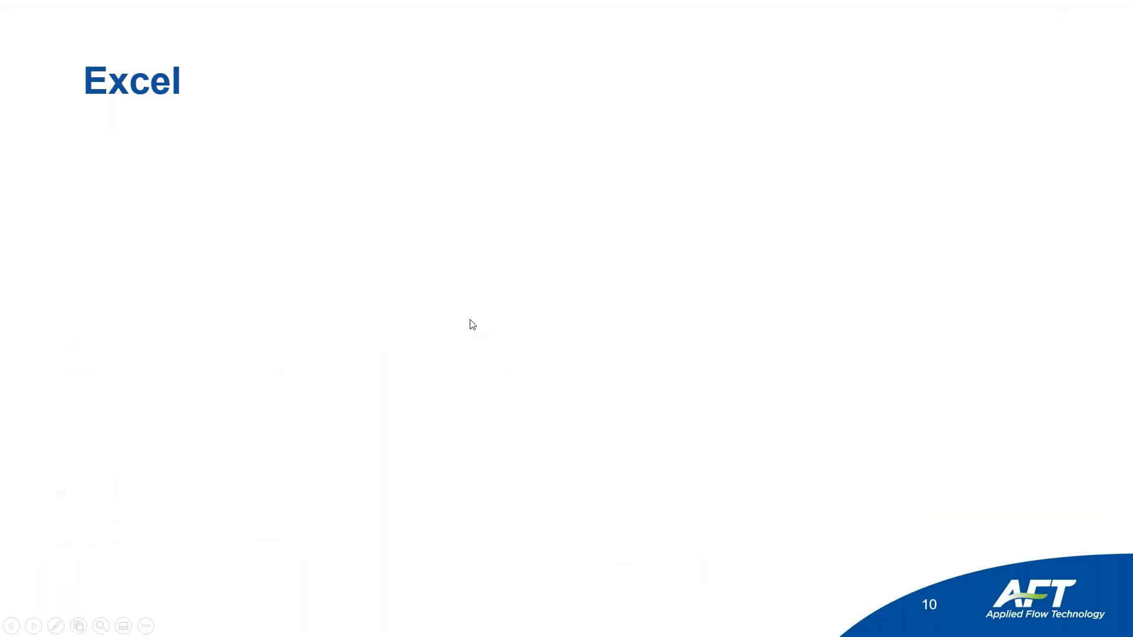
click(470, 319)
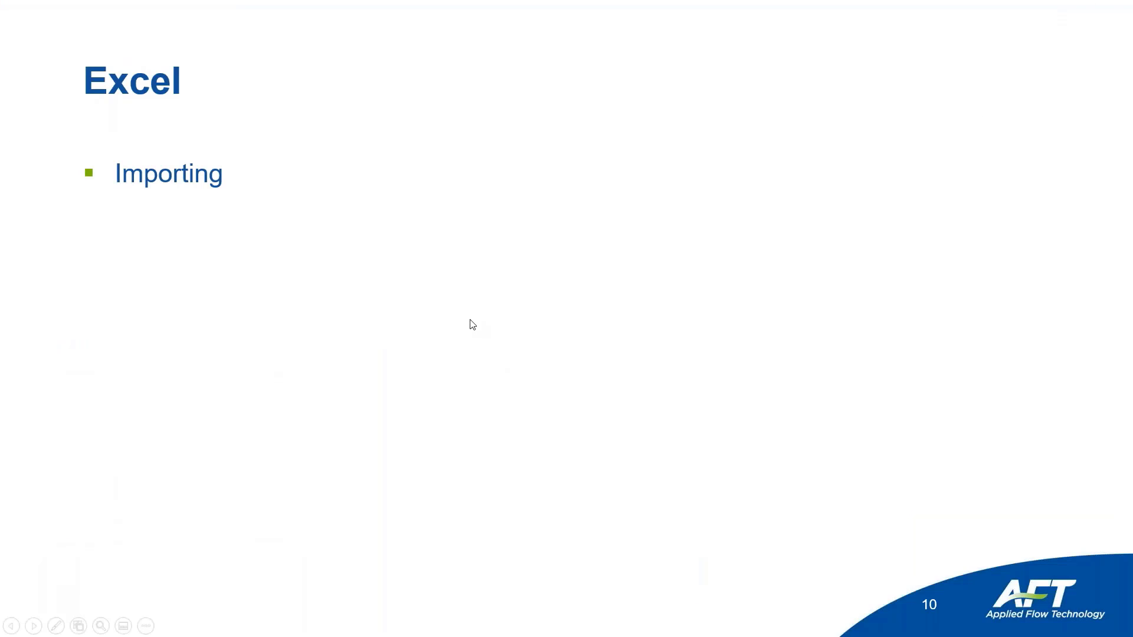
click(472, 324)
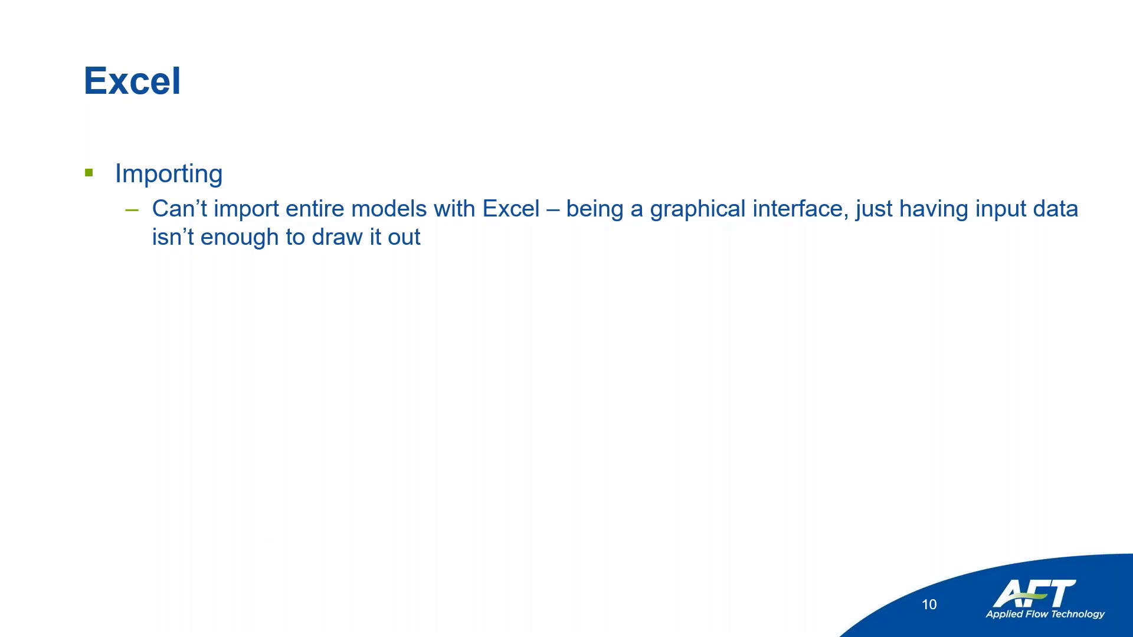
key(space)
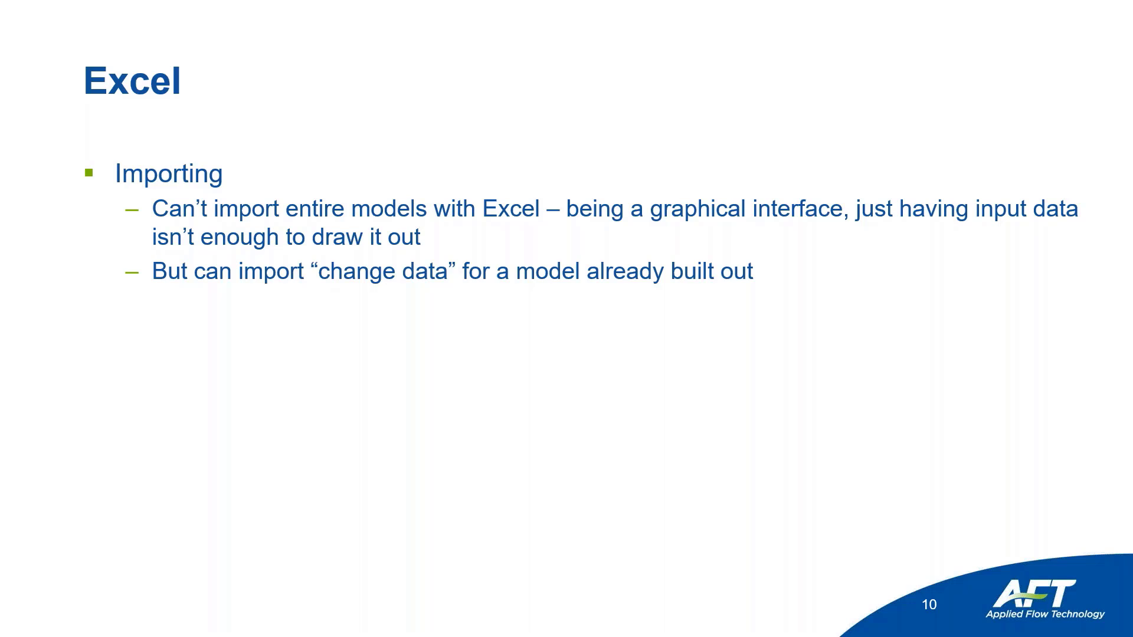
key(space)
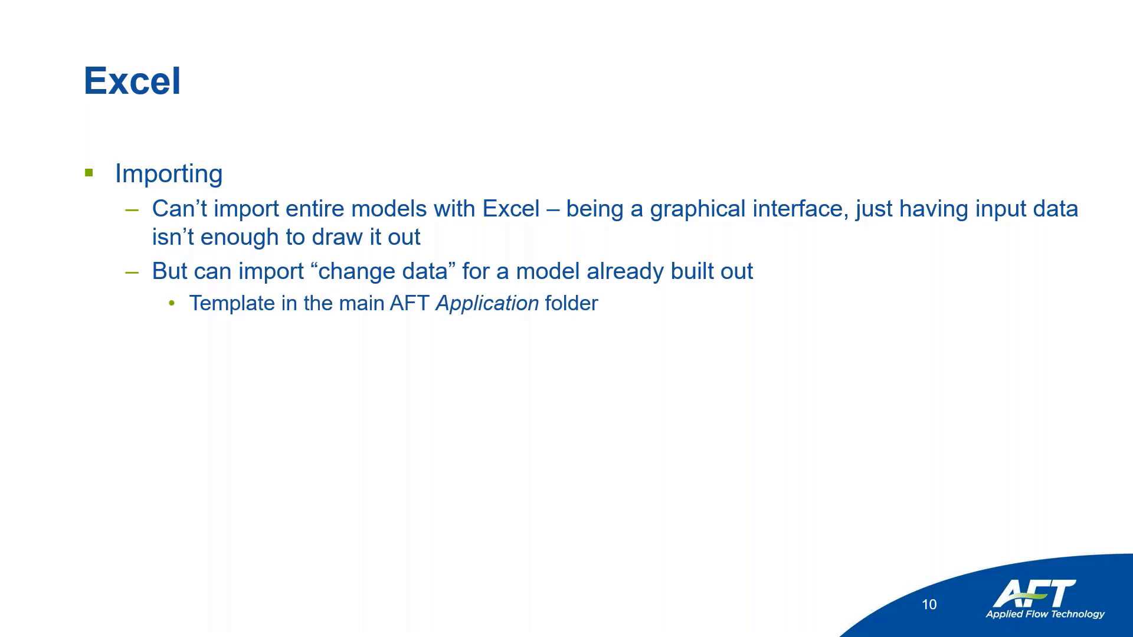